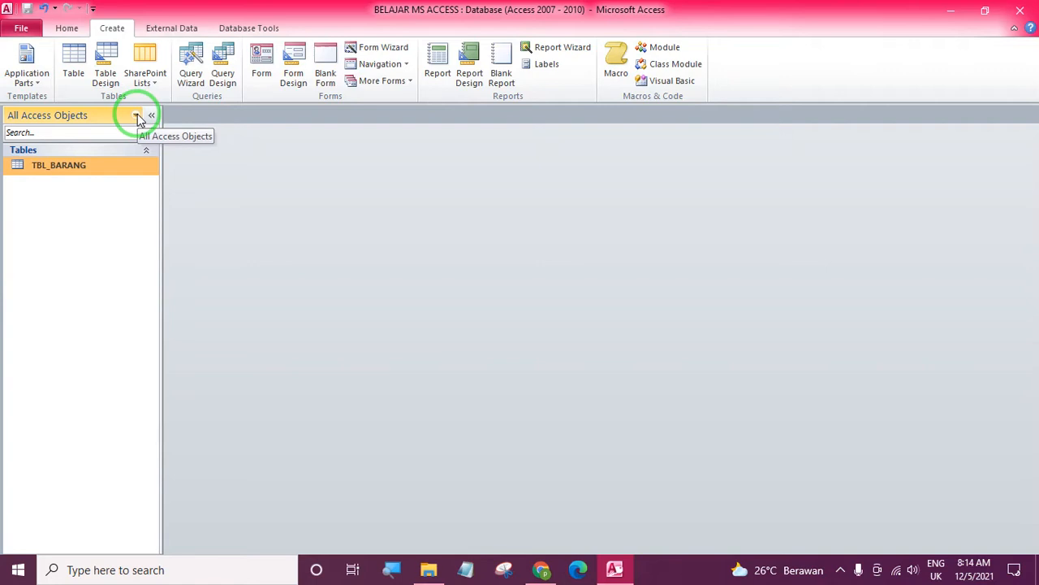
left_click(137, 113)
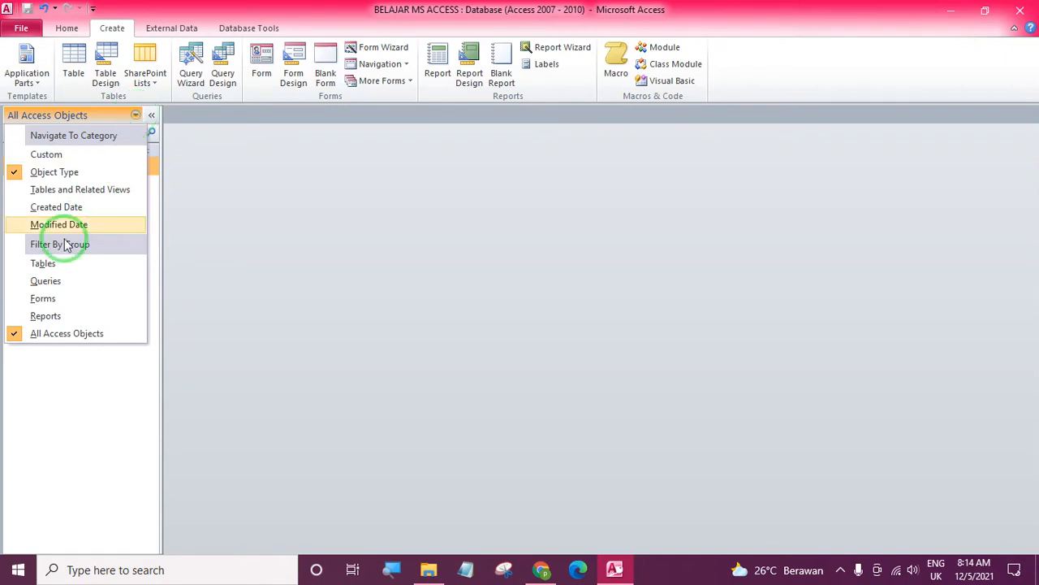
left_click(231, 271)
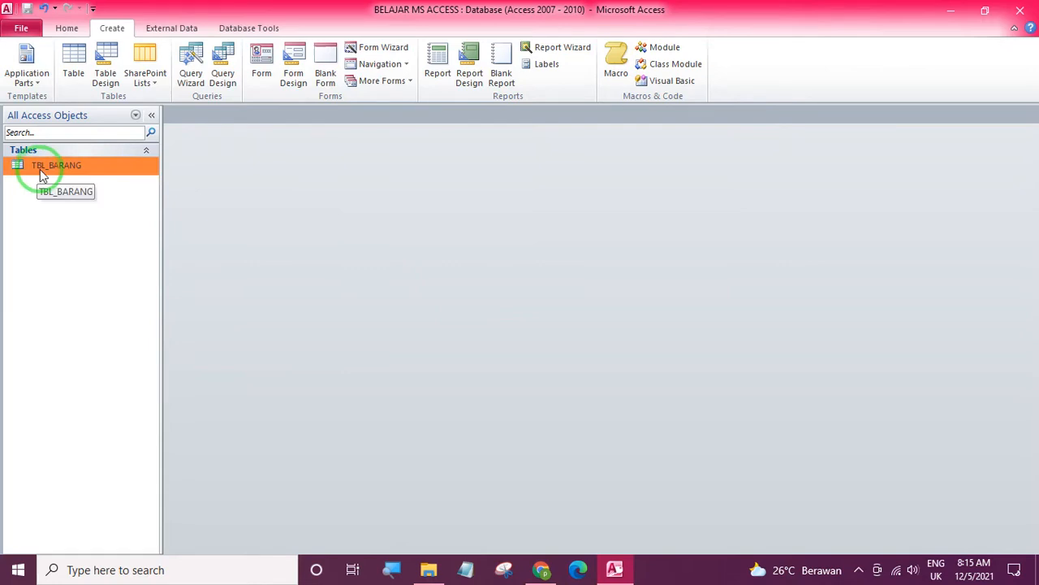
Step: Open the TBL_BARANG table and look through all its records and columns
double_click(65, 167)
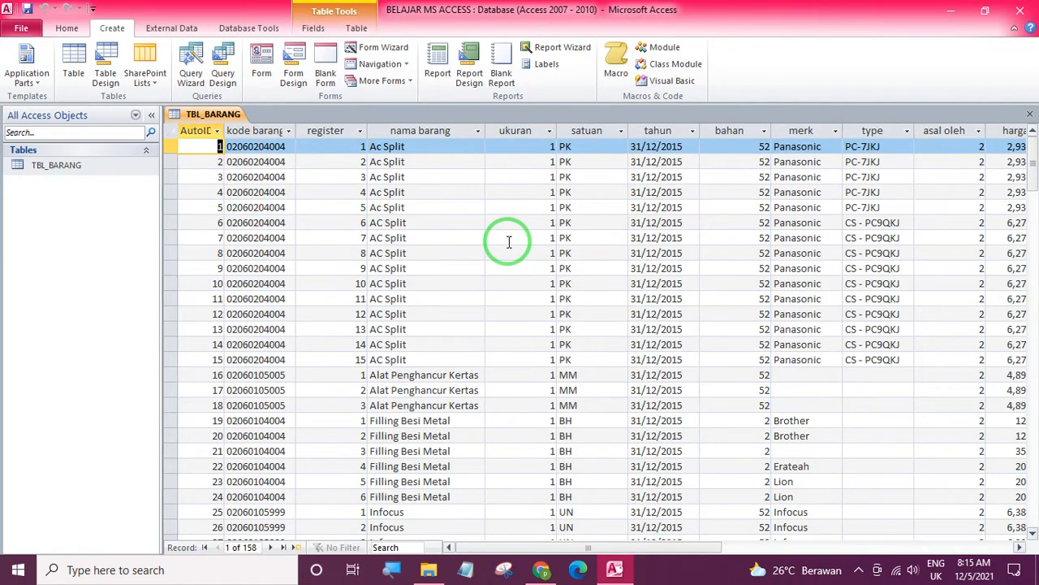
scroll(438, 251, "down", 6)
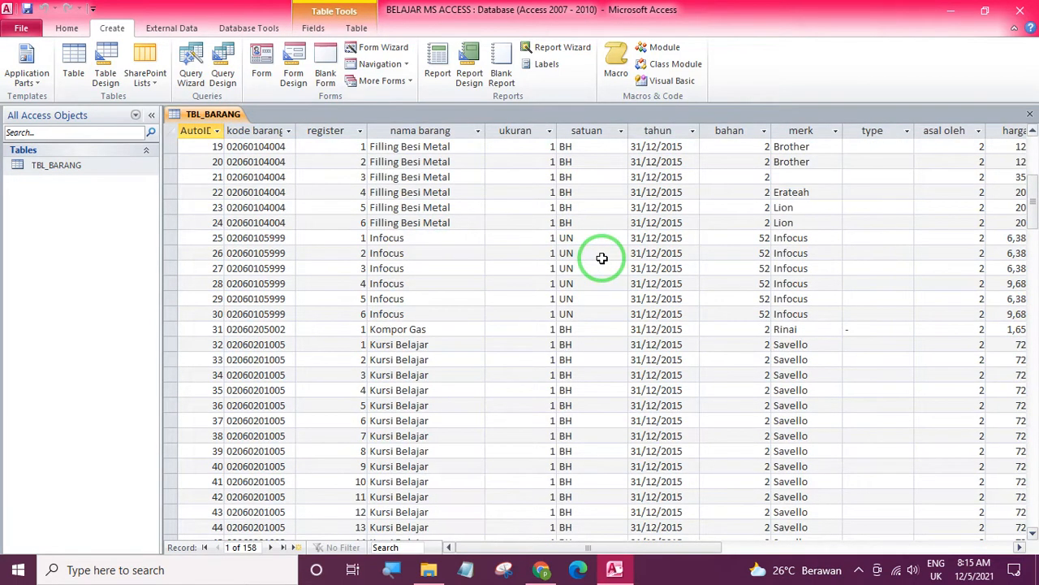
scroll(601, 258, "down", 17)
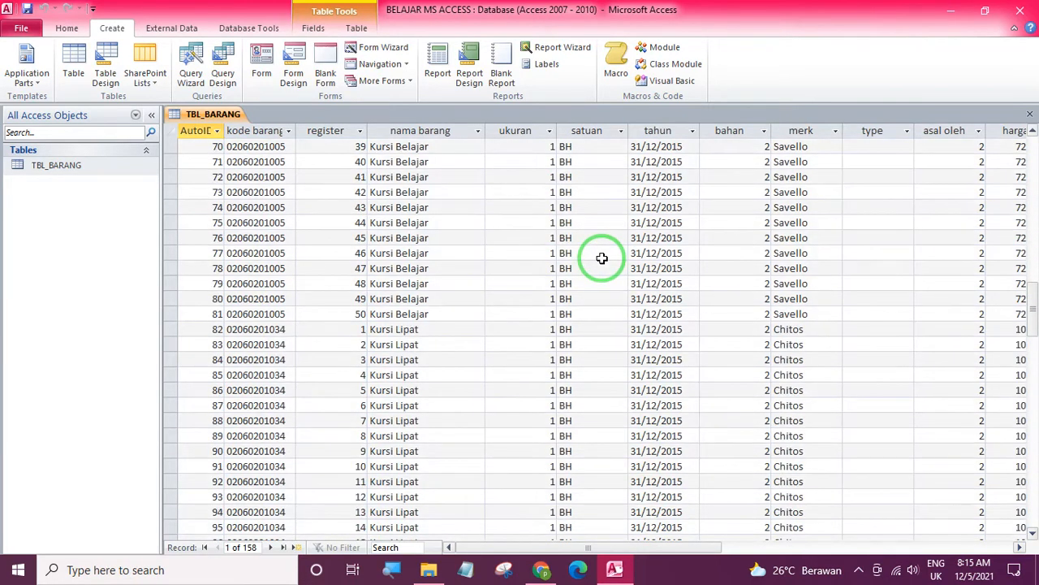
scroll(601, 259, "down", 20)
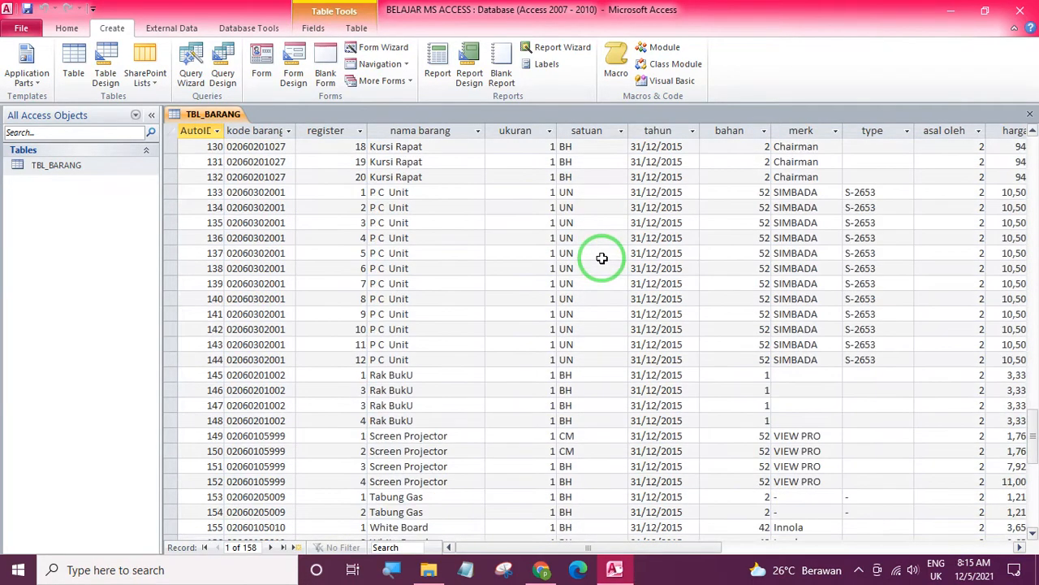
scroll(601, 258, "down", 6)
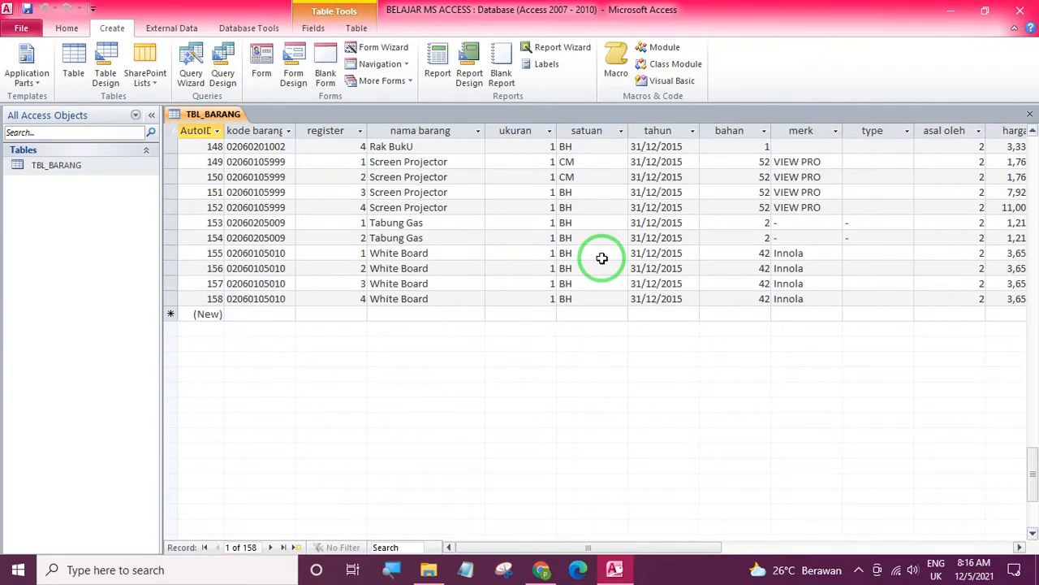
scroll(601, 258, "up", 20)
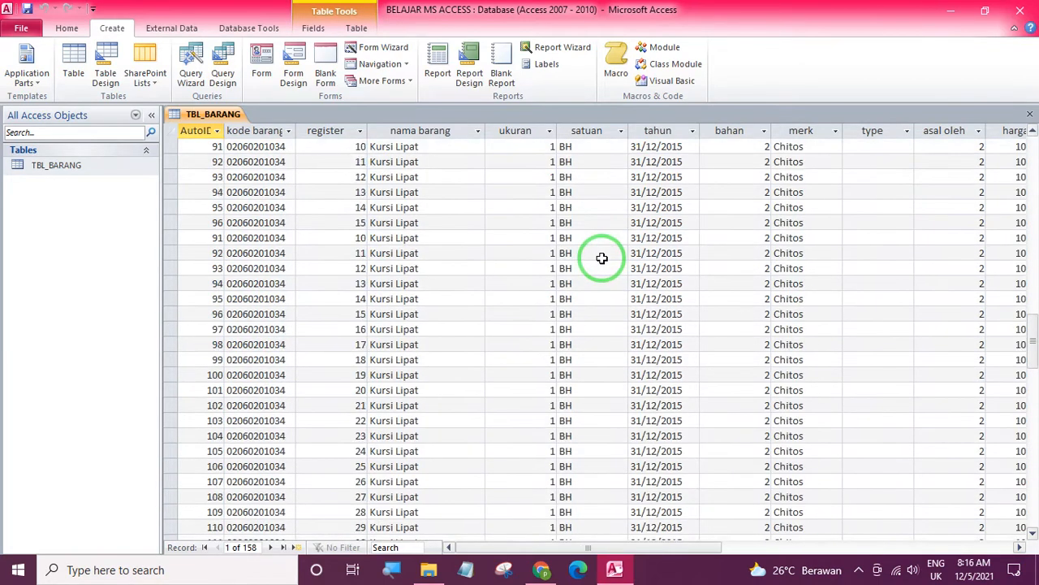
scroll(602, 258, "up", 9)
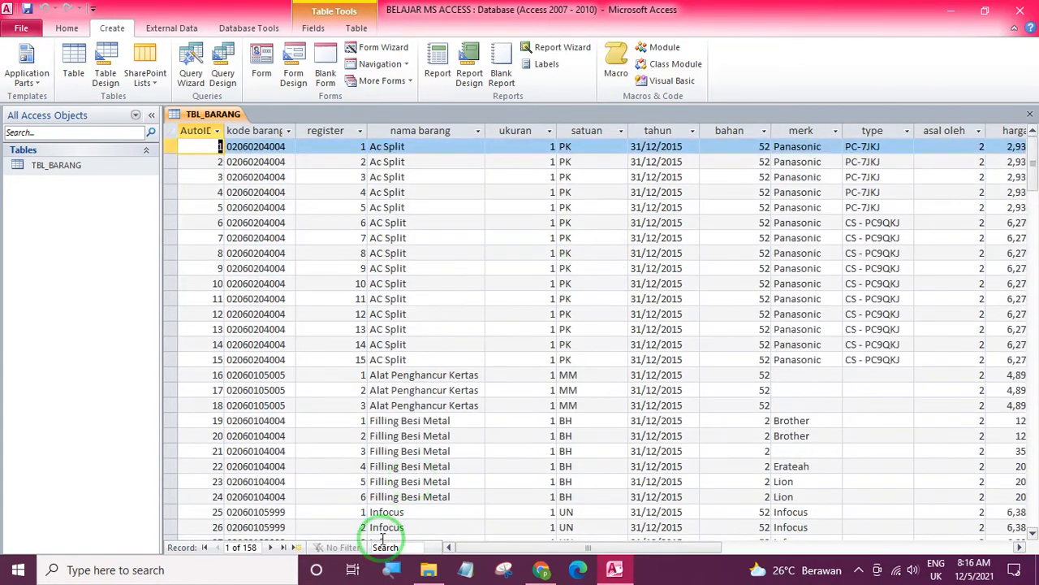
left_click_drag(480, 551, 578, 564)
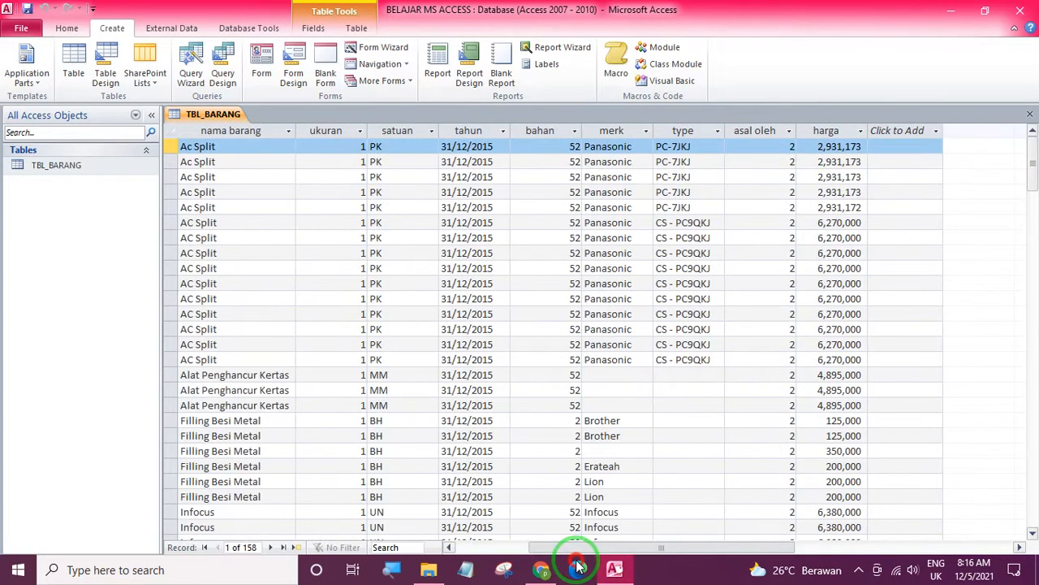
left_click_drag(578, 566, 501, 571)
scroll(538, 425, "down", 2)
left_click_drag(484, 130, 513, 131)
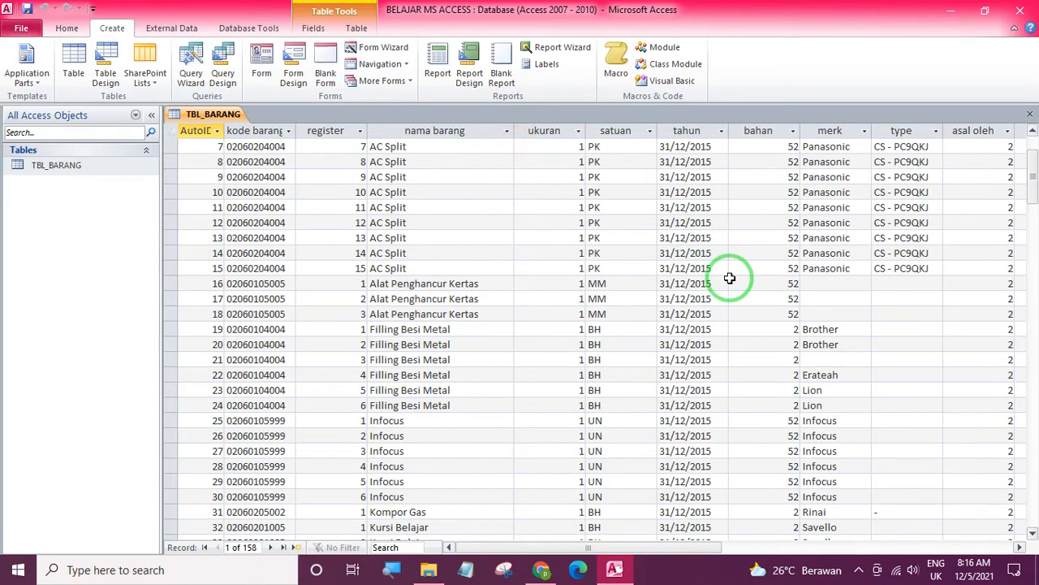
scroll(790, 303, "up", 2)
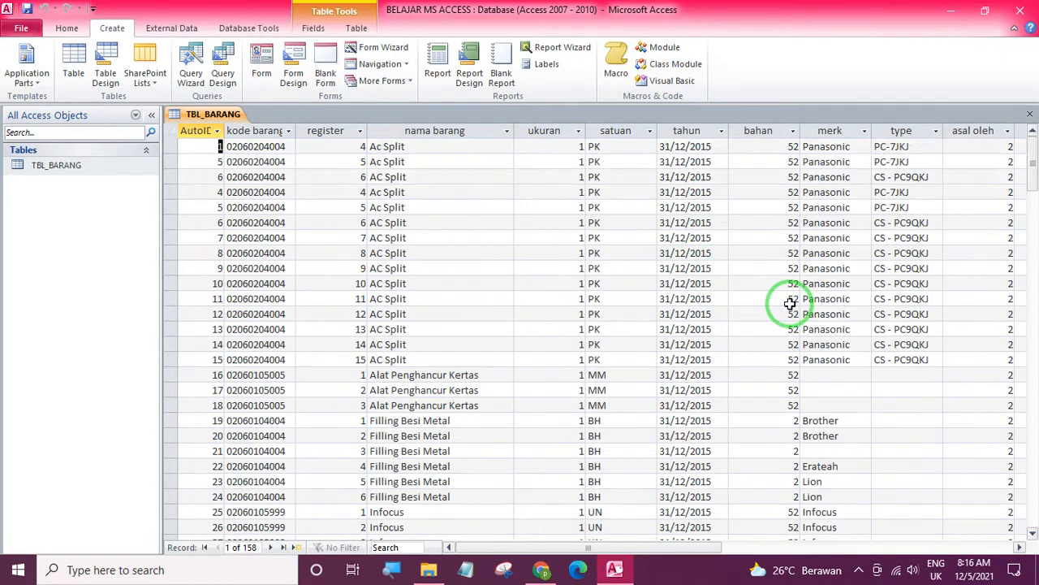
scroll(790, 303, "up", 1)
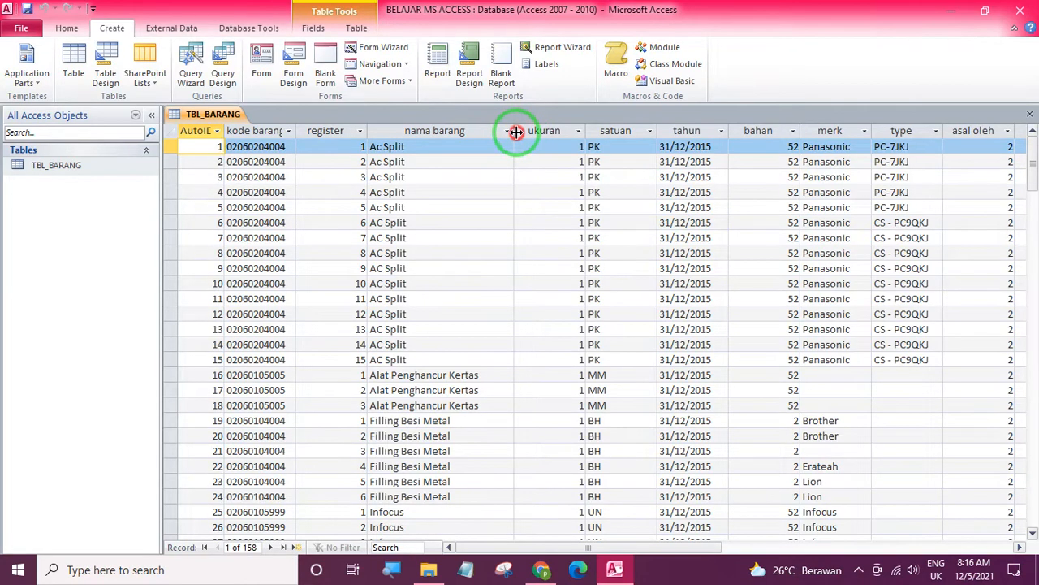
left_click_drag(515, 132, 486, 132)
scroll(704, 237, "down", 1)
scroll(706, 240, "down", 1)
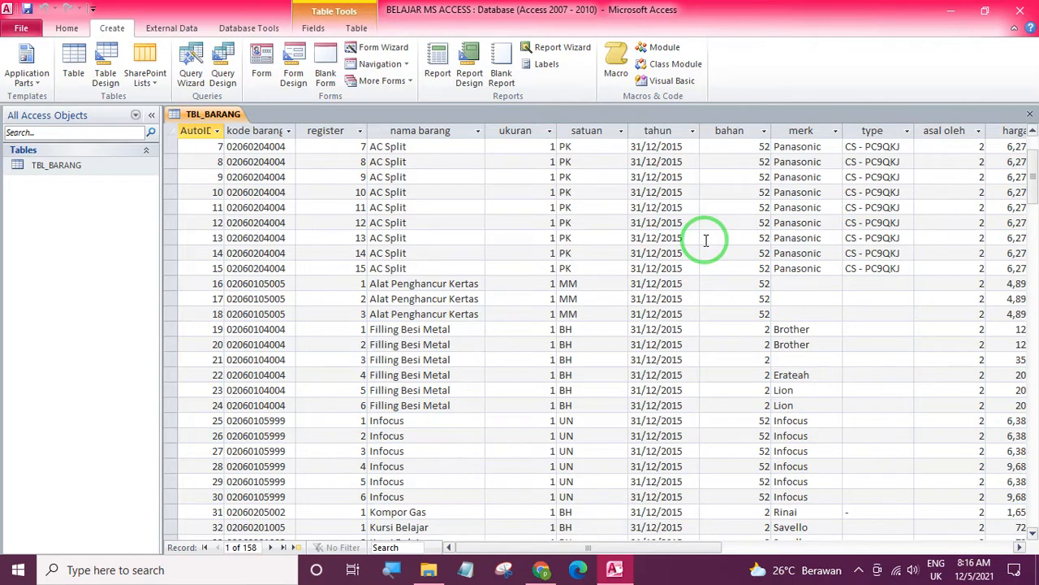
Step: Widen the nama barang column slightly and go back to the first record
left_click_drag(485, 131, 507, 131)
key("ctrl+Home")
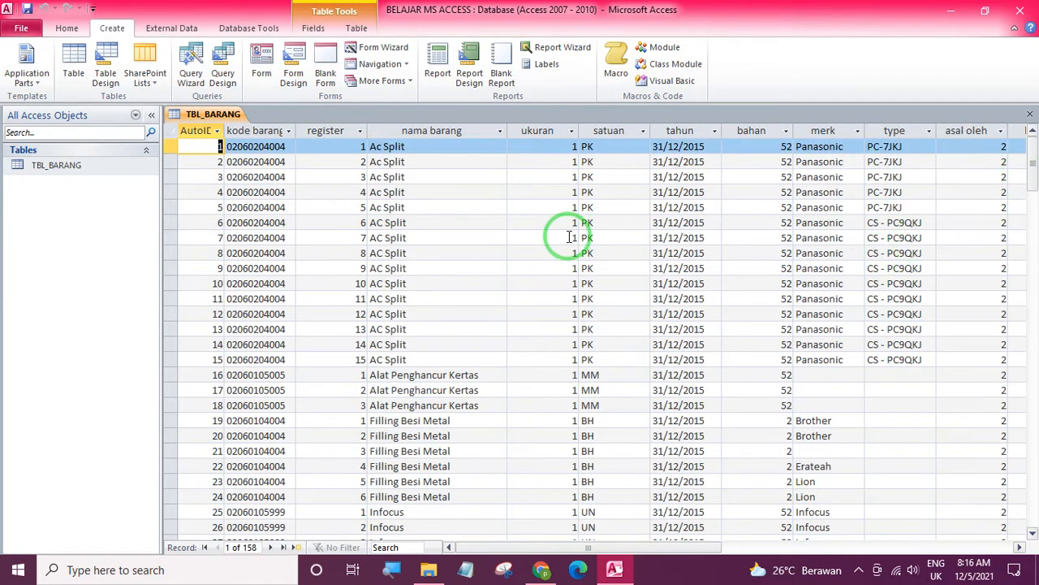
left_click(68, 33)
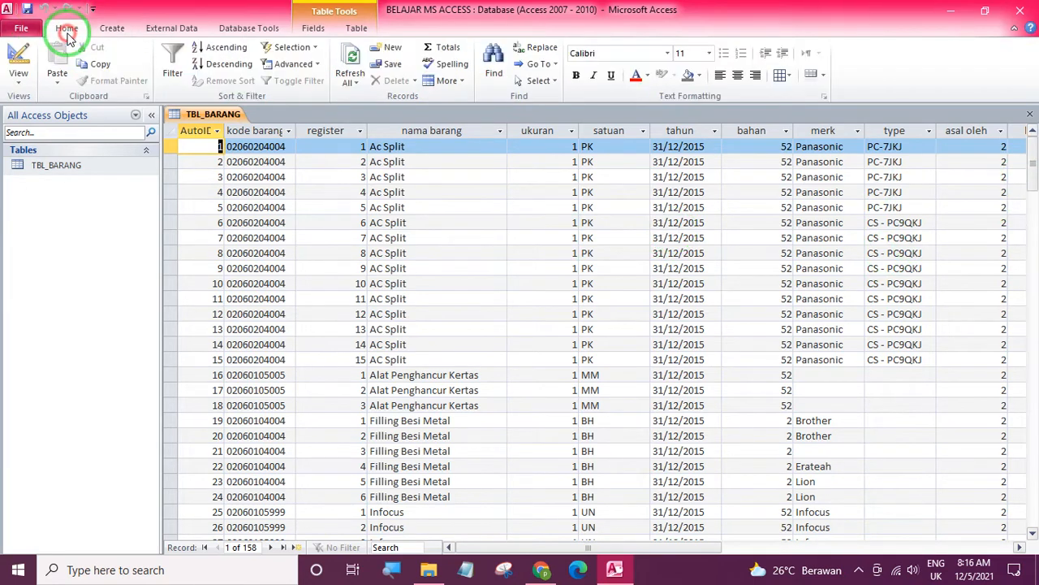
left_click(112, 31)
left_click(154, 34)
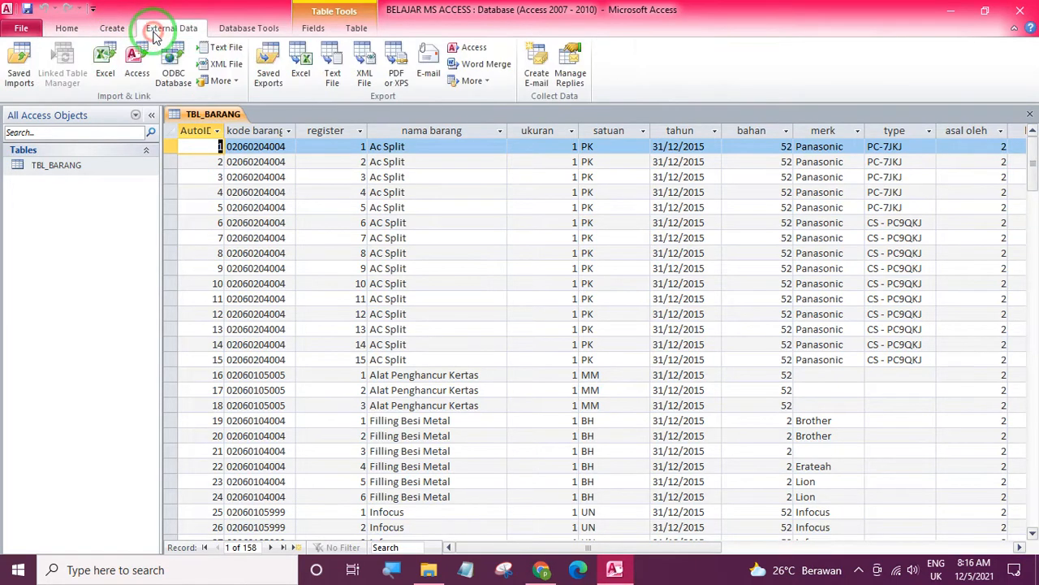
left_click(255, 34)
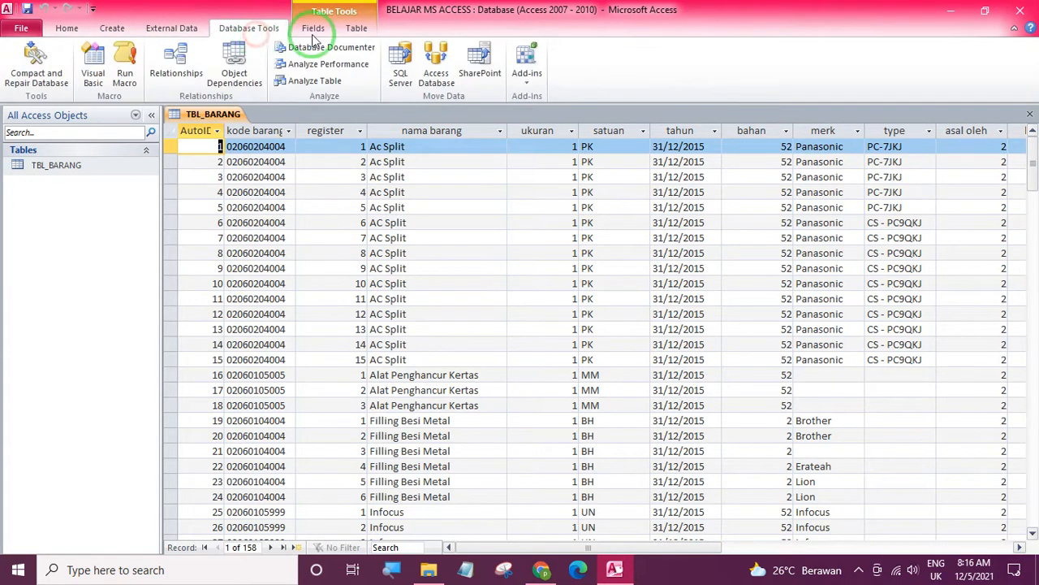
left_click(313, 32)
left_click(354, 36)
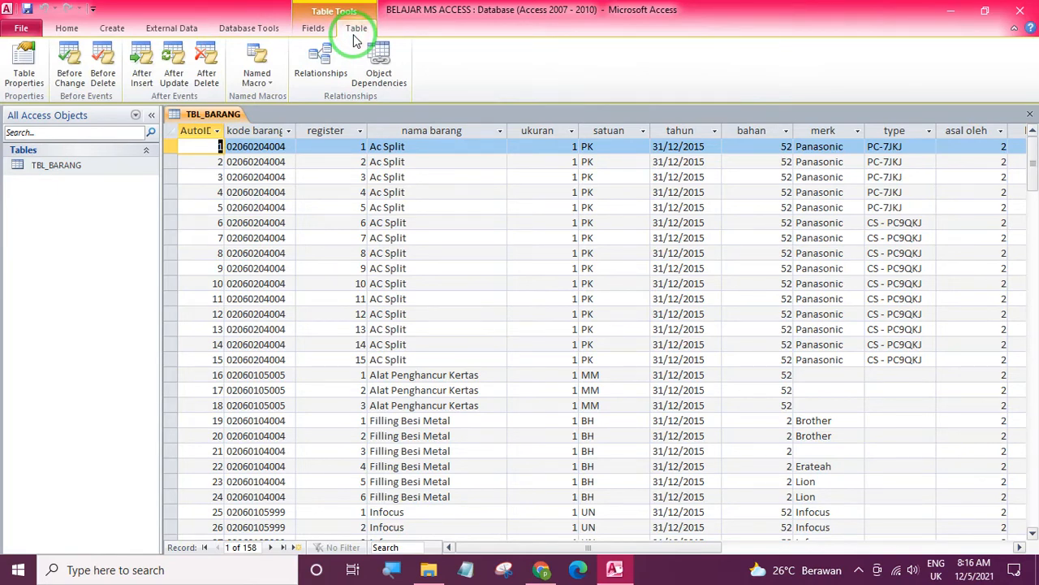
left_click(69, 34)
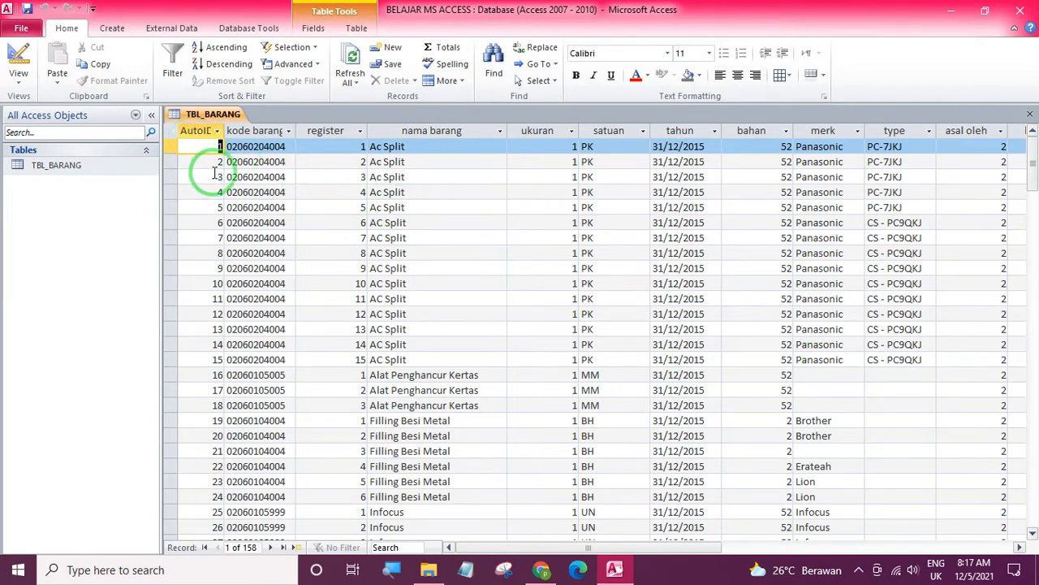
Step: Start a new query with the Simple Query Wizard, allow the wizard file to open, and use the TBL_BARANG table as its source
left_click(112, 31)
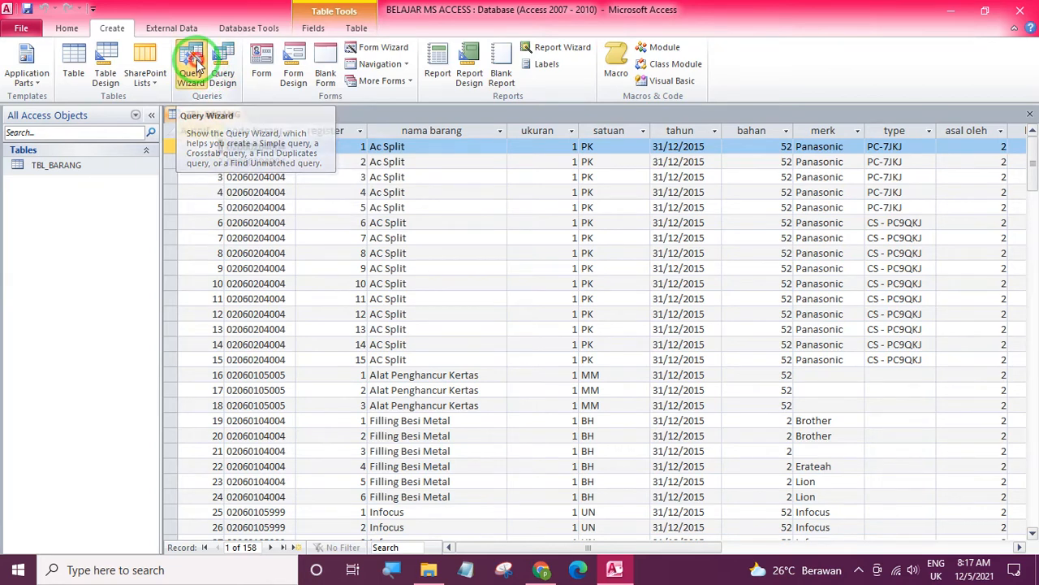
left_click(197, 65)
left_click_drag(568, 136, 418, 118)
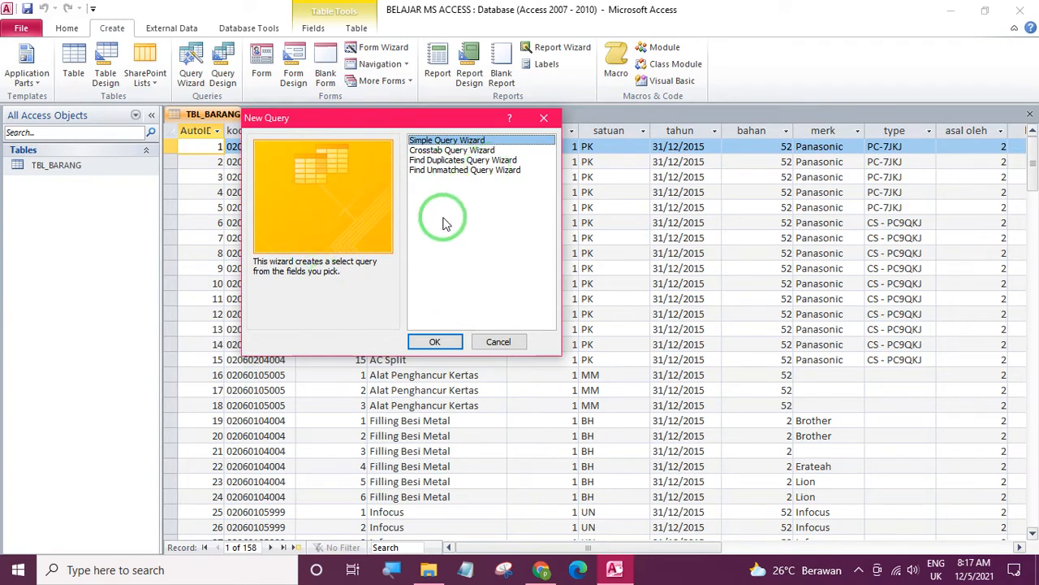
left_click(454, 151)
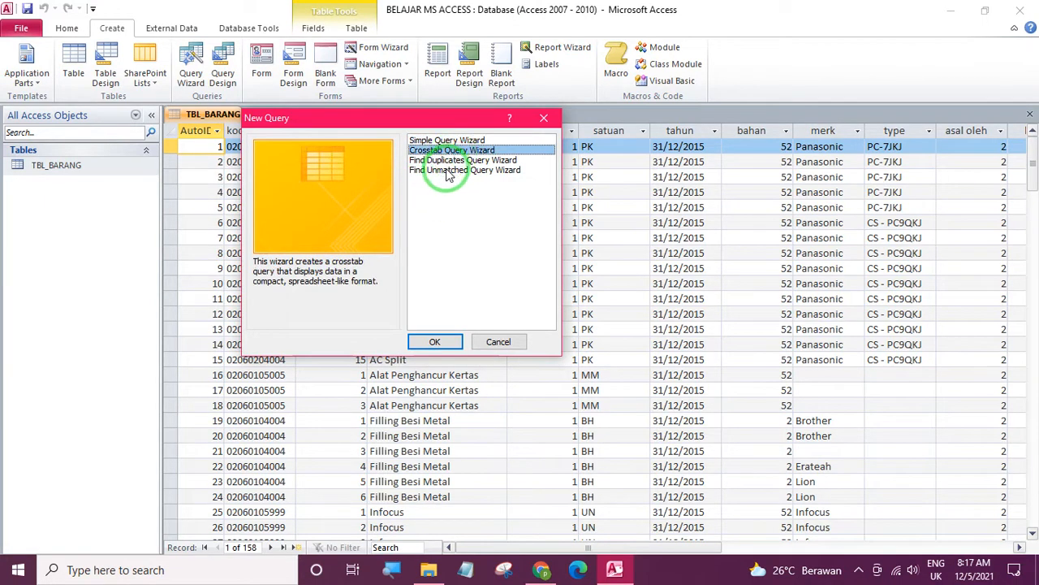
left_click(448, 162)
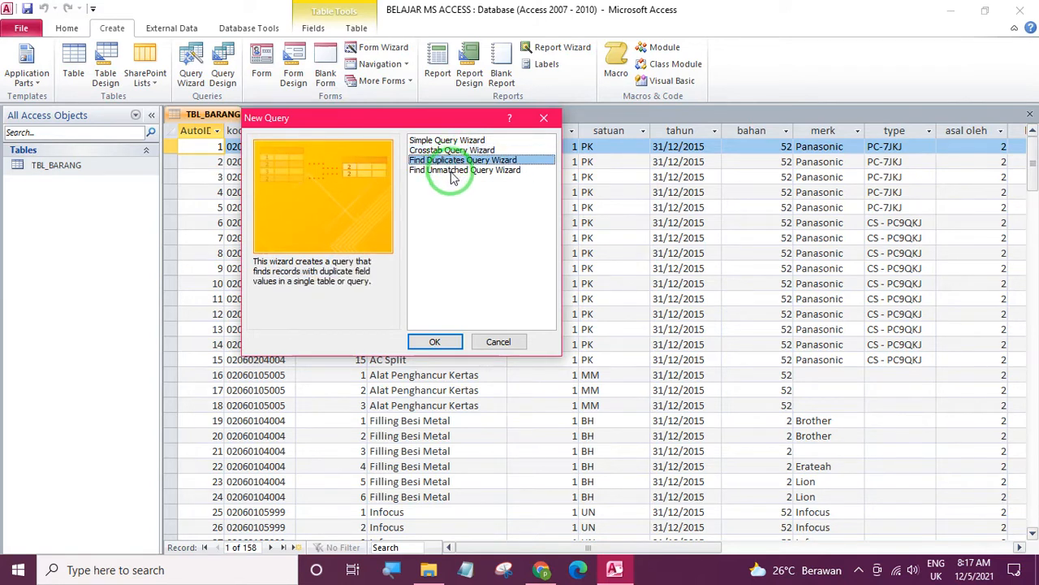
left_click(452, 172)
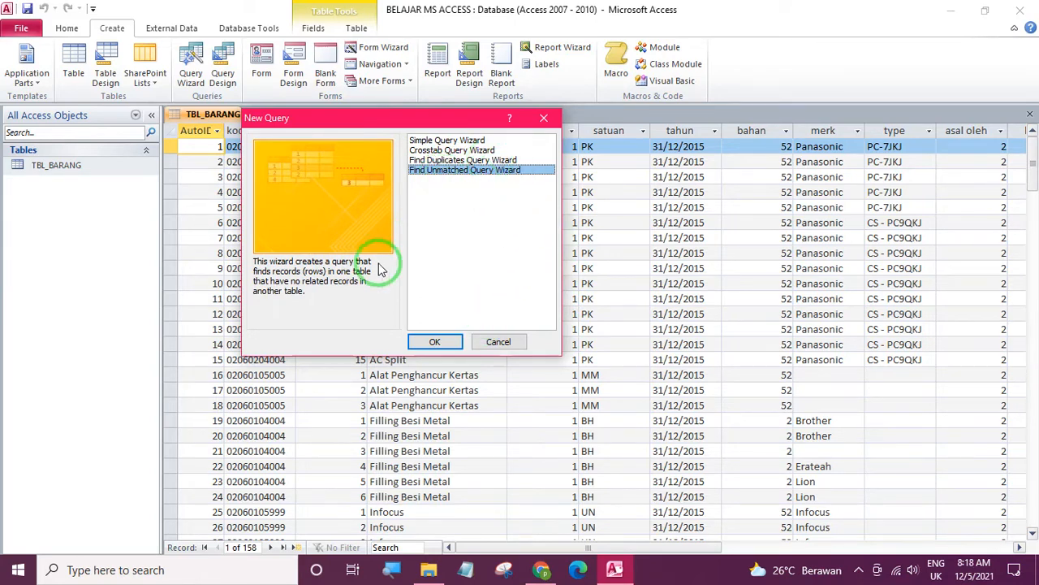
left_click_drag(360, 116, 405, 111)
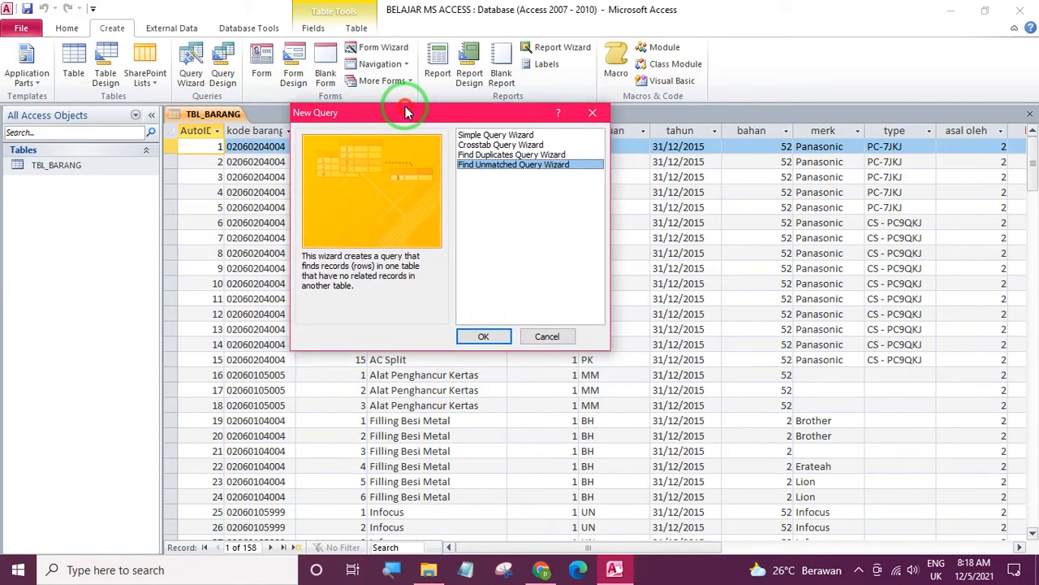
left_click(491, 136)
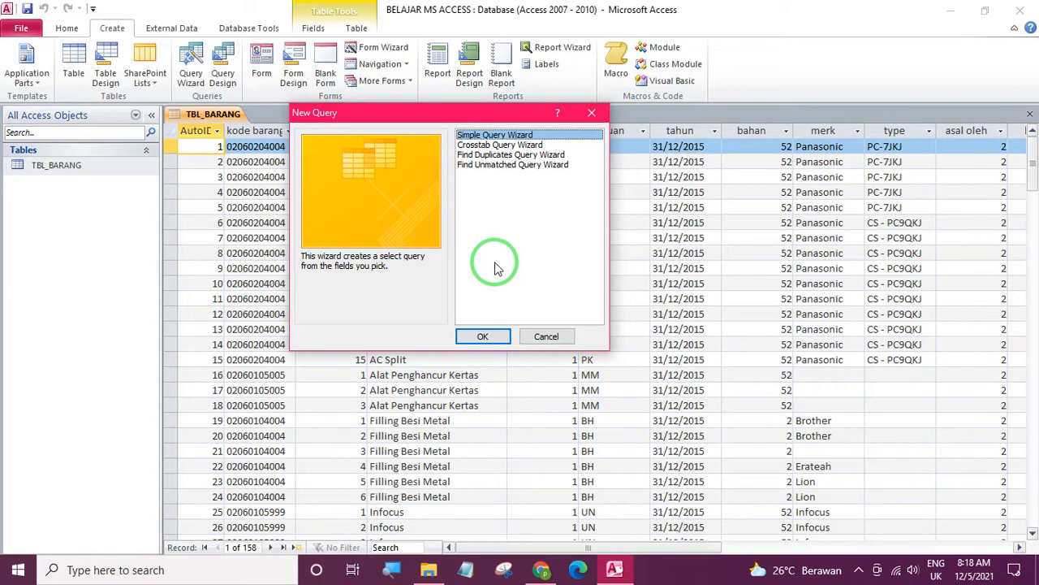
left_click(483, 337)
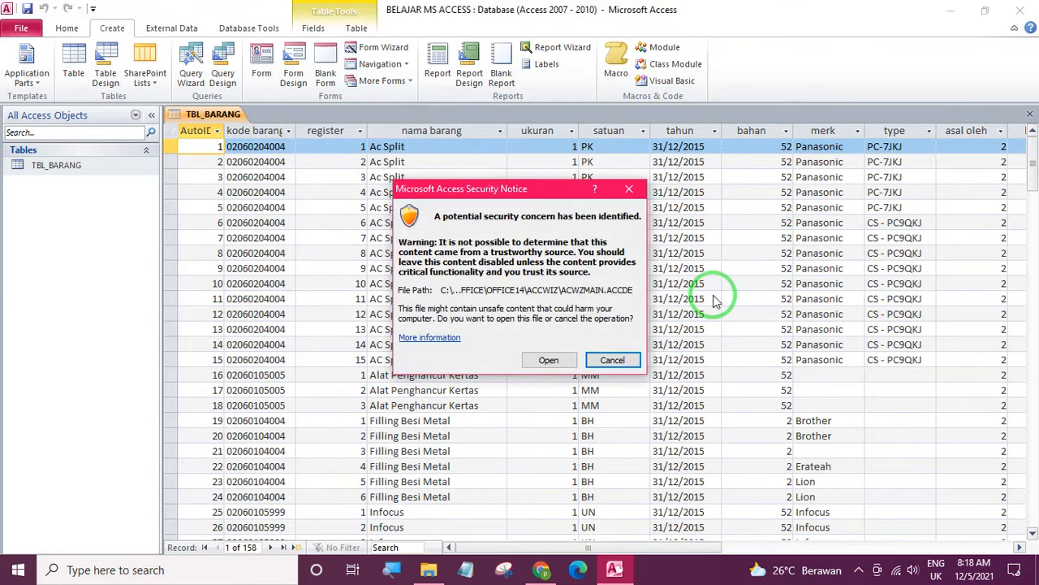
left_click(565, 360)
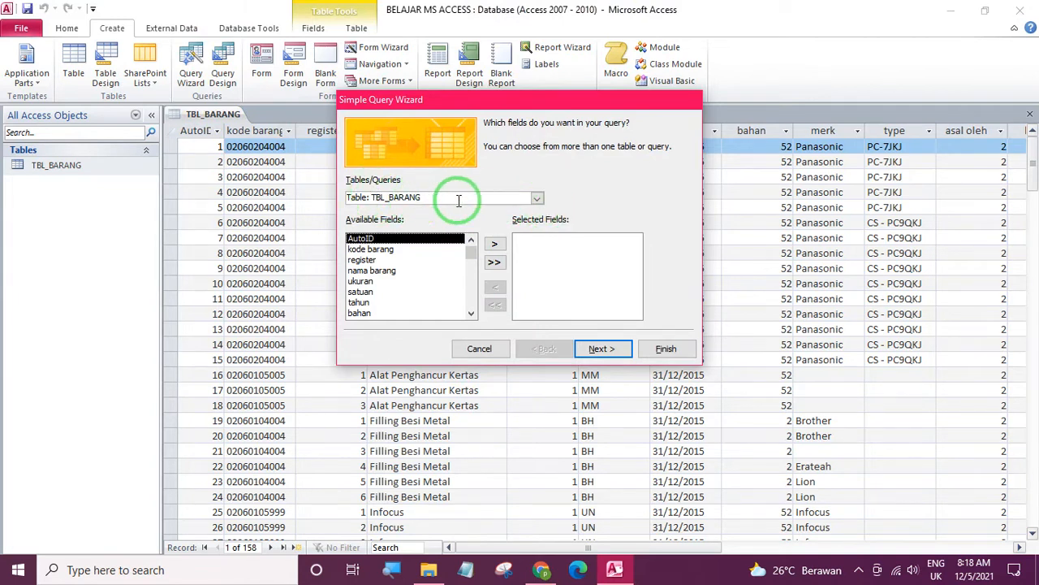
left_click(537, 198)
left_click(538, 199)
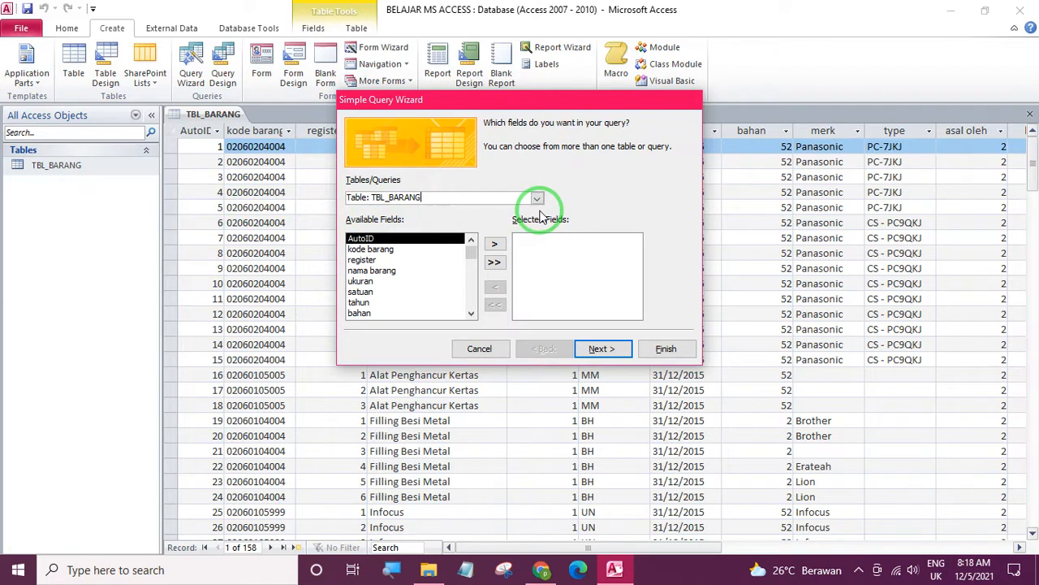
left_click(494, 244)
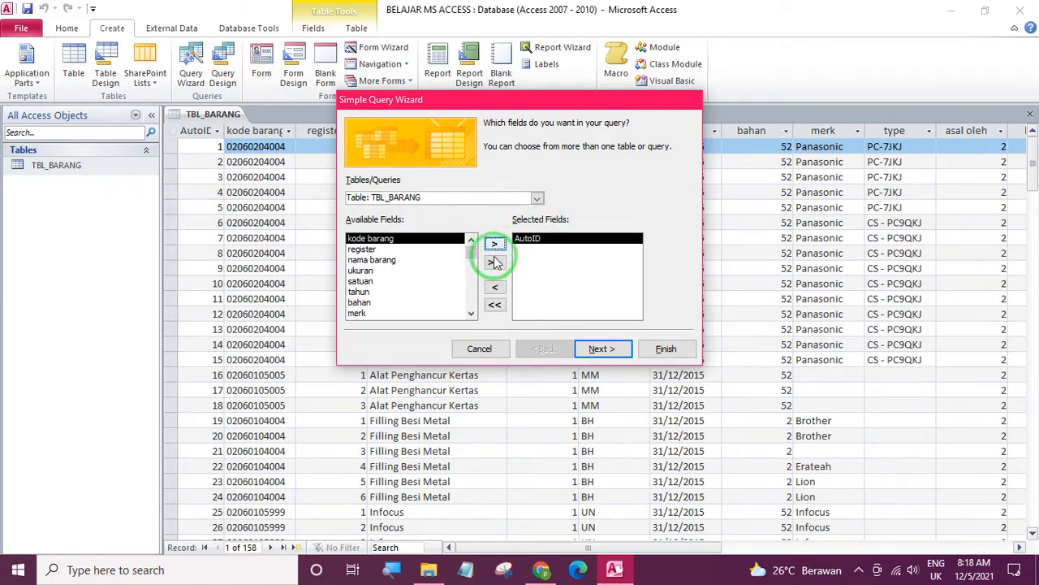
left_click(495, 245)
left_click(494, 245)
left_click(495, 245)
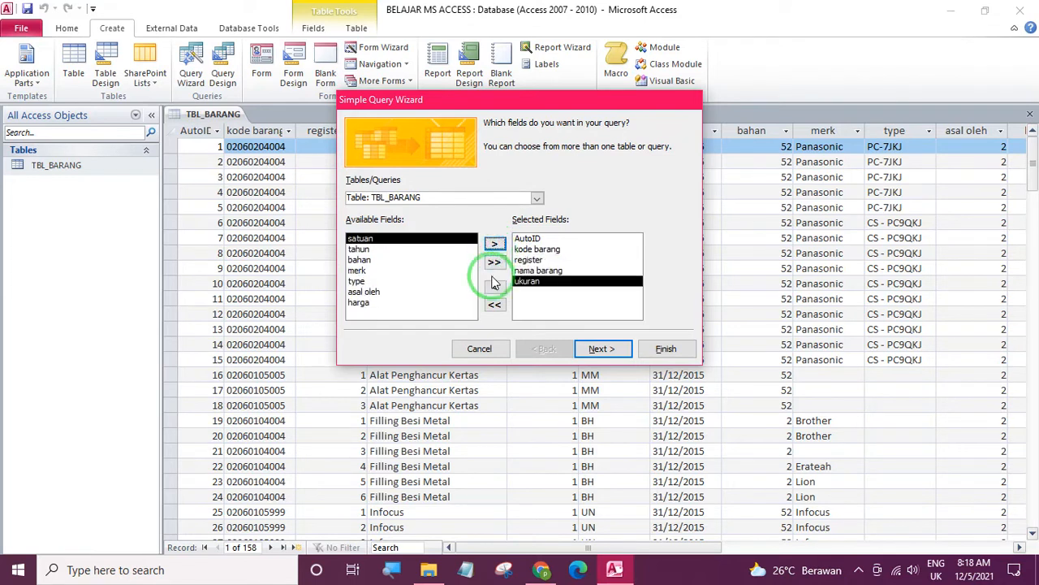
left_click(493, 287)
left_click(494, 288)
left_click(494, 288)
left_click(493, 289)
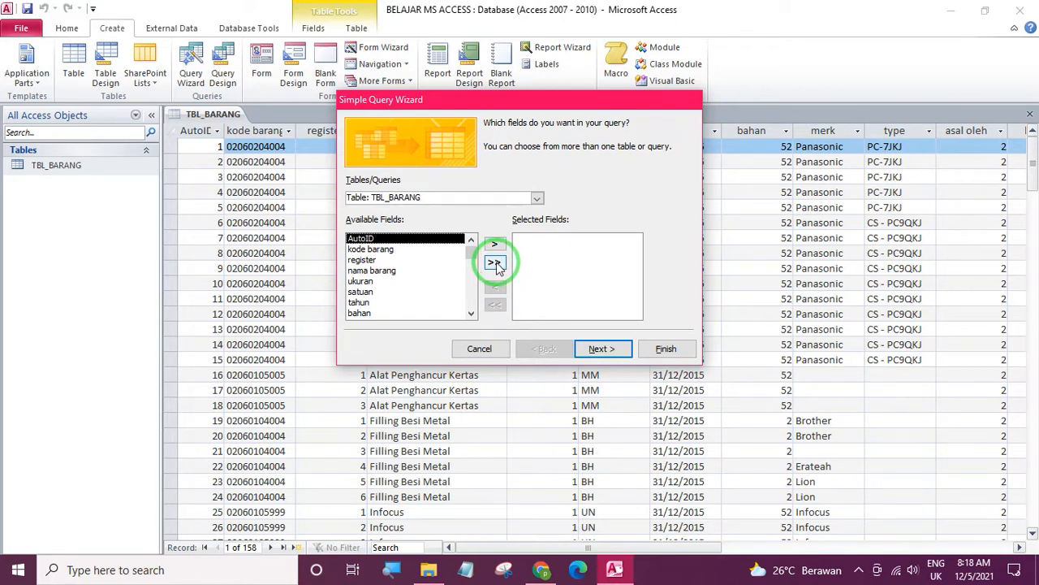
left_click(497, 266)
left_click(495, 304)
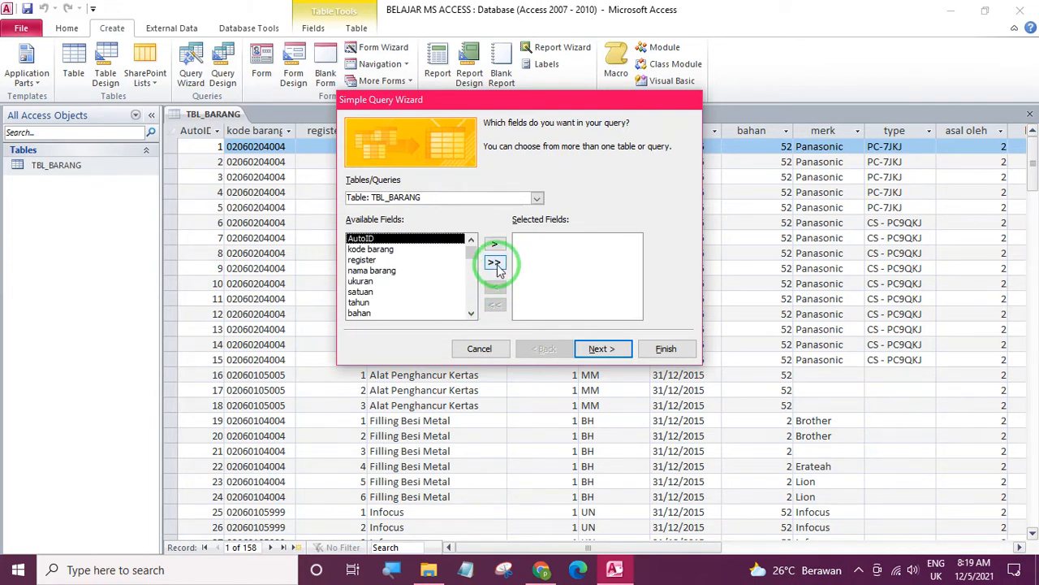
Step: Add all available fields of TBL_BARANG to the query's selected fields
left_click(496, 266)
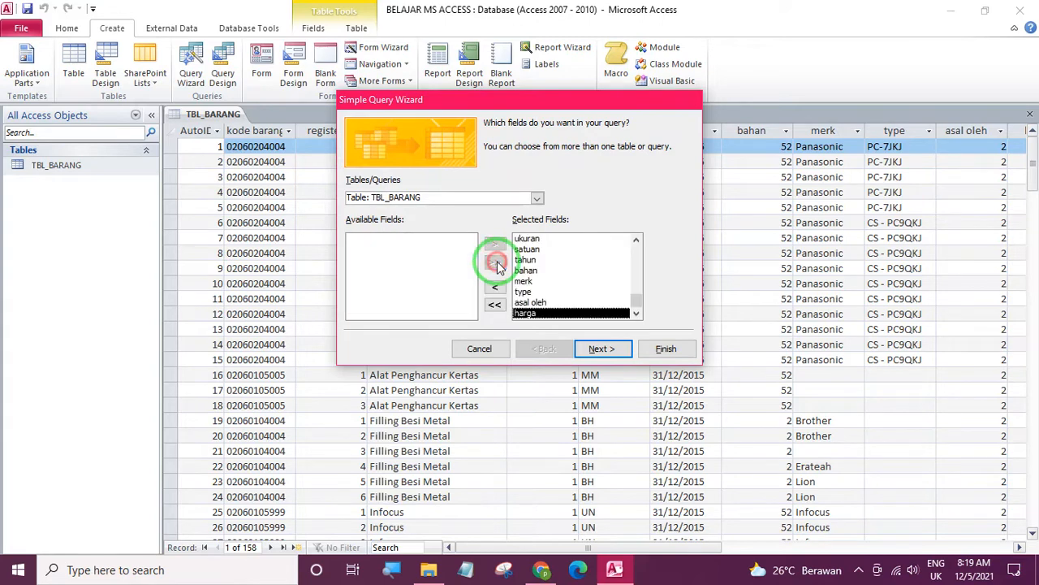
Step: Keep the Detail query option, title the query QRY_BARANG Query, and finish the wizard with the query opened to view information
left_click(591, 349)
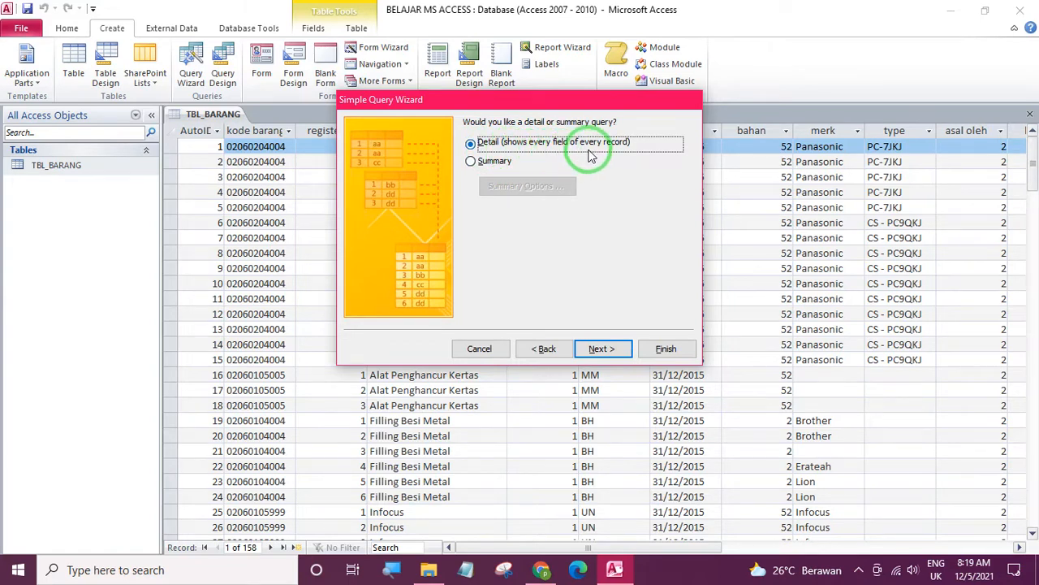
left_click(604, 348)
left_click(539, 138)
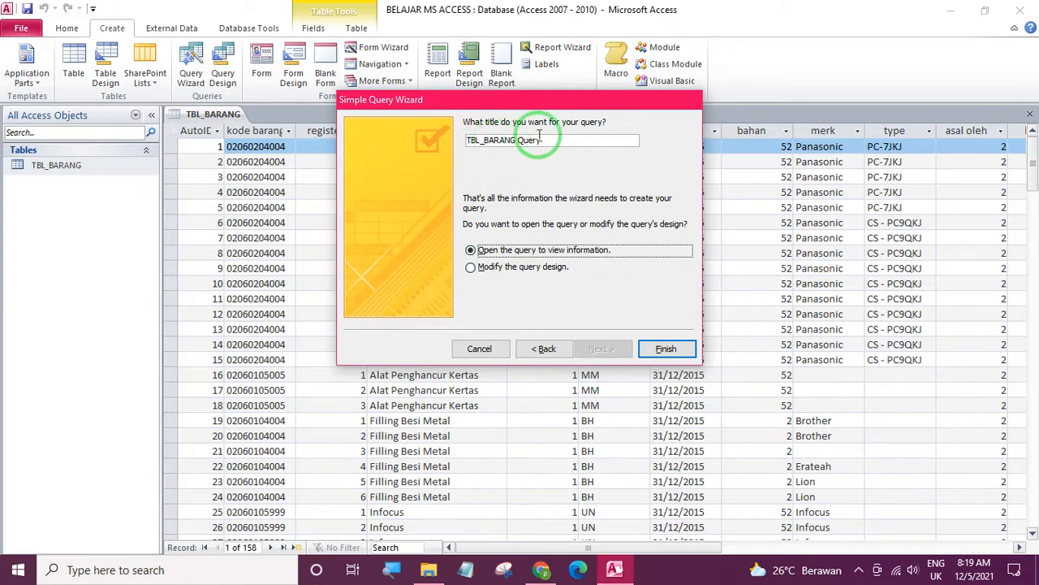
left_click(473, 139)
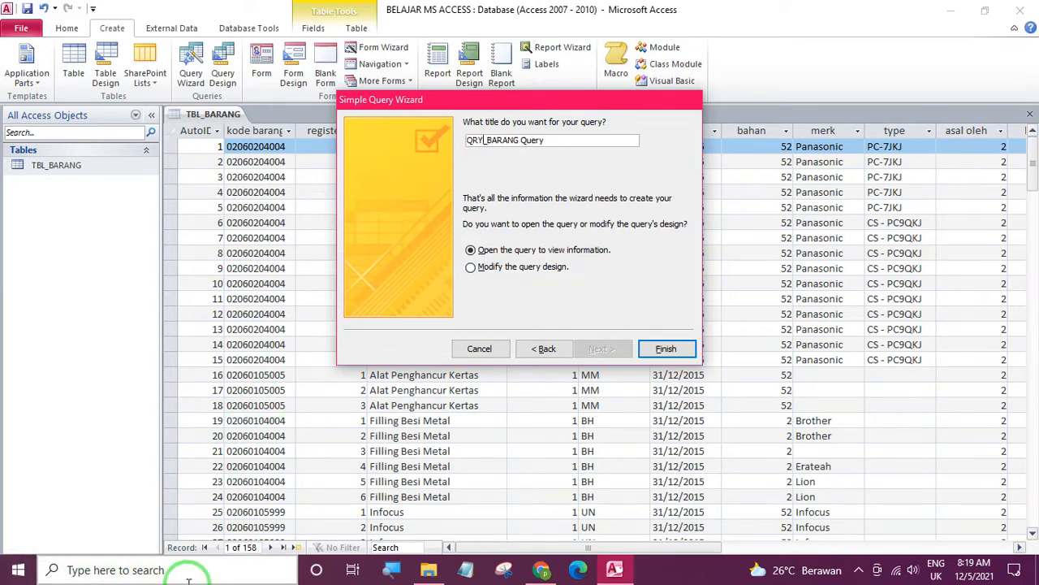
left_click(664, 349)
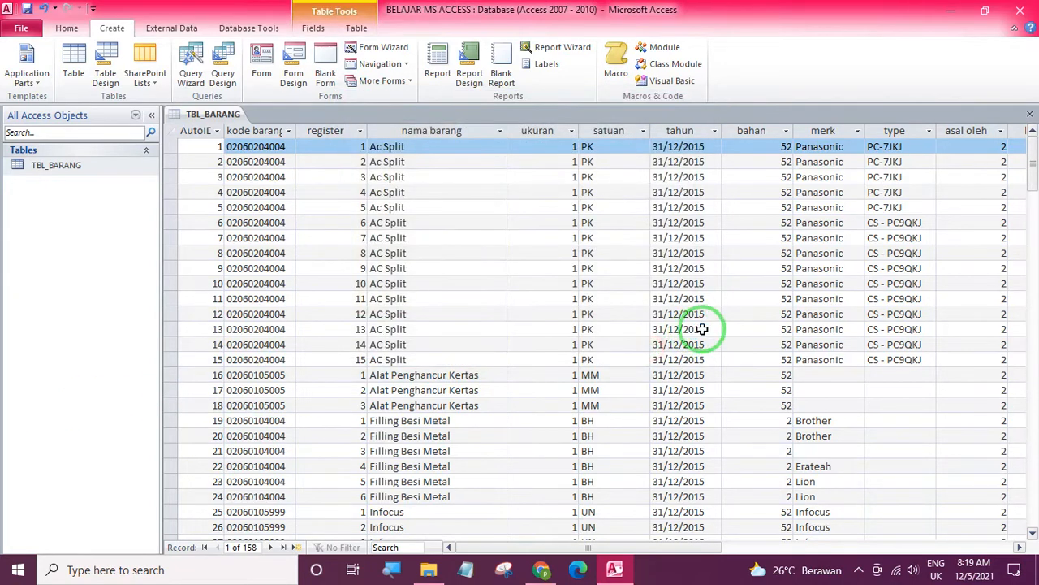
Step: Compare the records shown in QRY_BARANG Query with those in the TBL_BARANG table
scroll(457, 294, "down", 5)
scroll(457, 294, "up", 5)
scroll(332, 269, "down", 10)
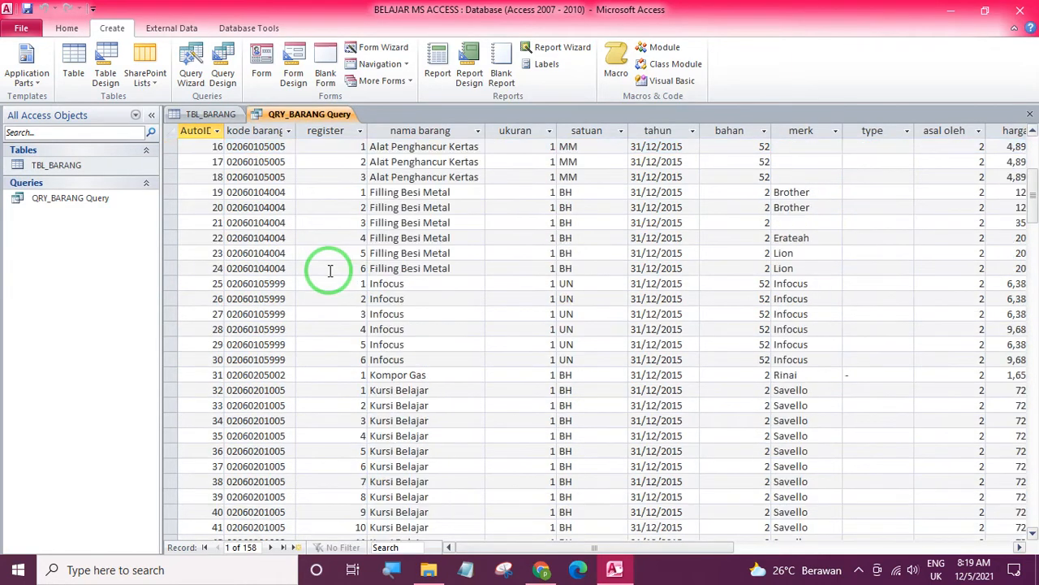
left_click(209, 114)
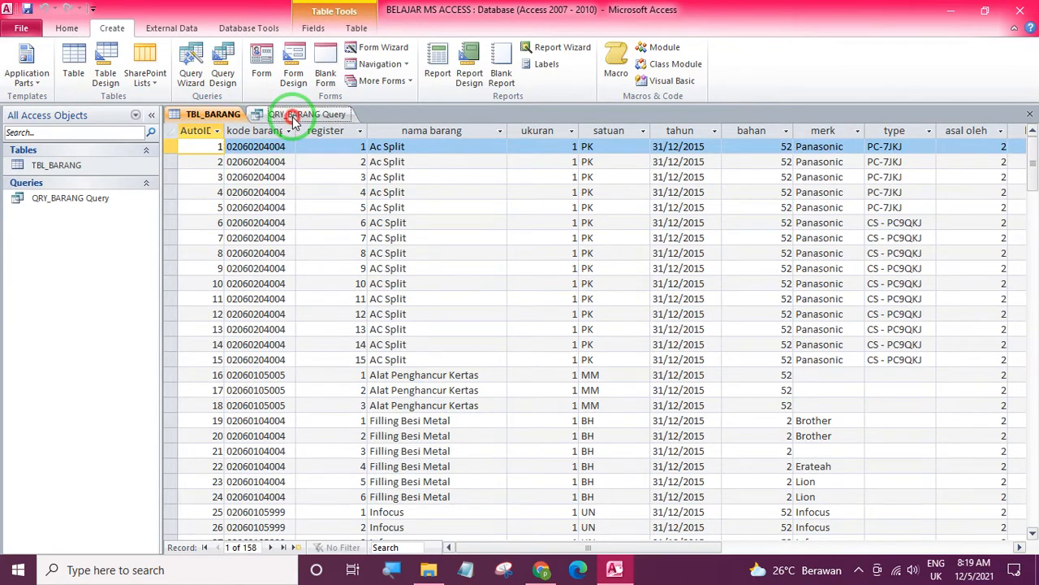
left_click(292, 116)
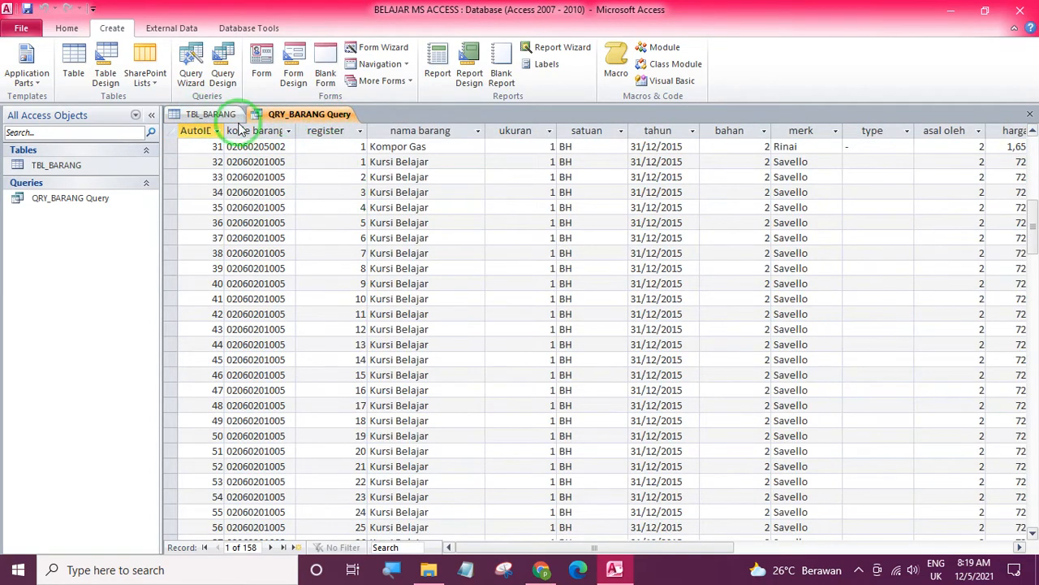
left_click(210, 115)
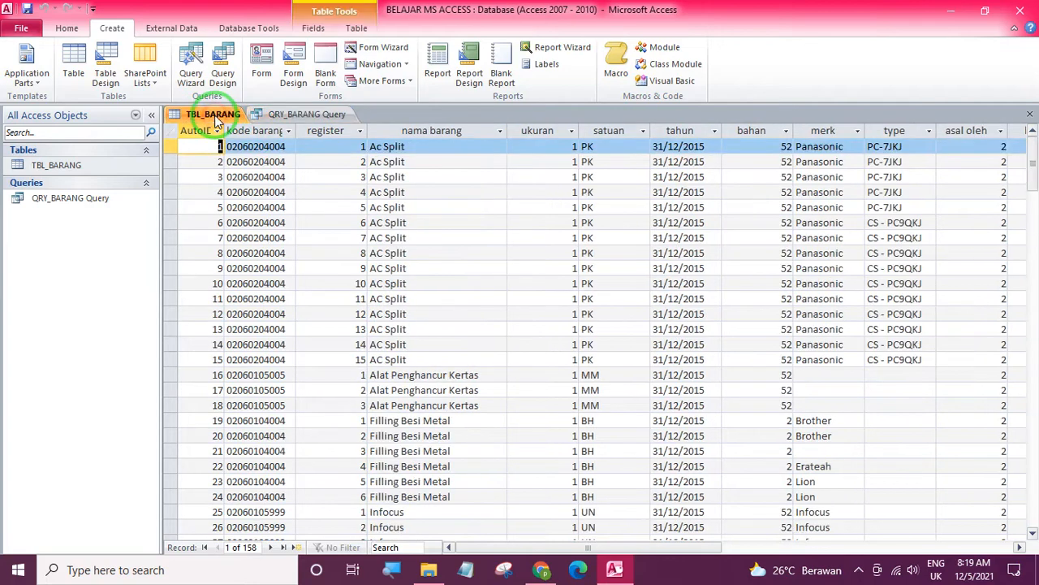
left_click(315, 119)
scroll(406, 170, "up", 10)
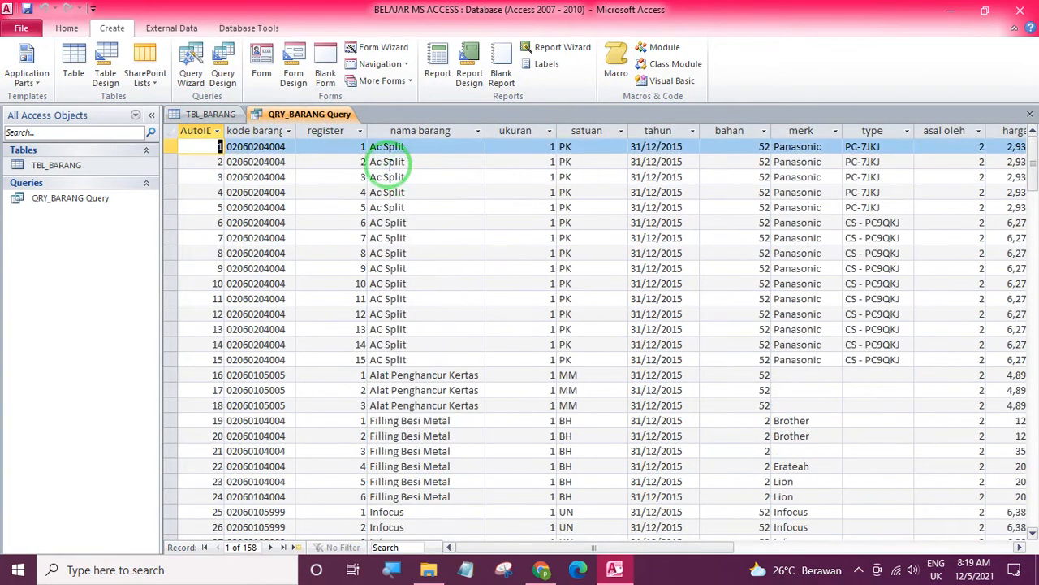
left_click(221, 113)
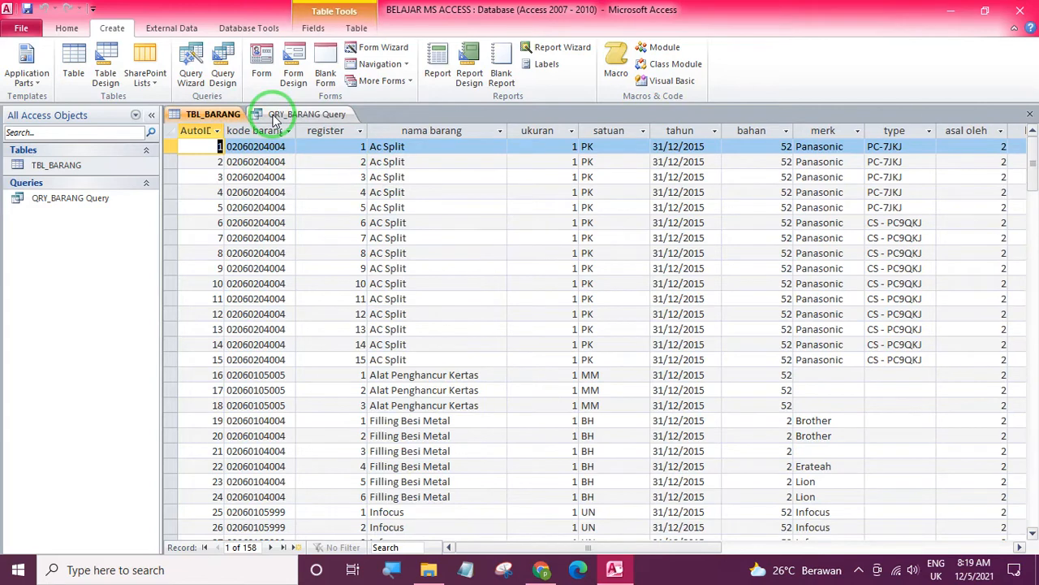
Step: View TBL_BARANG read-only in Design View, and close the table without saving its layout changes
left_click(64, 29)
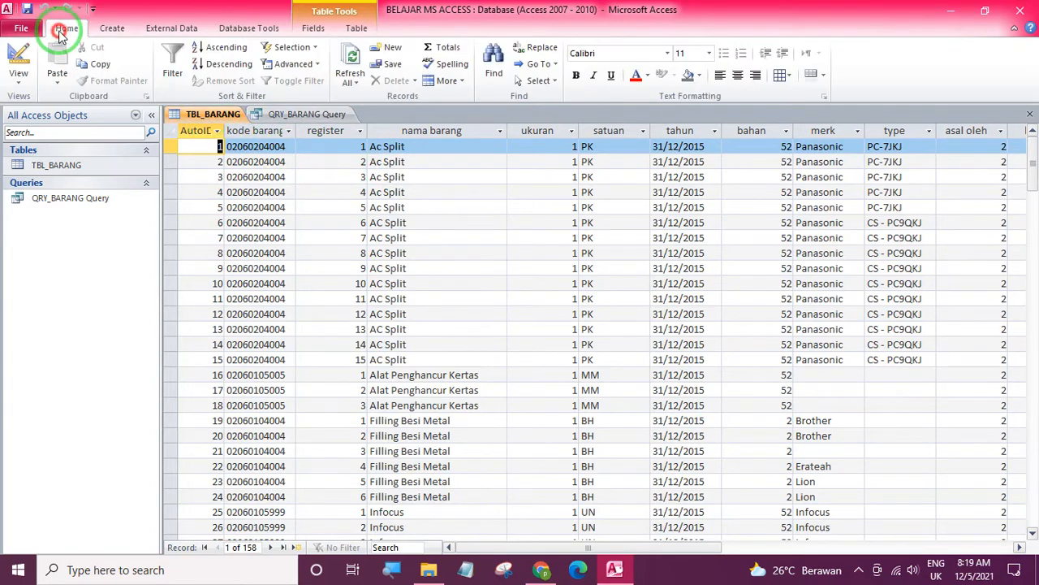
left_click(18, 60)
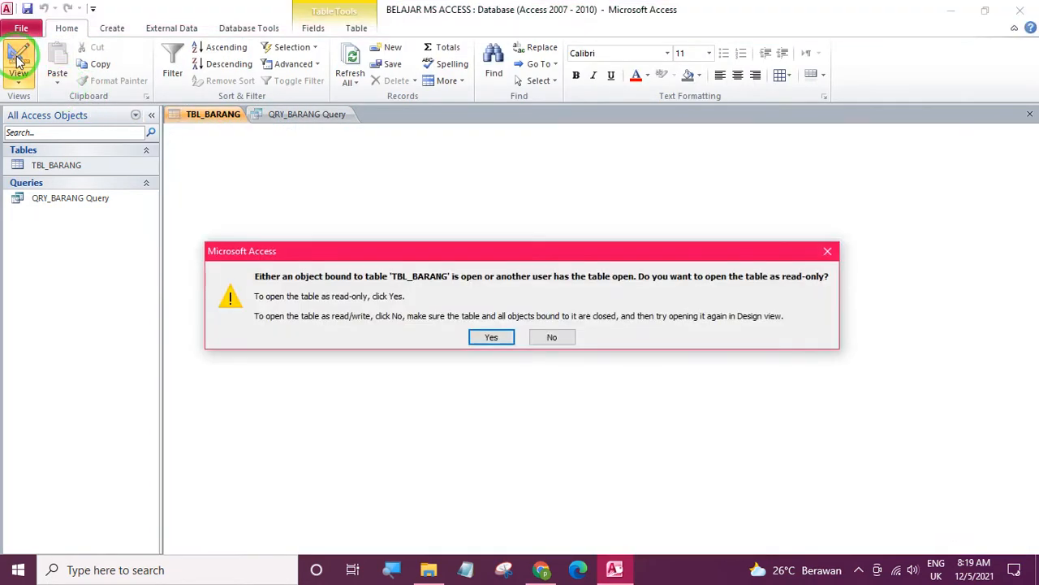
left_click(487, 337)
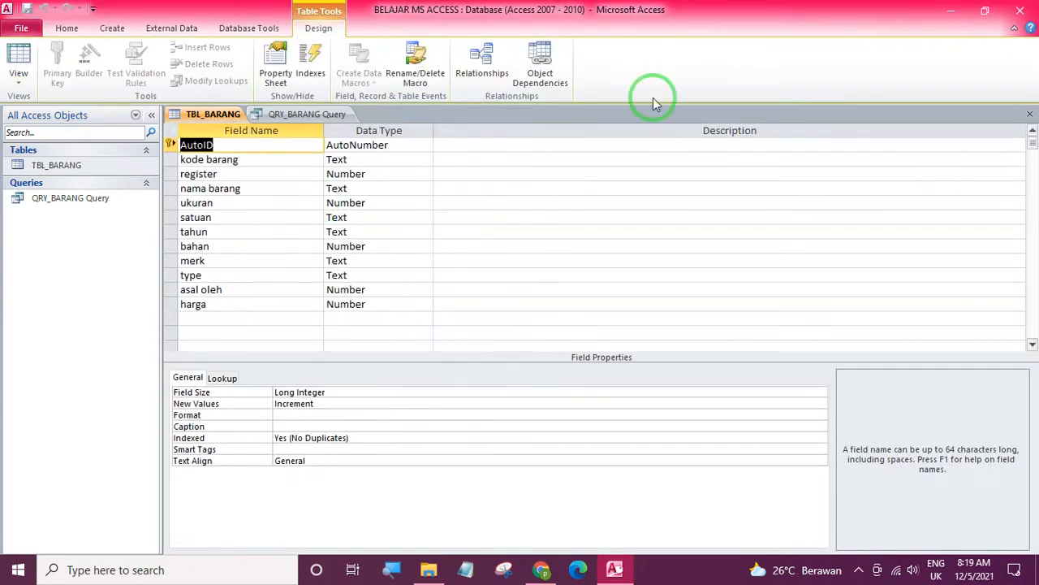
left_click(1029, 115)
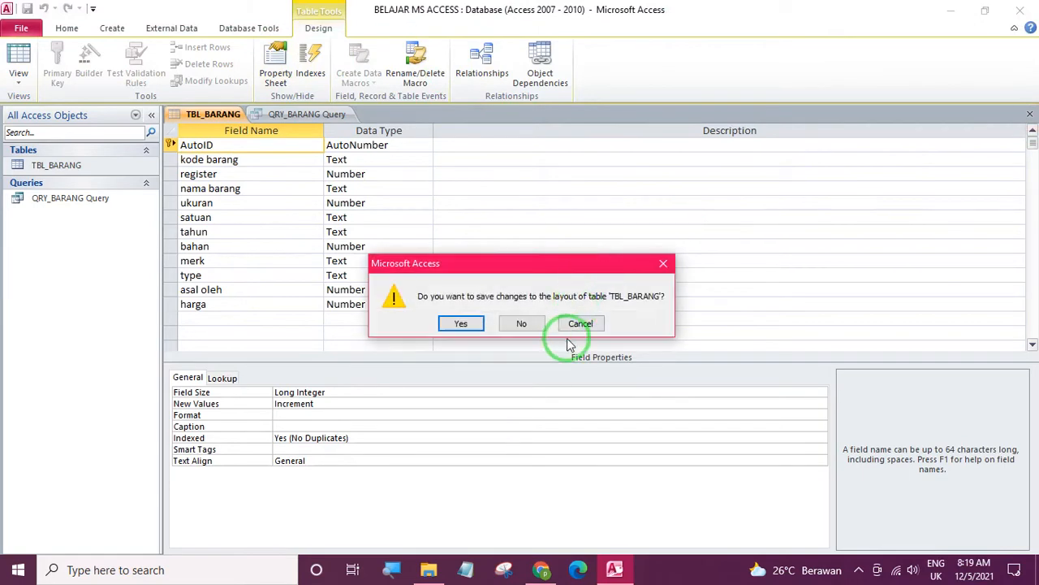
left_click(522, 324)
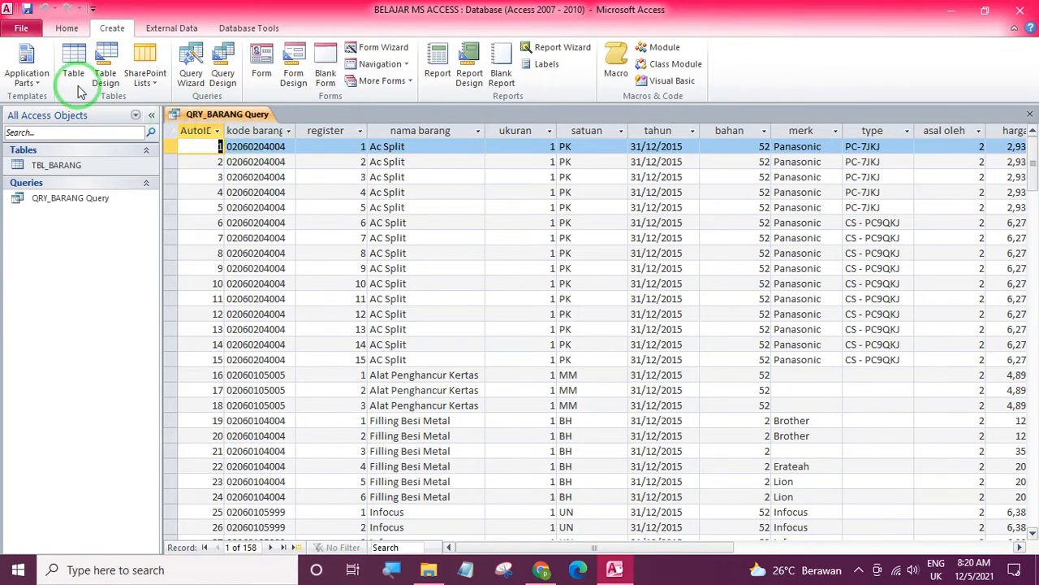
Step: Switch QRY_BARANG Query to Design View and enlarge the TBL_BARANG field list until all its fields fit
left_click(66, 31)
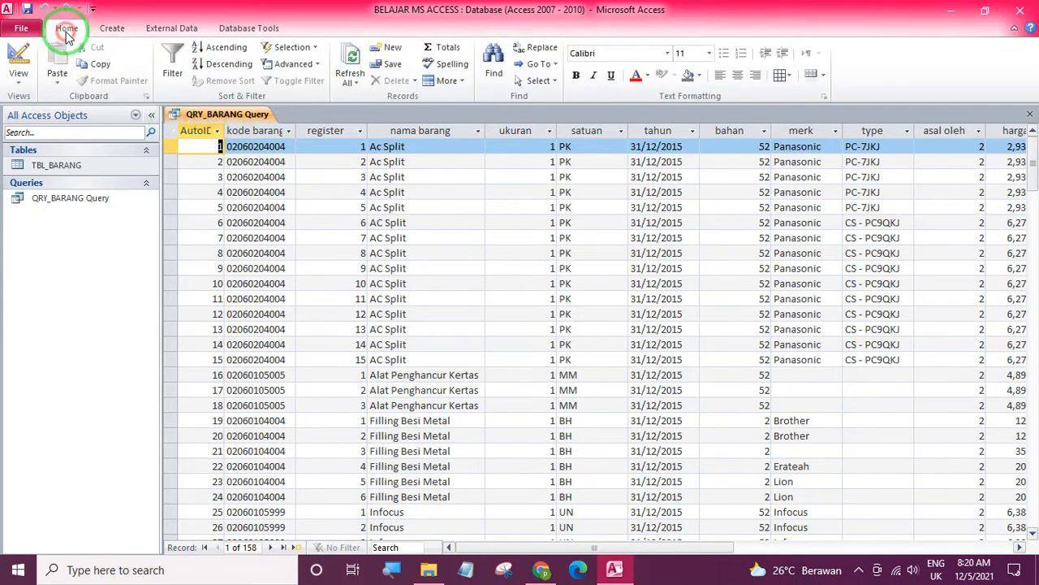
left_click(20, 79)
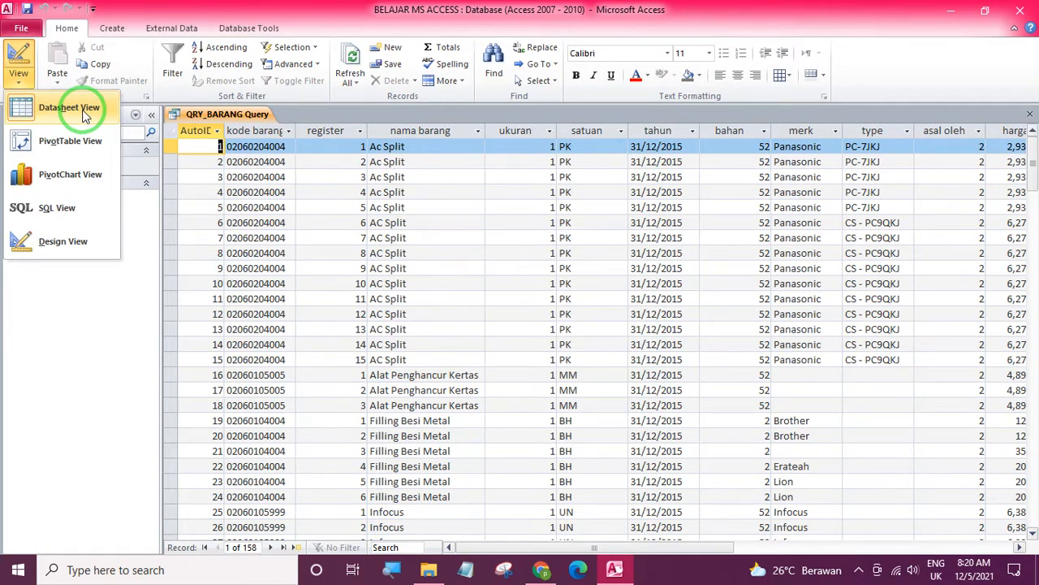
left_click(45, 249)
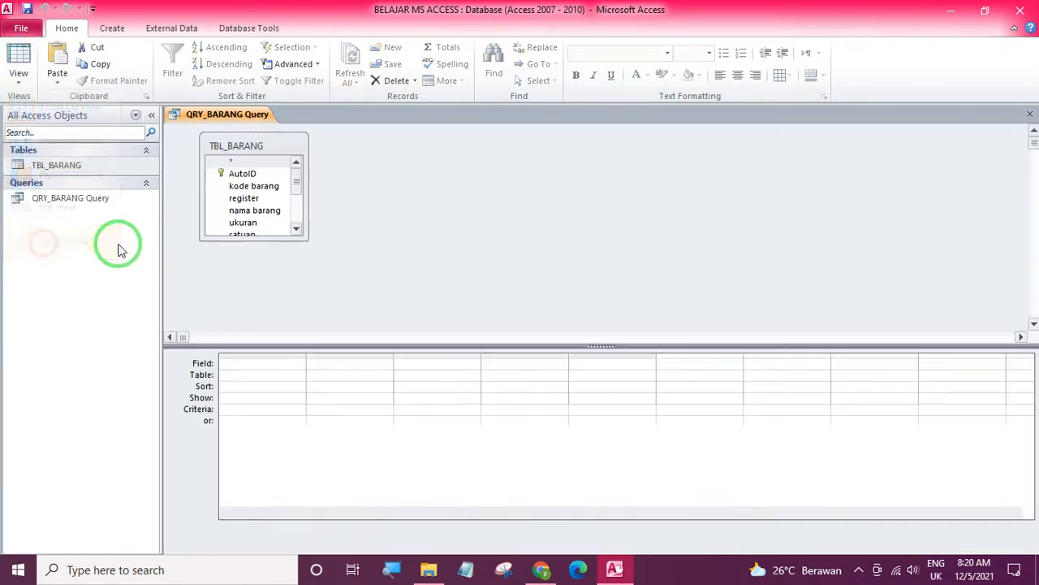
left_click_drag(307, 239, 359, 324)
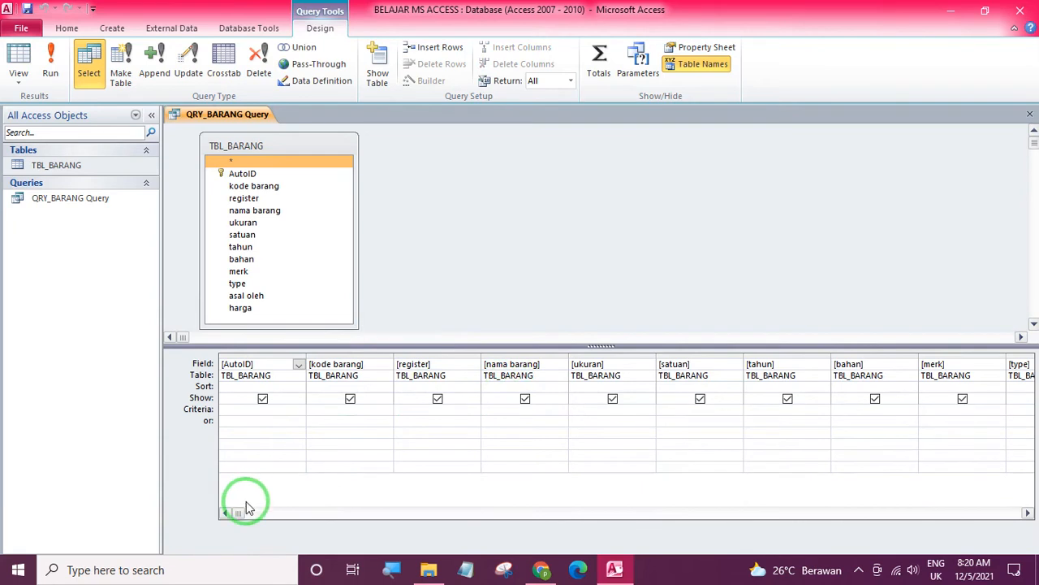
mouse_move(236, 512)
left_mouse_down()
mouse_move(900, 541)
mouse_move(231, 532)
left_mouse_up()
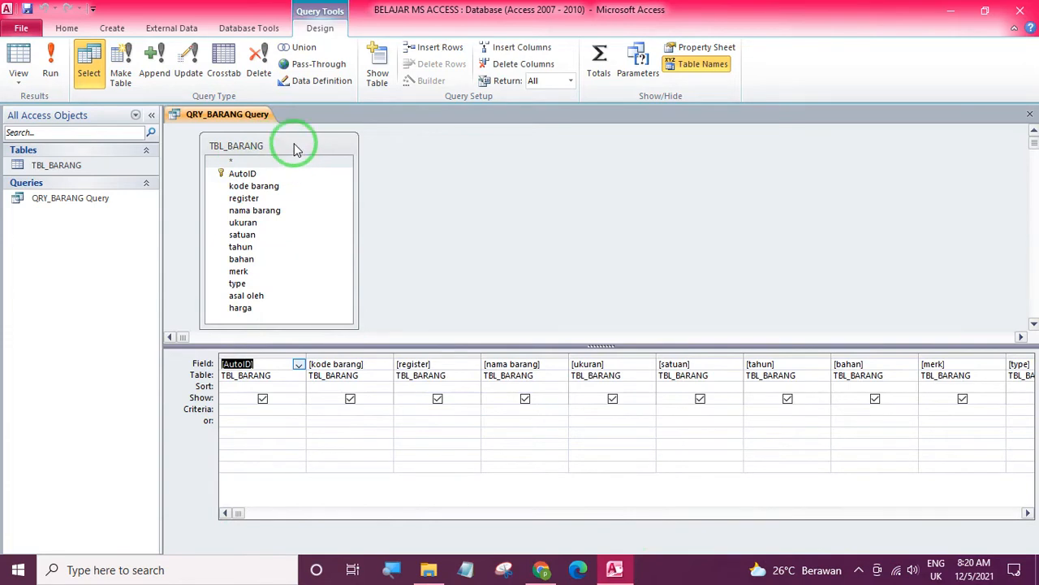
Step: Reposition and resize the TBL_BARANG field list, and adjust the divider between the table area and the query design grid
mouse_move(296, 148)
left_mouse_down()
mouse_move(369, 145)
mouse_move(290, 140)
left_mouse_up()
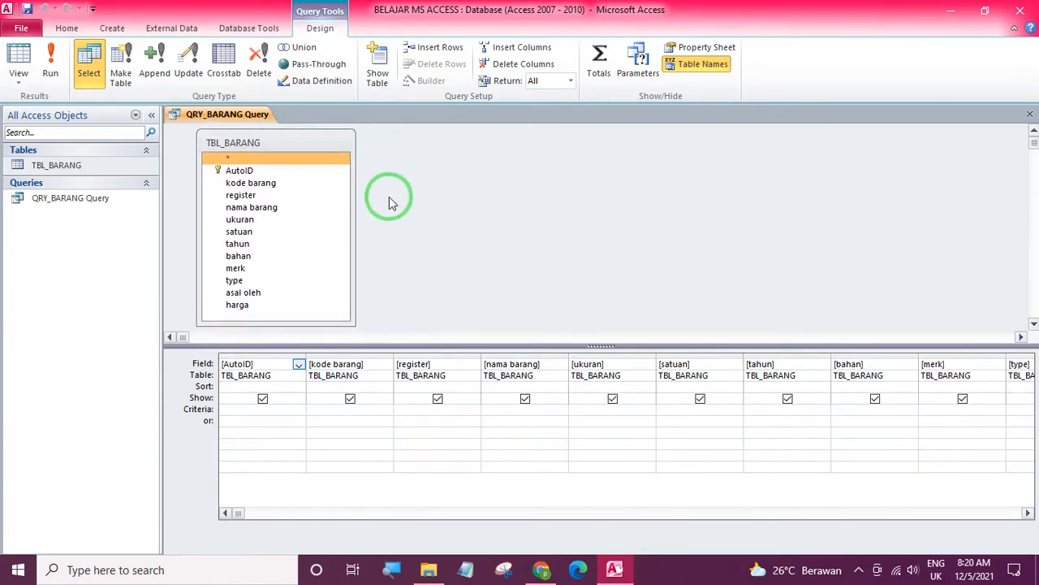
left_click_drag(366, 344, 357, 370)
left_click_drag(355, 325, 312, 351)
left_click_drag(317, 353, 319, 352)
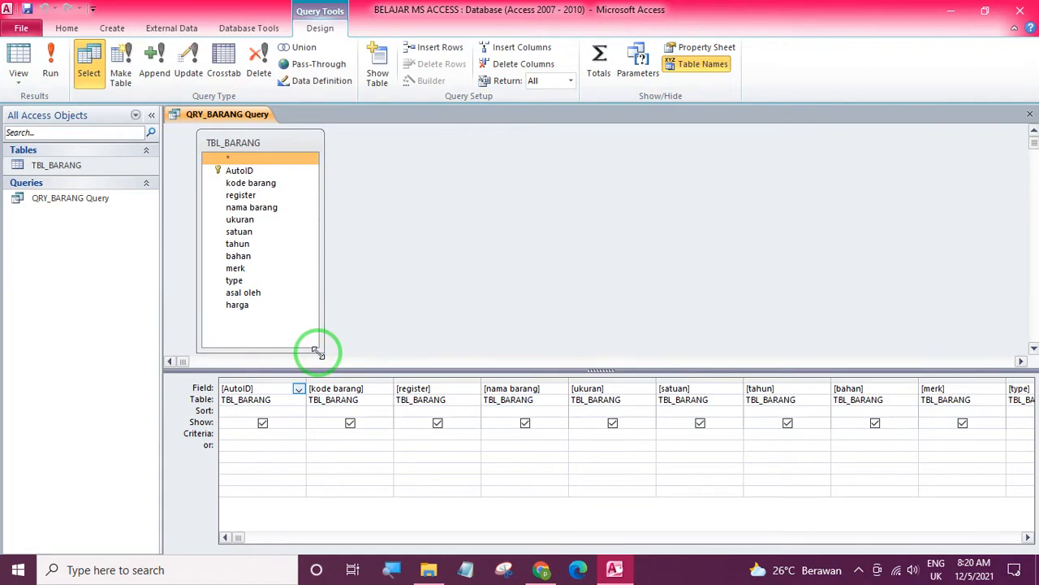
left_click_drag(276, 138, 263, 141)
left_click_drag(306, 338, 341, 323)
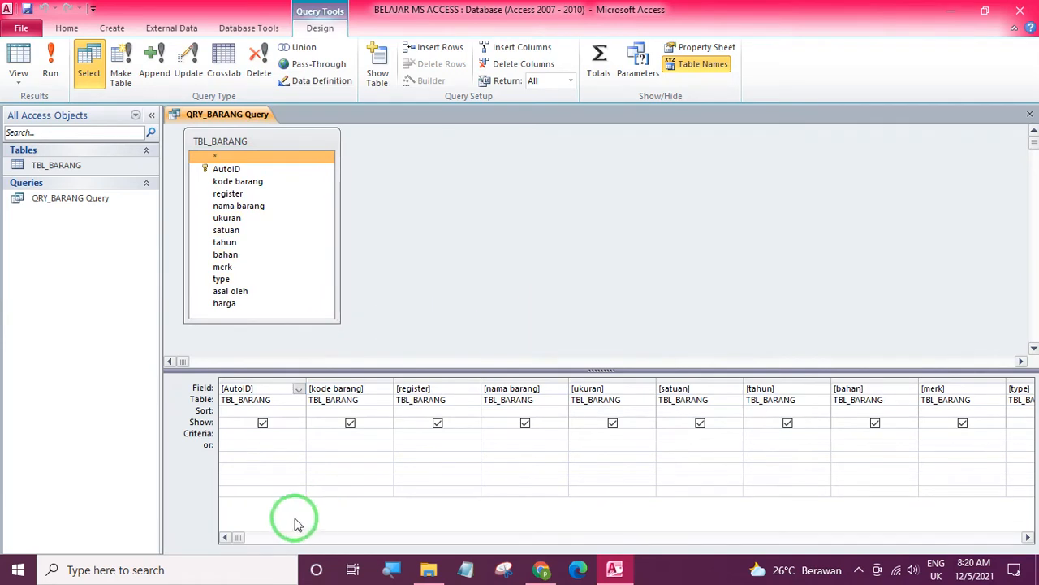
left_click_drag(345, 371, 339, 340)
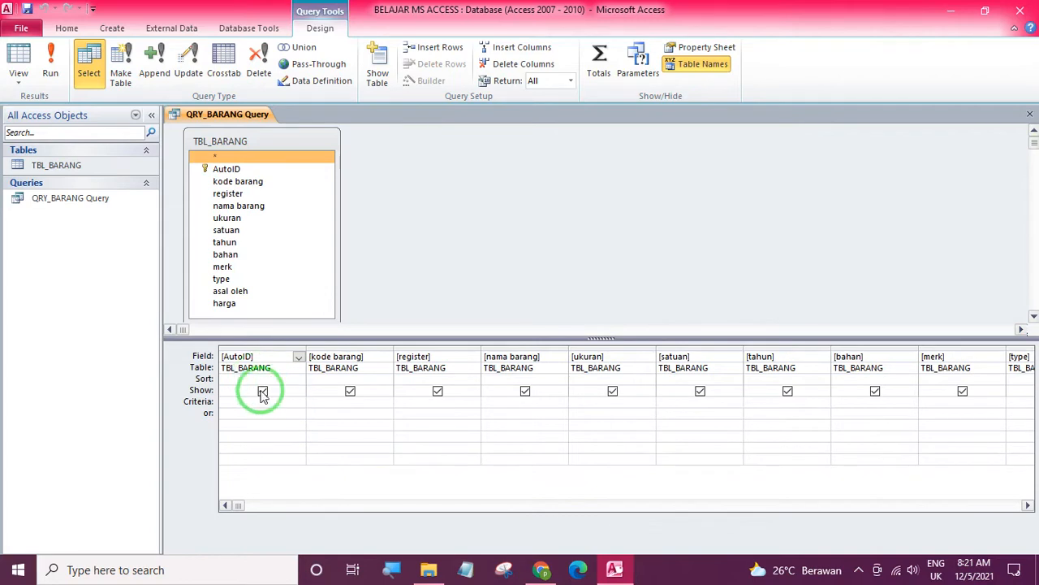
Step: Examine the TBL_BARANG fields from AutoID to harga and their matching columns in the query design grid
left_click_drag(239, 505, 262, 487)
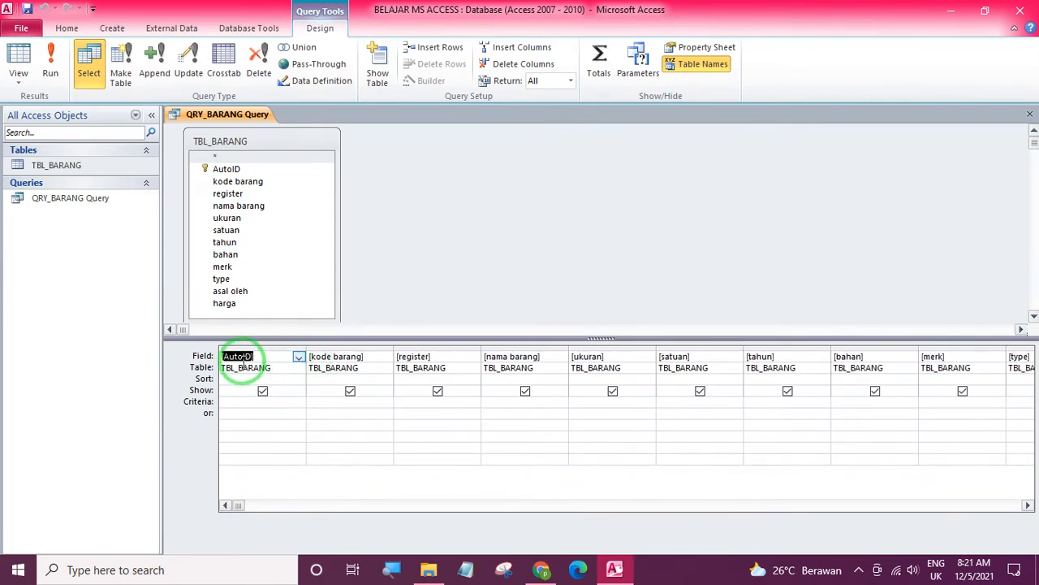
left_click(220, 171)
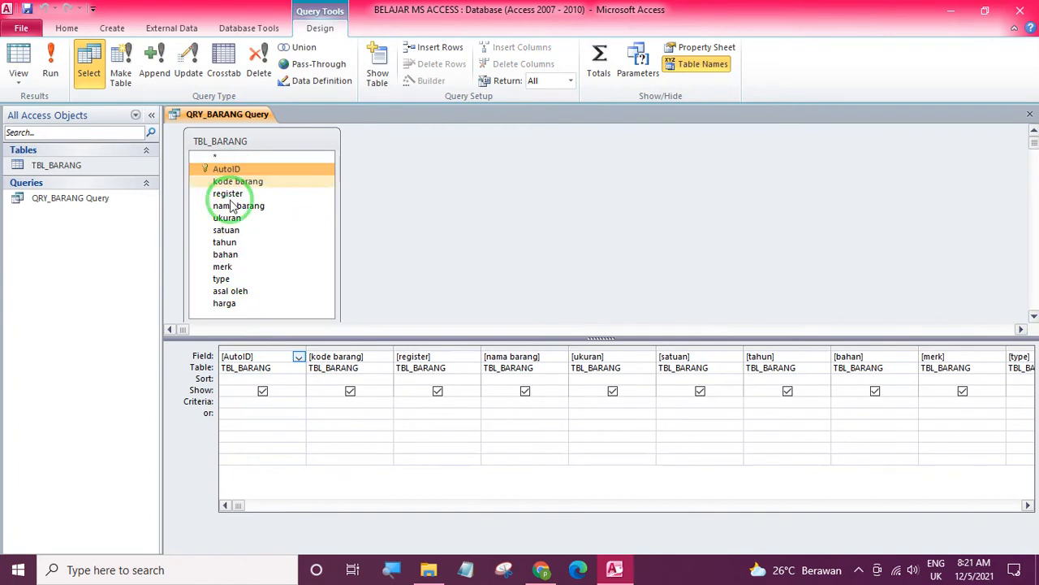
left_click(230, 302)
left_click_drag(244, 507, 615, 515)
Step: Return QRY_BARANG Query to Datasheet View, then close it and save its design changes
left_click(18, 61)
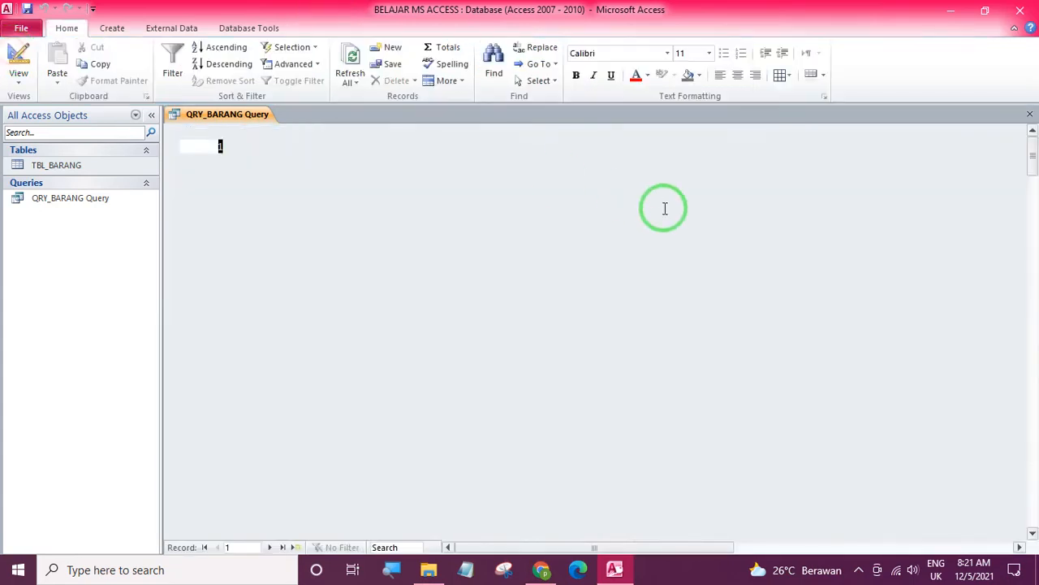
left_click(1029, 118)
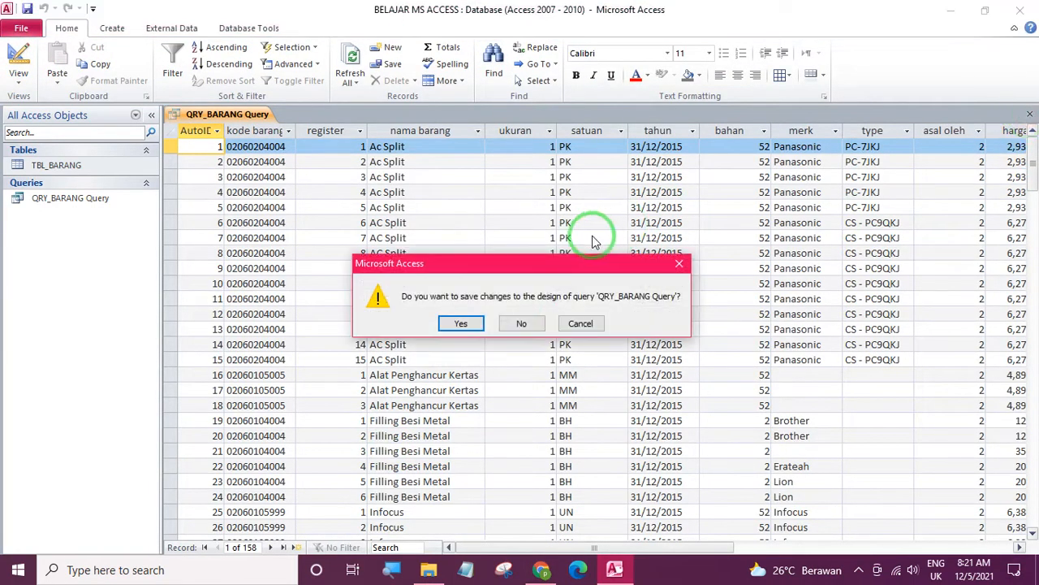
left_click(458, 321)
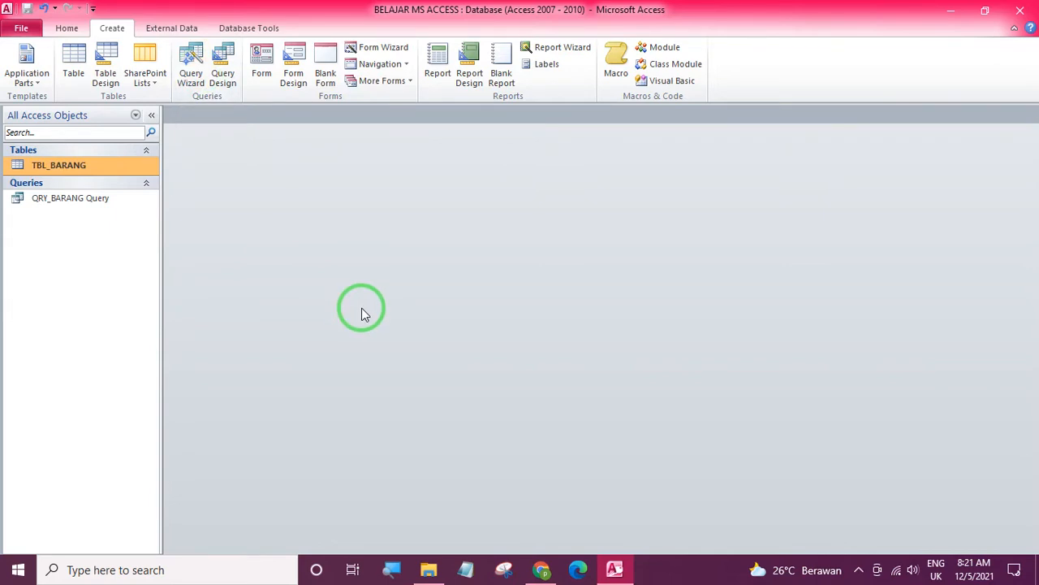
Step: Start a new query with Query Design and compare the tables and queries offered as sources in Show Table
left_click(224, 65)
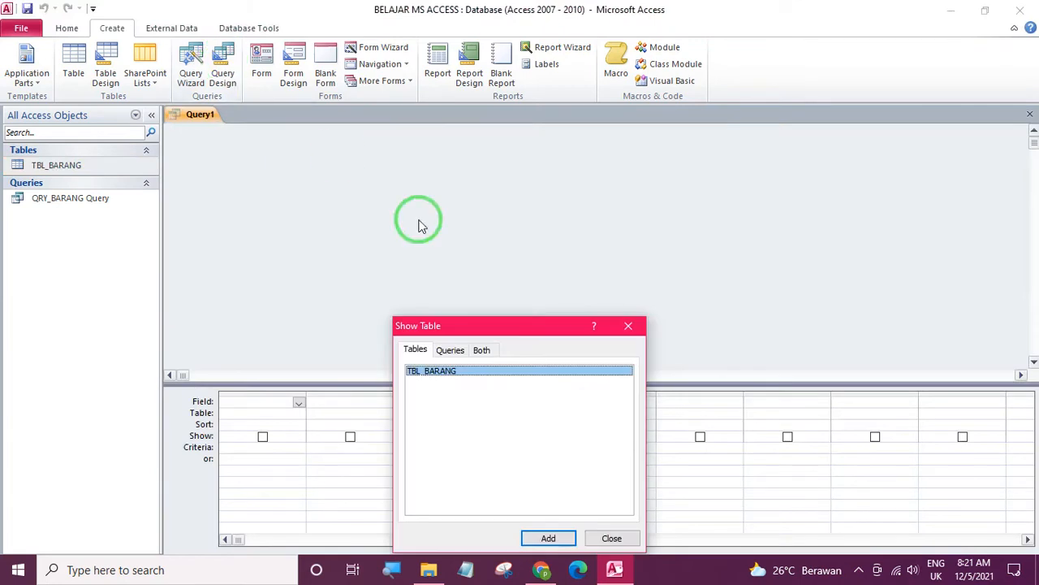
left_click_drag(522, 330, 617, 185)
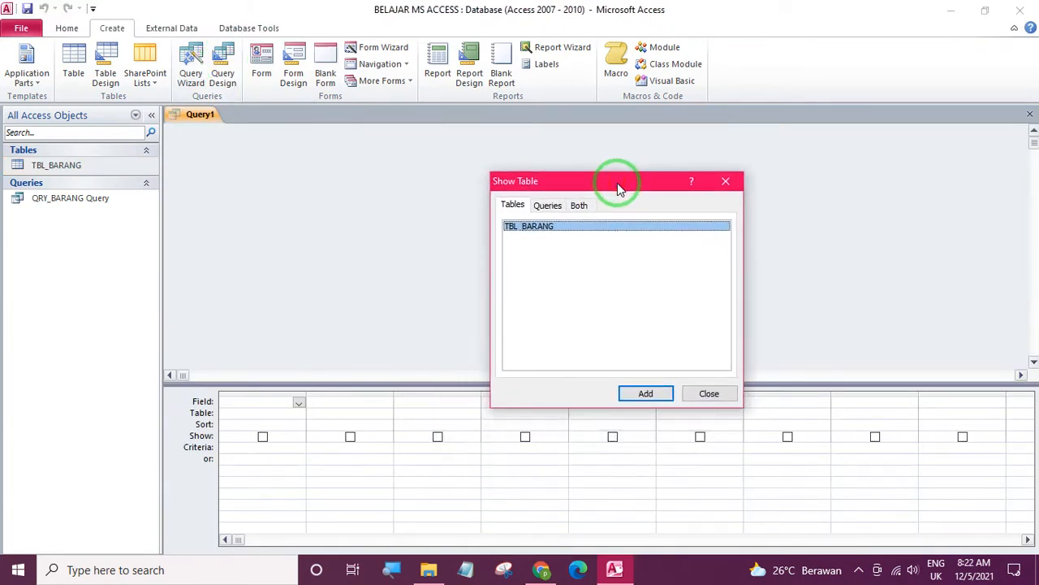
left_click(545, 208)
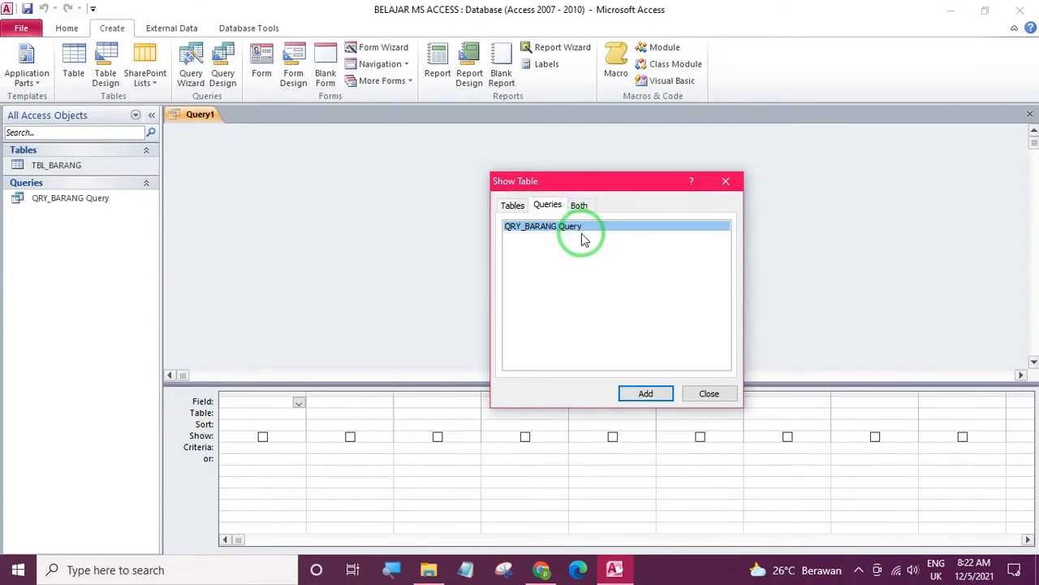
left_click(512, 206)
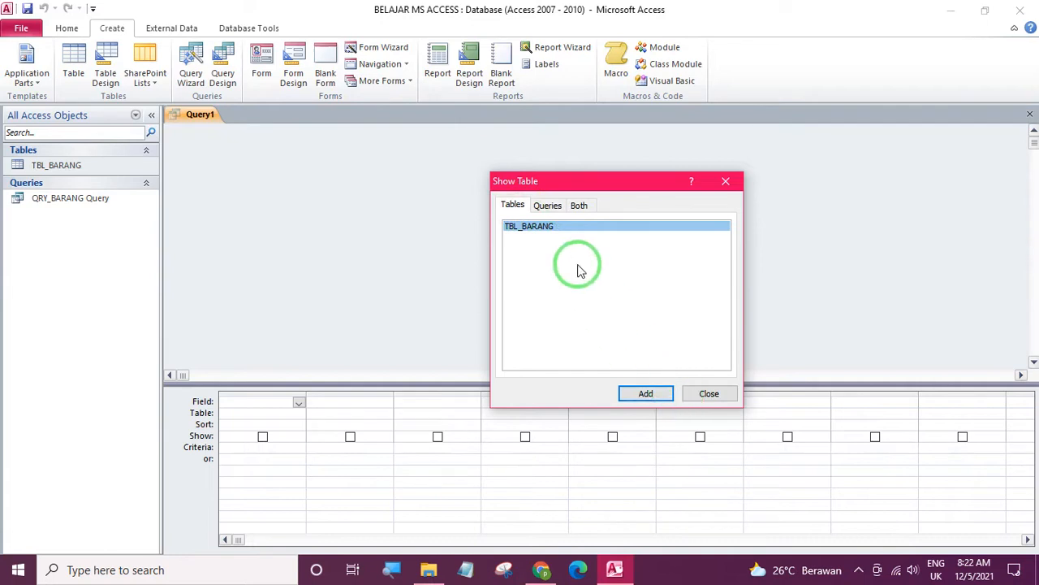
left_click(547, 208)
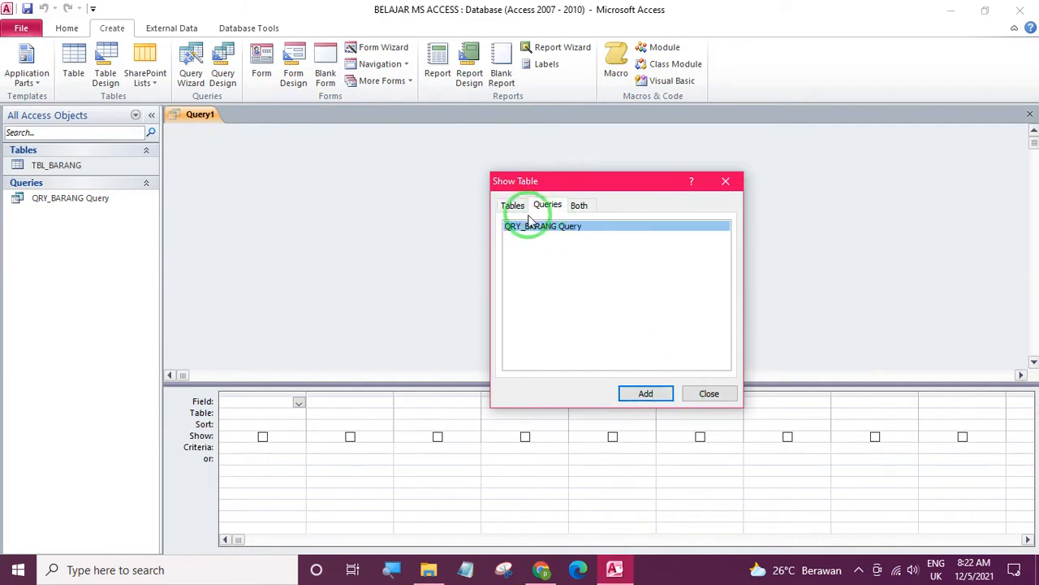
left_click(512, 206)
left_click(557, 207)
left_click(512, 210)
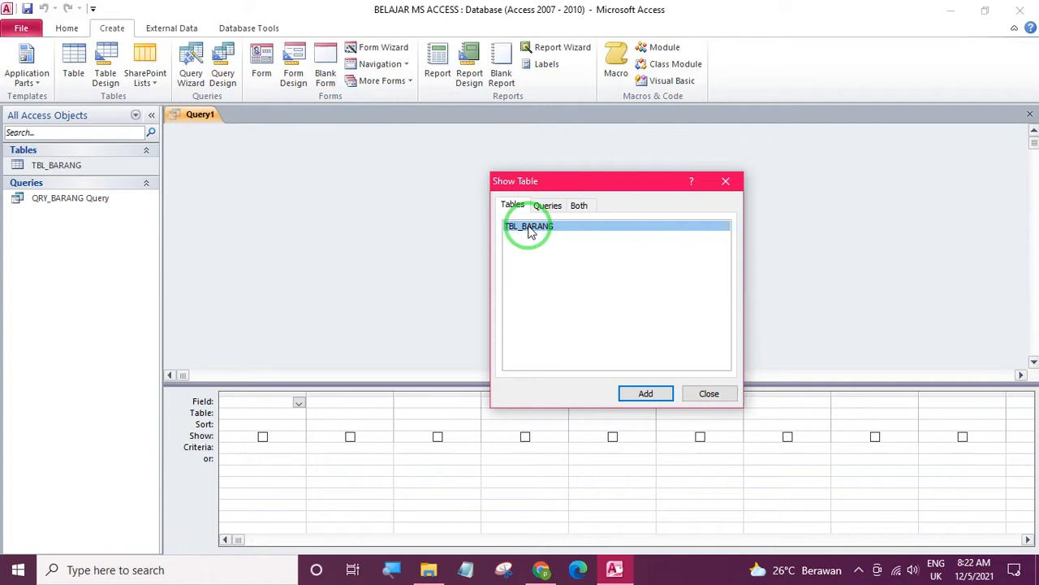
Step: Add TBL_BARANG as the query's source, close Show Table, and resize and reposition its field list until all fields are visible
left_click(645, 396)
left_click(704, 394)
left_click_drag(306, 238, 517, 325)
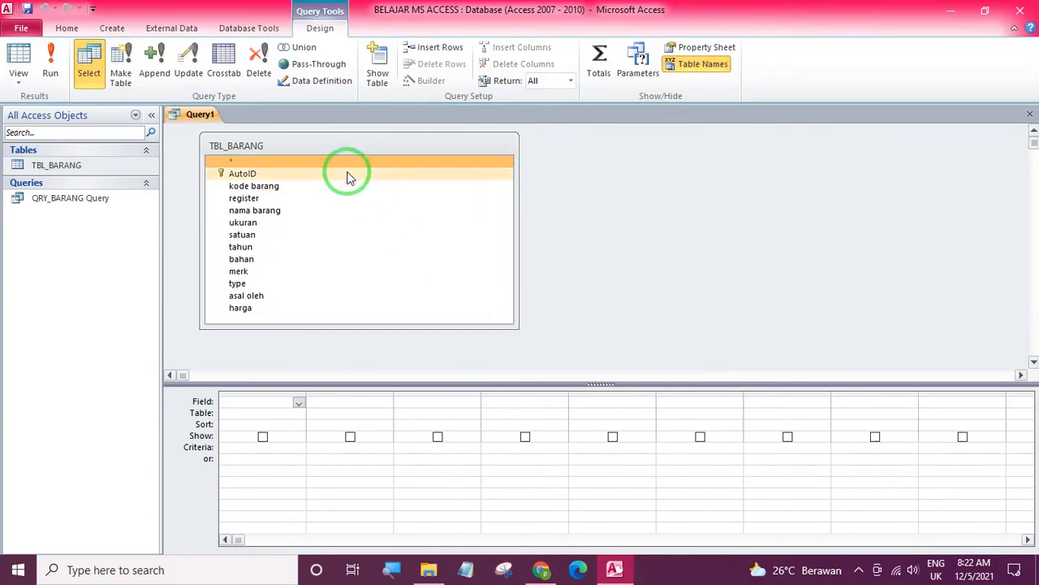
left_click_drag(339, 144, 492, 146)
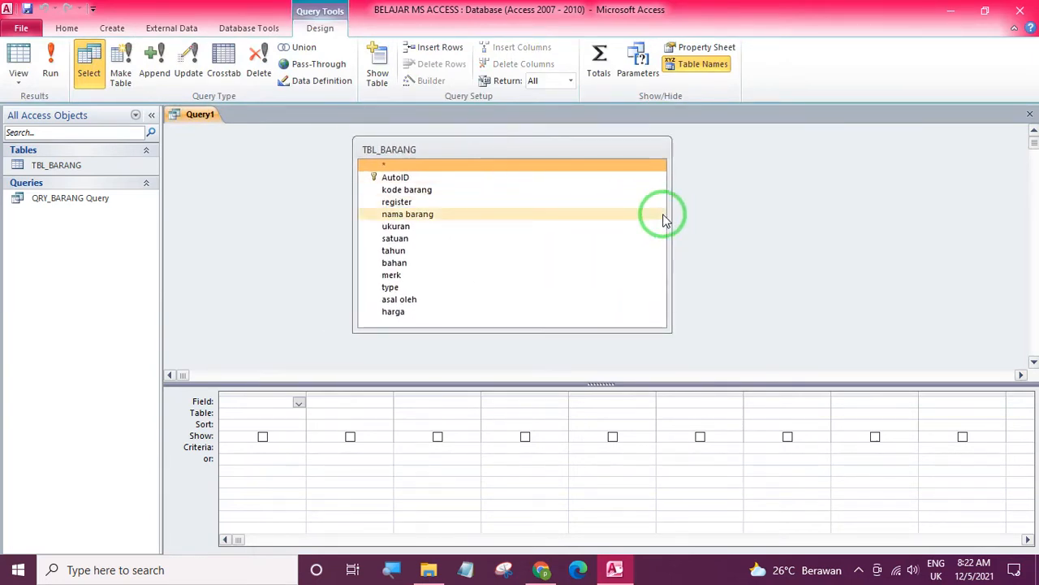
left_click_drag(670, 213, 513, 219)
left_click_drag(432, 152, 310, 147)
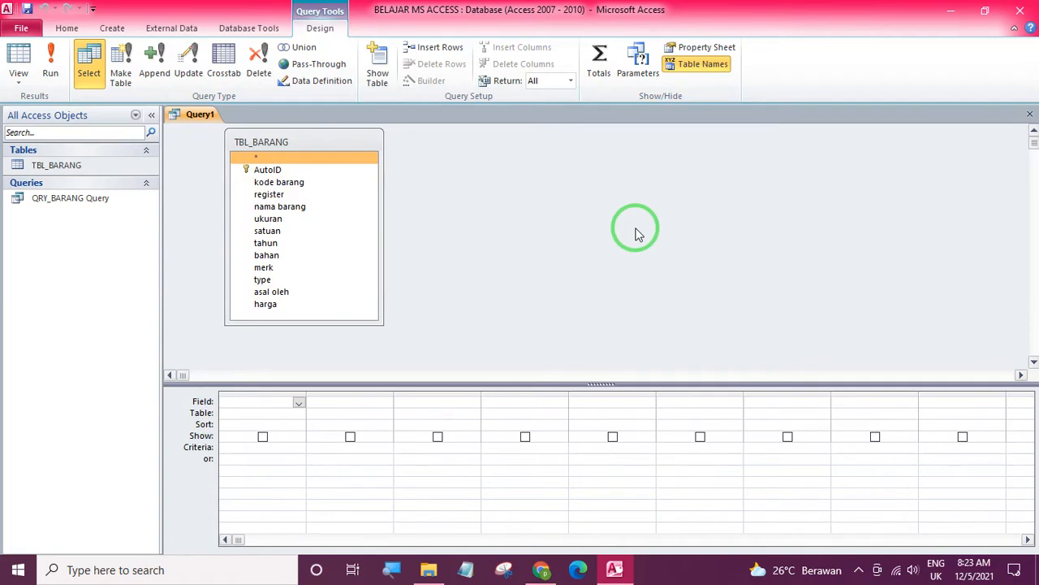
Step: Add the kode barang, register, nama barang and harga fields to the query grid and display the query in Datasheet View
double_click(276, 181)
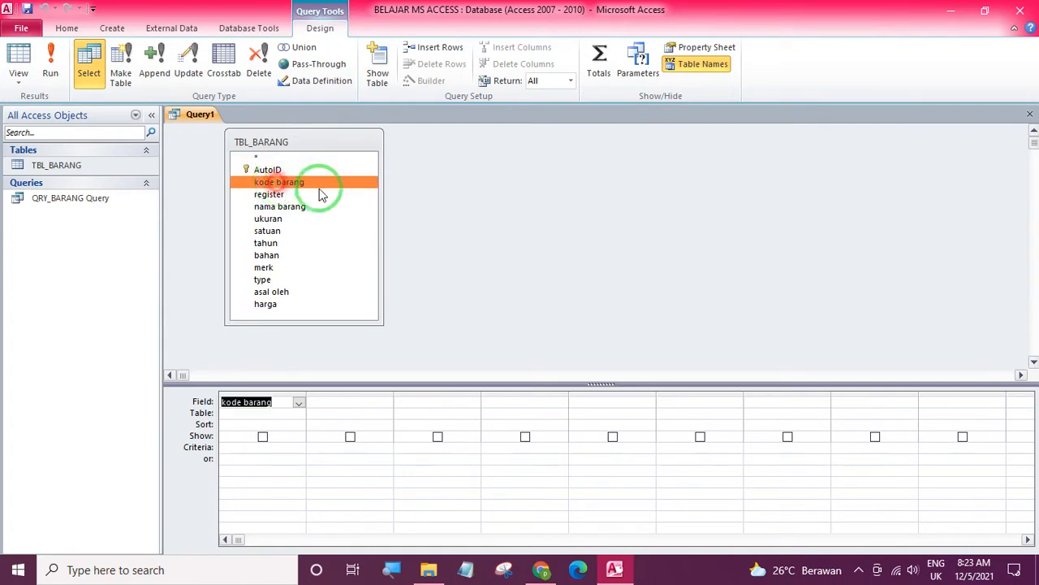
double_click(274, 196)
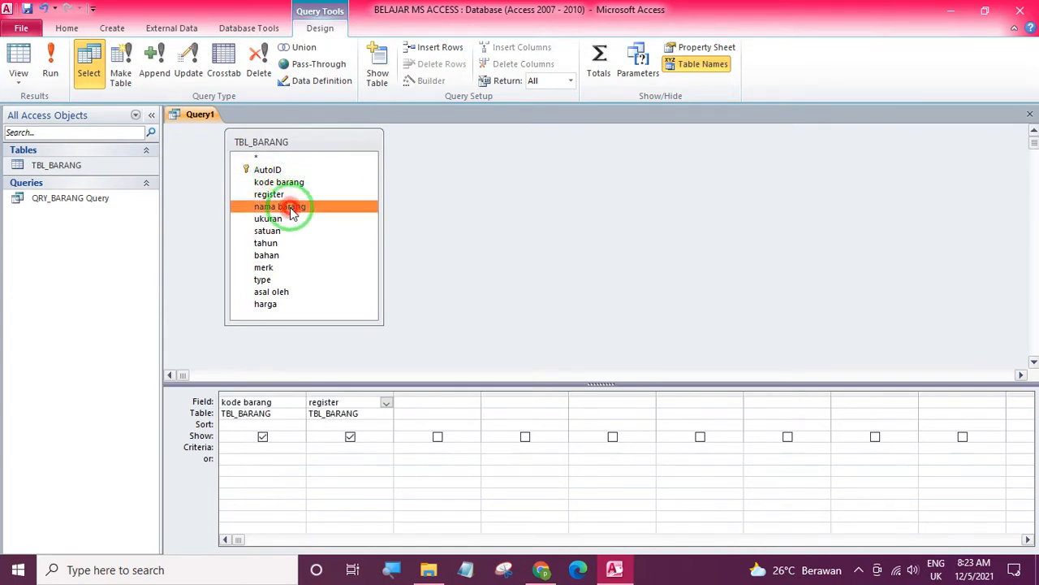
double_click(286, 207)
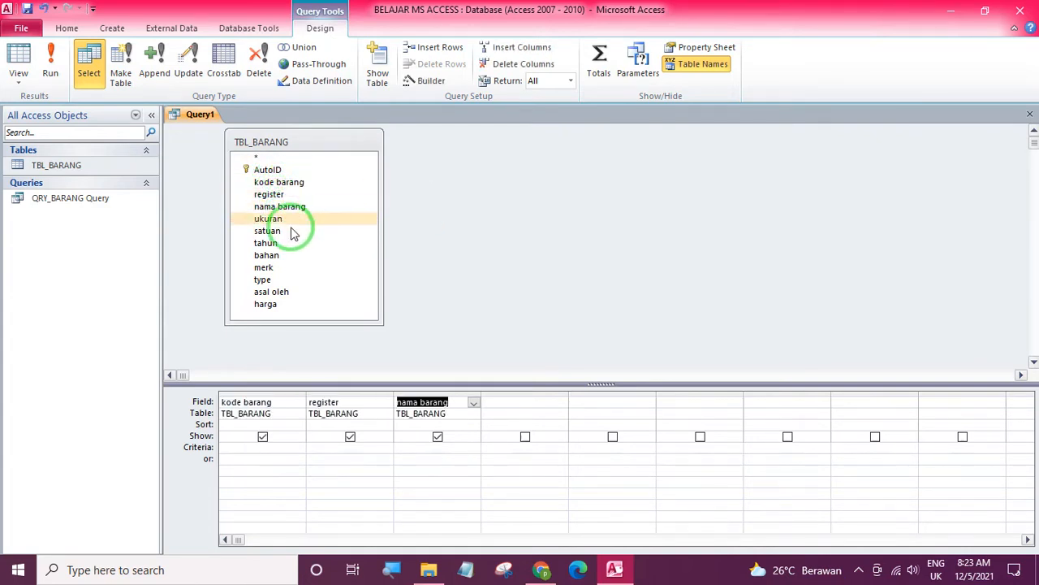
double_click(268, 304)
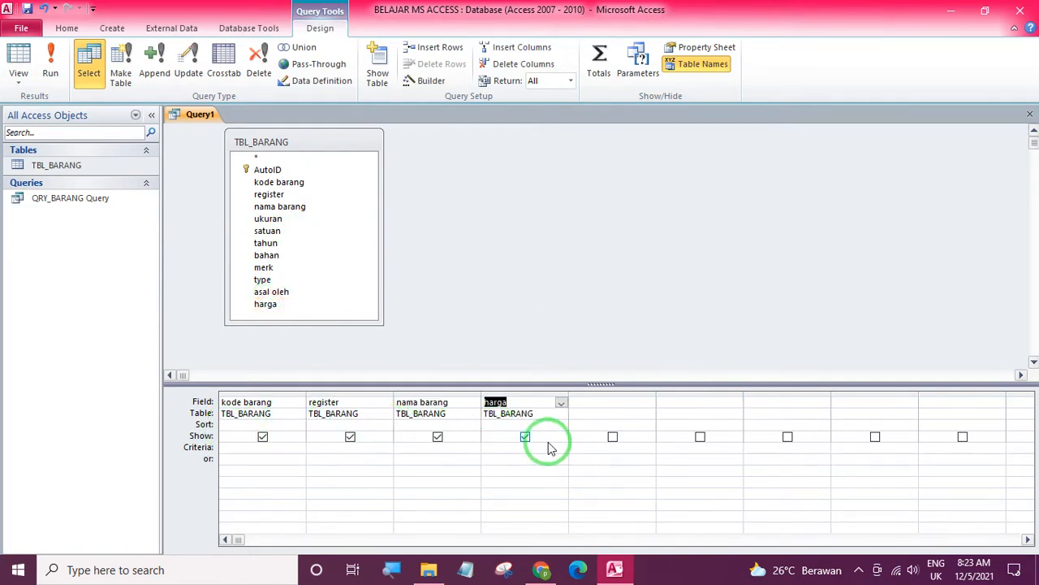
left_click(20, 59)
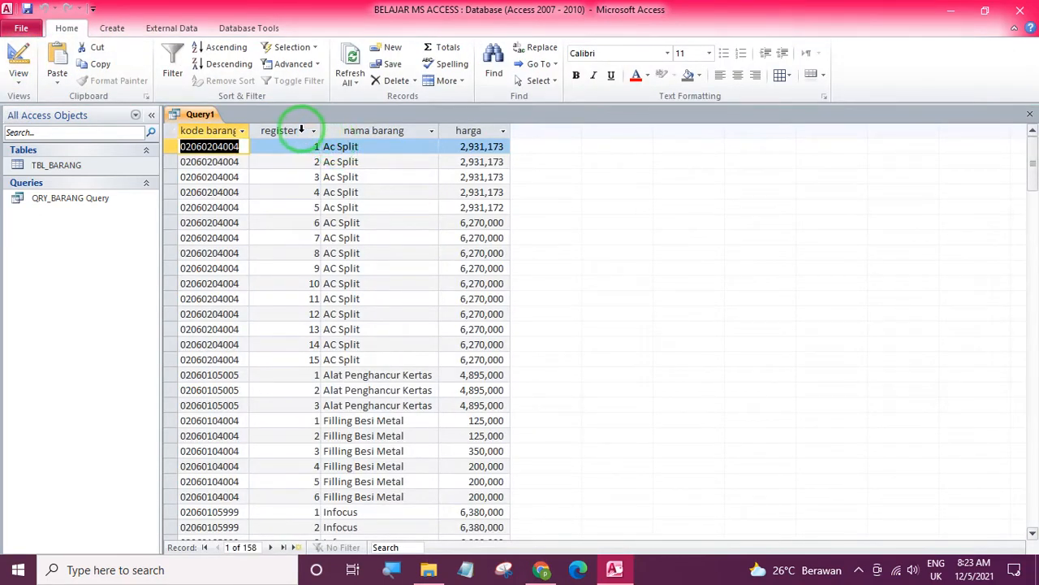
Step: Fit the register column to its contents, widen the nama barang and harga columns, and look through the records
left_click(294, 131)
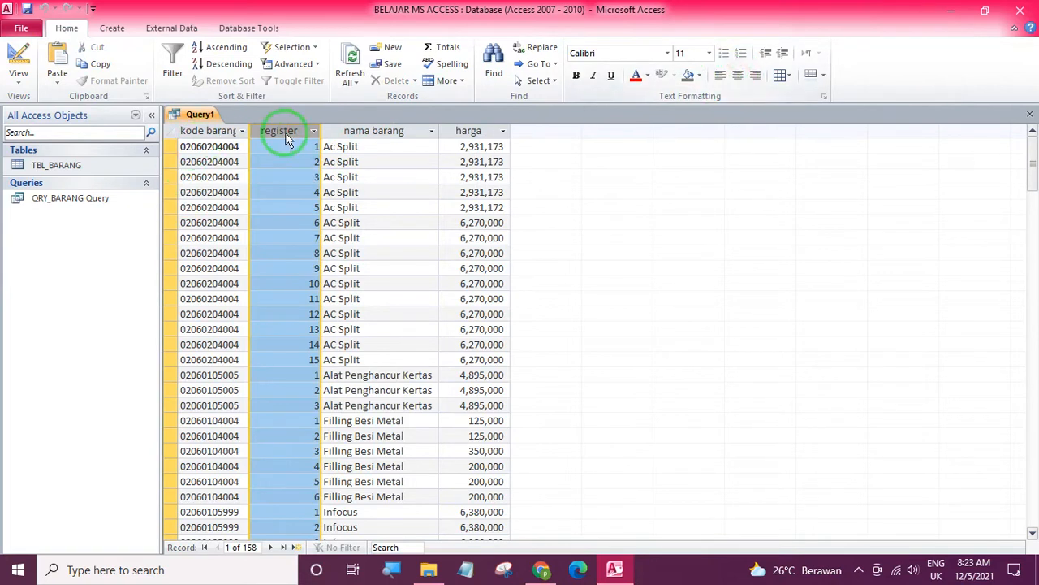
double_click(323, 128)
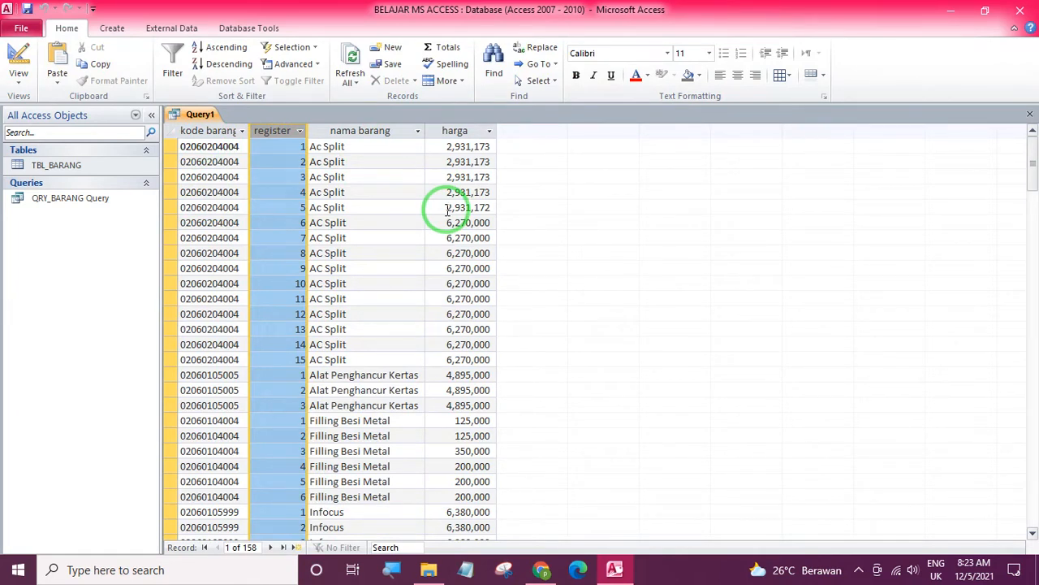
left_click_drag(425, 131, 466, 132)
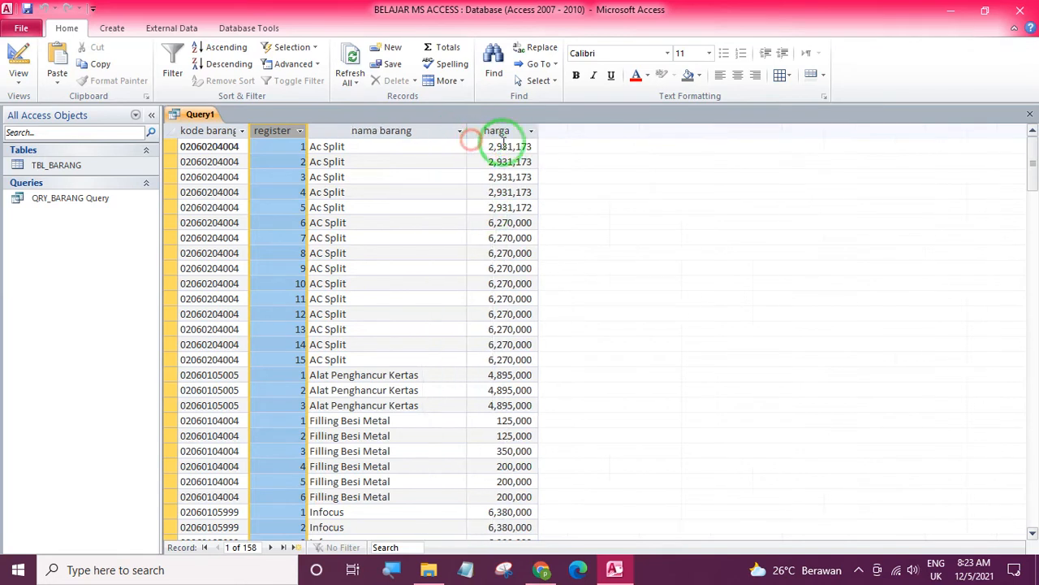
left_click_drag(537, 132, 555, 132)
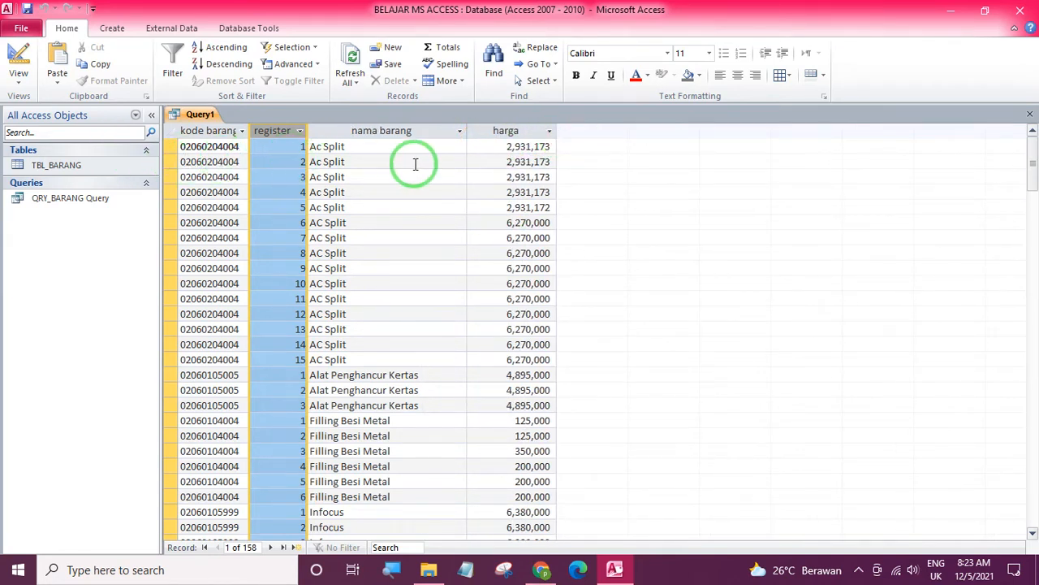
scroll(540, 163, "down", 6)
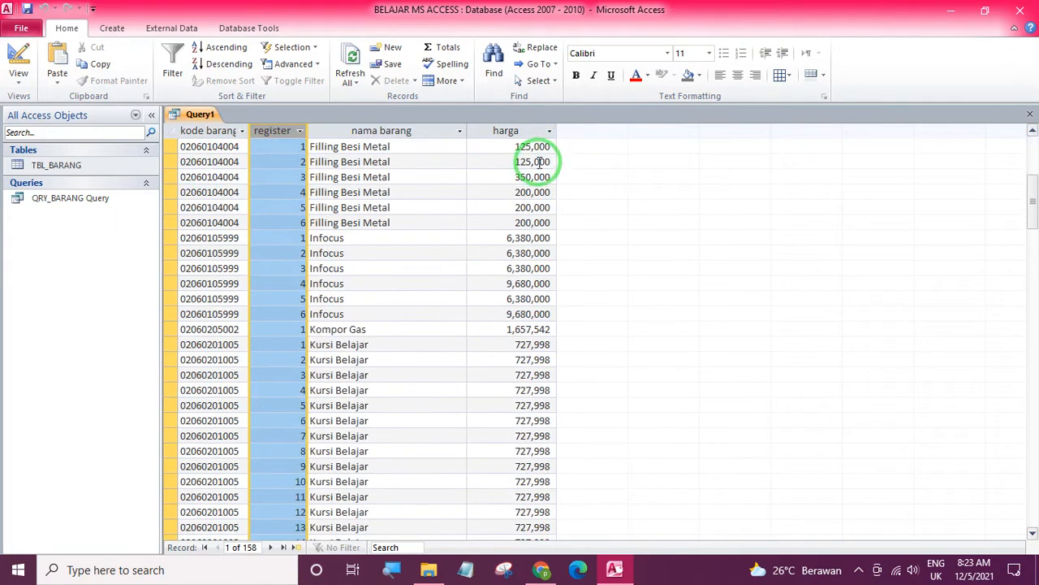
scroll(532, 179, "down", 15)
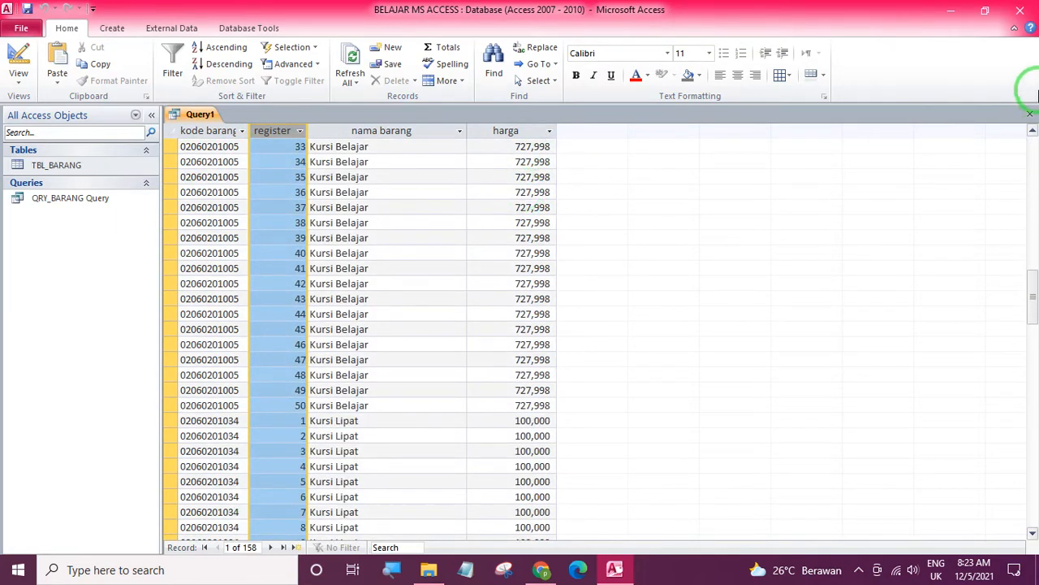
Step: Close the new query and save it as Qry_daftar barang
left_click(1030, 118)
left_click(464, 322)
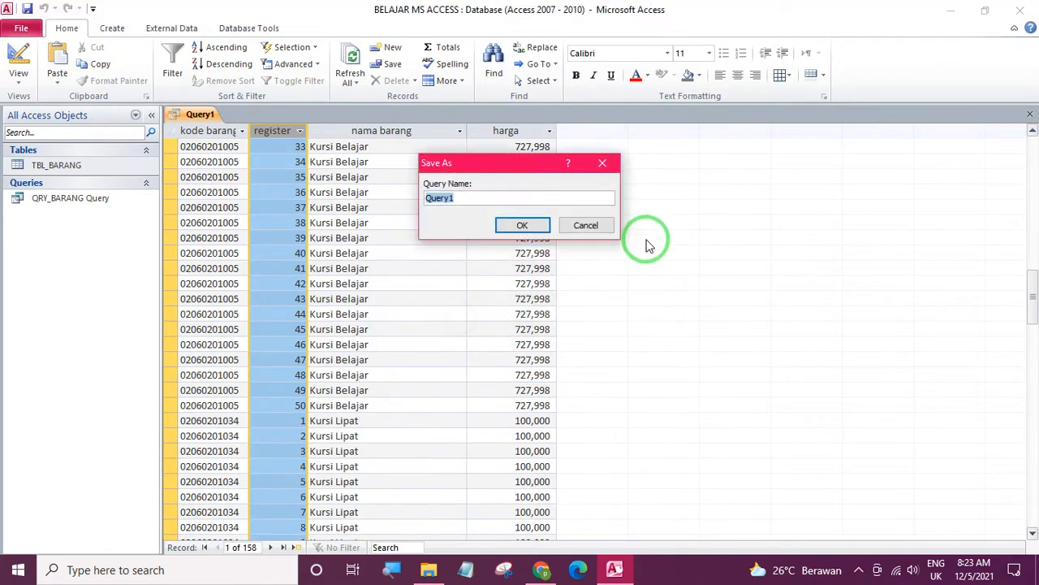
type("Q")
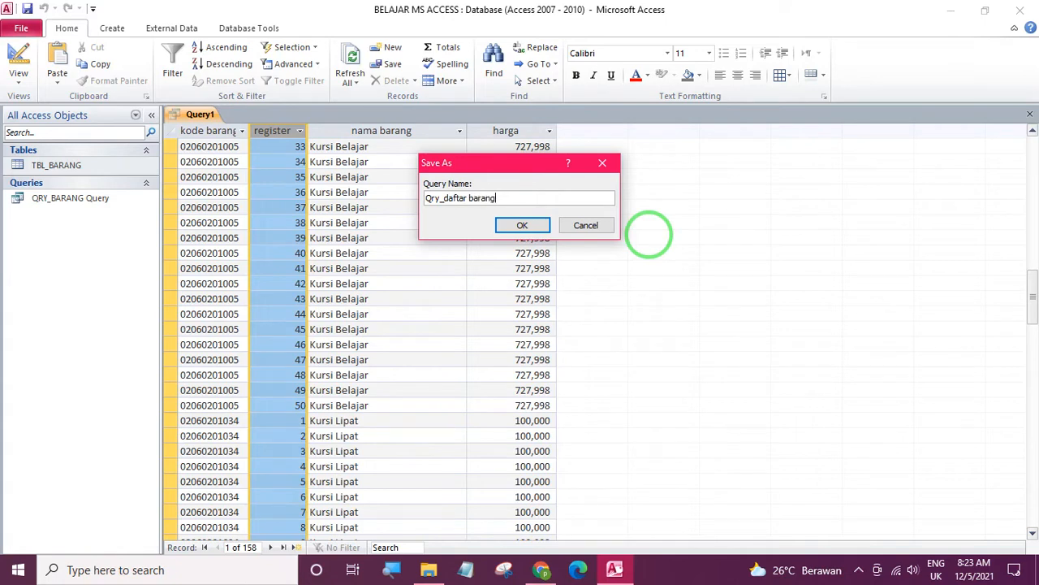
left_click(521, 224)
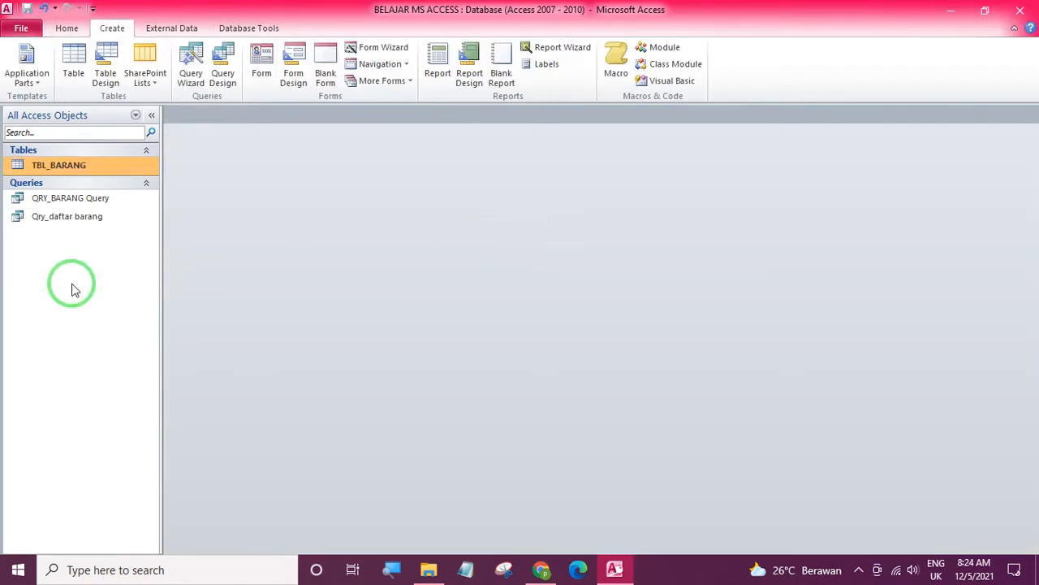
Step: Open Qry_daftar barang and examine its records from the first to the last
double_click(89, 219)
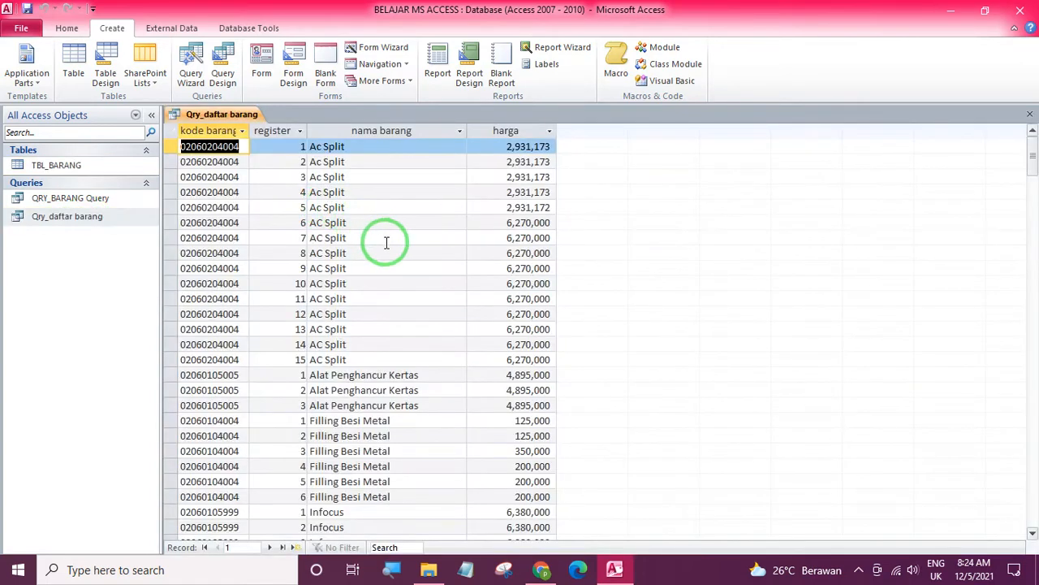
scroll(501, 253, "down", 4)
scroll(501, 253, "down", 20)
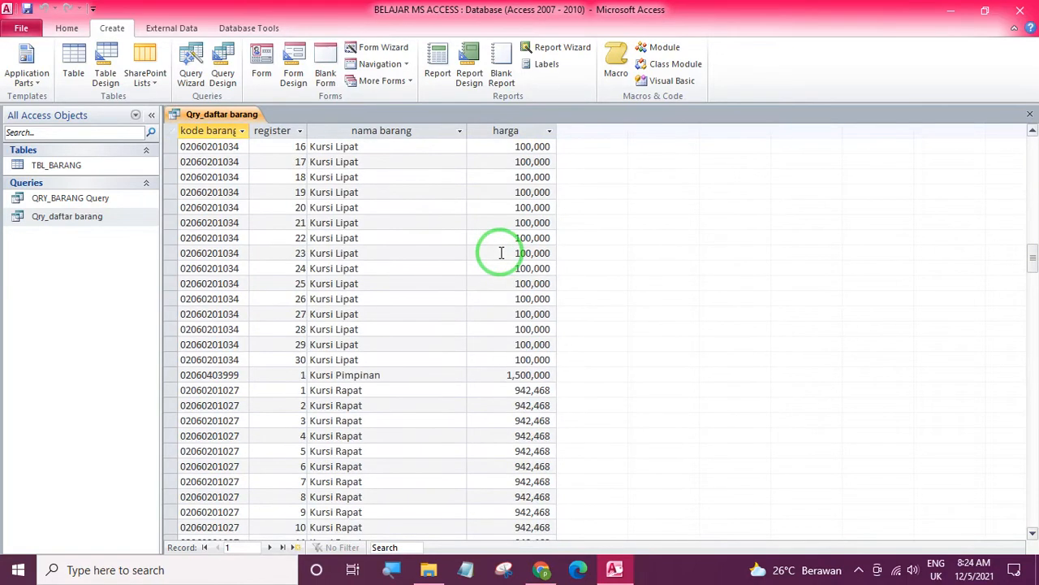
scroll(501, 252, "down", 12)
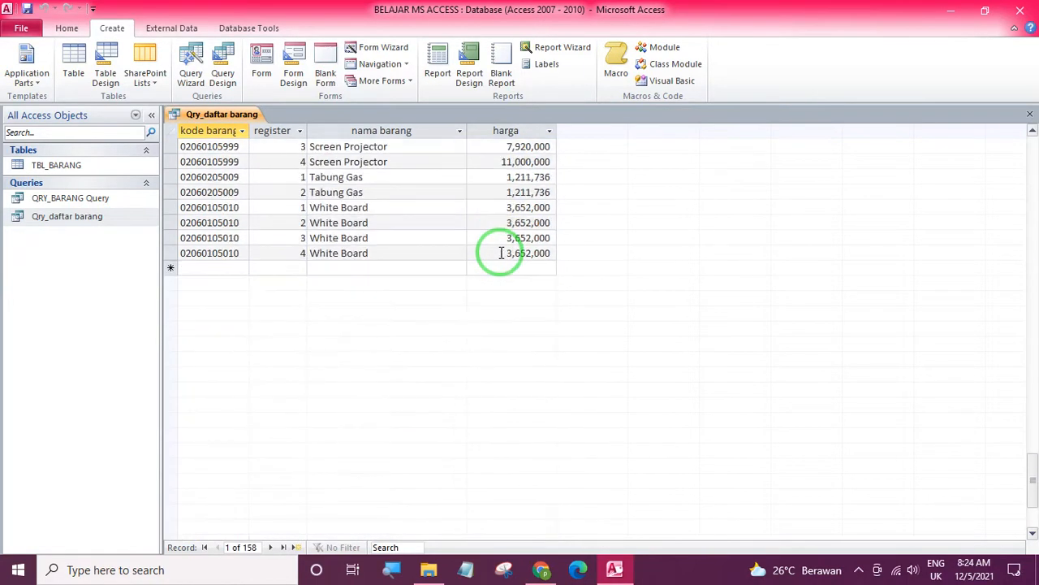
scroll(501, 253, "up", 20)
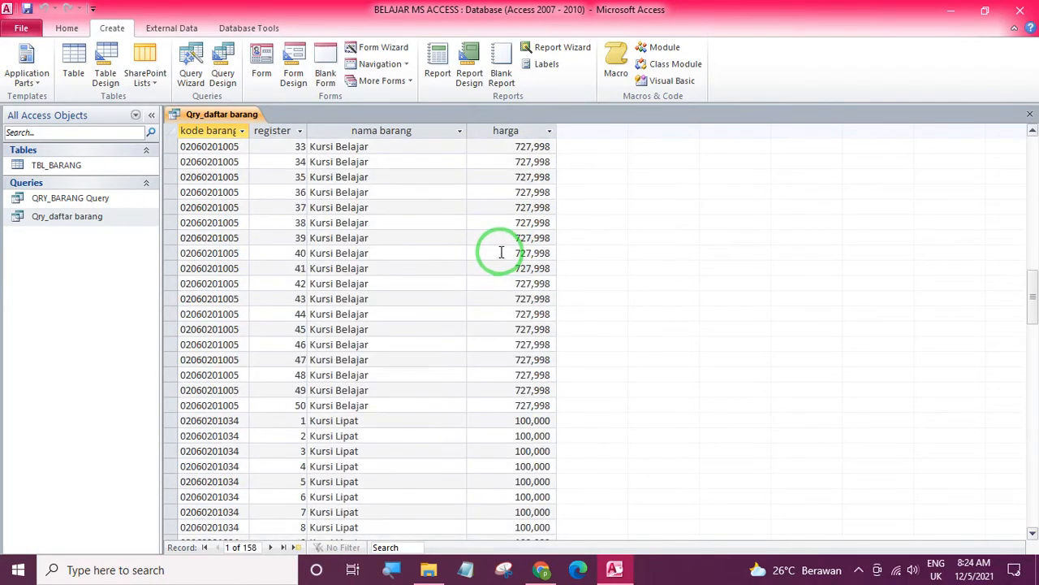
scroll(490, 233, "up", 13)
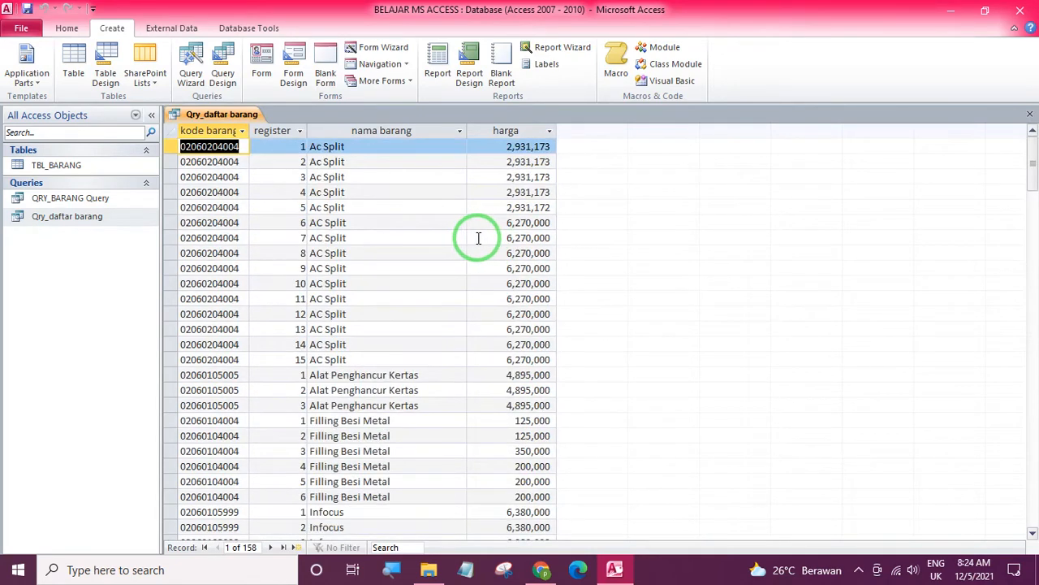
Step: Switch Qry_daftar barang to Design View, widen the TBL_BARANG field list, and add the merk field to the grid after harga
left_click(66, 28)
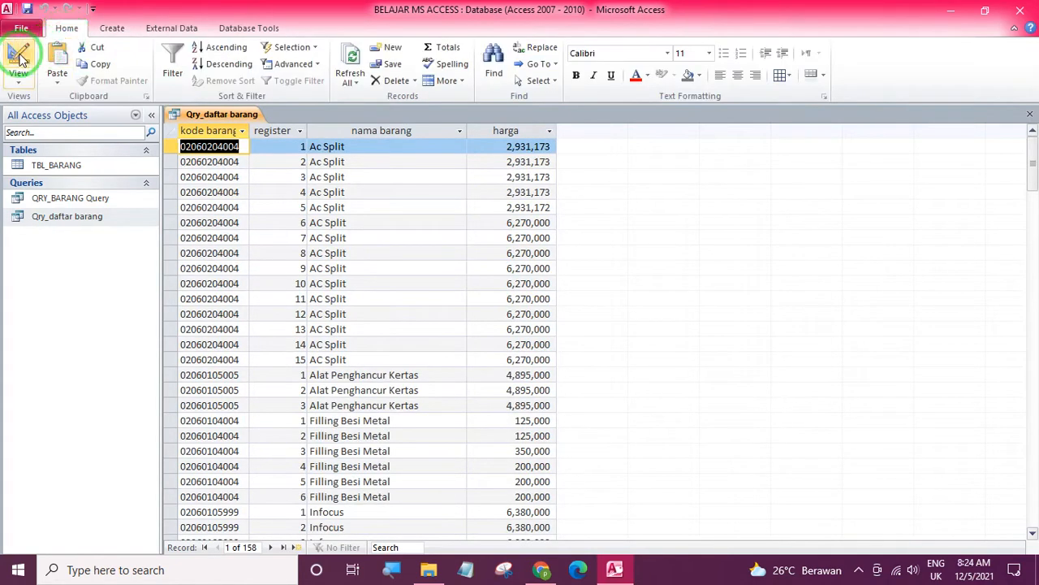
left_click(18, 61)
left_click_drag(380, 322, 656, 326)
left_click(271, 267)
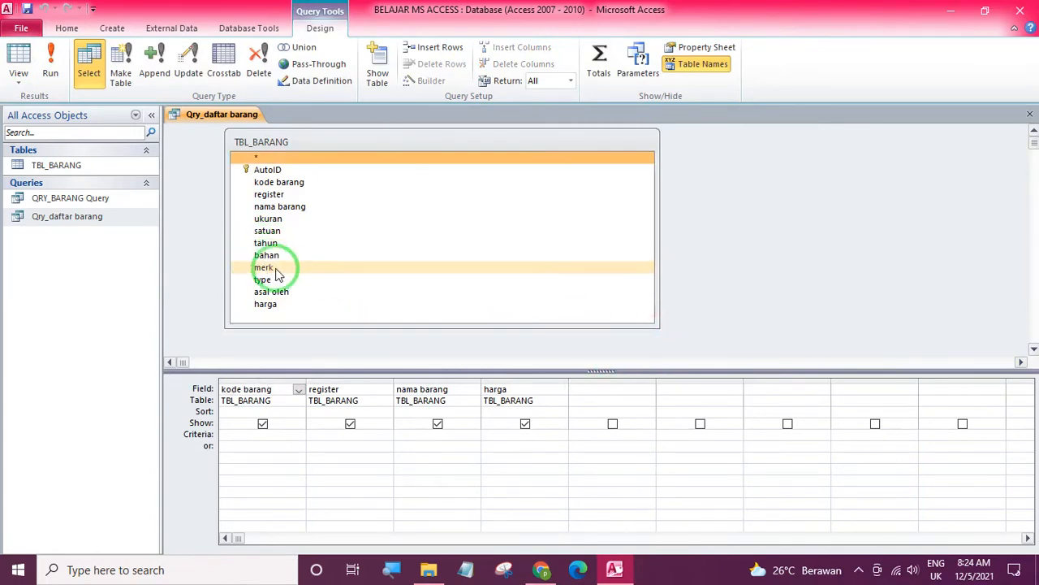
left_click_drag(270, 267, 723, 388)
left_click(641, 460)
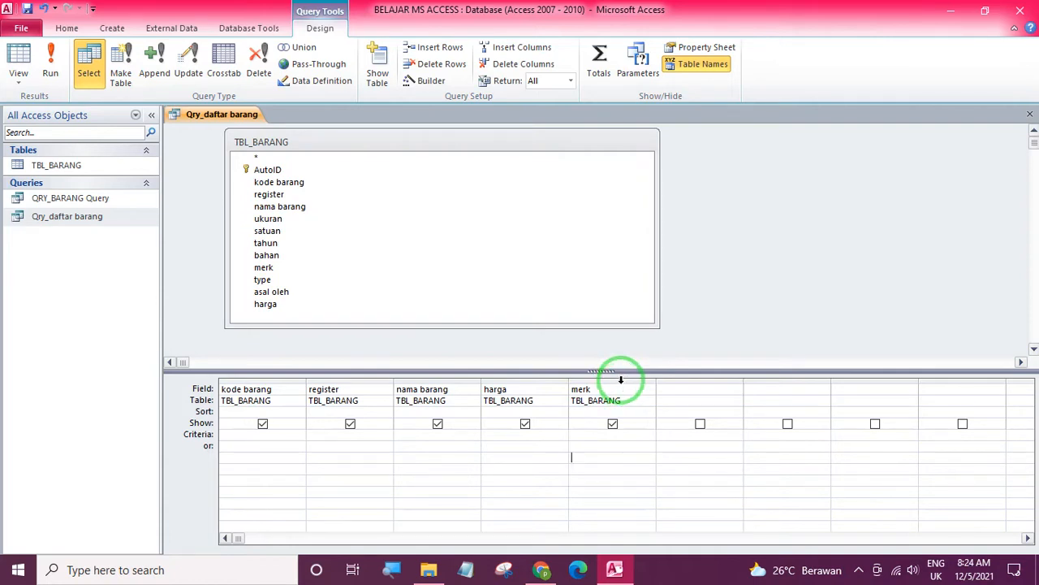
Step: Move the merk column between nama barang and harga, and display the query in Datasheet View
left_click(621, 379)
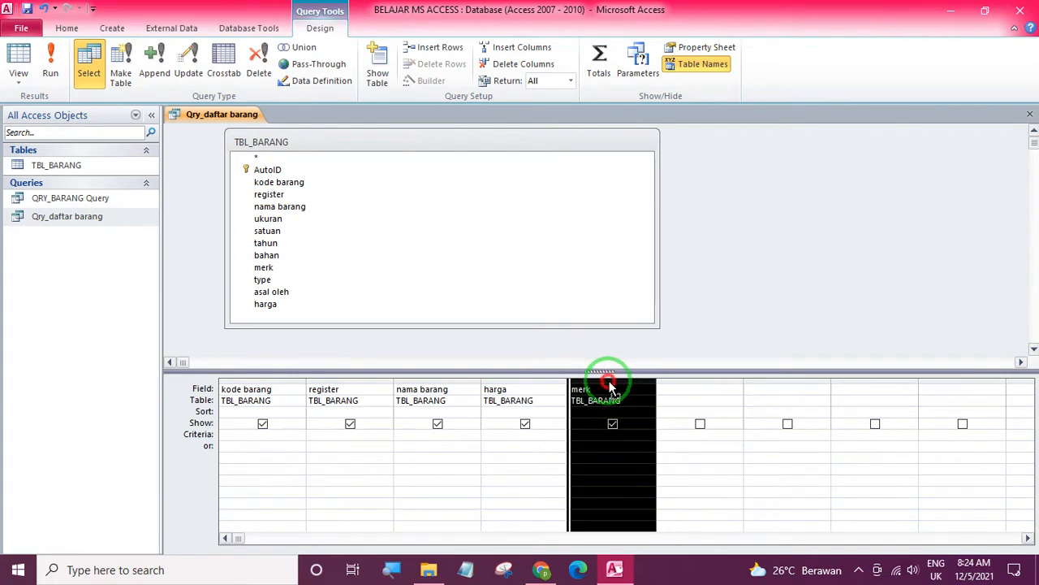
left_click_drag(622, 383, 545, 393)
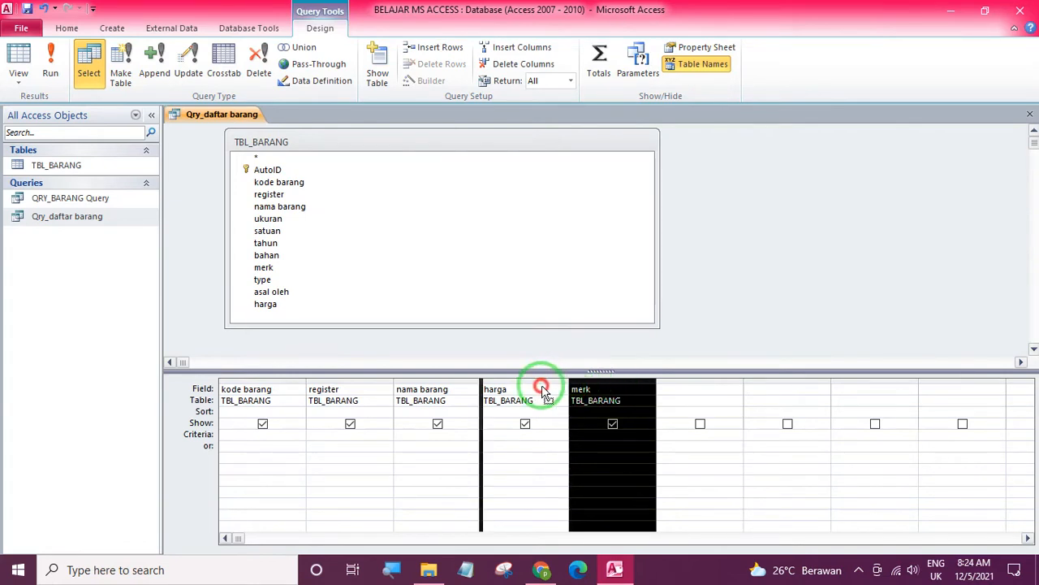
left_click_drag(546, 393, 529, 382)
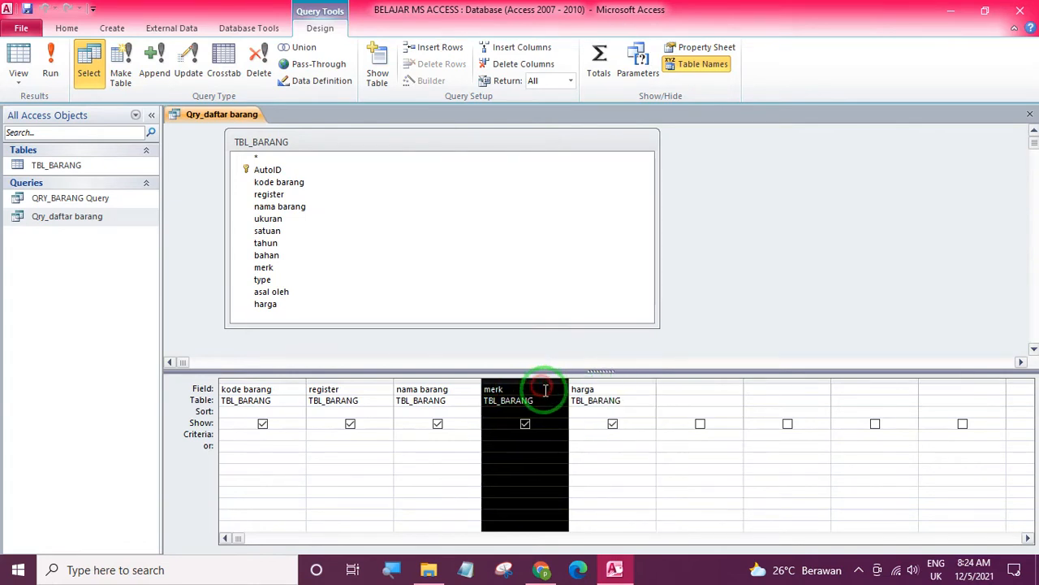
left_click(608, 466)
left_click(26, 69)
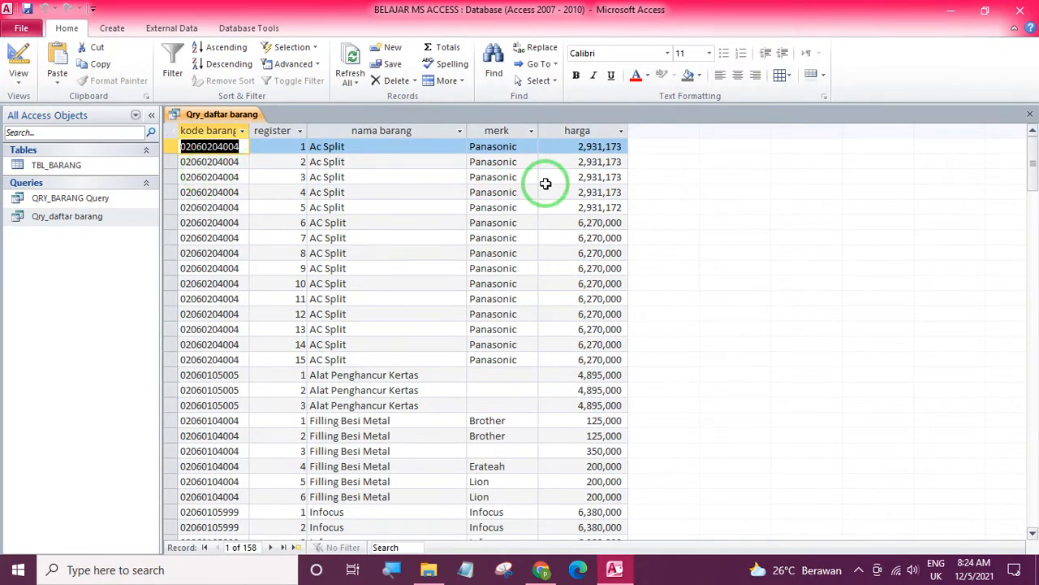
Step: Return to Design View, turn off Show for the merk field, and view the query's datasheet
left_click(10, 50)
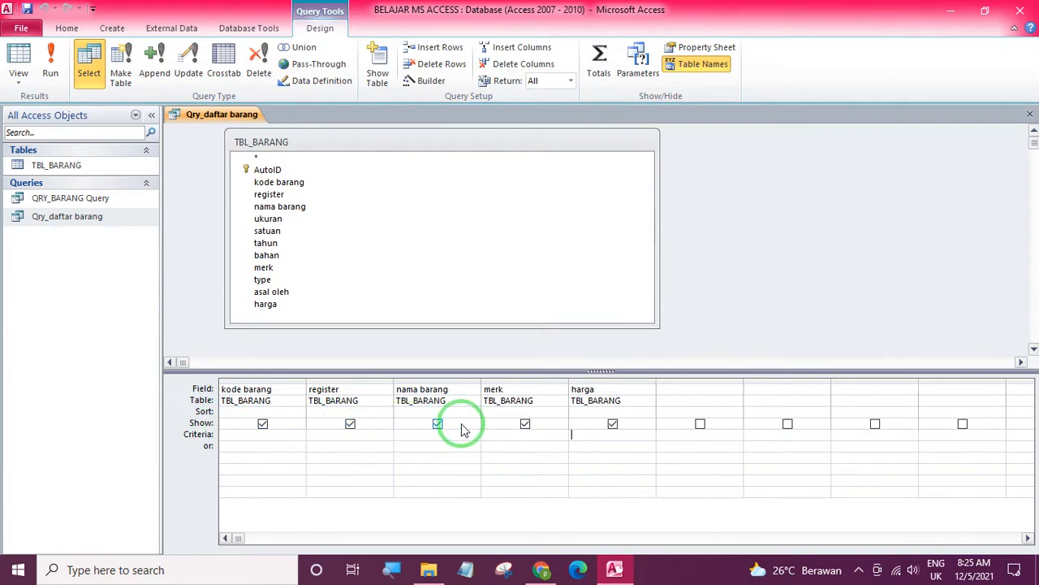
left_click(525, 424)
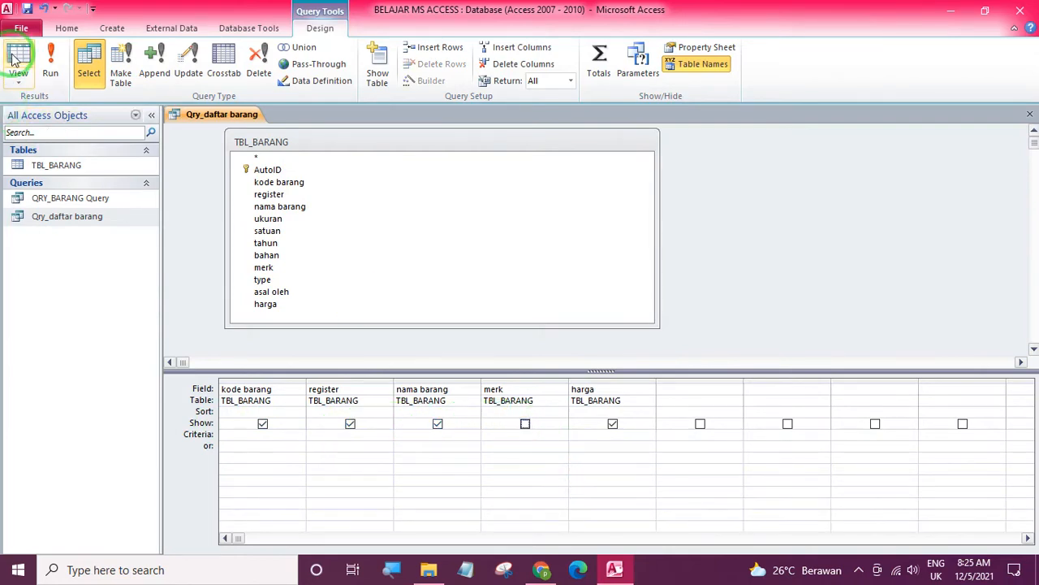
left_click(15, 59)
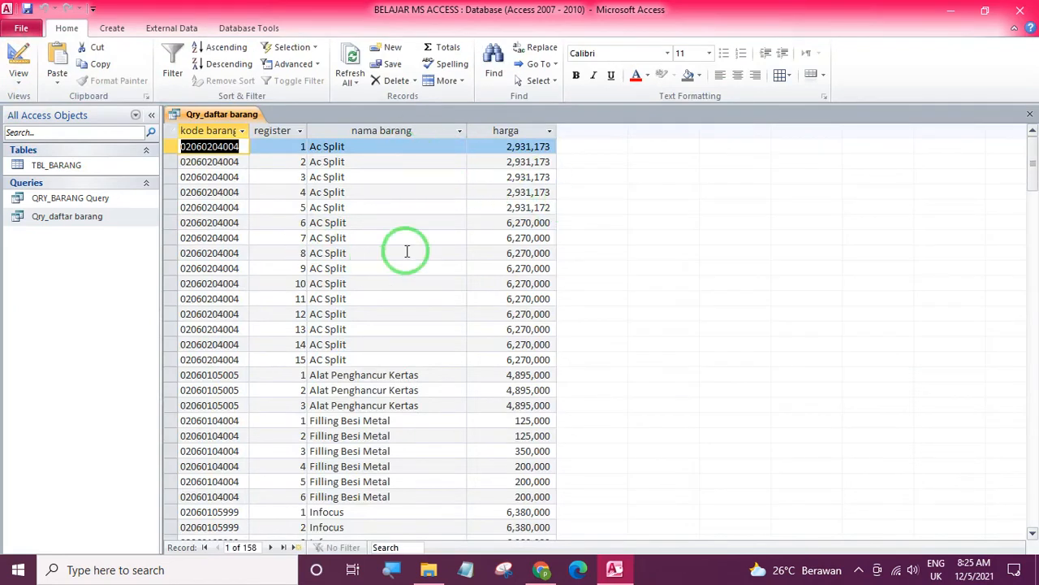
Step: Turn off Show for the harga field in Design View, then run the query and look over the records
left_click(16, 58)
left_click(612, 424)
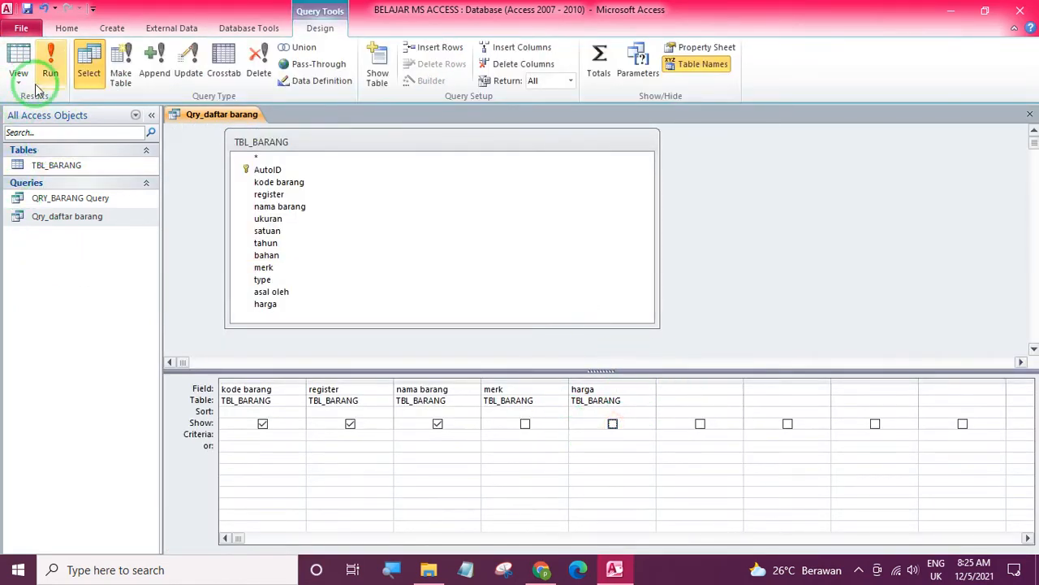
left_click(50, 68)
scroll(439, 238, "down", 3)
scroll(438, 238, "up", 3)
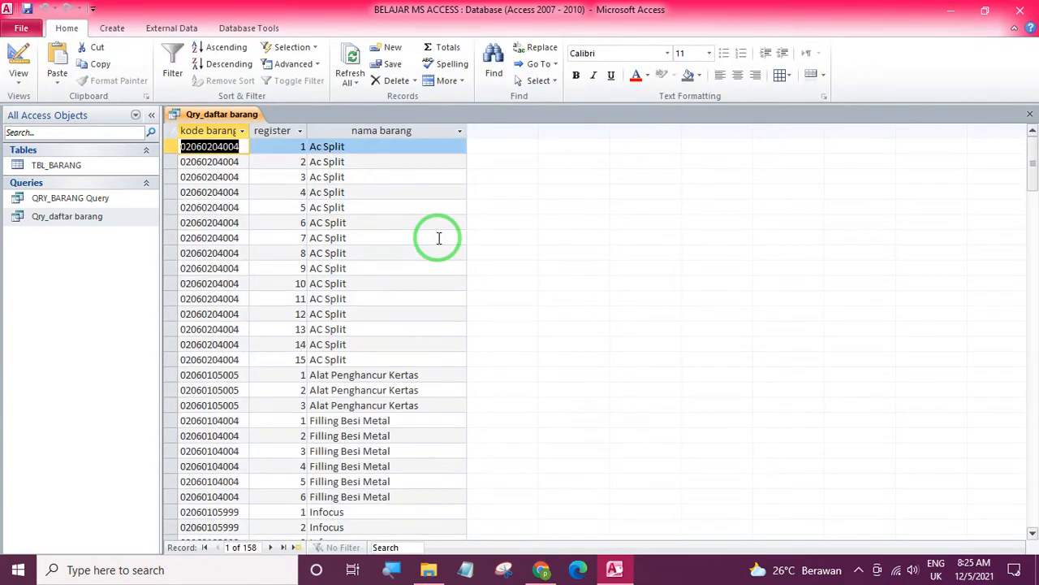
Step: Return to Design View, turn Show back on for the merk and harga fields, and view the query's datasheet
left_click(21, 55)
left_click(525, 424)
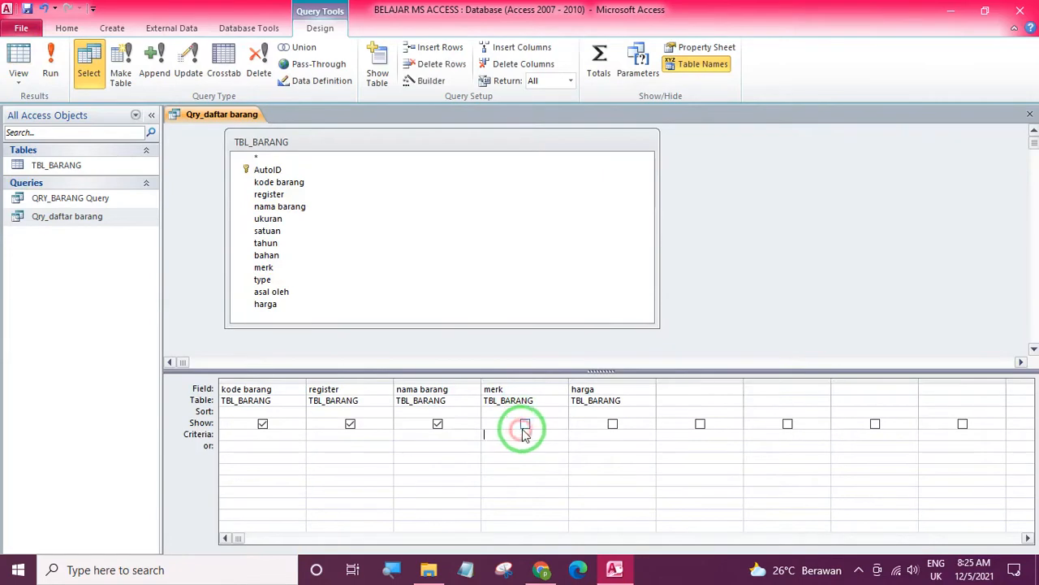
left_click(612, 424)
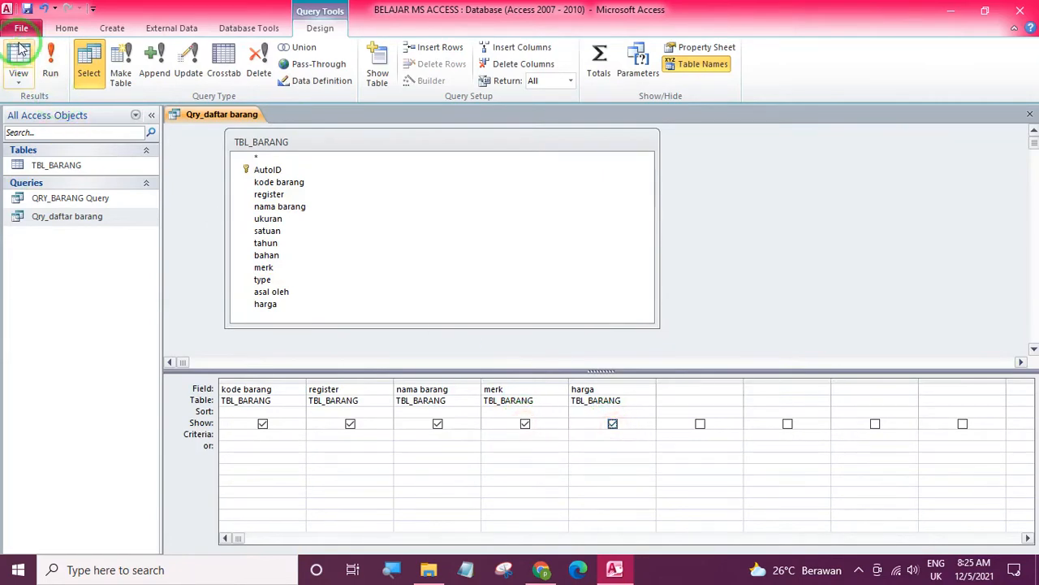
left_click(22, 51)
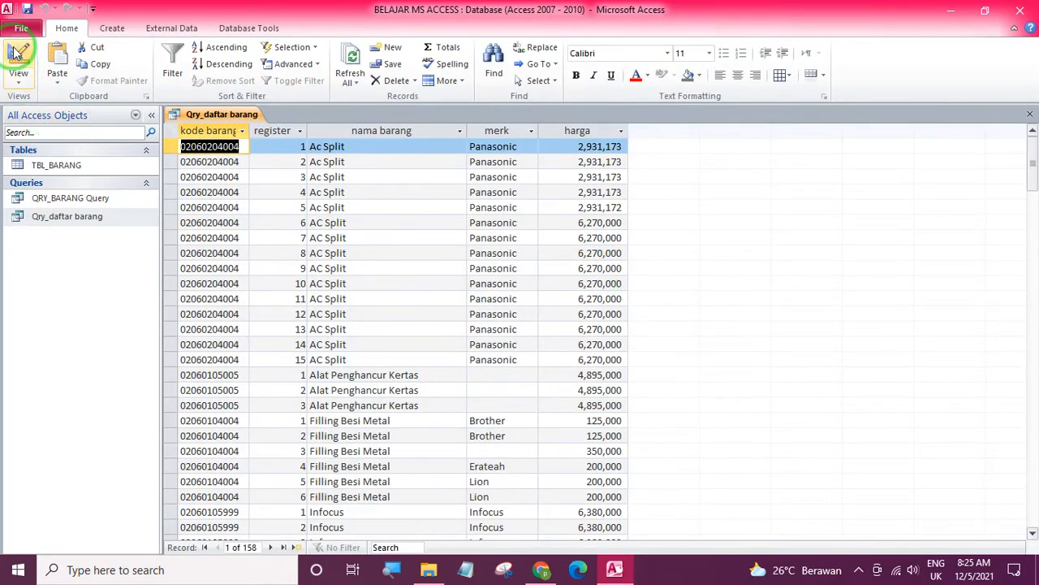
Step: Copy a "Kursi Belajar" entry from the nama barang column of the query's datasheet
left_click(16, 53)
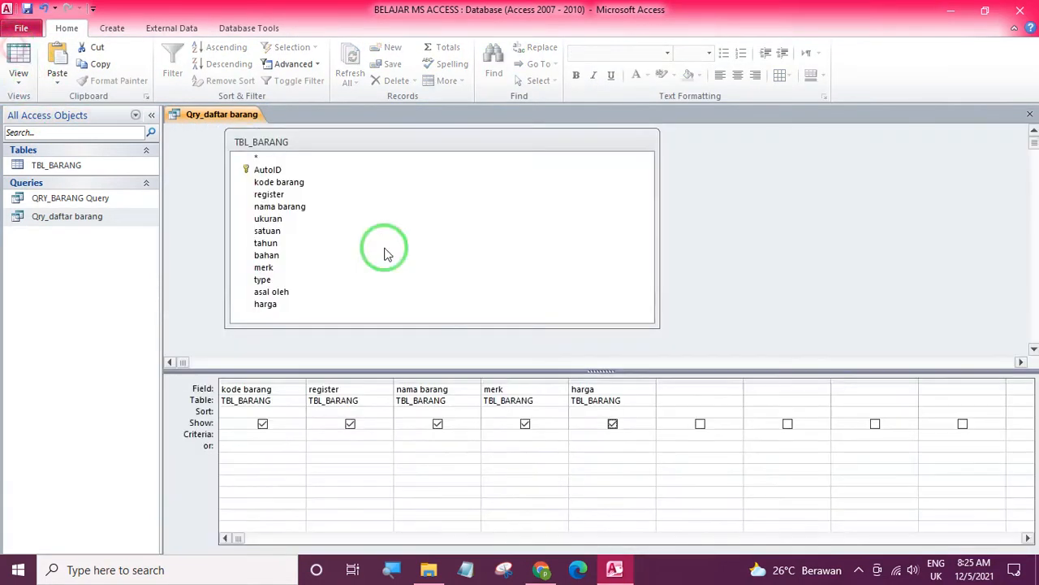
left_click(516, 438)
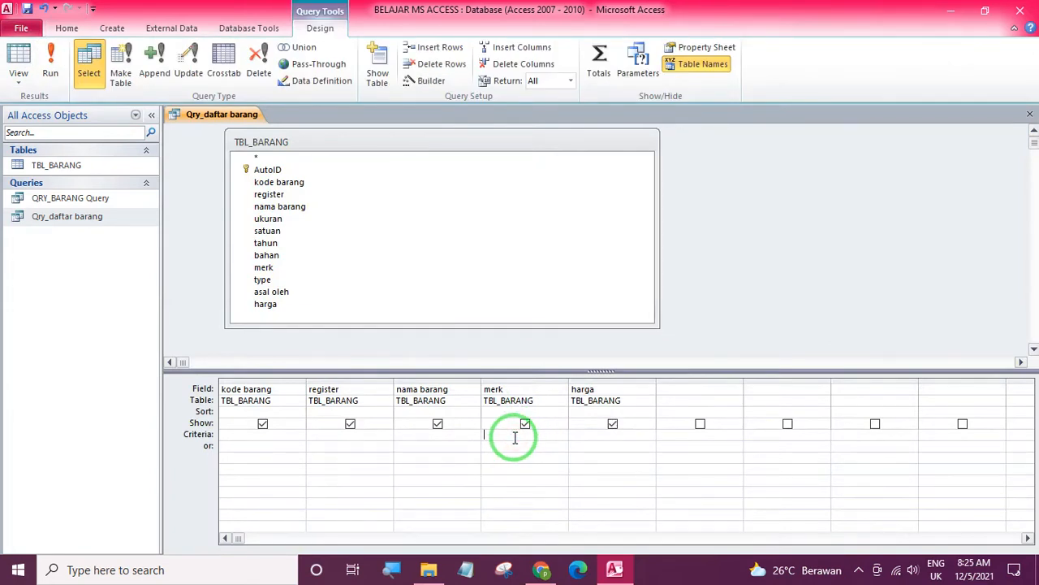
left_click(461, 438)
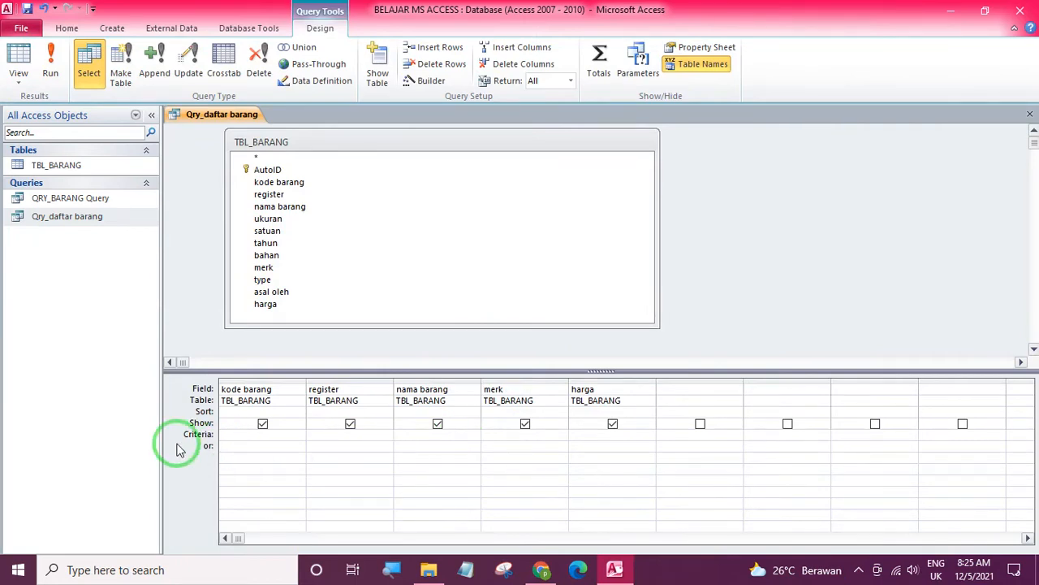
left_click(18, 58)
scroll(364, 317, "down", 10)
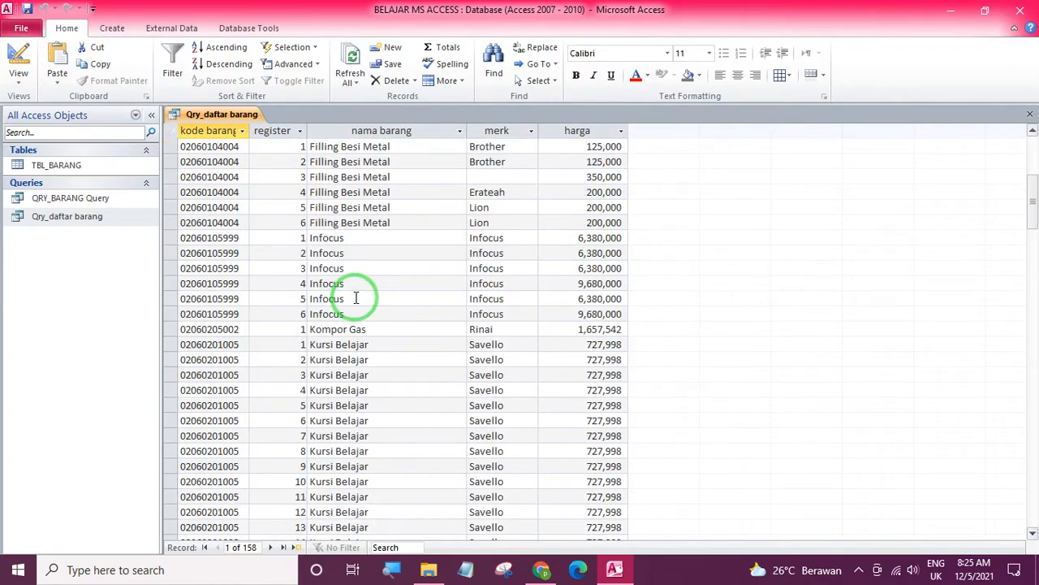
left_click(289, 269)
key("ctrl+c")
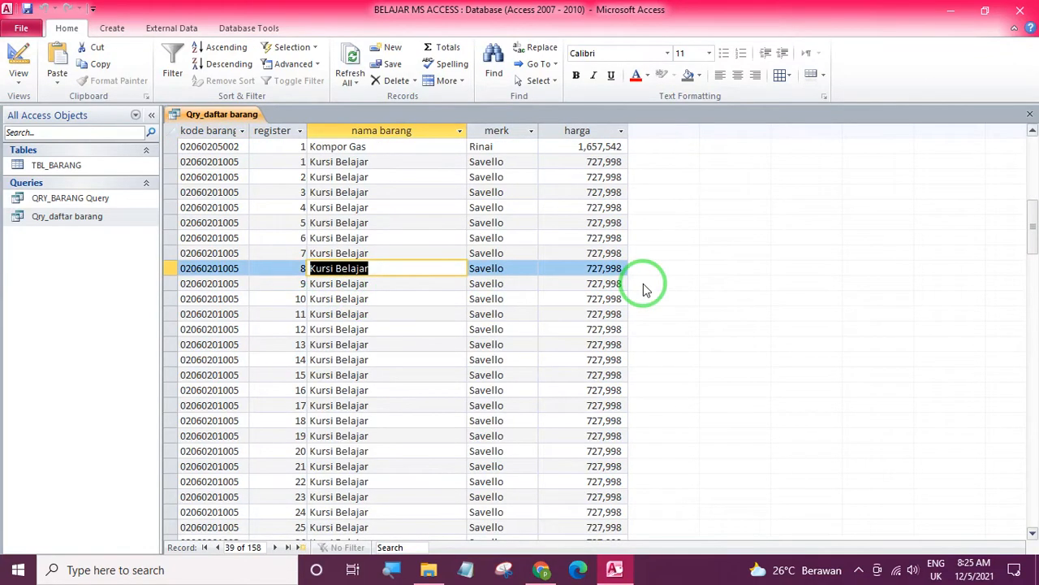
Step: Paste "Kursi Belajar" as the nama barang criterion in Design View, then look through the filtered datasheet
left_click(18, 61)
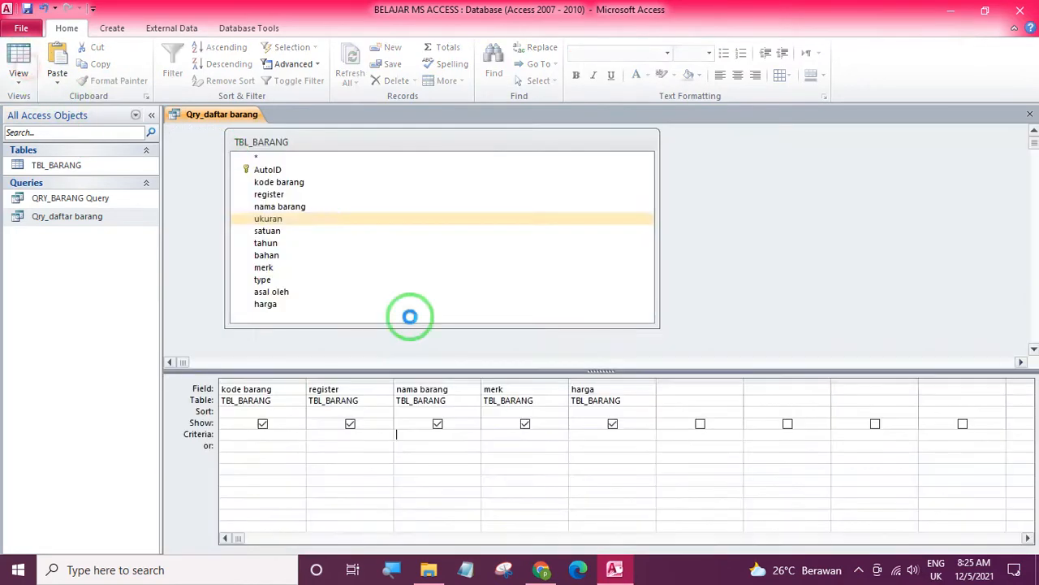
left_click(429, 432)
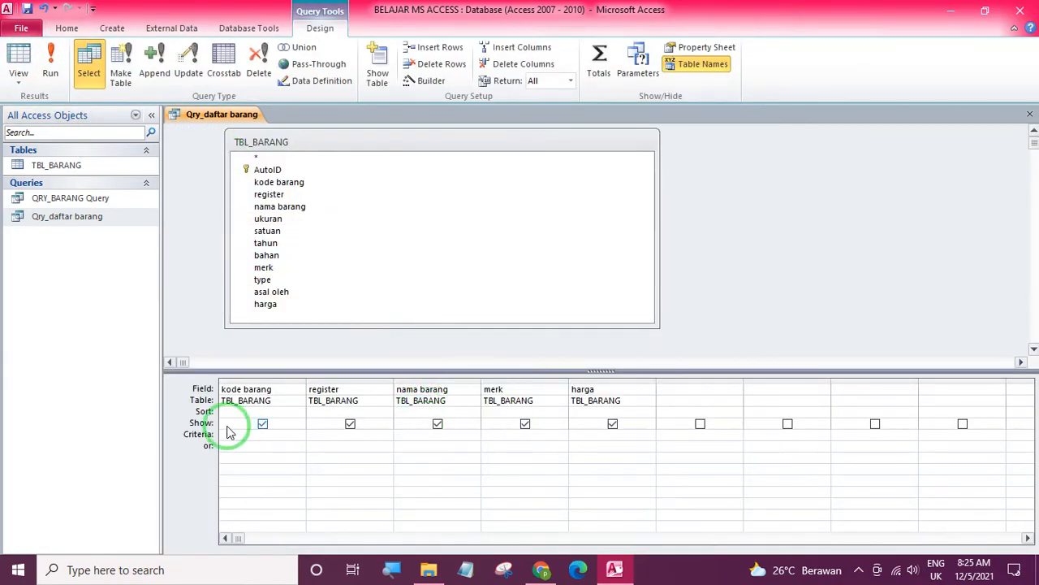
key("ctrl+v")
left_click(429, 471)
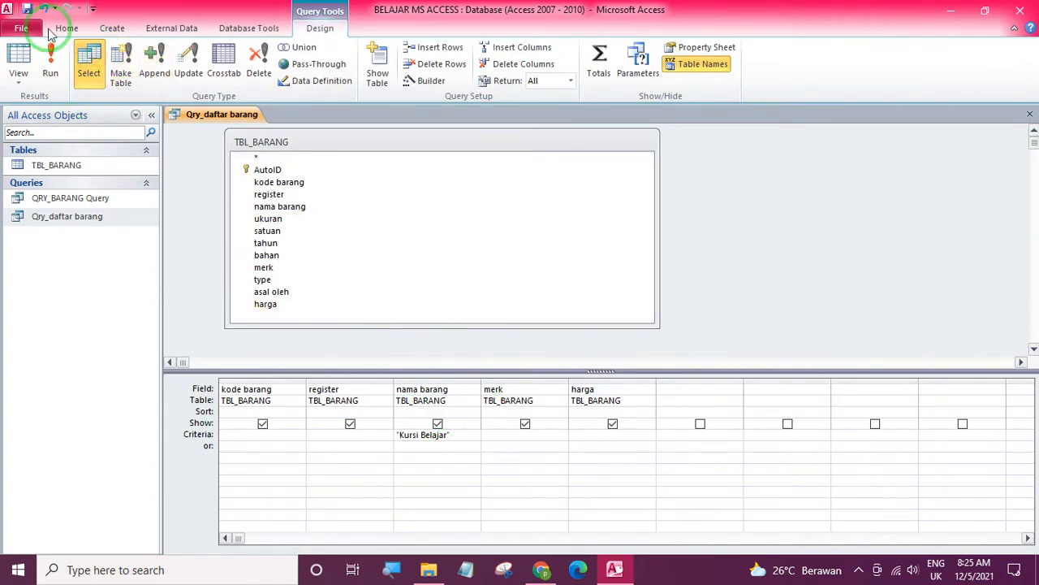
left_click(20, 73)
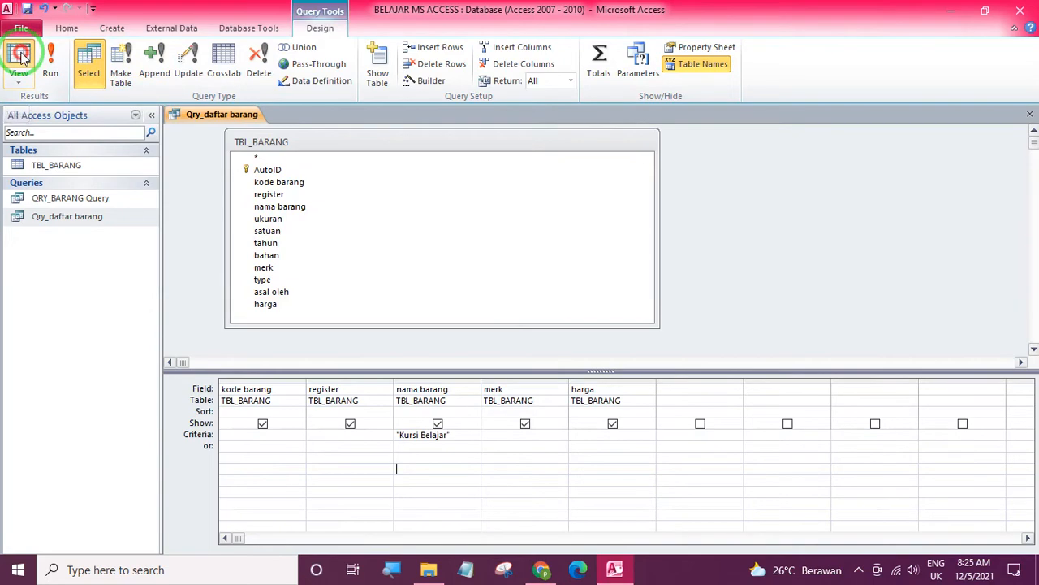
scroll(404, 223, "down", 14)
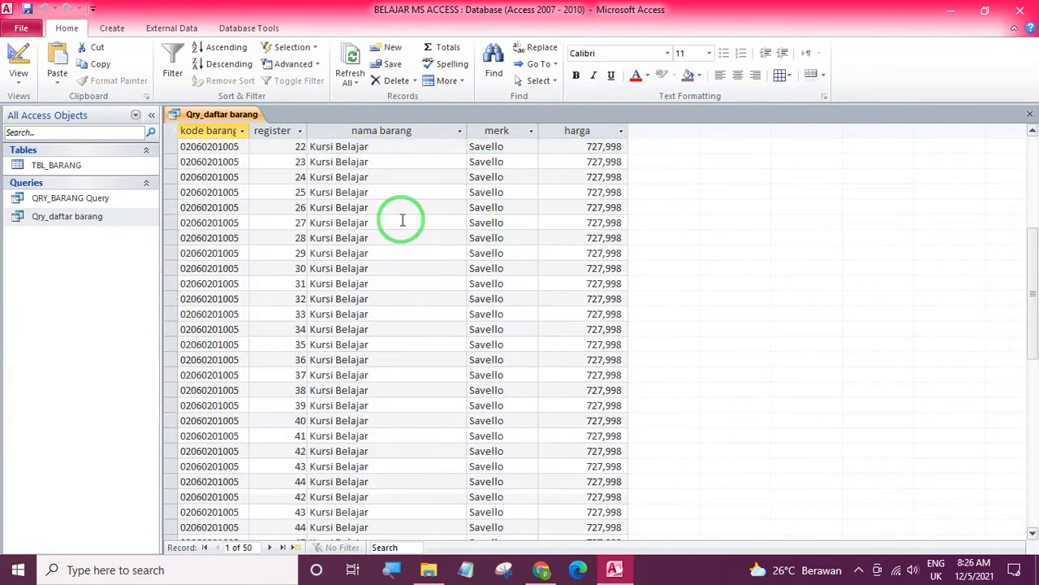
scroll(401, 220, "up", 14)
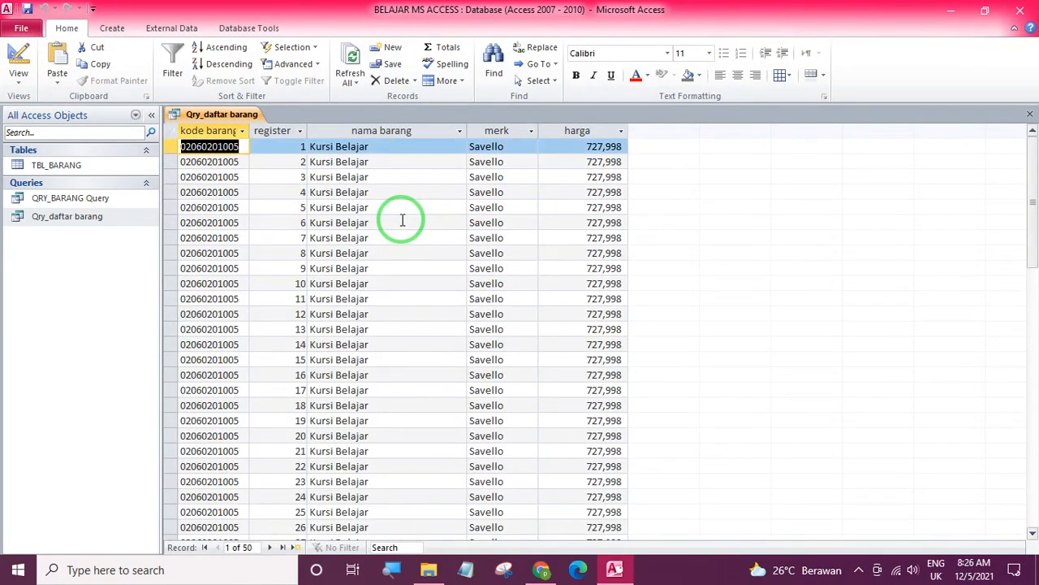
Step: Return to Design View and run the query again with the "Kursi Belajar" criterion in place
left_click(18, 64)
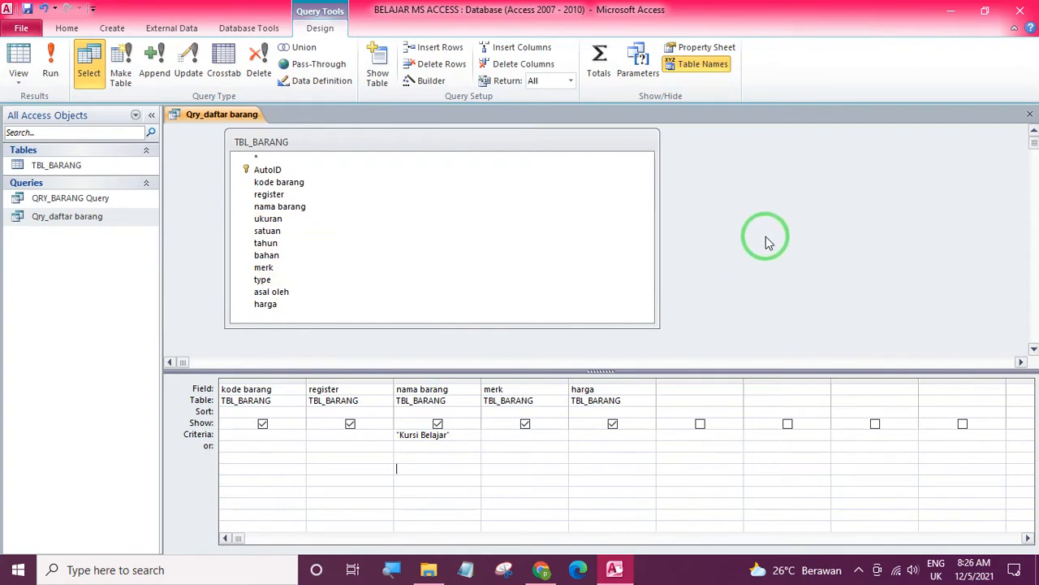
left_click(452, 467)
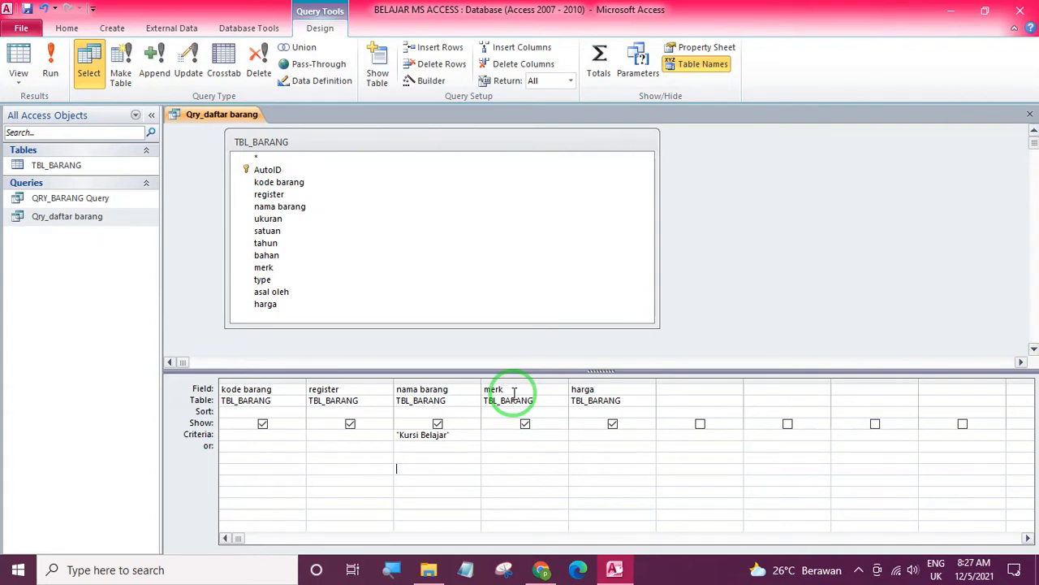
left_click(420, 445)
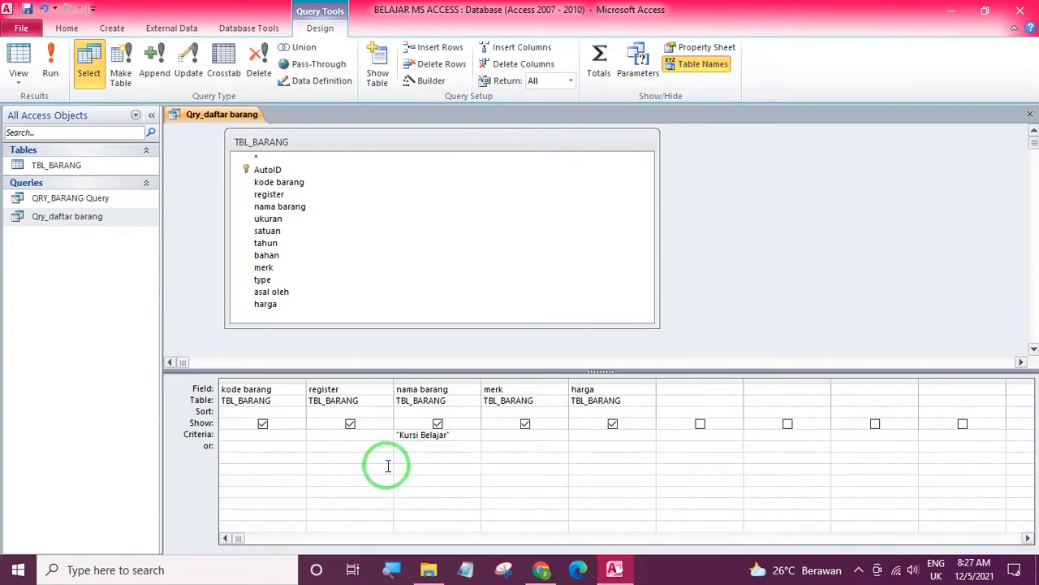
left_click_drag(464, 433, 341, 433)
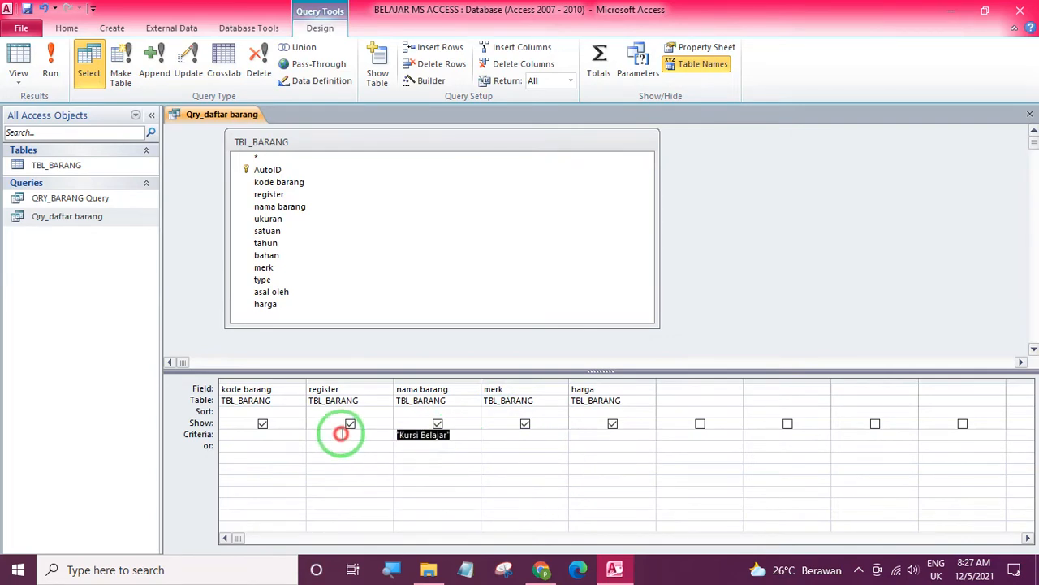
left_click(50, 67)
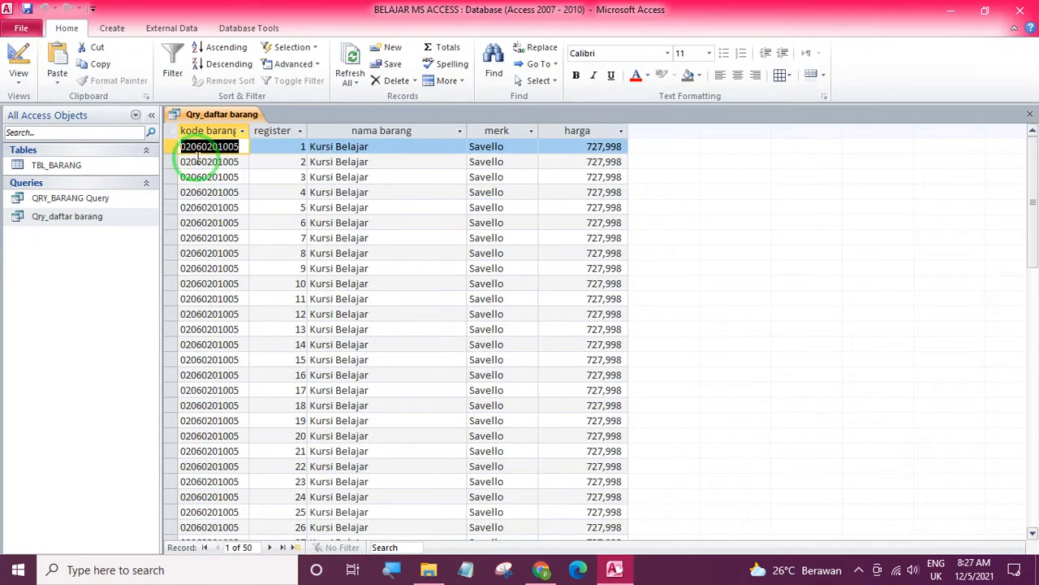
Step: Remove the "Kursi Belajar" criterion from nama barang in Design View and display the unfiltered datasheet
left_click(18, 59)
left_click_drag(469, 437, 367, 437)
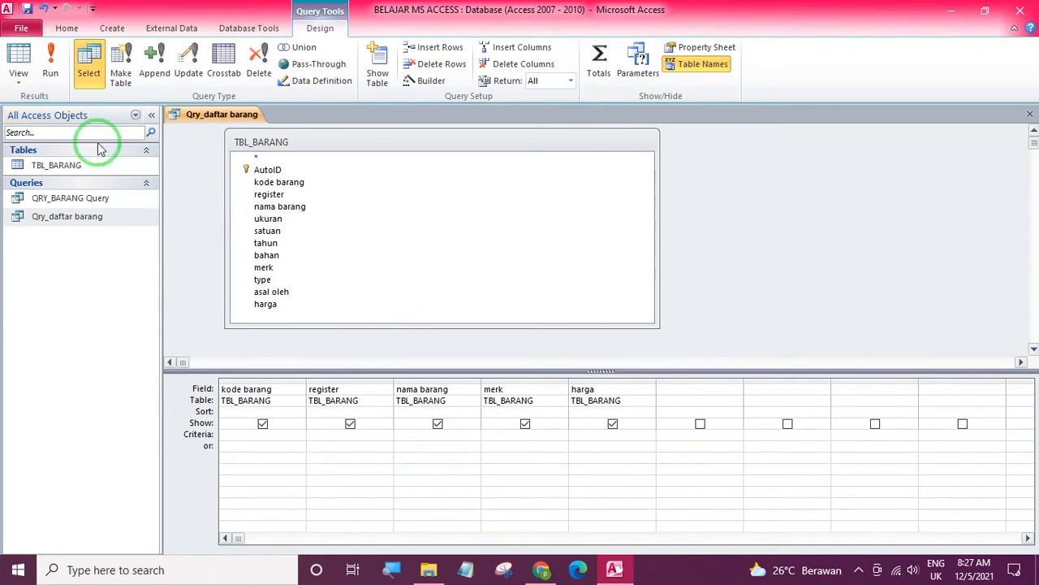
left_click(44, 8)
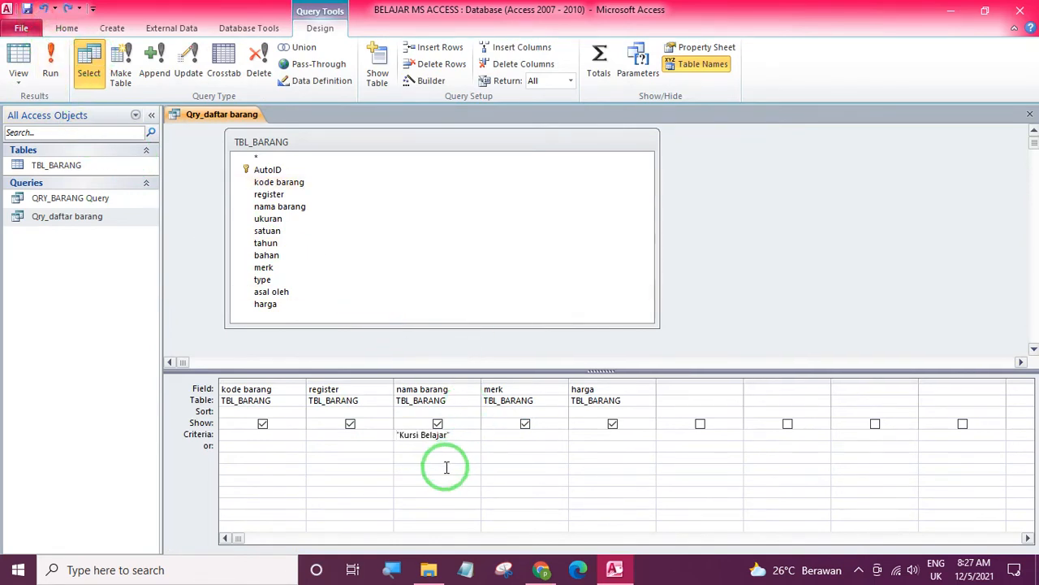
left_click_drag(464, 438, 339, 437)
key("Delete")
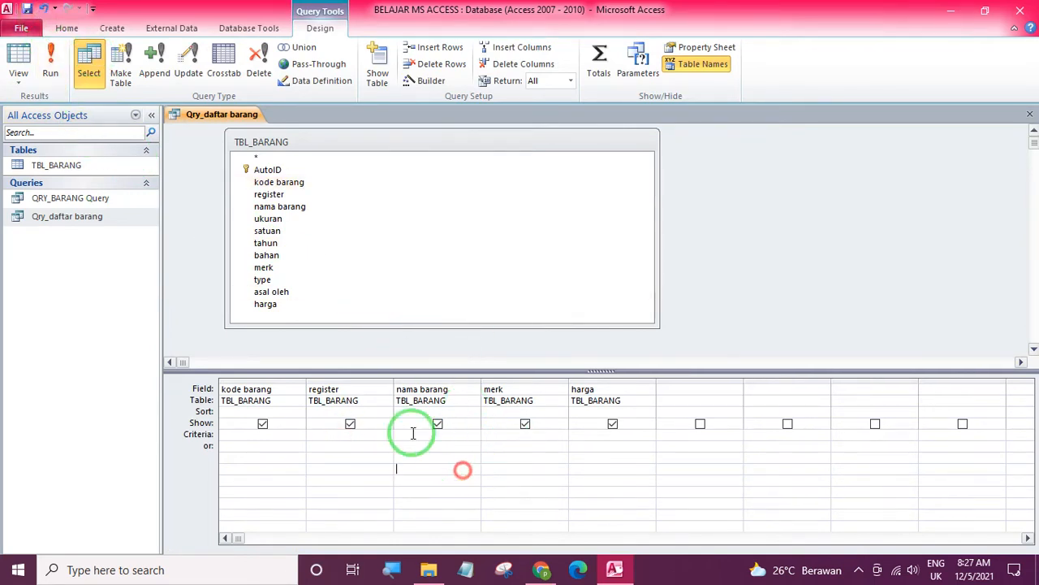
left_click(21, 28)
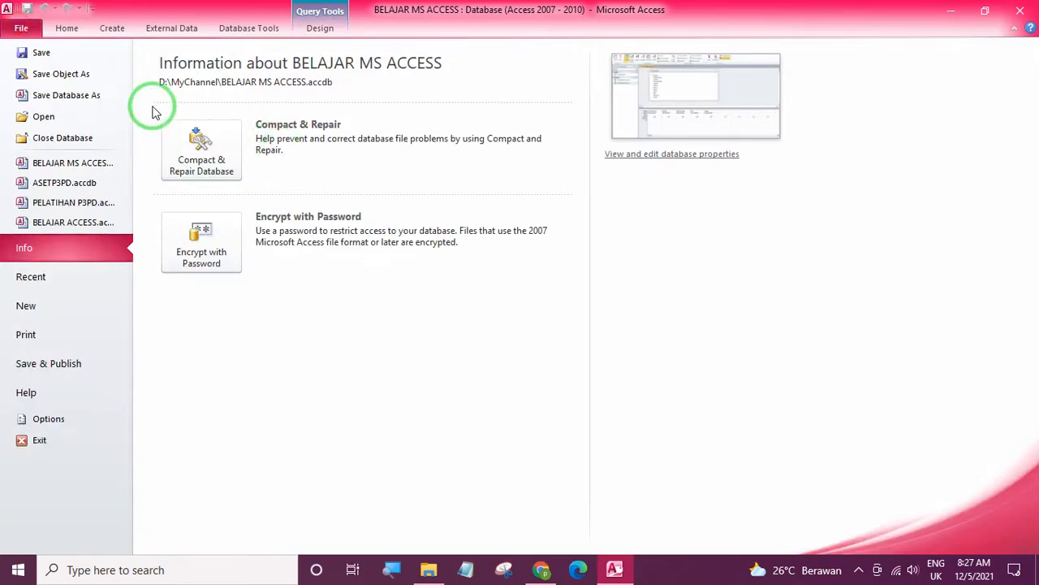
left_click(67, 28)
left_click(18, 61)
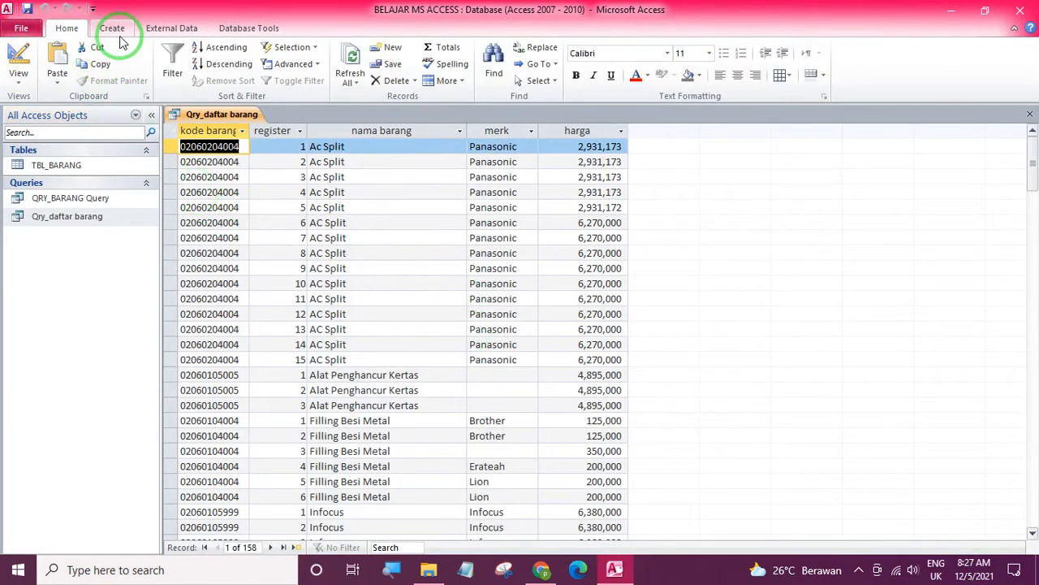
Step: Set the nama barang criterion to ac split in Design View and view the query's datasheet
left_click(18, 61)
left_click(439, 436)
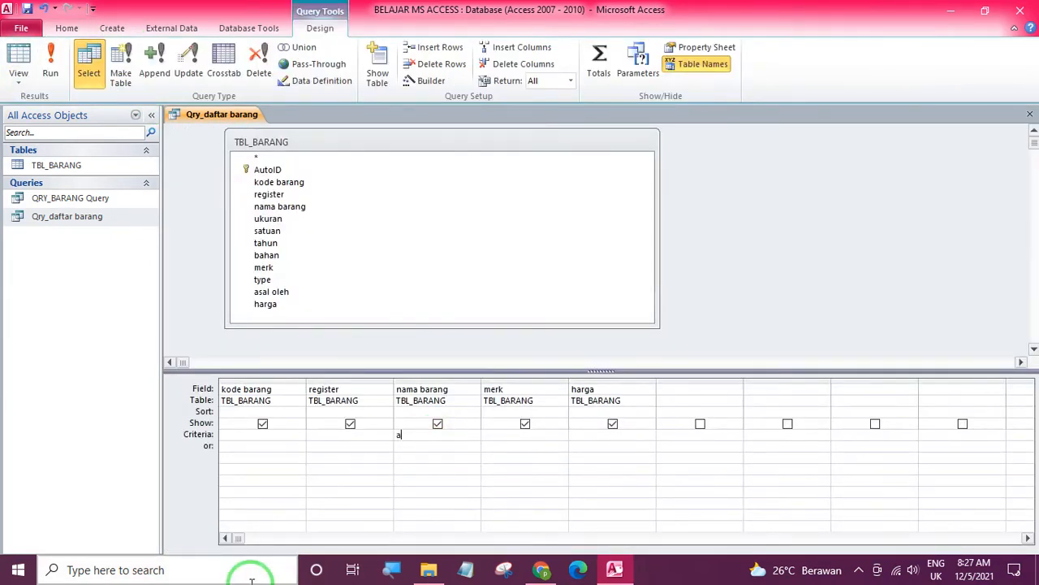
type("ac split")
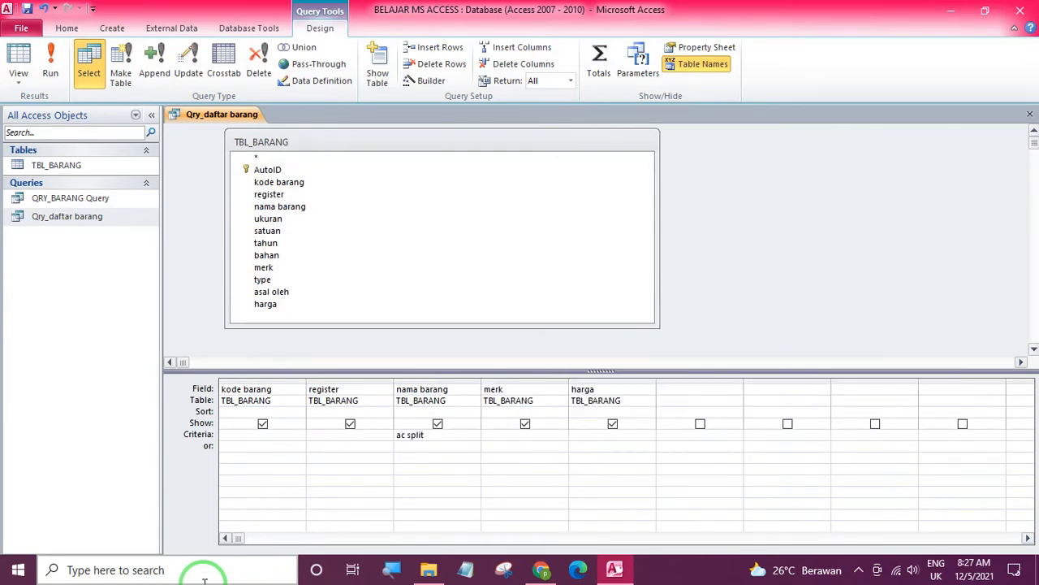
left_click(417, 489)
left_click(18, 61)
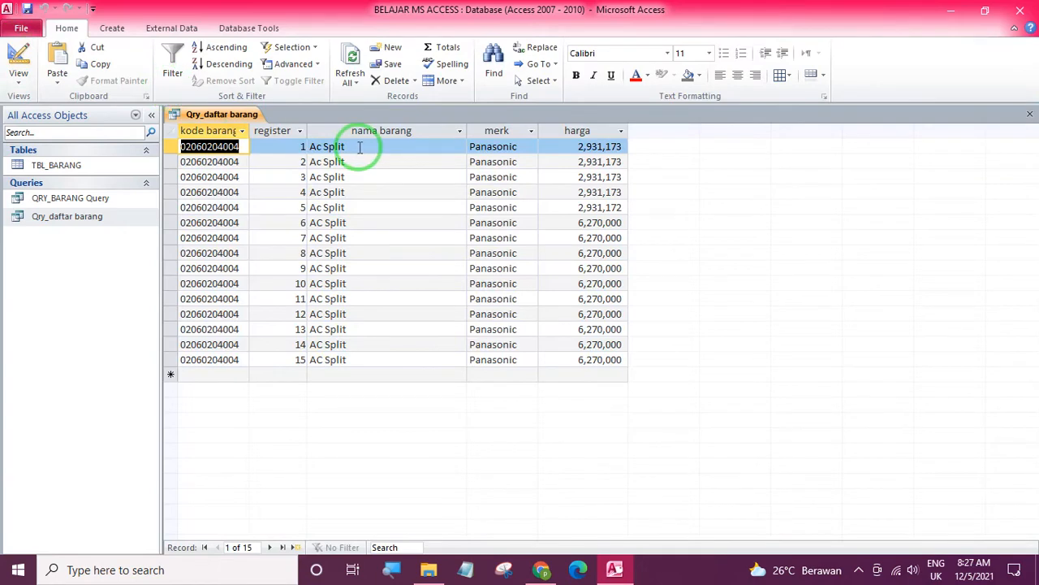
Step: Add "Kursi Belajar" as an or criterion for nama barang in Design View, and look through the resulting records
left_click(18, 61)
left_click(418, 442)
type("\"Kursi Belajar\"")
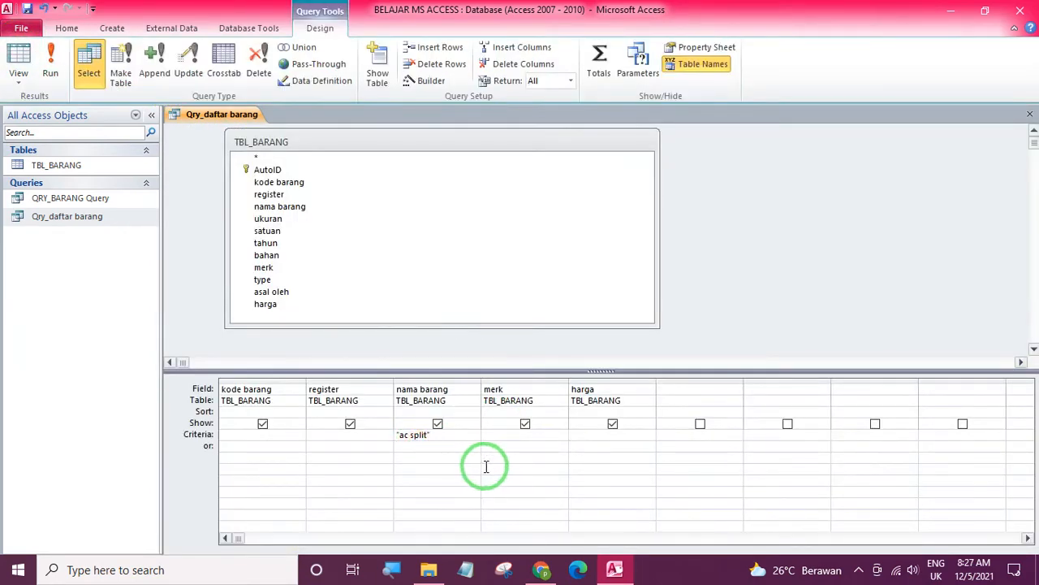
left_click(406, 447)
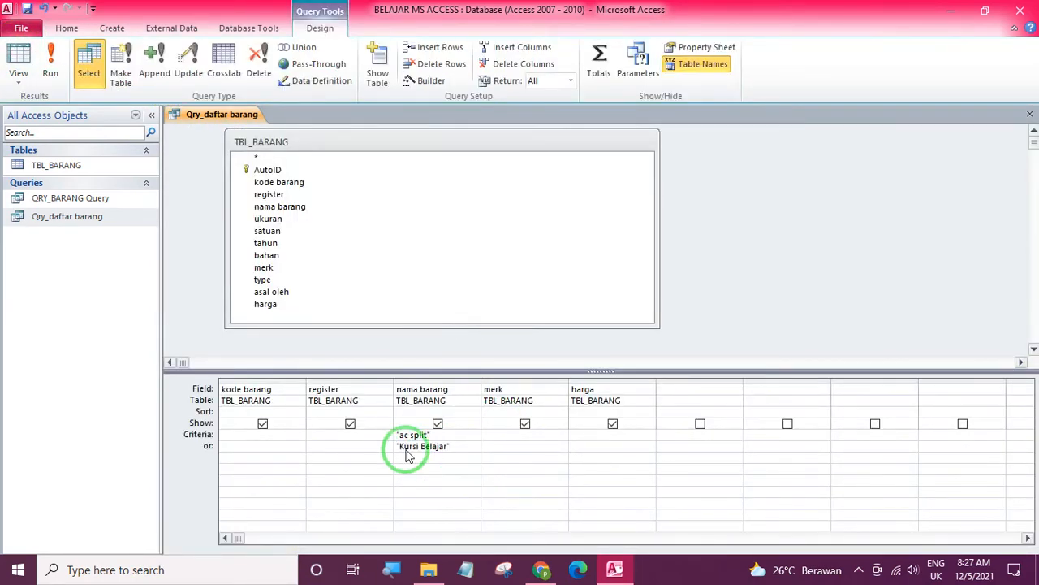
left_click(18, 57)
scroll(429, 305, "down", 12)
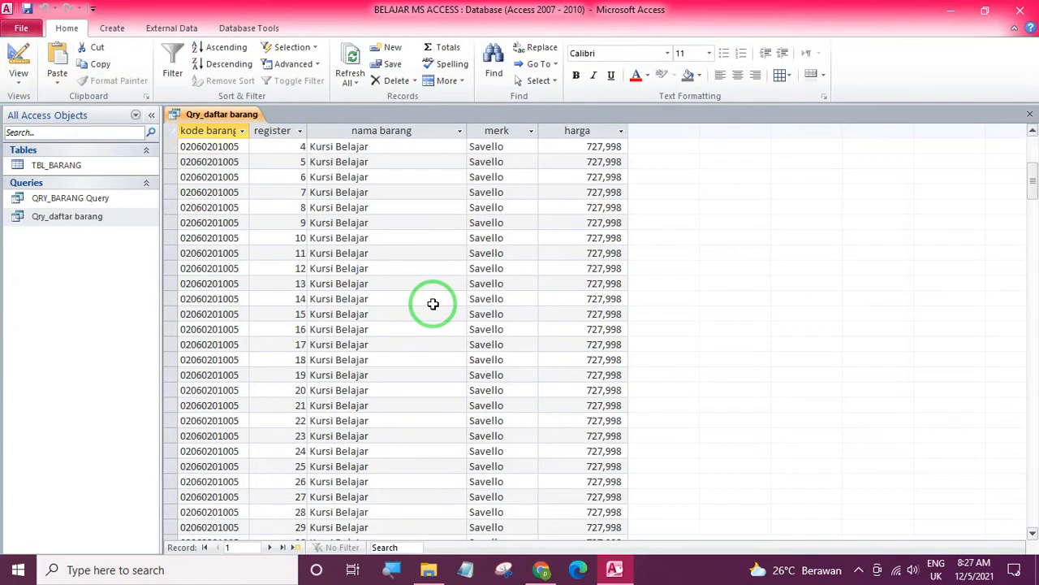
scroll(431, 301, "up", 5)
Step: Review the two nama barang criteria in Design View, then examine the datasheet for both item types
left_click(18, 54)
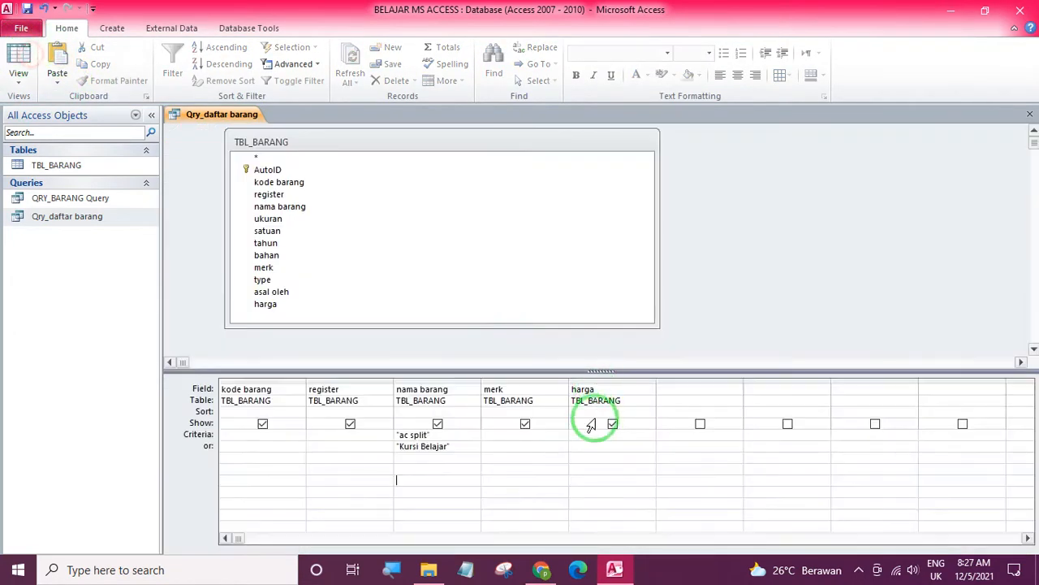
left_click(458, 436)
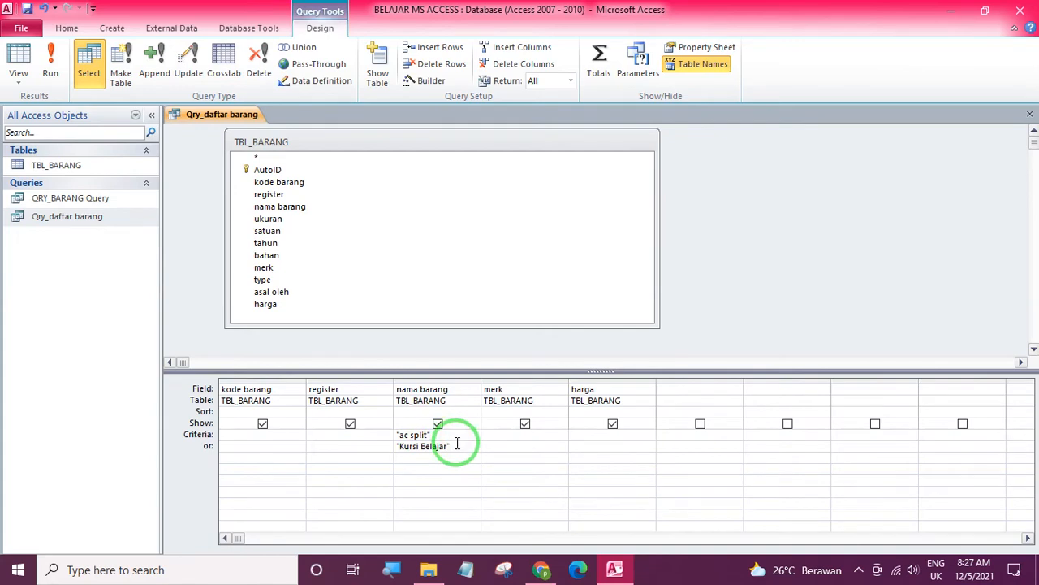
left_click(21, 69)
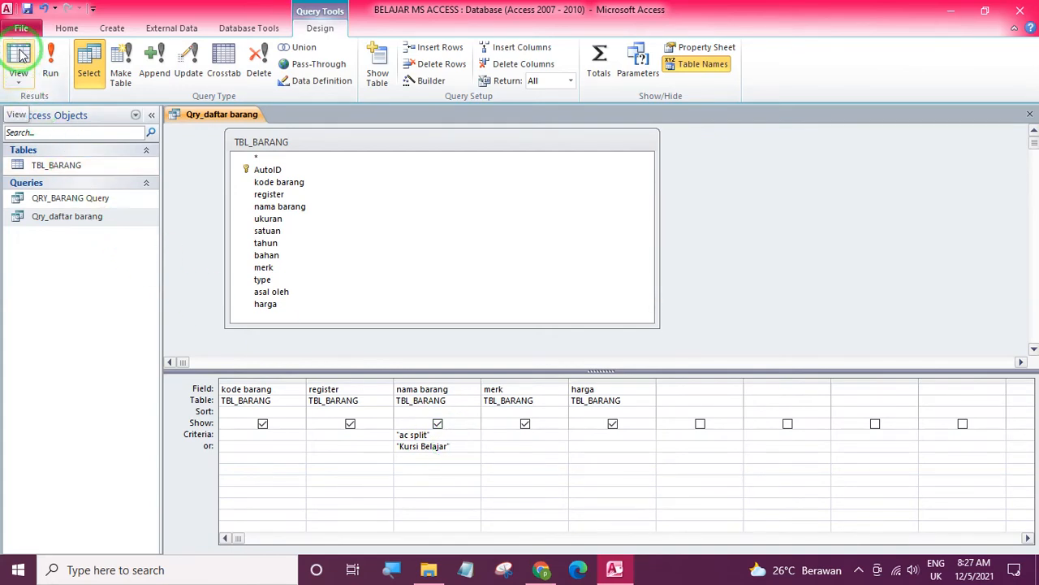
scroll(380, 238, "down", 18)
scroll(380, 237, "up", 11)
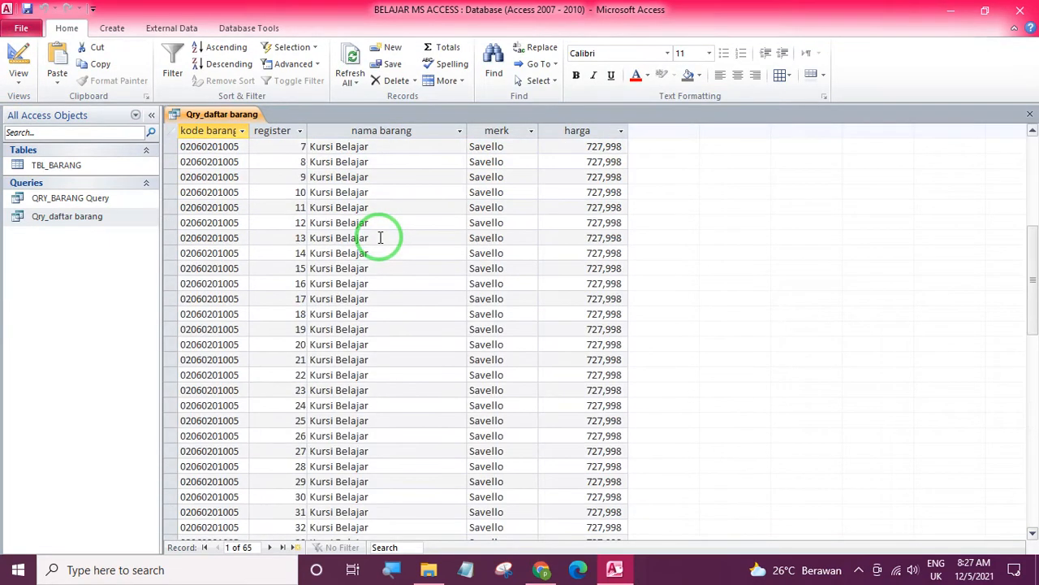
scroll(380, 237, "up", 7)
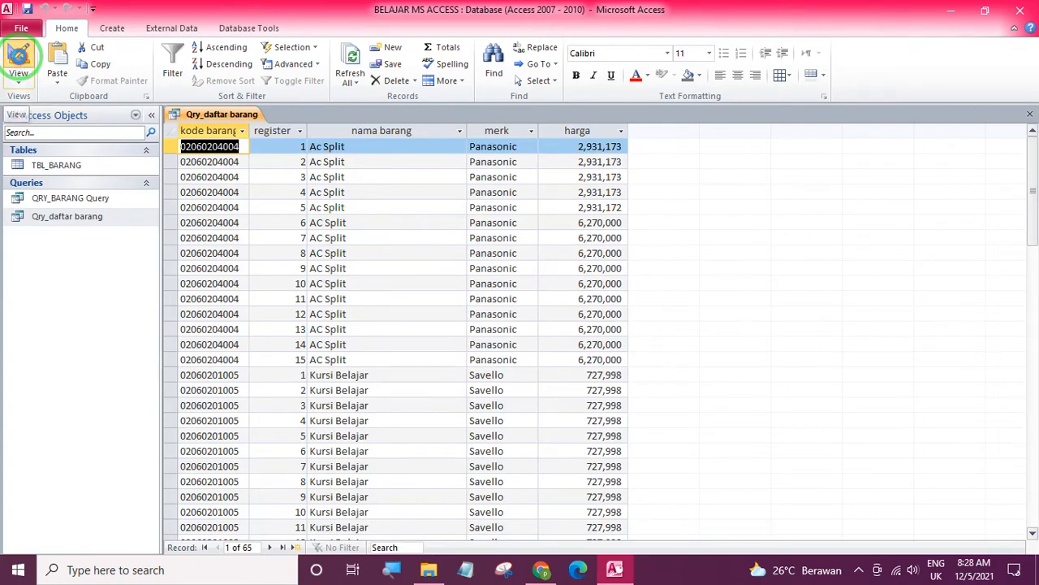
Step: Clear both nama barang criteria in Design View and display the unfiltered Qry_daftar barang datasheet
left_click(18, 60)
left_click_drag(450, 446, 389, 434)
key("Delete")
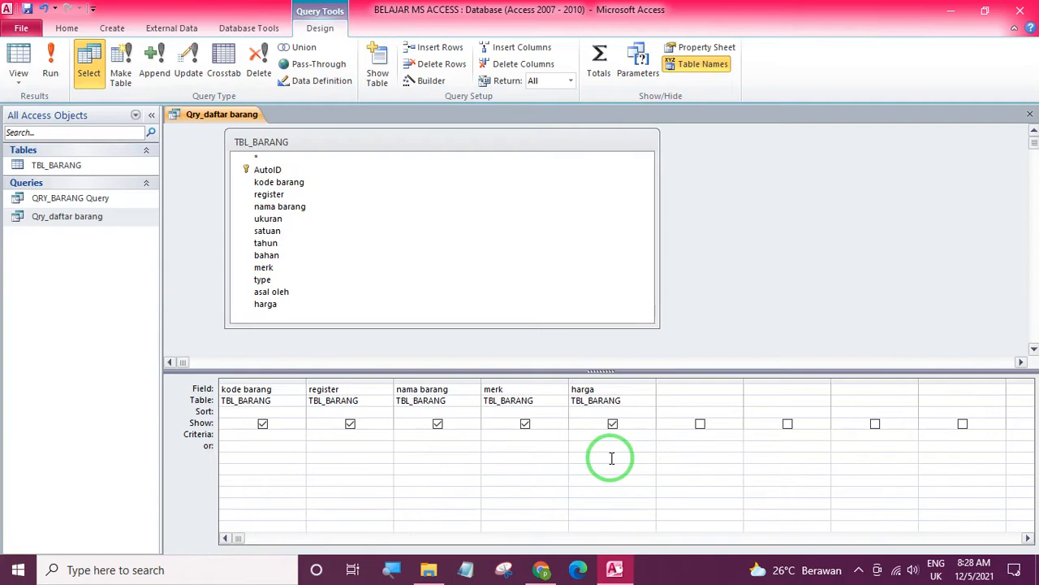
left_click(712, 388)
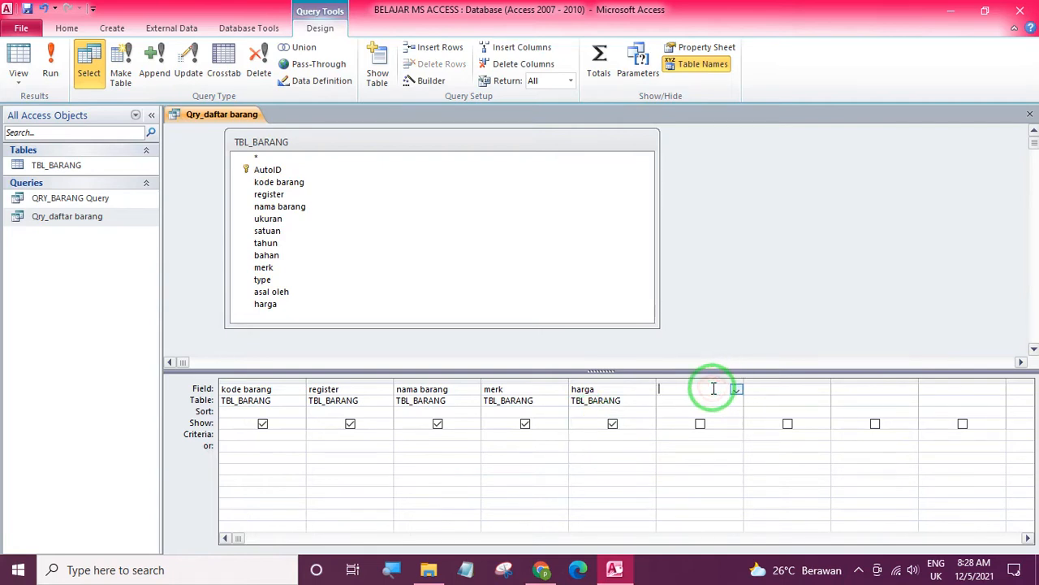
left_click(18, 61)
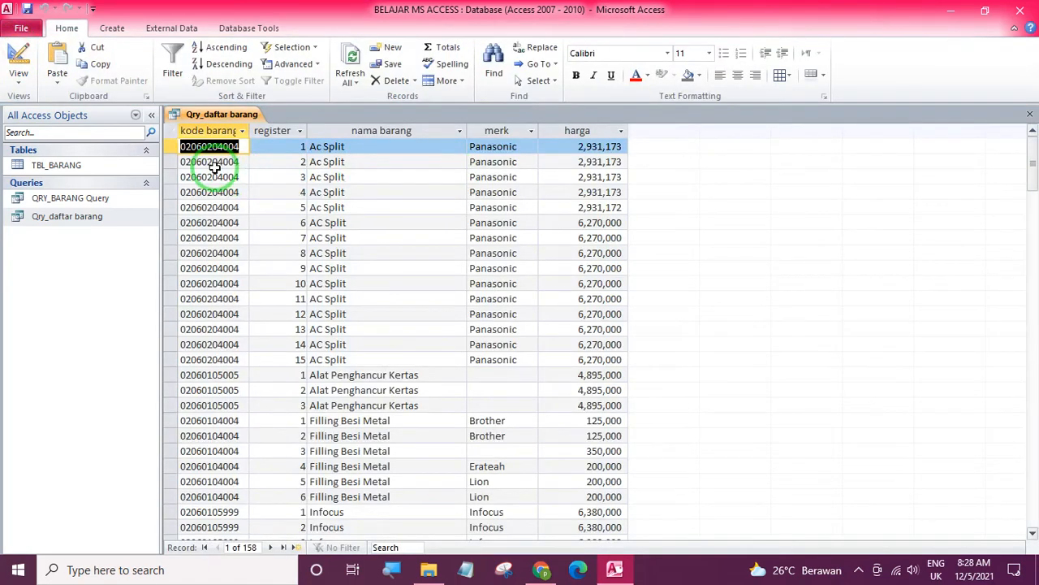
Step: Examine the kode barang and register values in the first datasheet records, and return to Design View
left_click(216, 162)
left_click(285, 164)
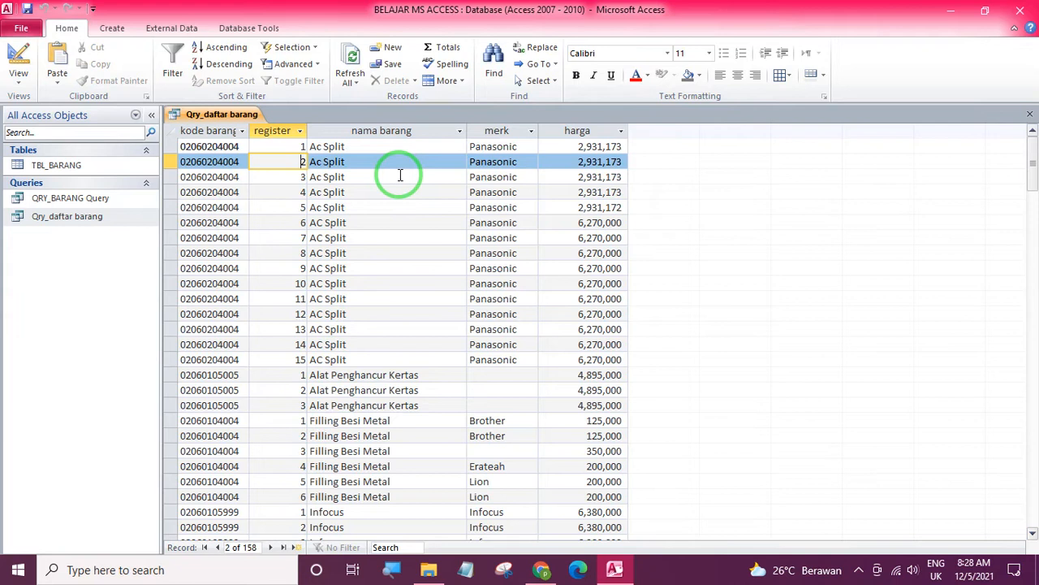
left_click(240, 146)
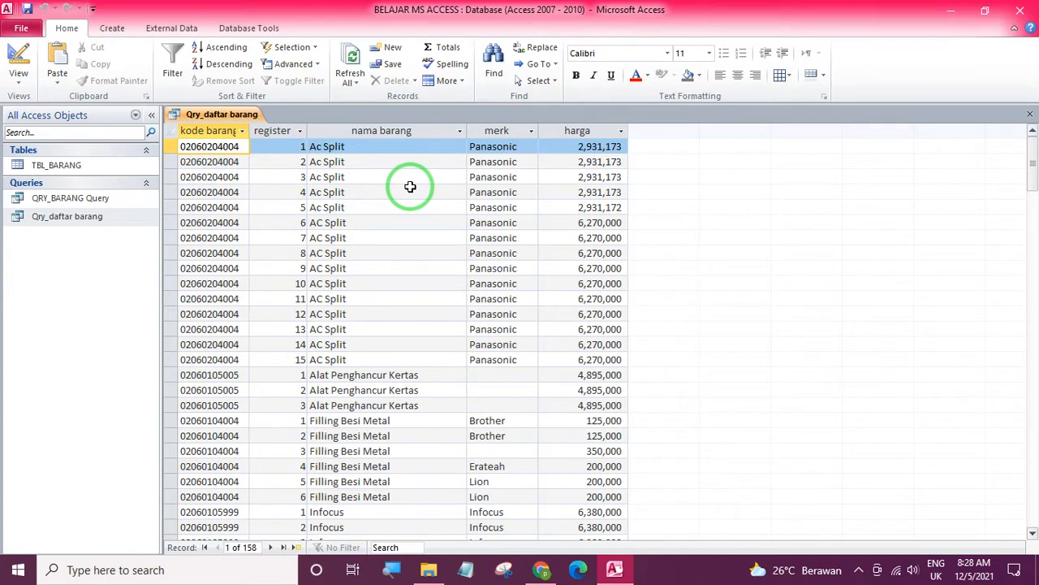
left_click(17, 59)
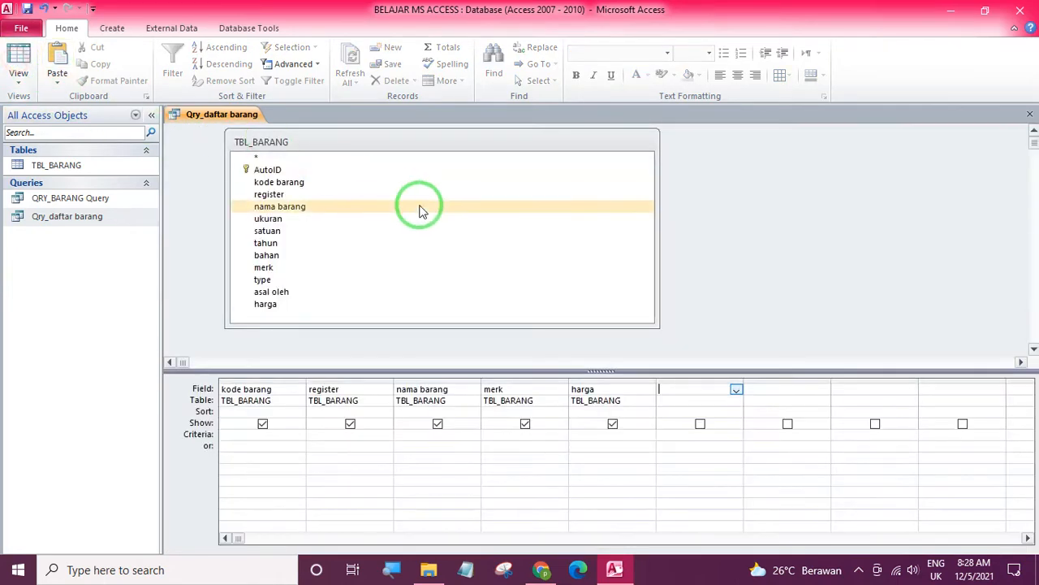
left_click(11, 29)
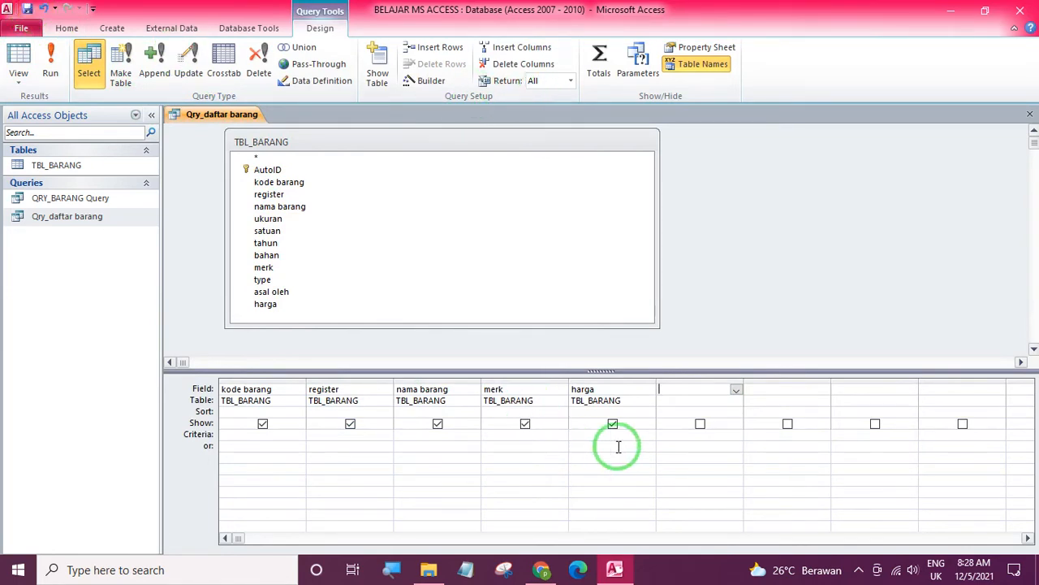
left_click(421, 83)
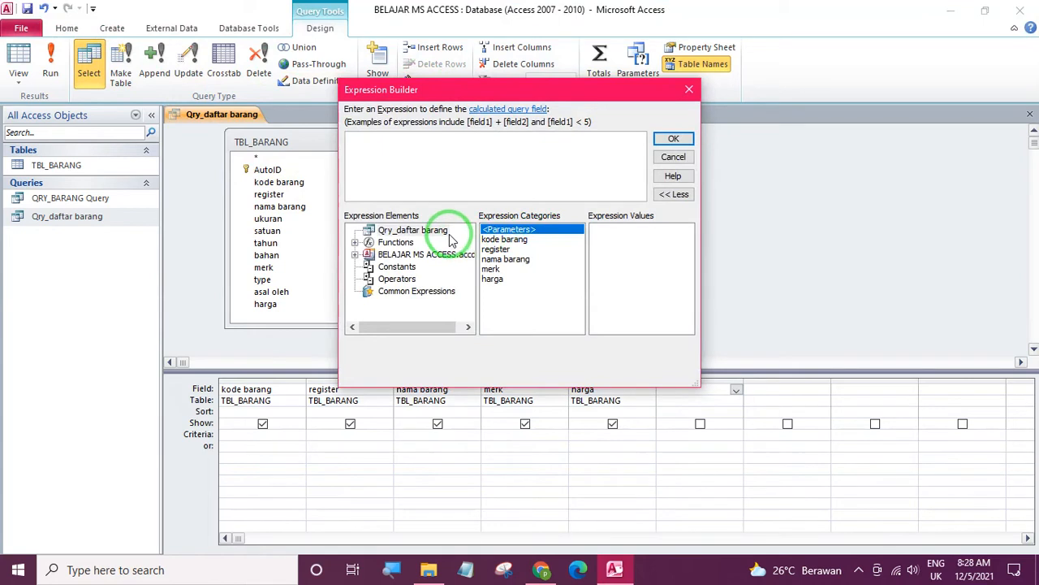
left_click(438, 234)
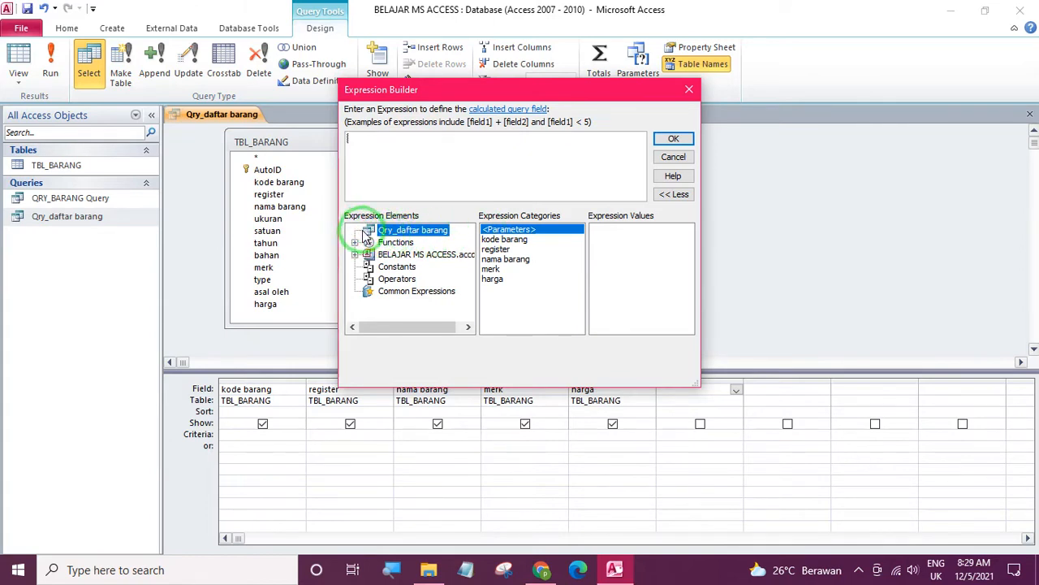
left_click(686, 90)
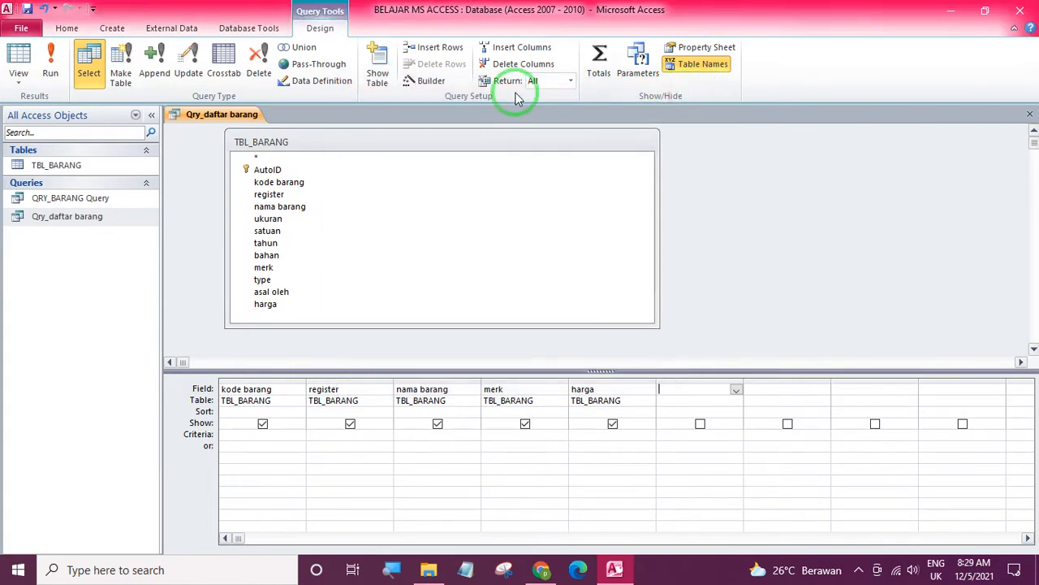
left_click(674, 467)
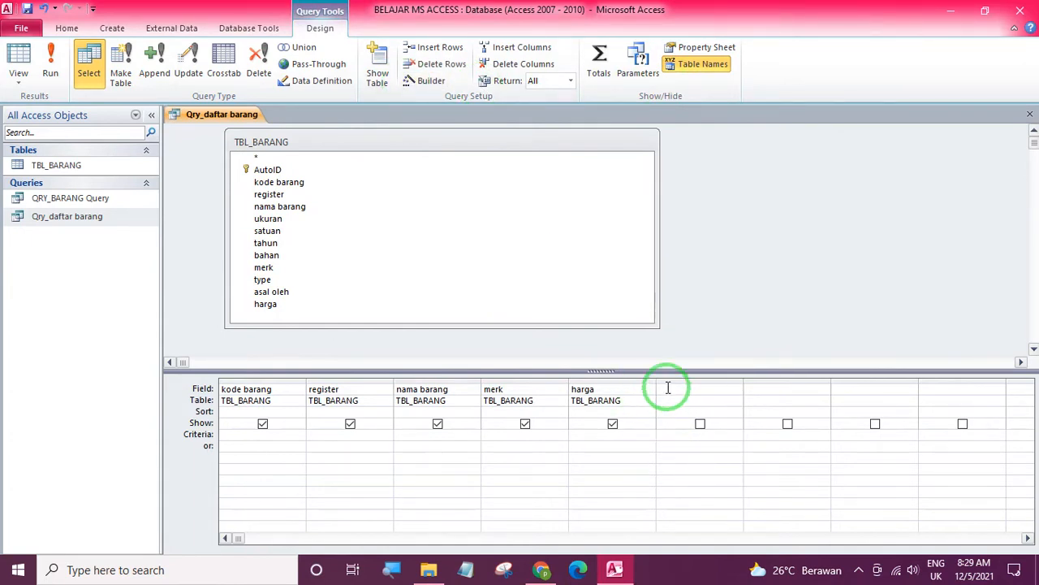
Step: Build the calculated field [kode barang] & "" & [register] in the column after harga with the Expression Builder, and fit the column width
left_click(666, 387)
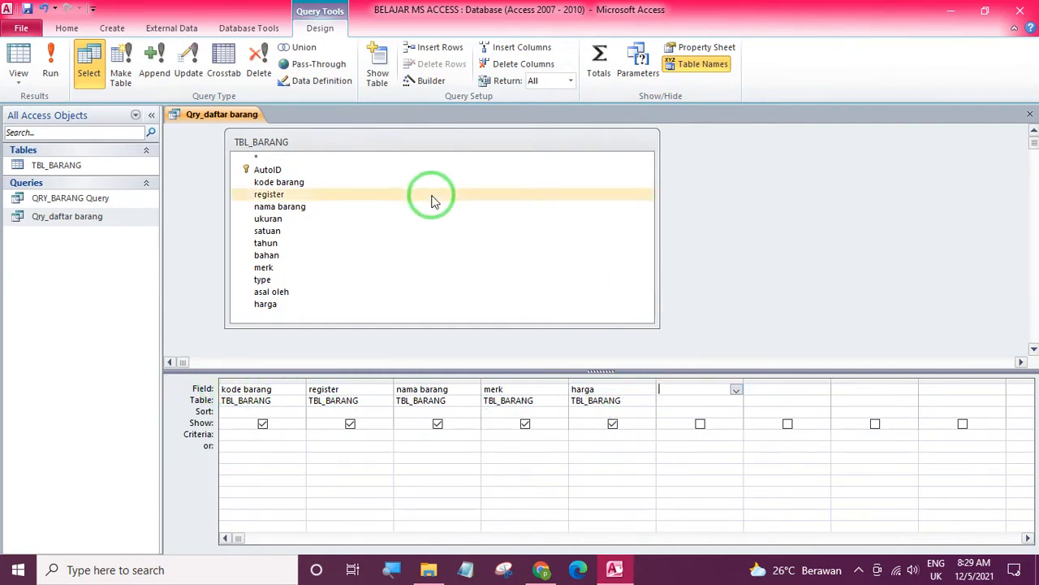
left_click(423, 81)
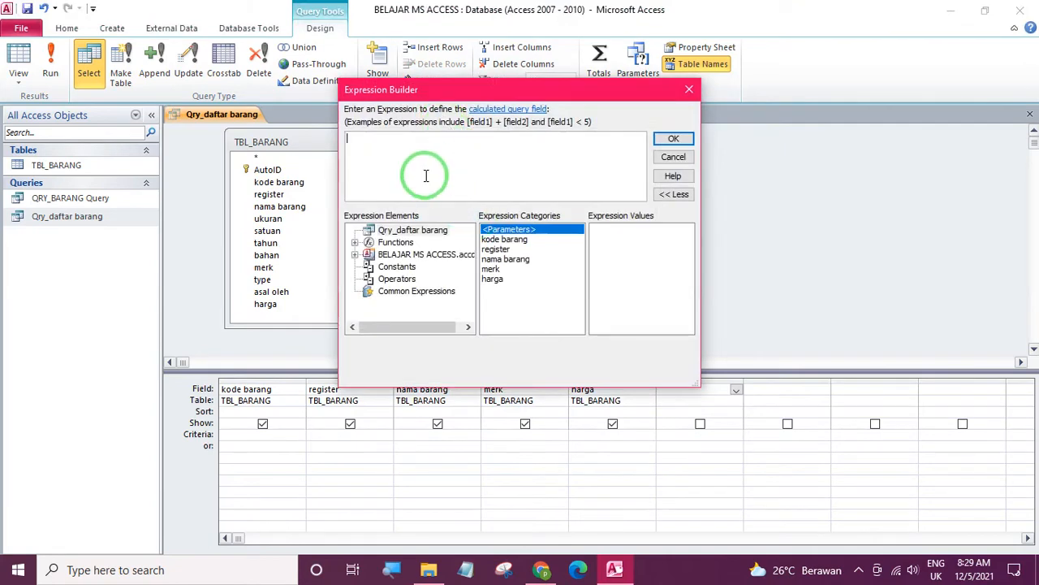
left_click_drag(409, 91, 479, 82)
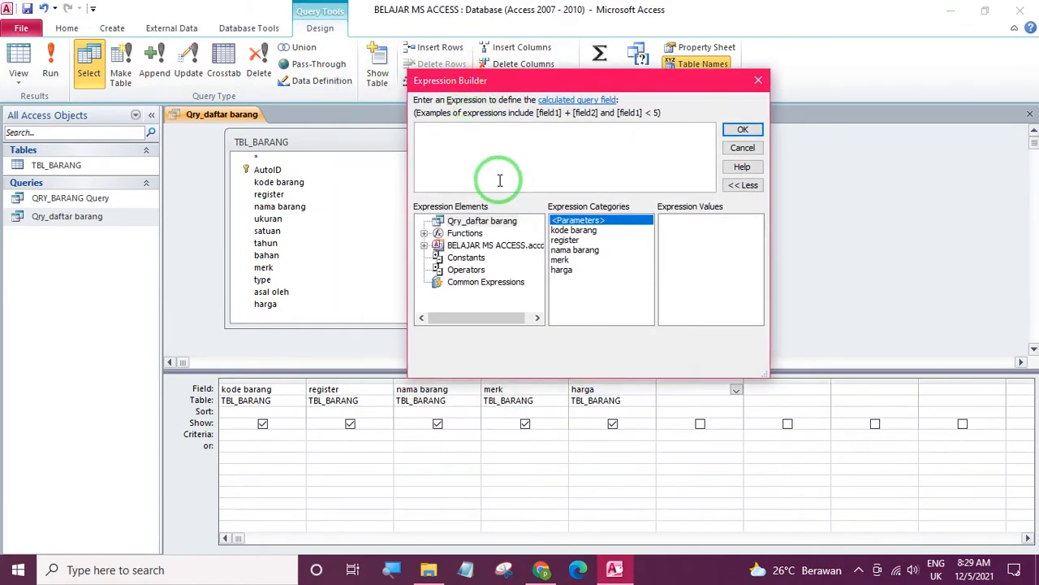
double_click(573, 231)
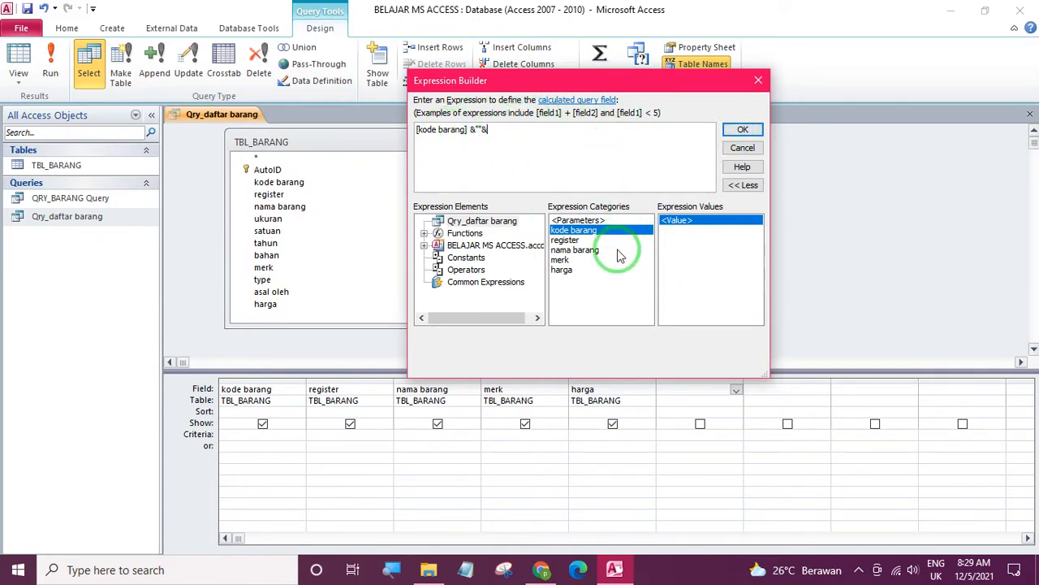
double_click(565, 241)
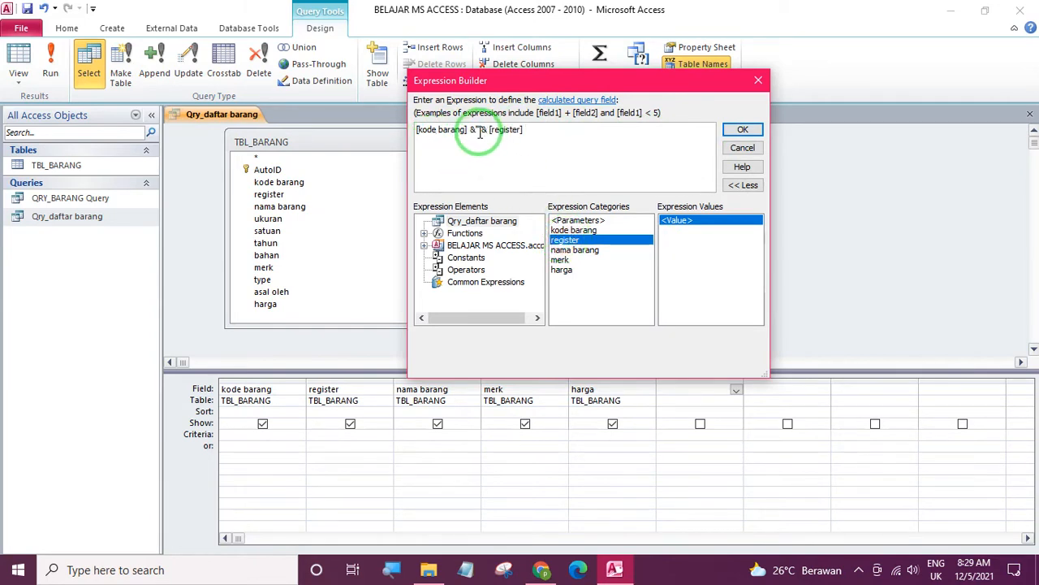
left_click(740, 130)
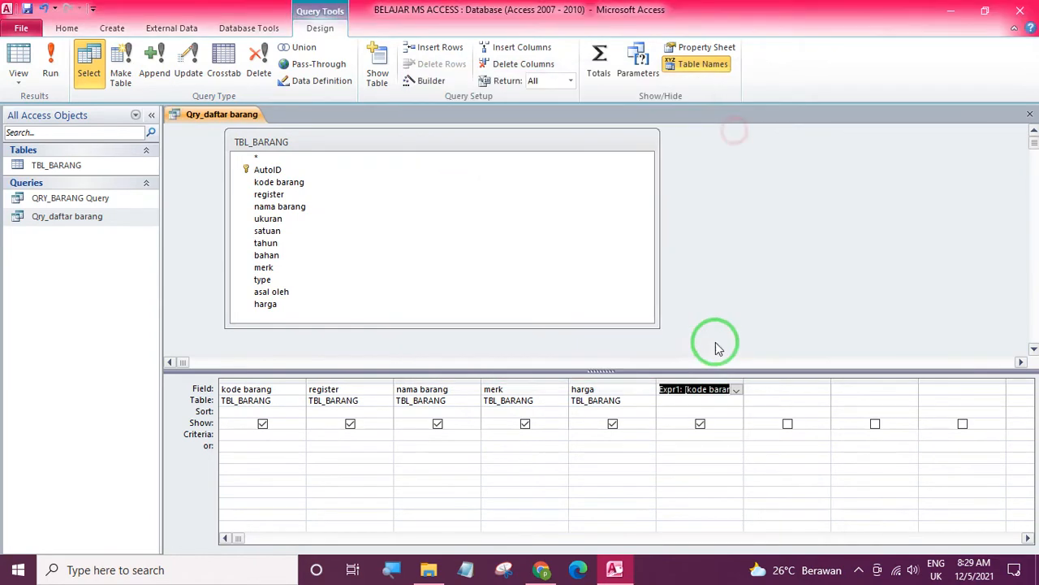
double_click(745, 382)
left_click(689, 419)
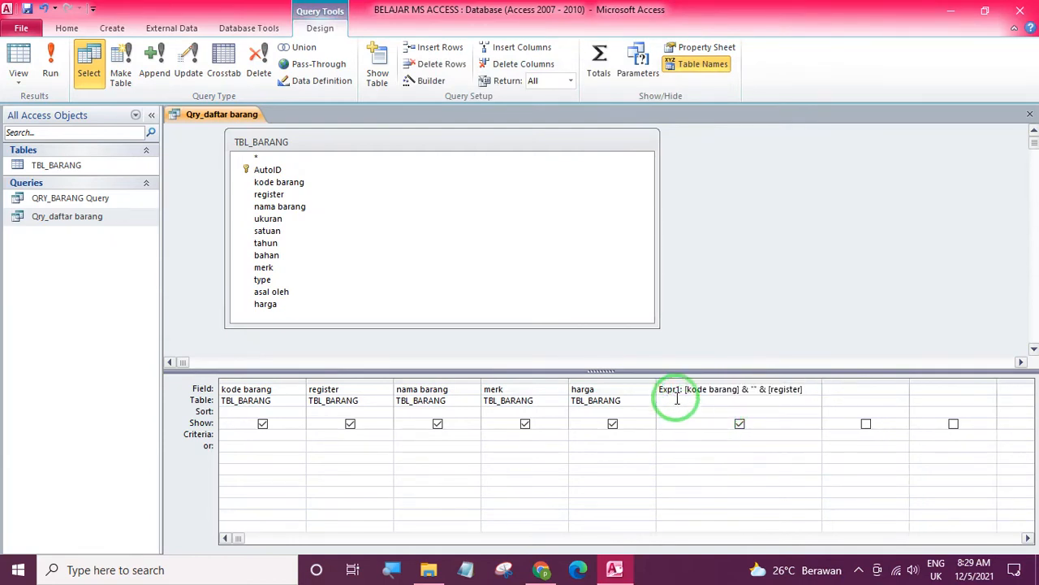
Step: Rename the calculated field Expr1 as Kodereg
left_click(675, 390)
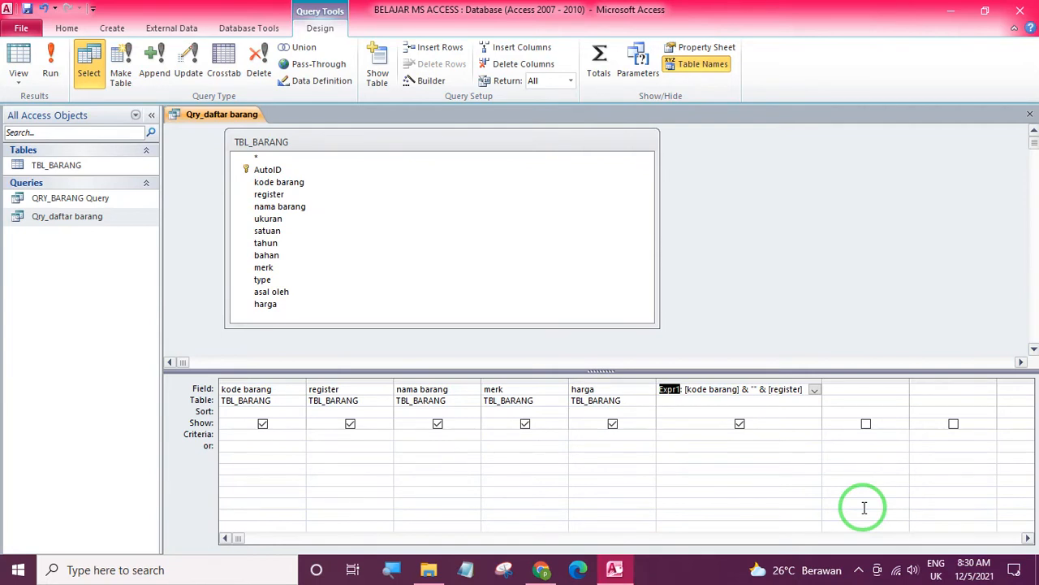
type("KOde")
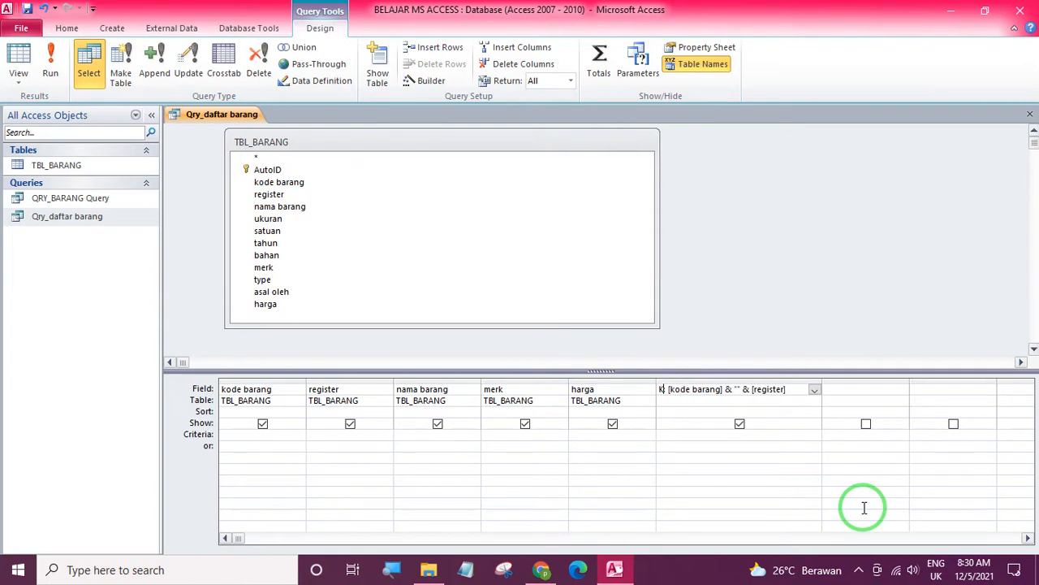
key("BackSpace")
key("BackSpace")
key("BackSpace")
type("odereg:")
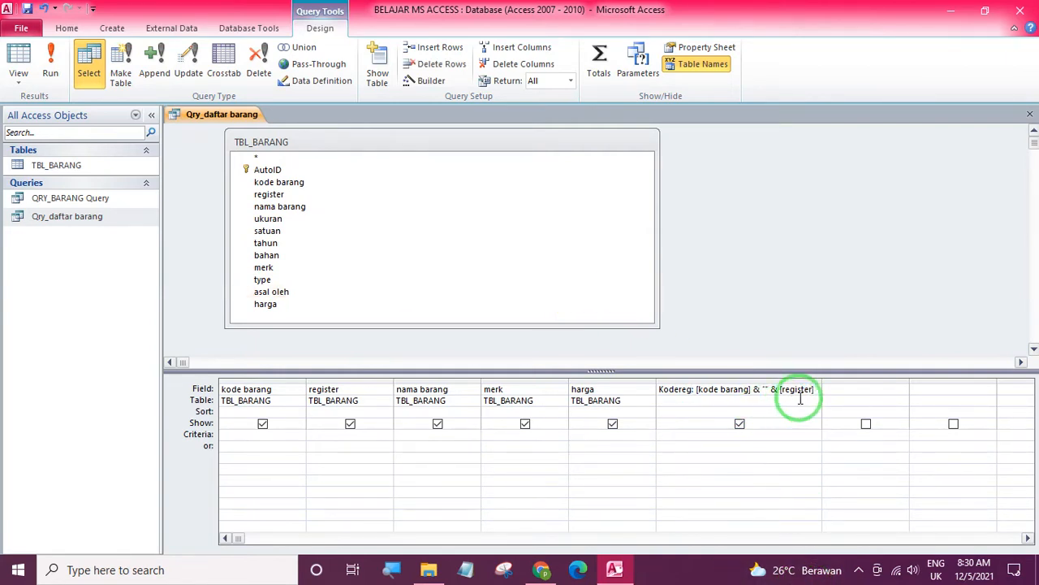
Step: Display the query's datasheet, widen the Kodereg column, and look through its combined codes
left_click(18, 58)
left_click_drag(699, 134, 730, 140)
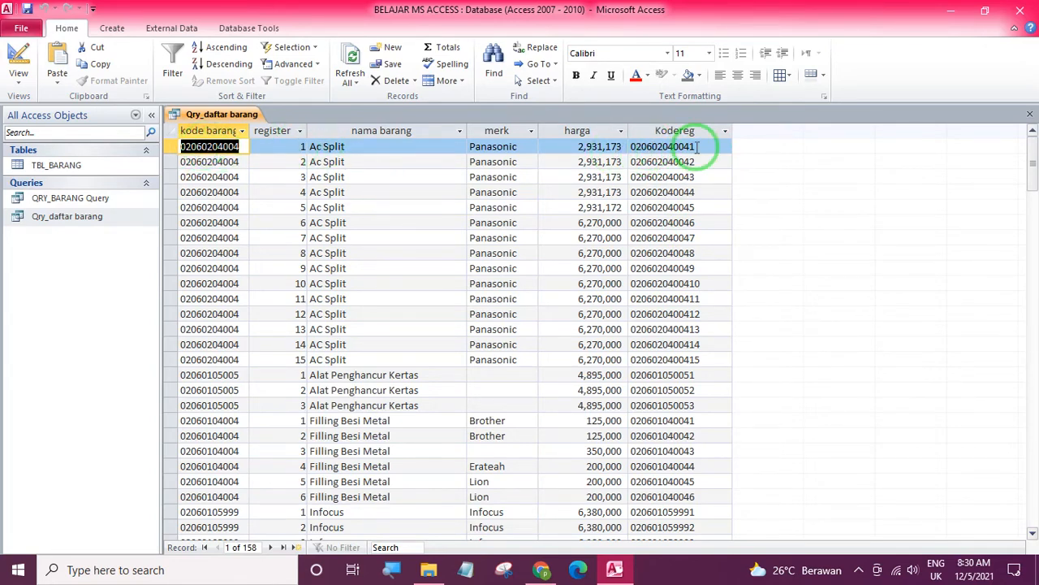
scroll(723, 233, "down", 5)
scroll(724, 233, "down", 12)
scroll(724, 233, "down", 8)
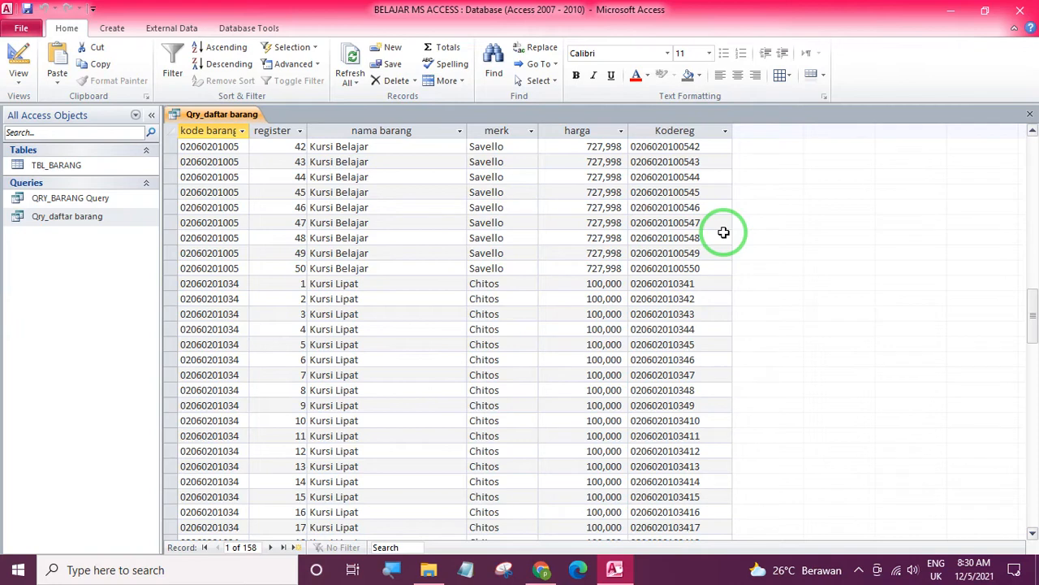
Step: Return to Design View and fit the Kodereg column's width to its expression
left_click(19, 53)
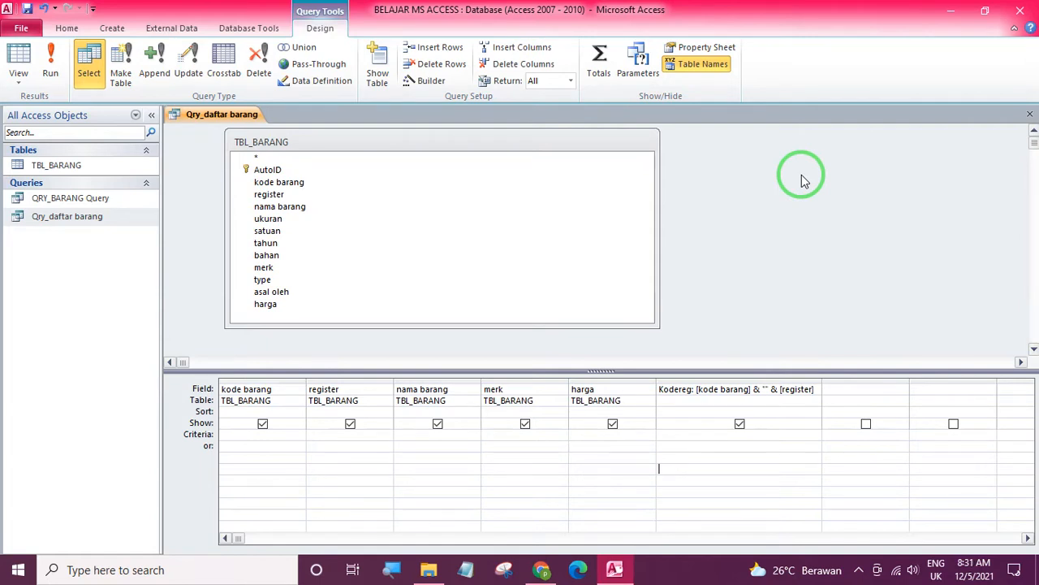
left_click_drag(817, 379, 815, 475)
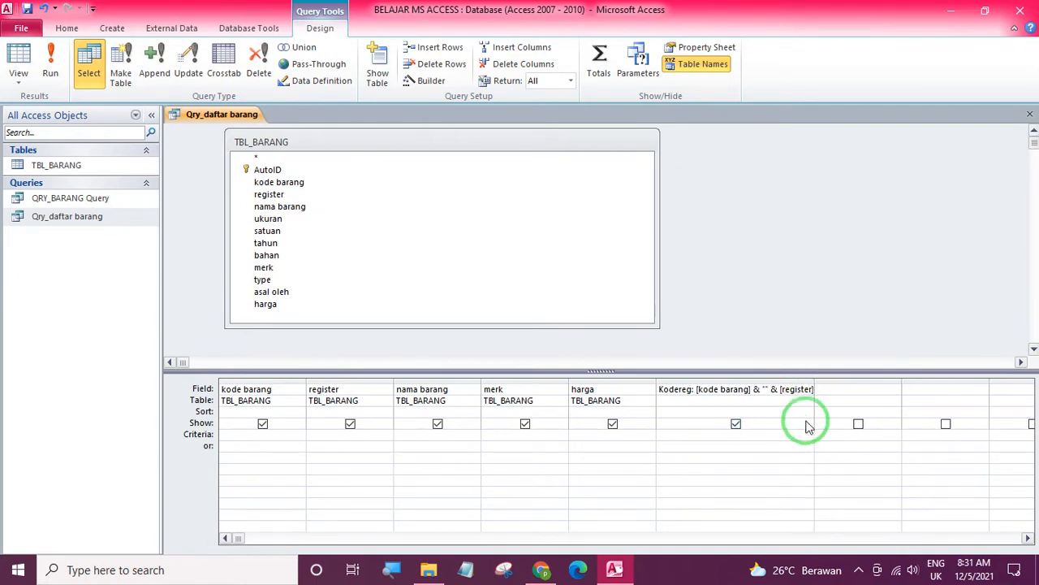
double_click(813, 380)
left_click(778, 461)
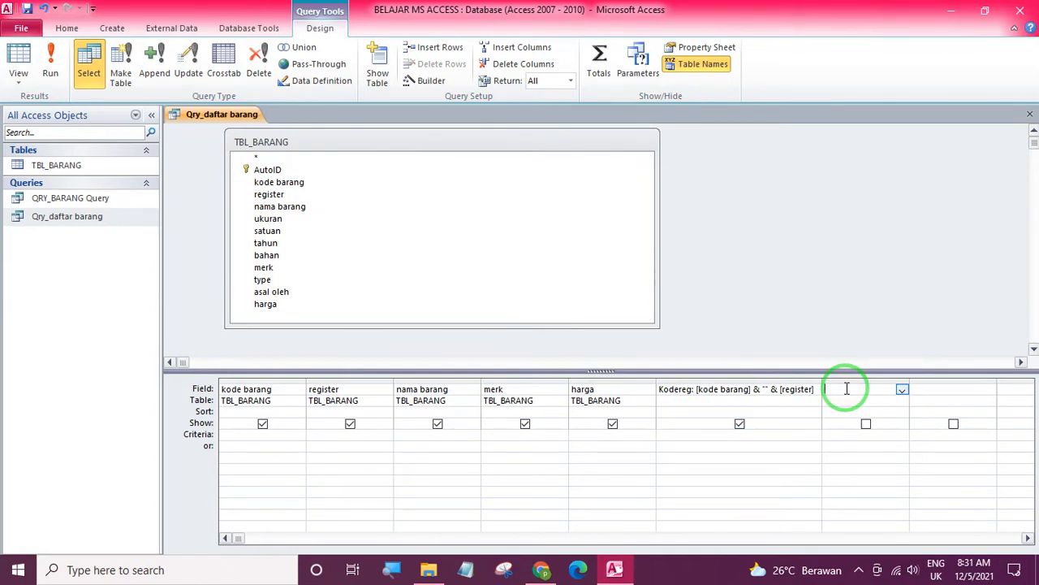
Step: Start an expression in the empty column after Kodereg with the Expression Builder and insert the built-in text function UCase
left_click(439, 87)
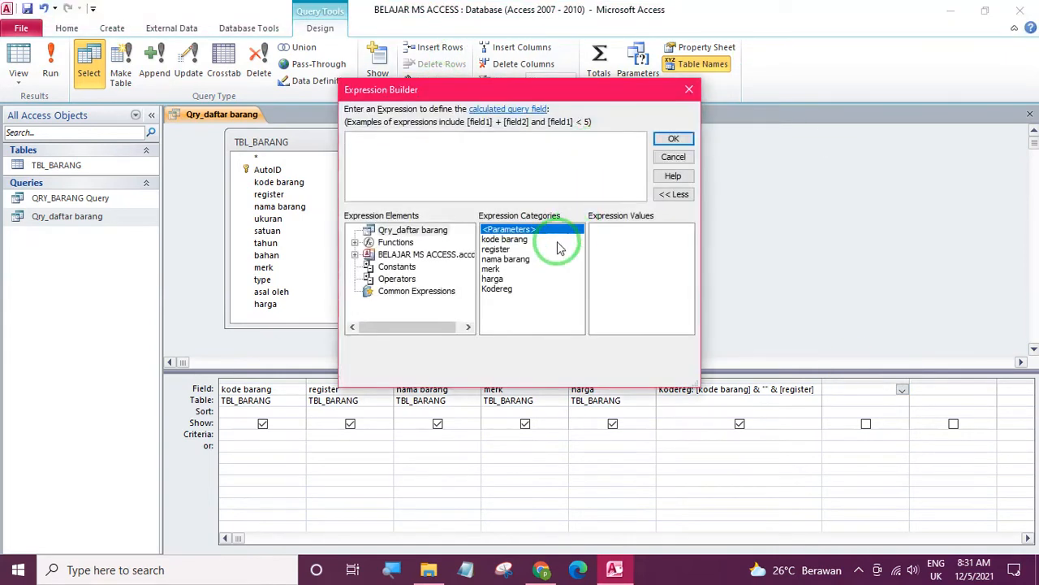
left_click(356, 242)
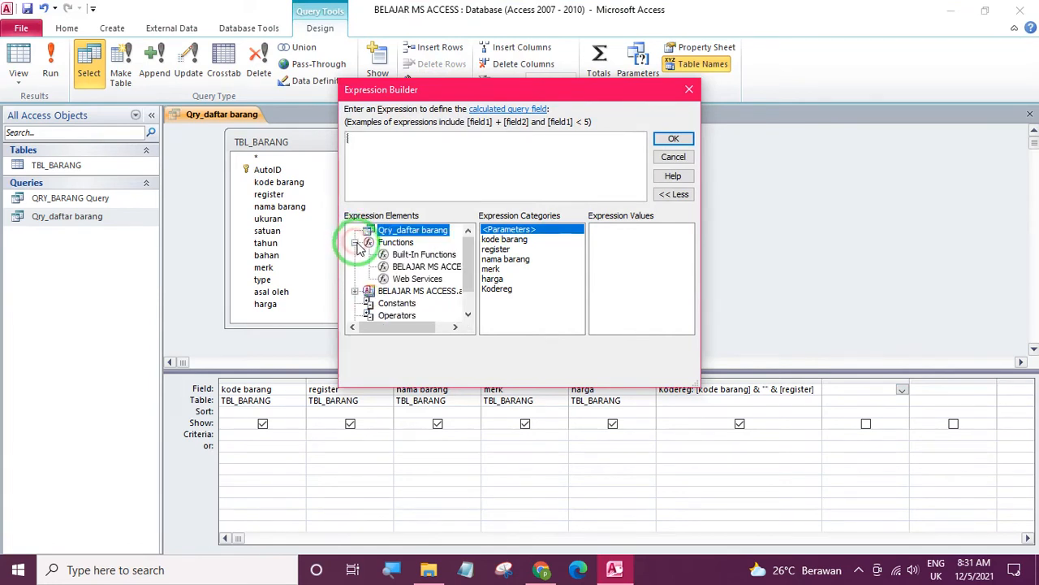
left_click(417, 255)
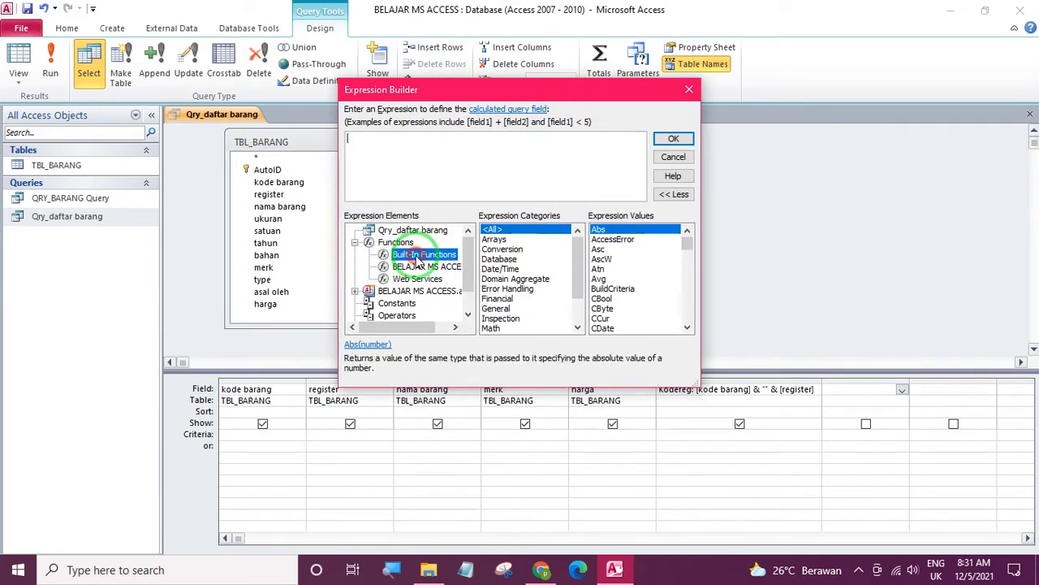
left_click(518, 249)
scroll(515, 251, "down", 2)
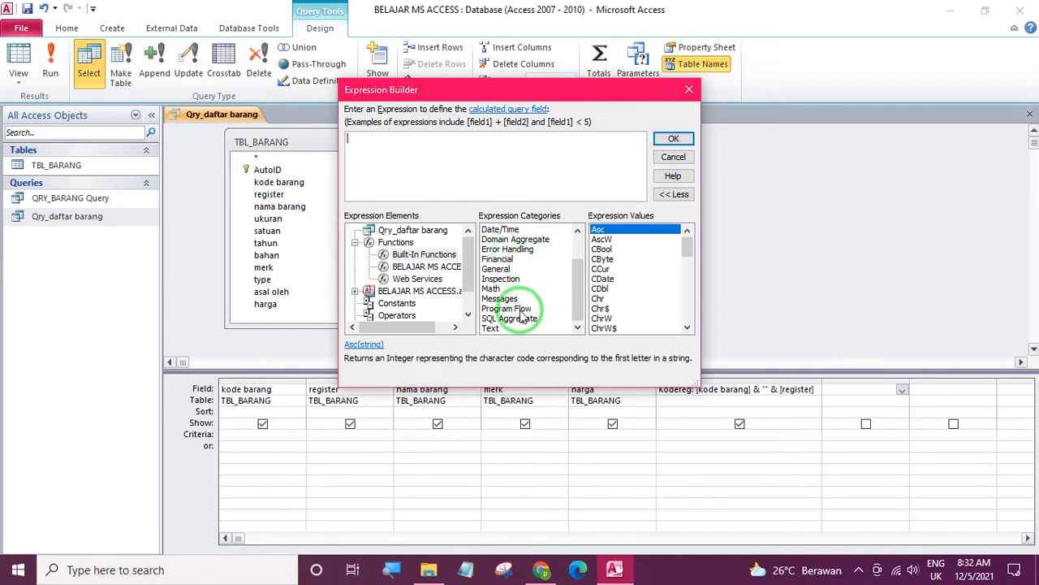
left_click(491, 330)
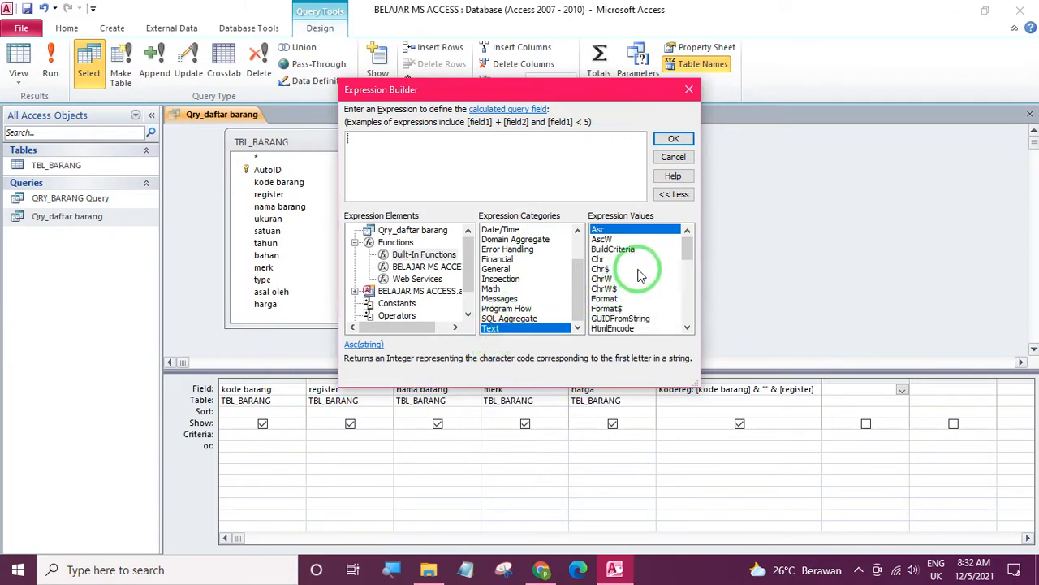
scroll(639, 276, "down", 2)
scroll(639, 276, "down", 2)
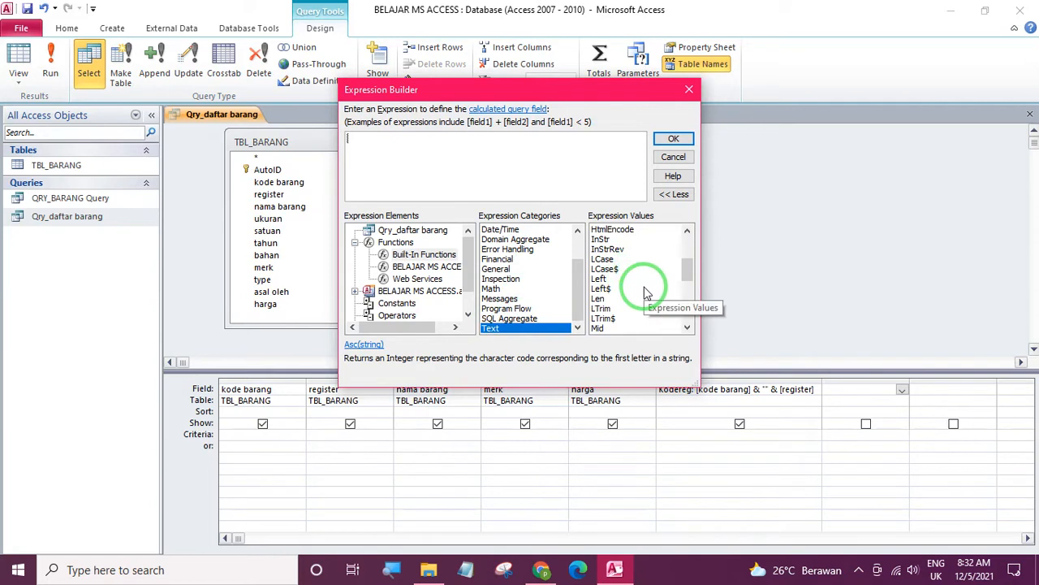
scroll(645, 293, "down", 3)
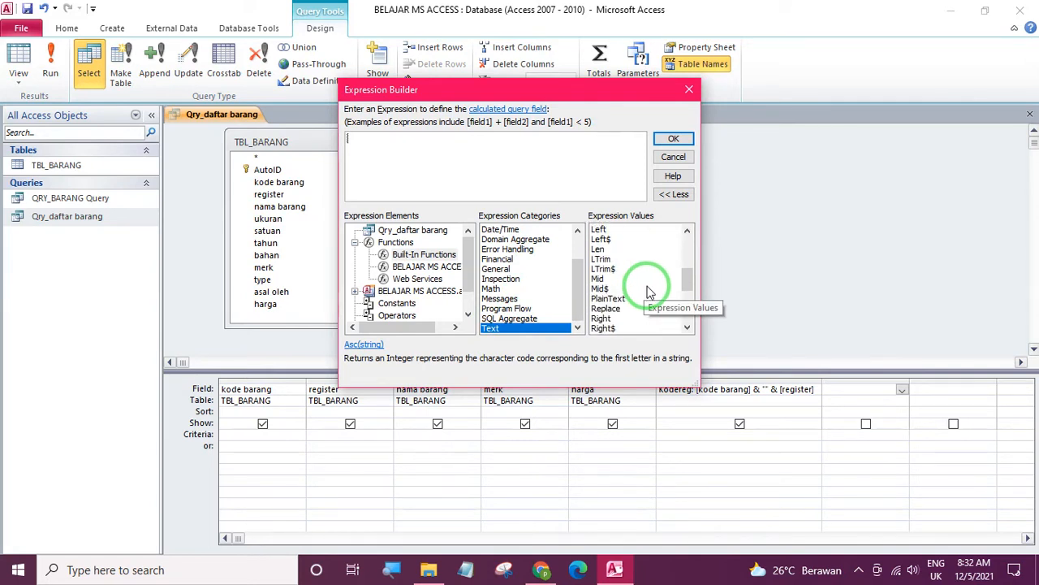
scroll(650, 292, "down", 2)
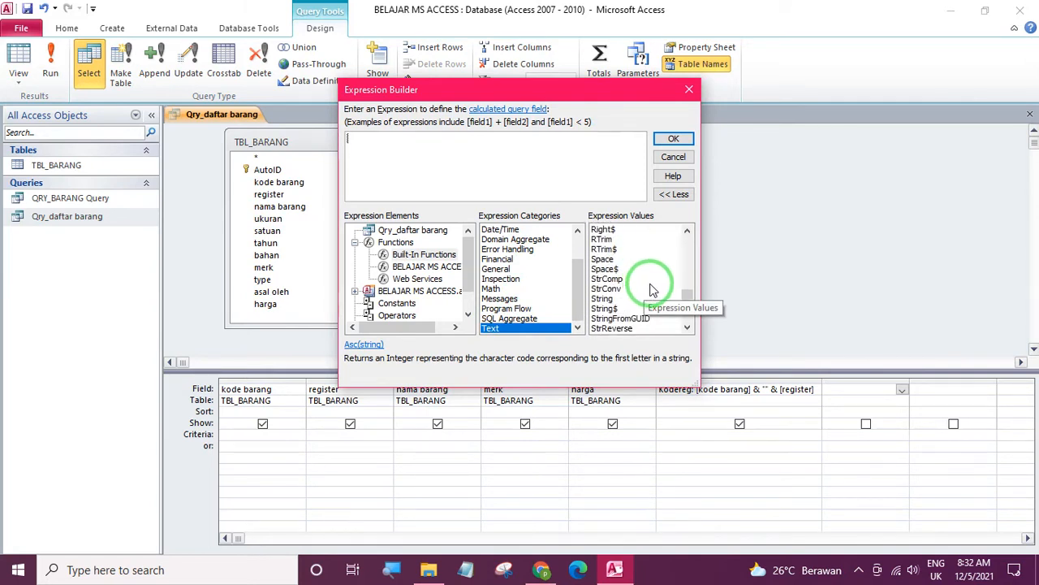
scroll(656, 288, "down", 2)
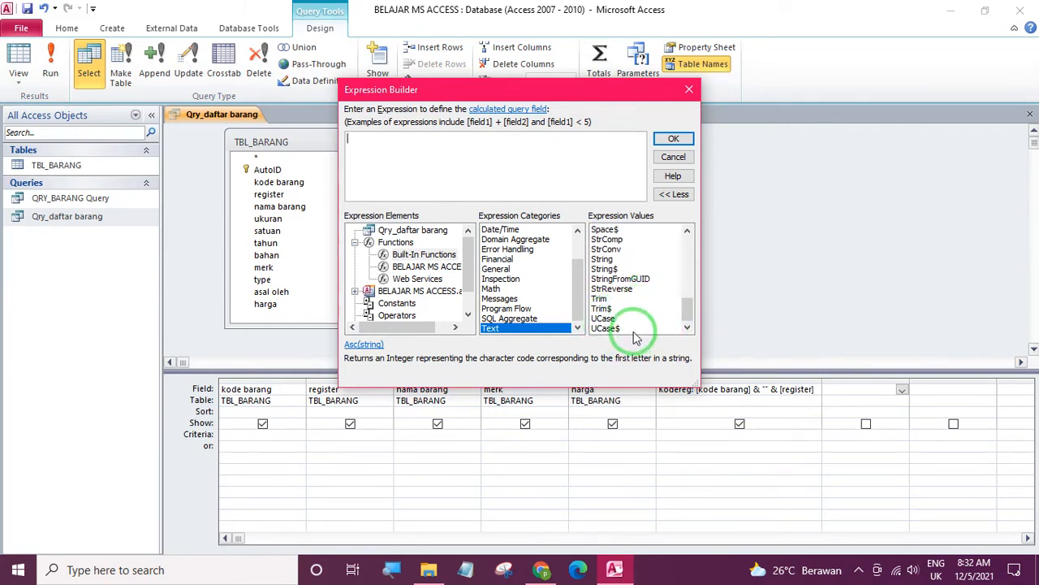
double_click(601, 319)
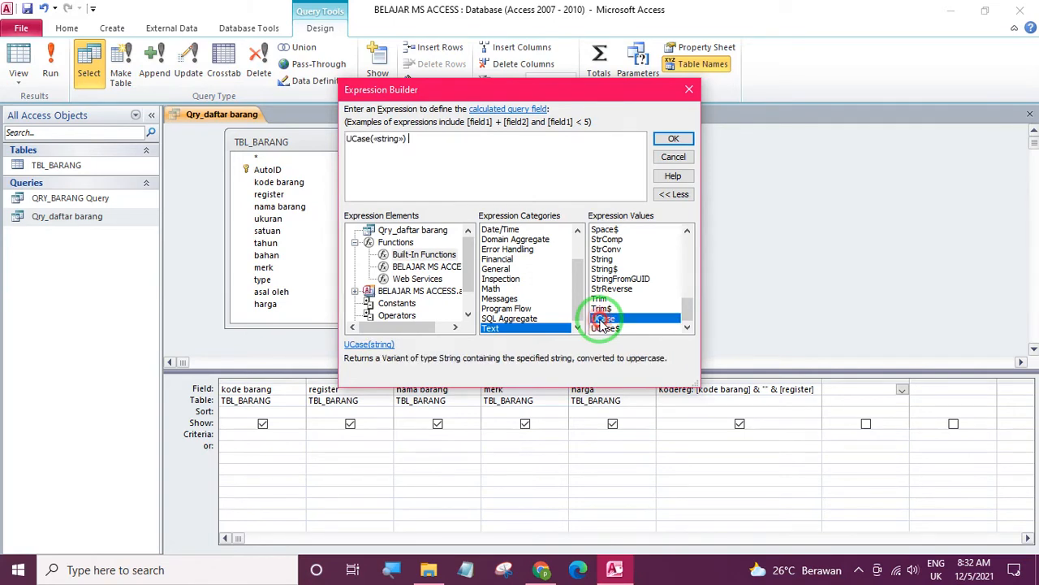
Step: Replace UCase's string placeholder with the query's merk field and accept the expression
left_click(388, 139)
left_click_drag(437, 99, 674, 148)
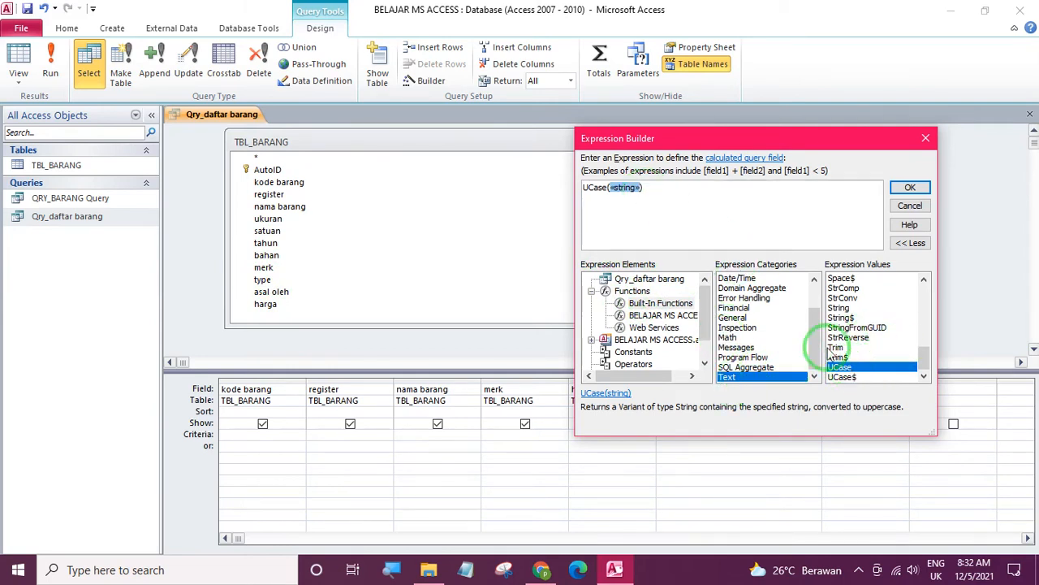
left_click(654, 187)
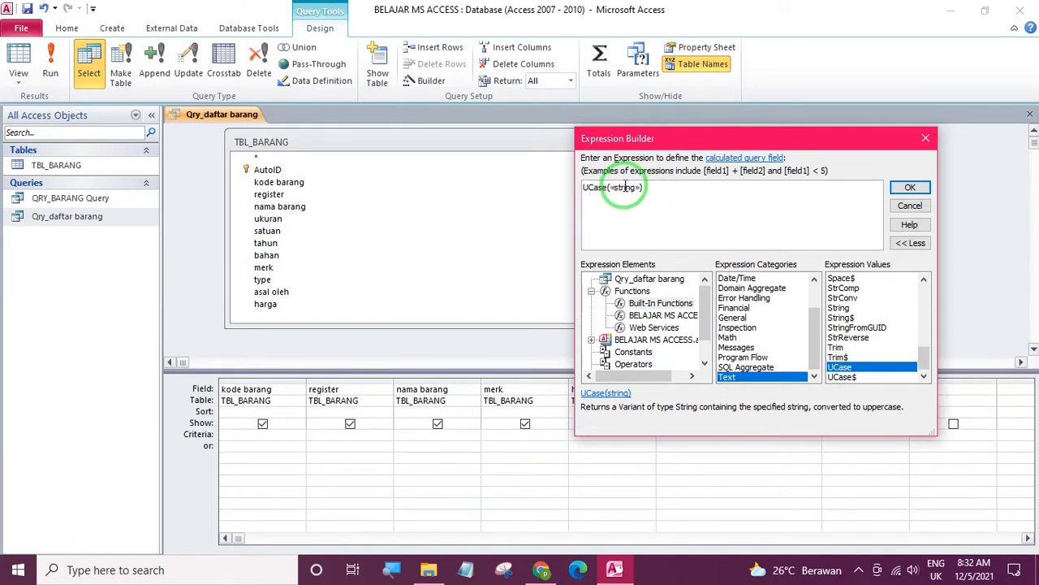
left_click(630, 279)
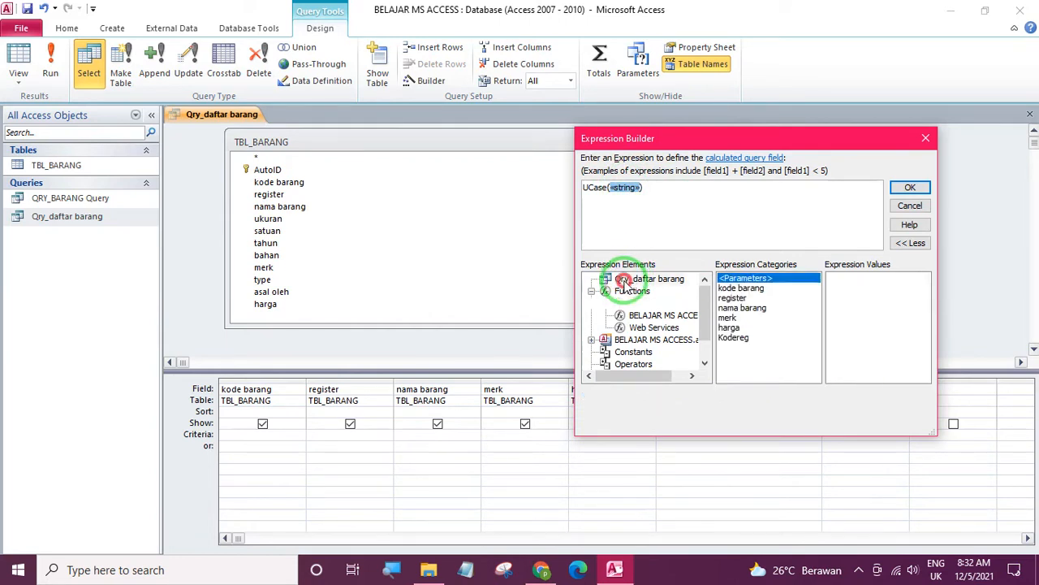
double_click(728, 318)
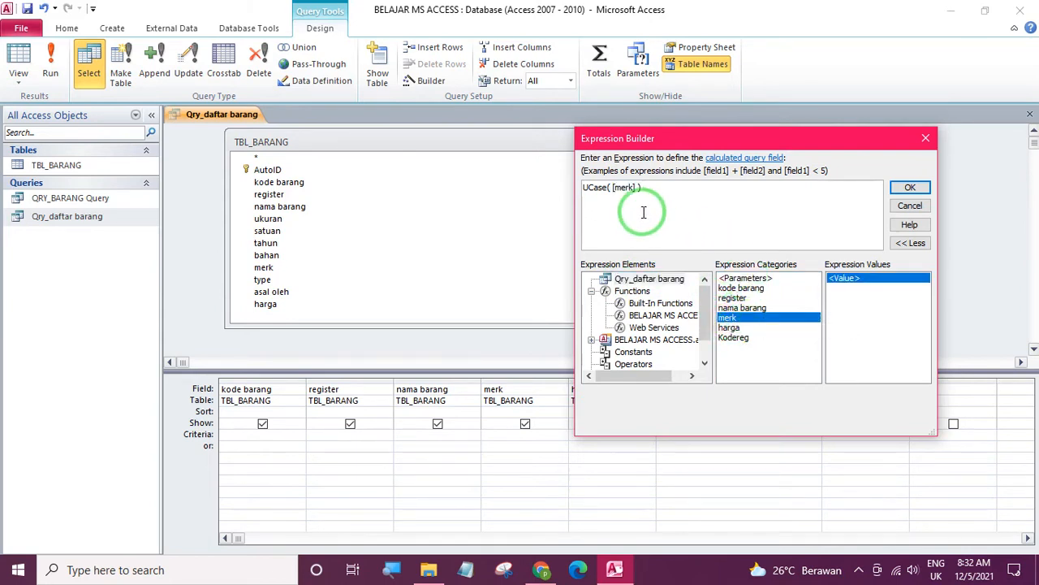
left_click(911, 188)
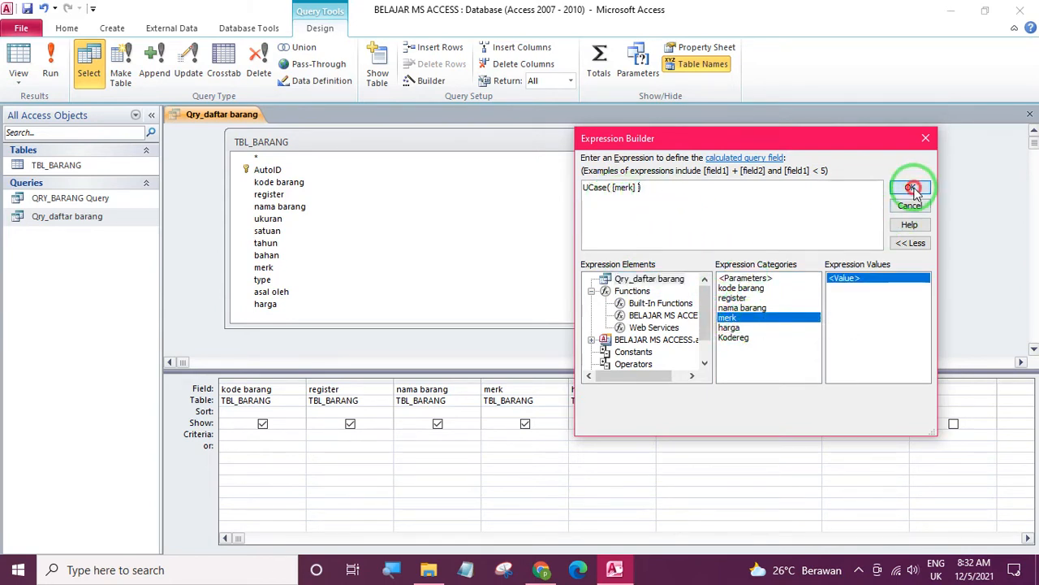
left_click(842, 466)
Step: Display the query's datasheet, widen the Expr1 column, and compare its uppercase brands with the merk column
left_click(19, 58)
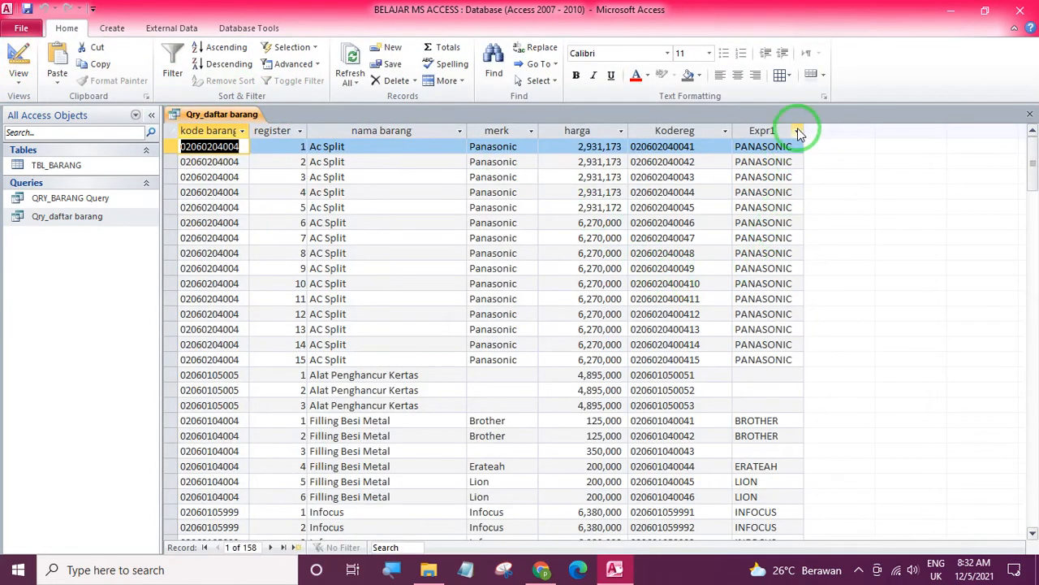
left_click(485, 146)
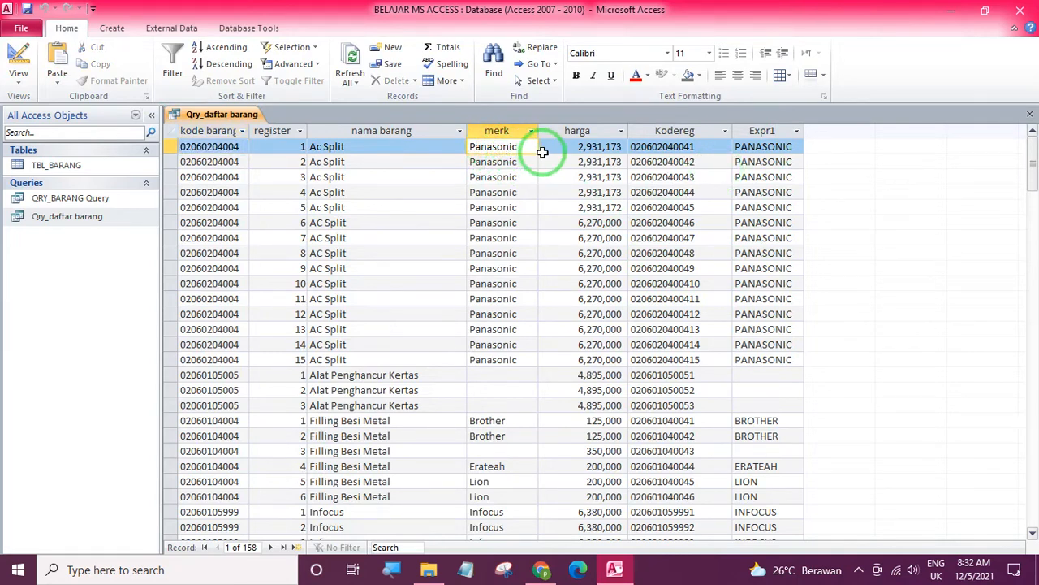
left_click(803, 131)
left_click(777, 159)
left_click_drag(804, 132, 845, 143)
scroll(815, 198, "down", 10)
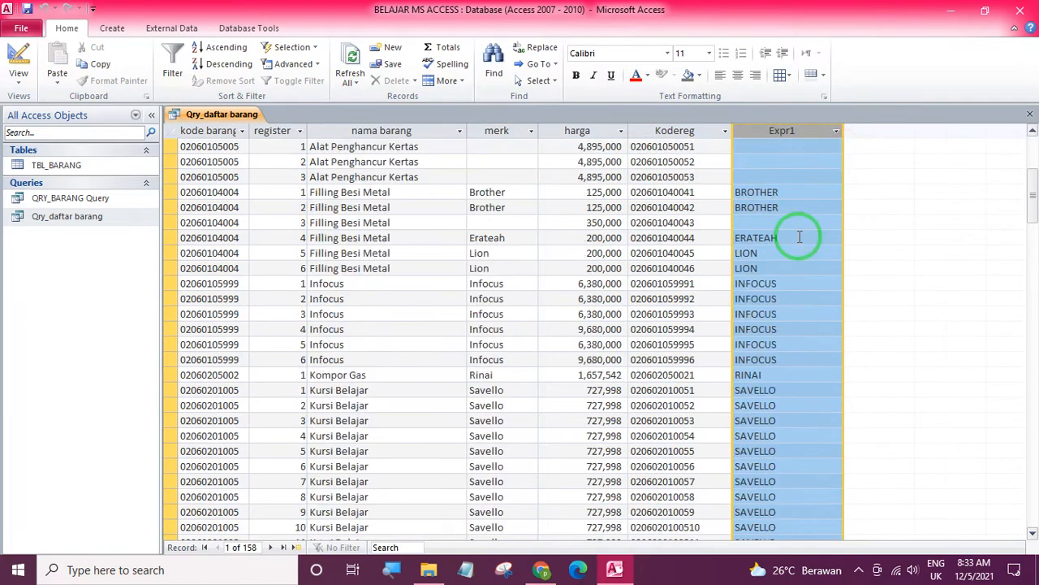
scroll(796, 232, "up", 9)
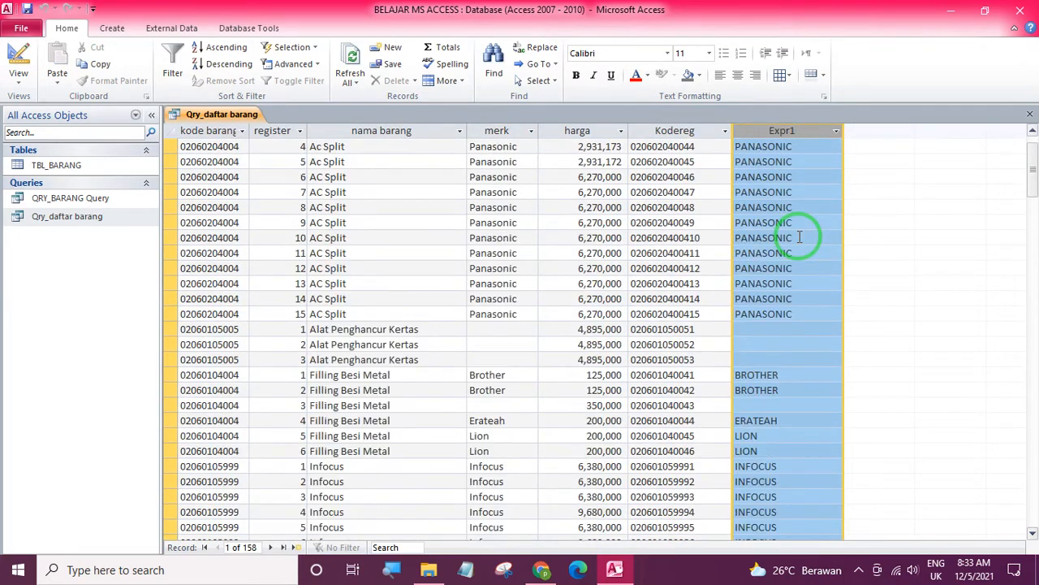
scroll(800, 237, "up", 1)
left_click(799, 189)
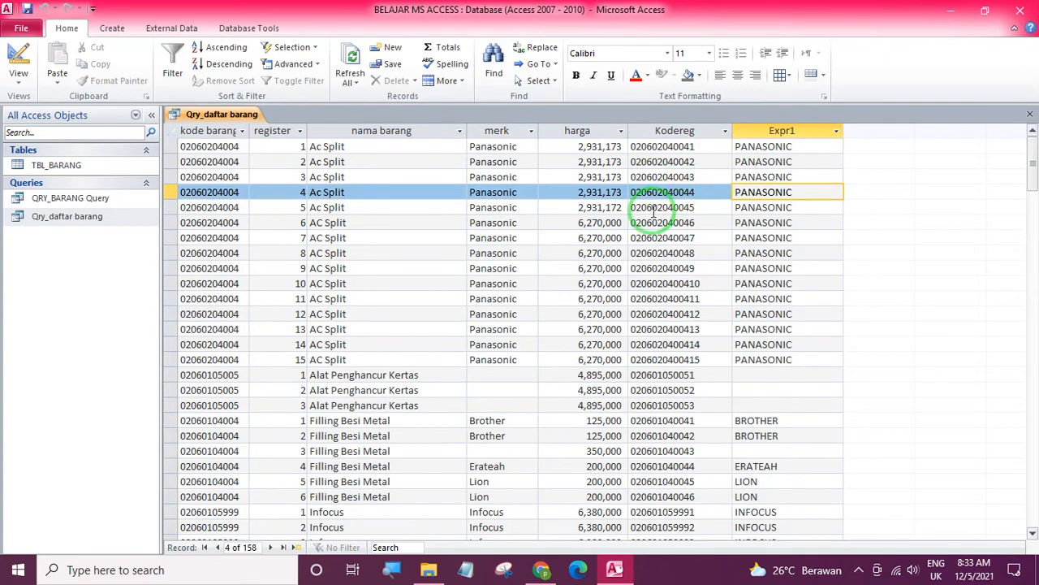
Step: Return to Design View and rename the calculated field Expr1 as merkKAPITAL
left_click(18, 55)
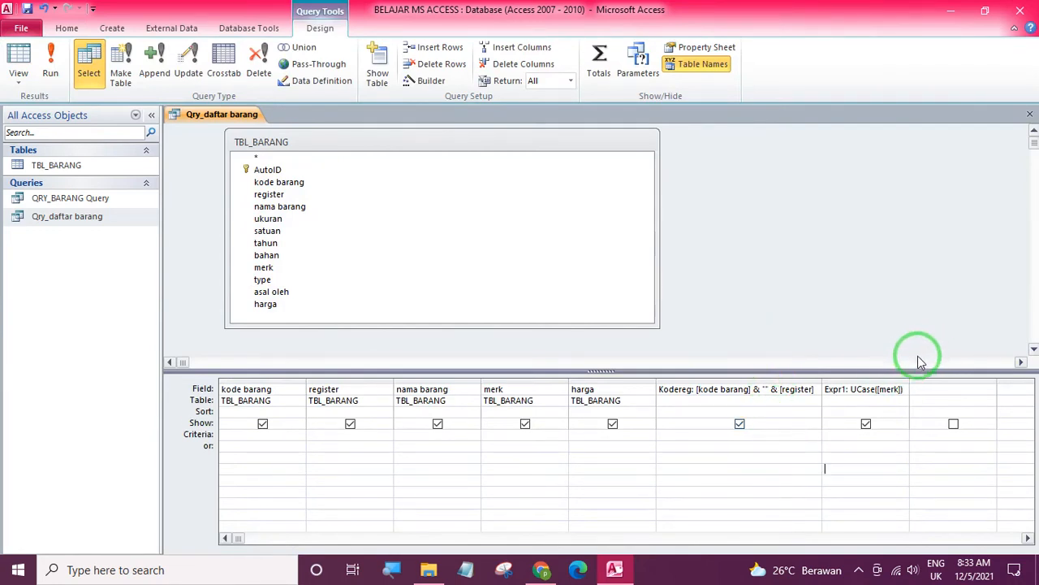
left_click(845, 390)
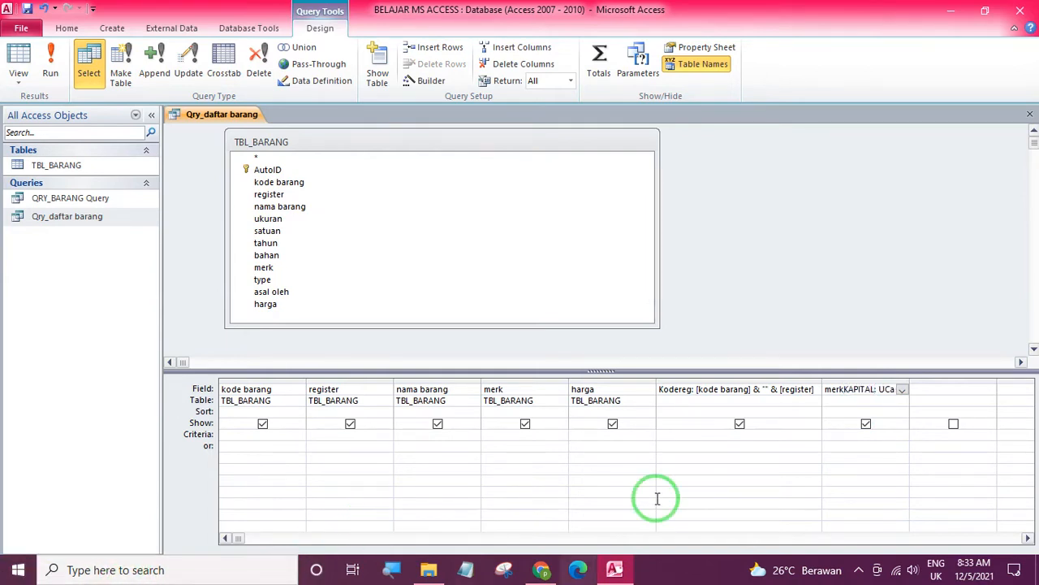
left_click(840, 448)
Step: Preview the query's datasheet, return to Design View, and fit the merkKAPITAL column's width to its expression
left_click(18, 63)
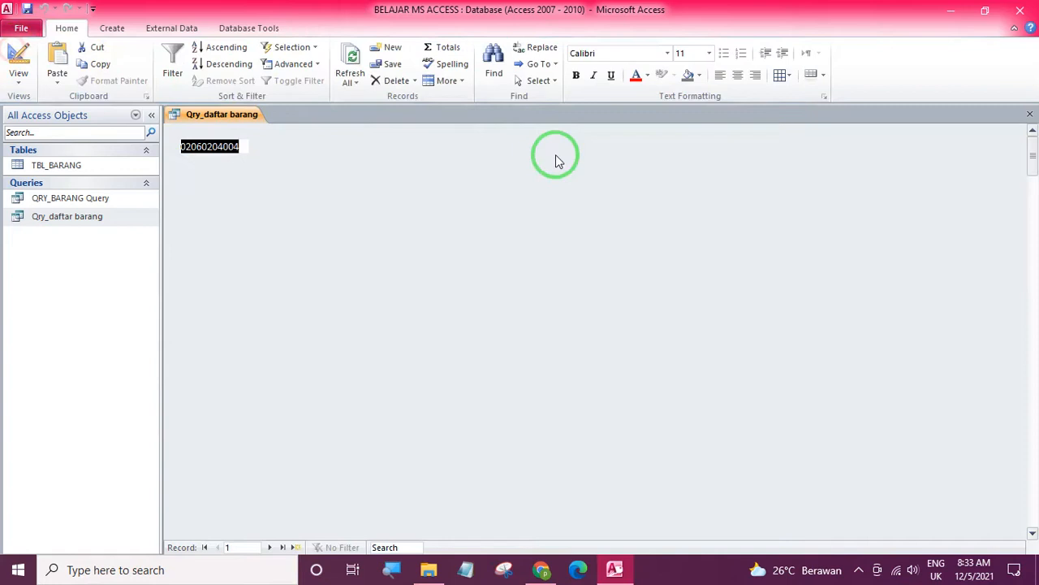
left_click(18, 64)
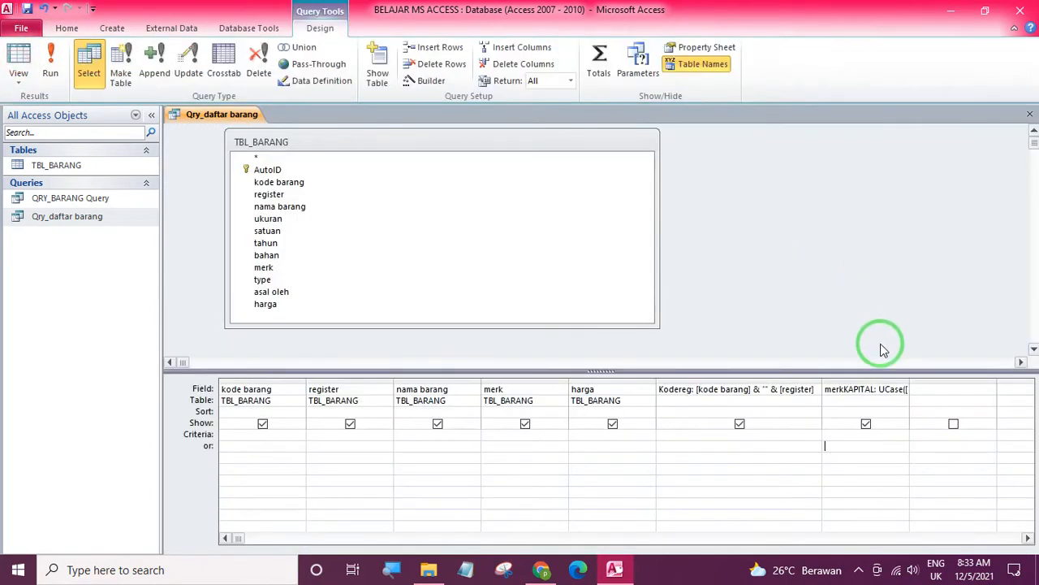
left_click(918, 388)
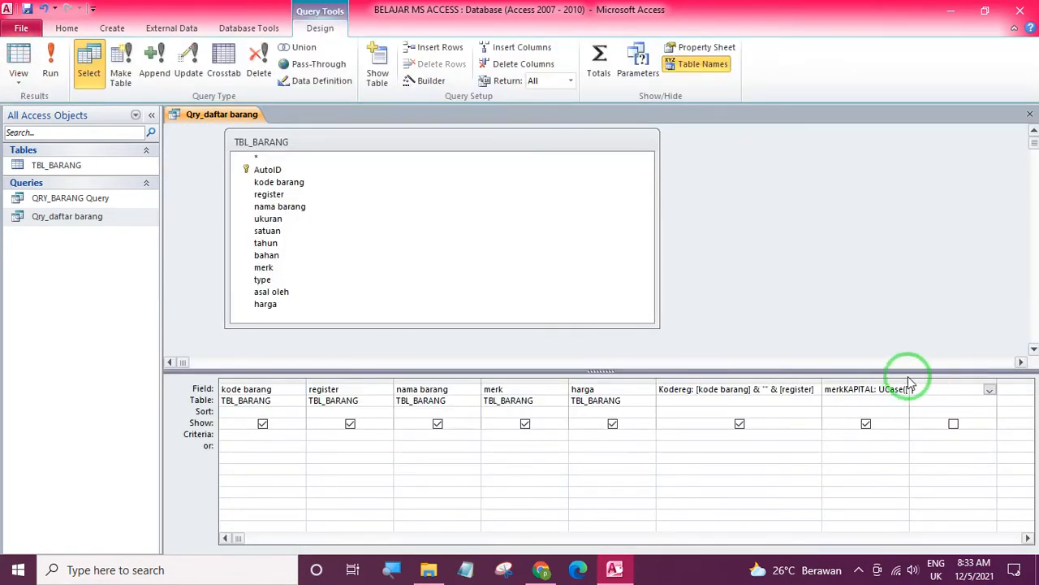
double_click(910, 378)
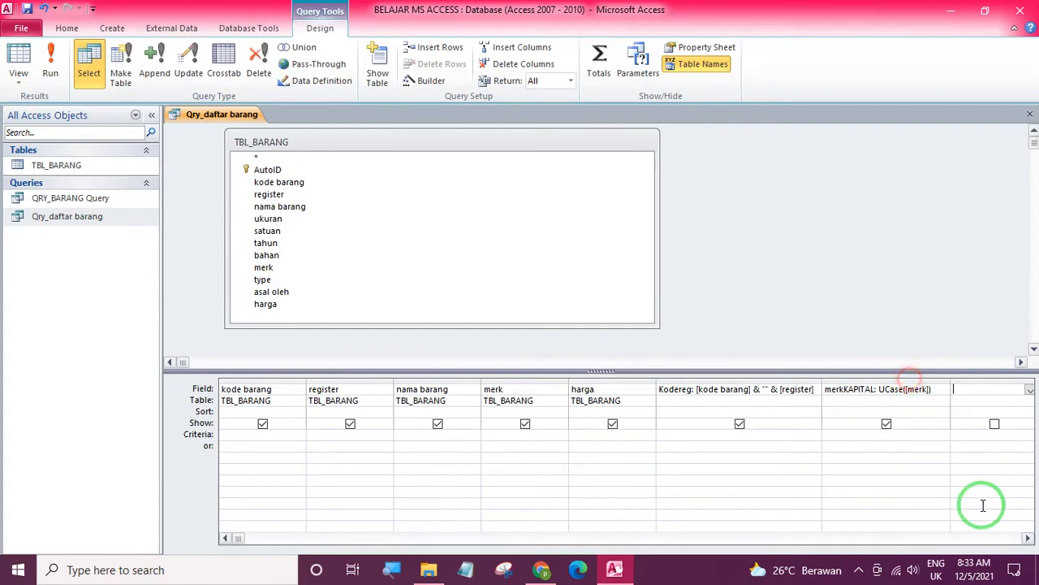
left_click(1027, 538)
left_click(1027, 538)
left_click(1027, 538)
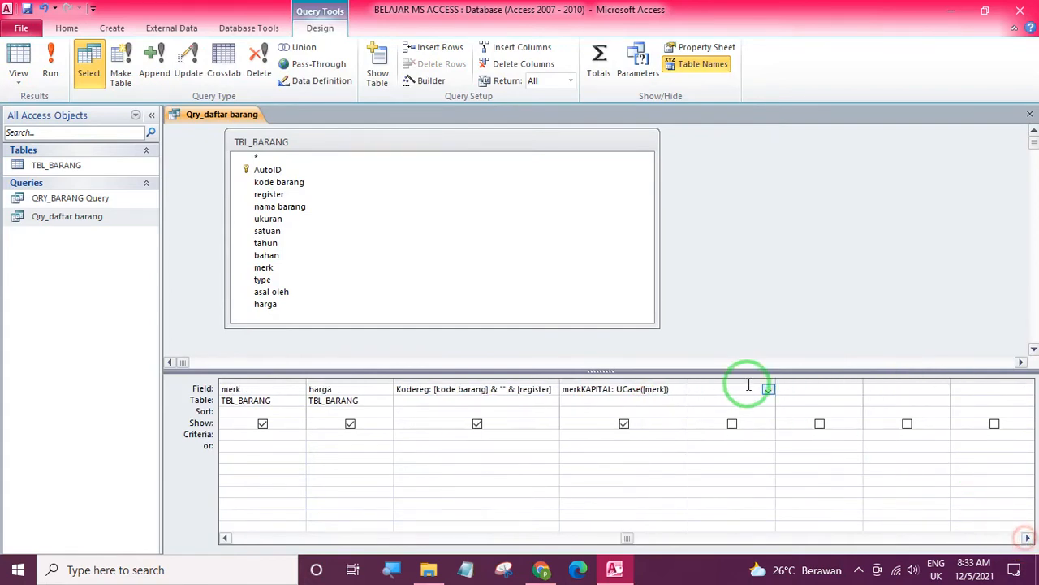
left_click(427, 80)
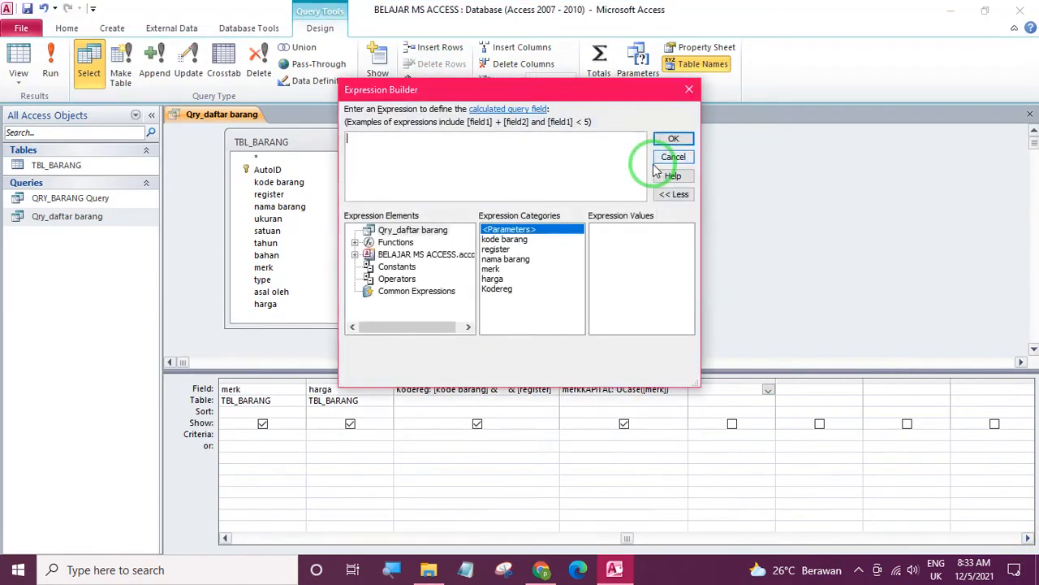
left_click(354, 242)
left_click(422, 254)
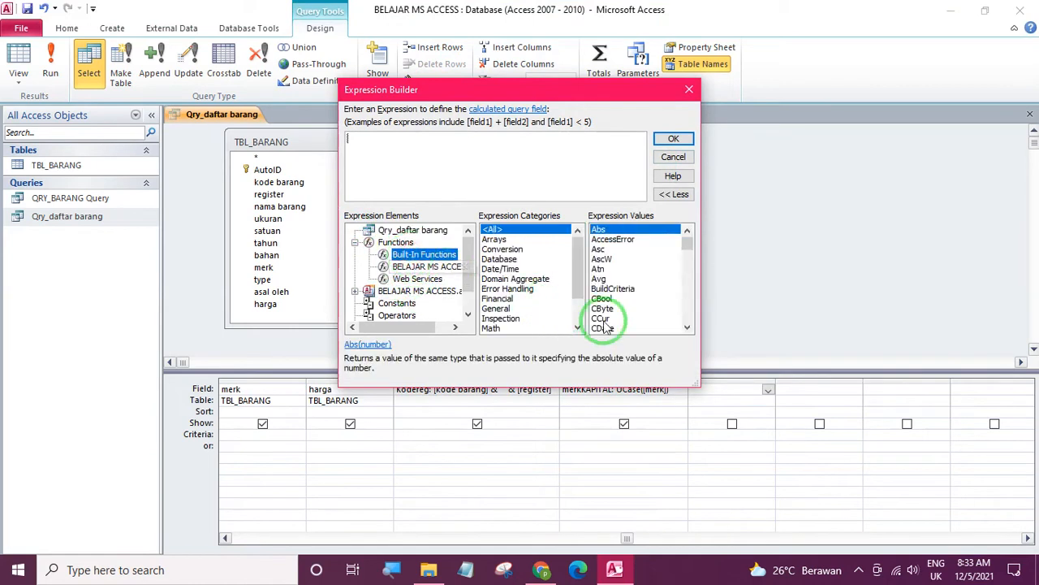
left_click_drag(698, 386, 834, 547)
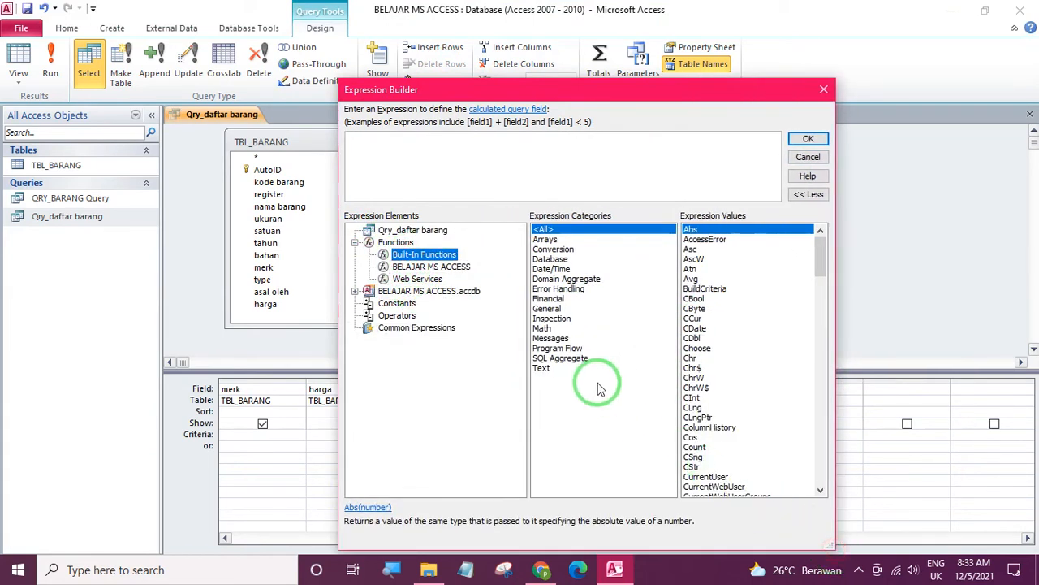
left_click(561, 358)
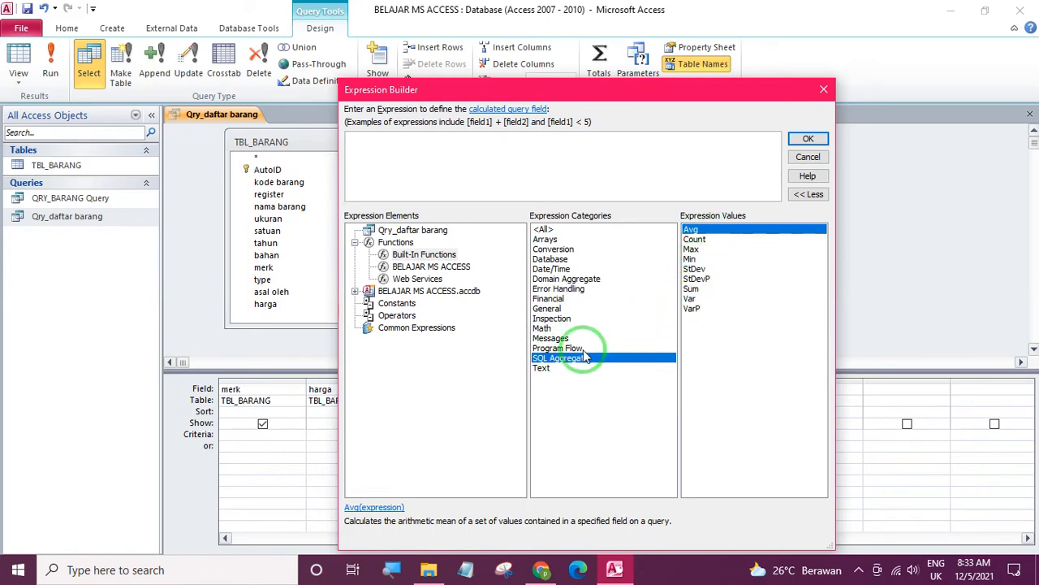
left_click(556, 348)
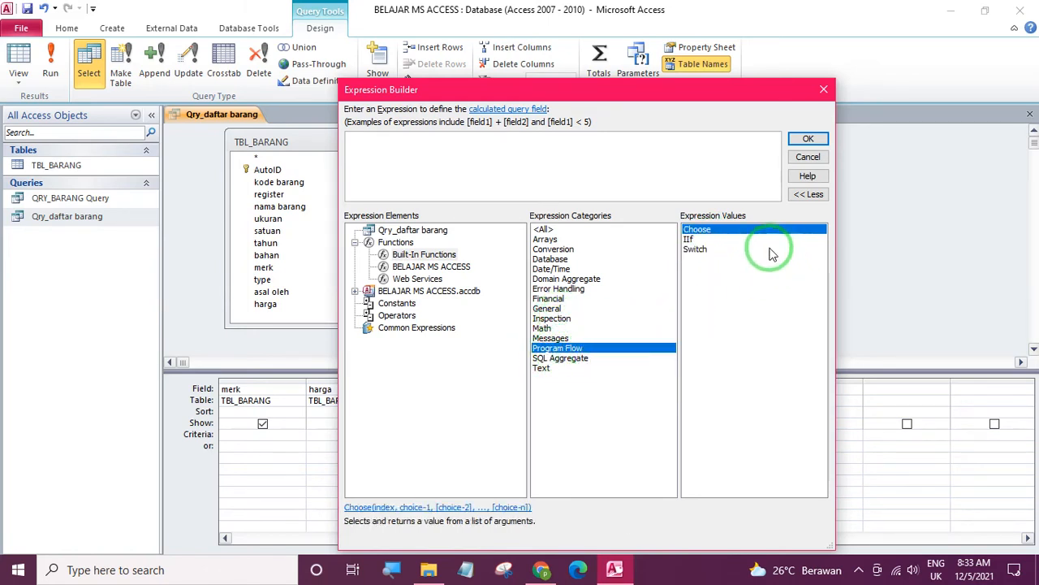
left_click(690, 240)
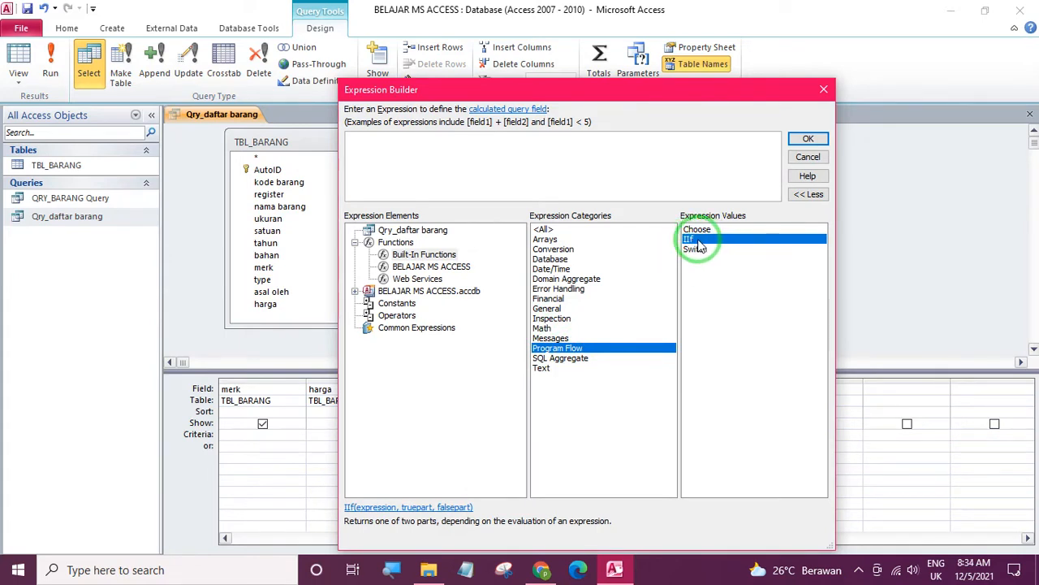
double_click(688, 236)
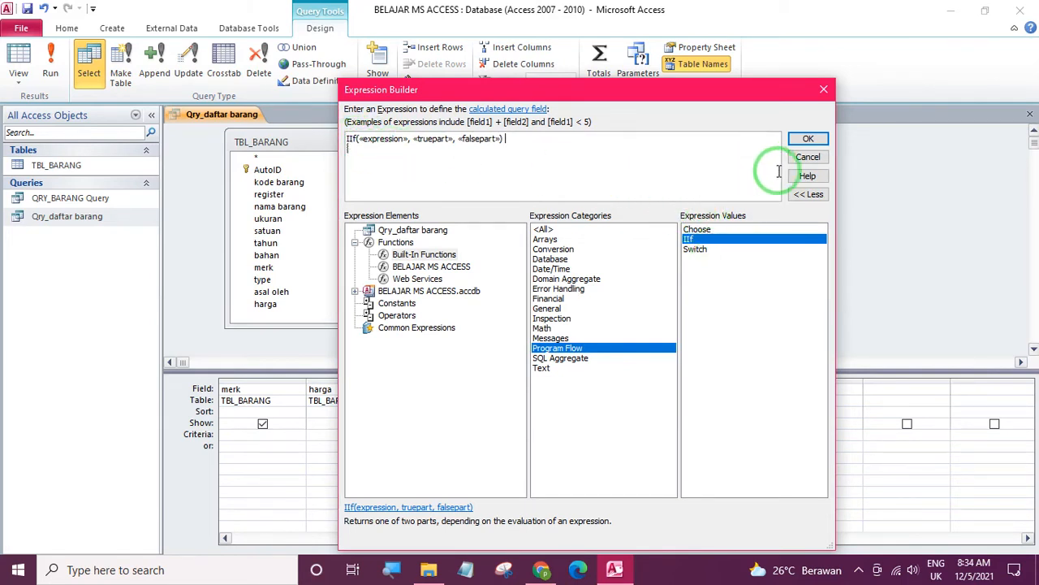
left_click(808, 157)
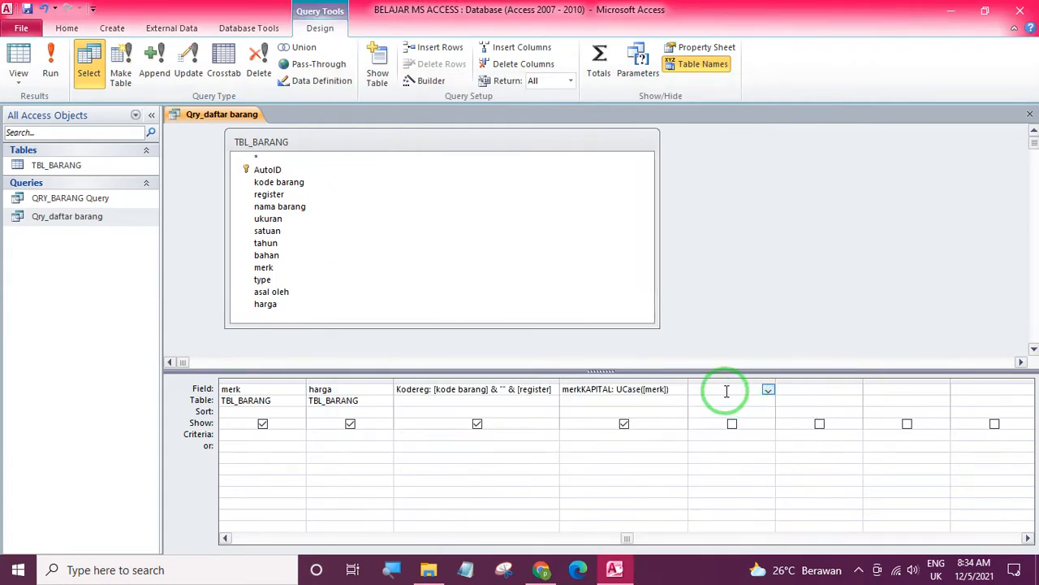
left_click(700, 451)
left_click(701, 390)
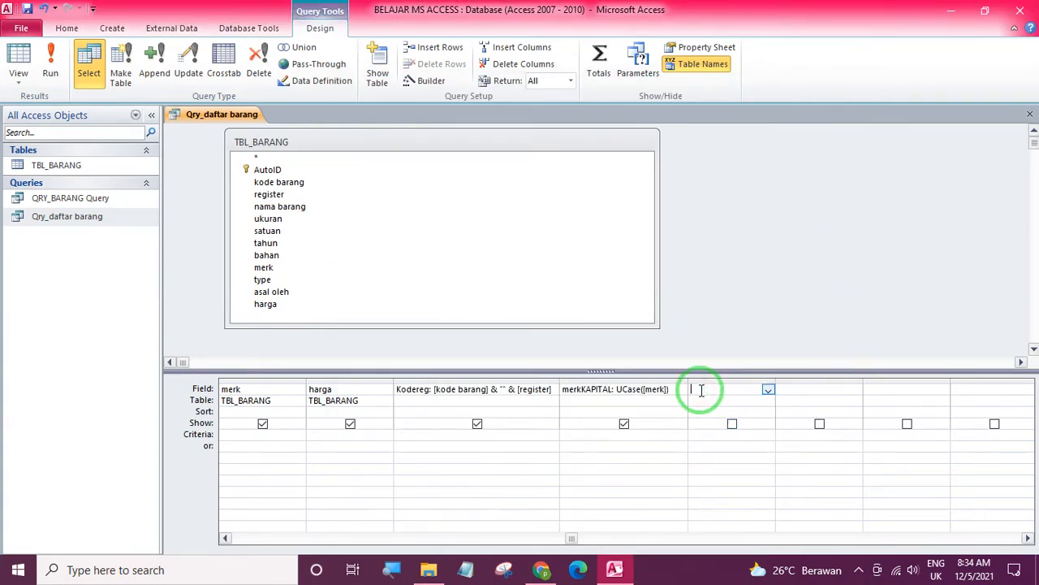
type("=")
left_click(418, 80)
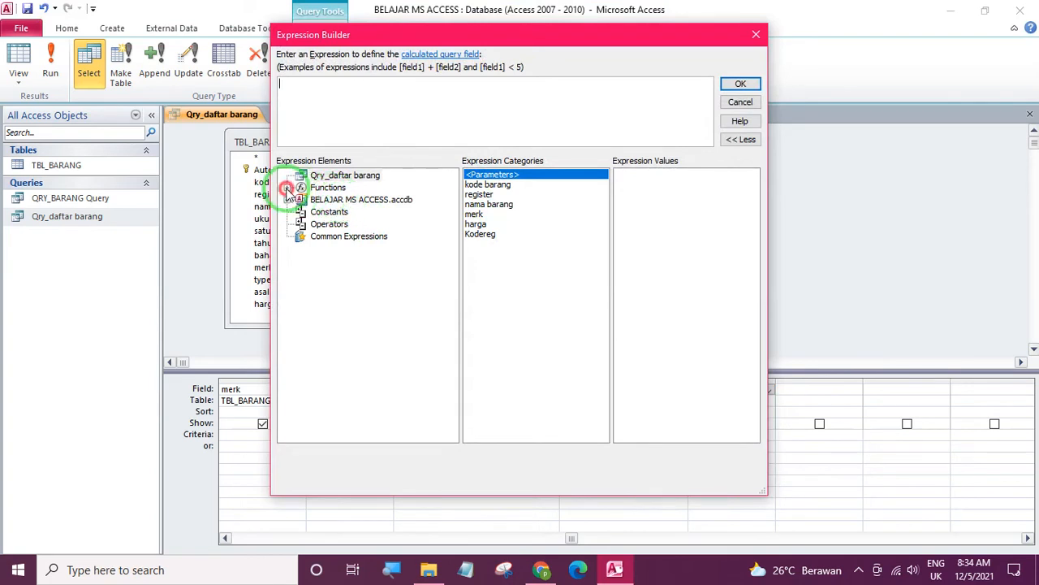
left_click(288, 188)
left_click(356, 199)
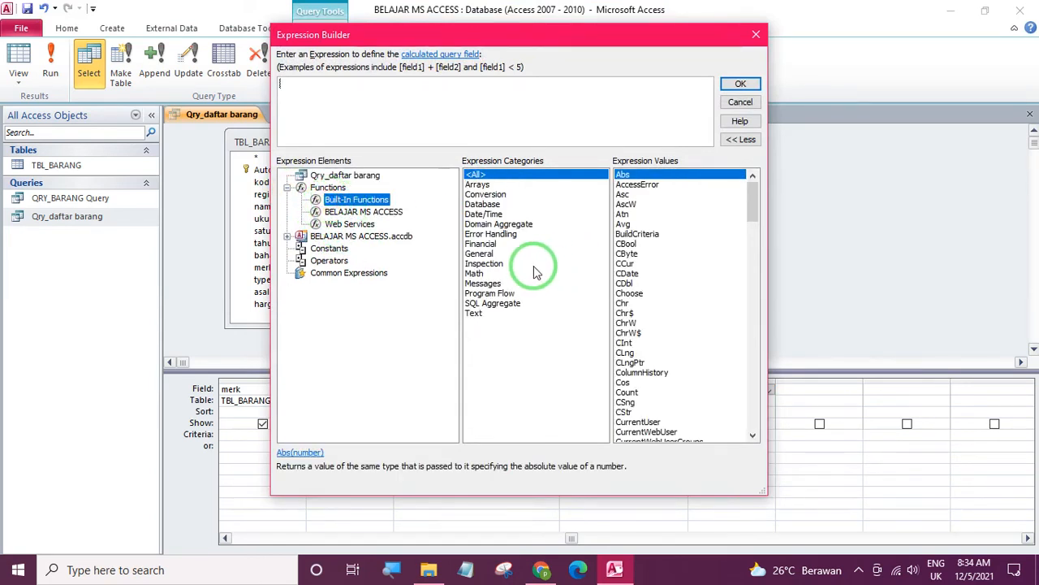
left_click(549, 215)
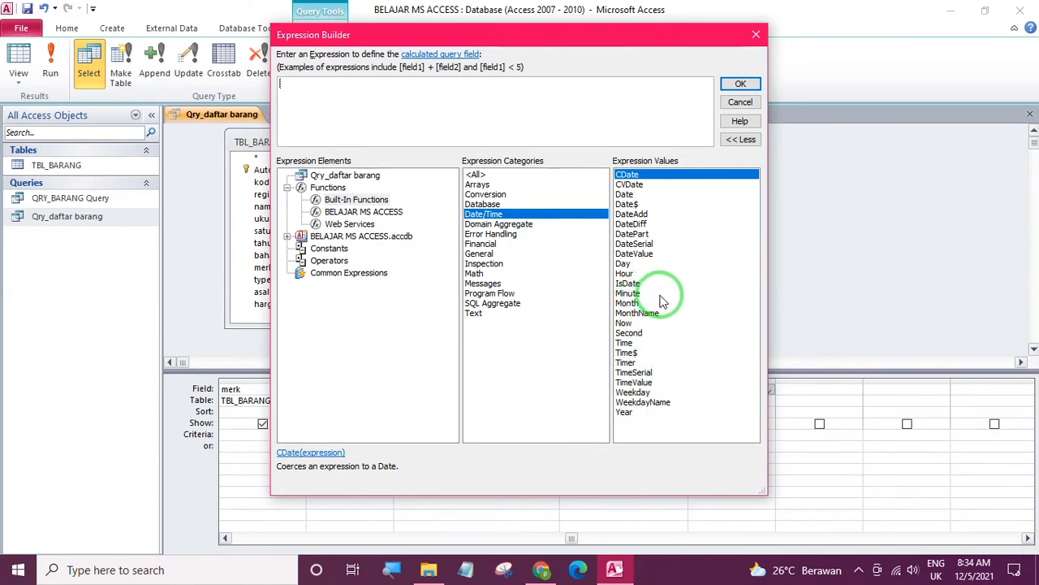
left_click(740, 102)
Step: Add the tahun field from TBL_BARANG to the query grid after merkKAPITAL and display the datasheet
left_click(691, 490)
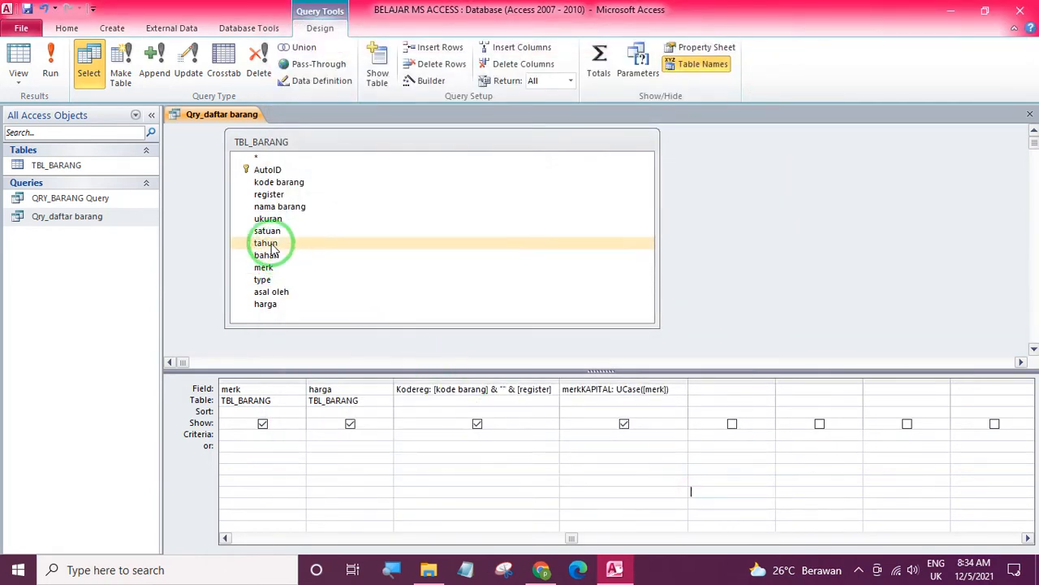
left_click_drag(268, 247, 692, 479)
left_click(15, 57)
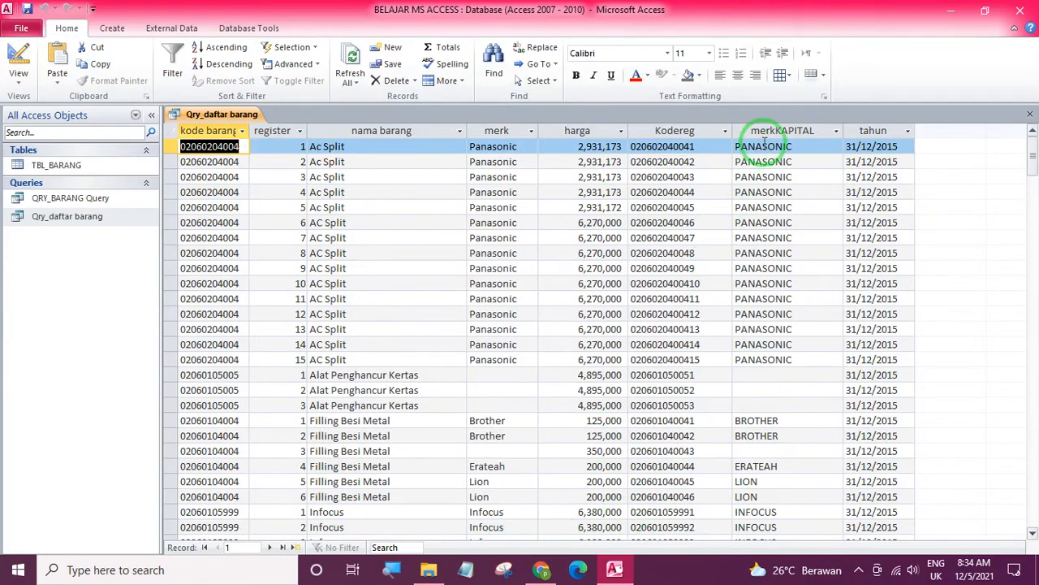
Step: Look through the tahun column's dates across the records, dismiss the battery notice, and return to Design View
scroll(911, 379, "down", 20)
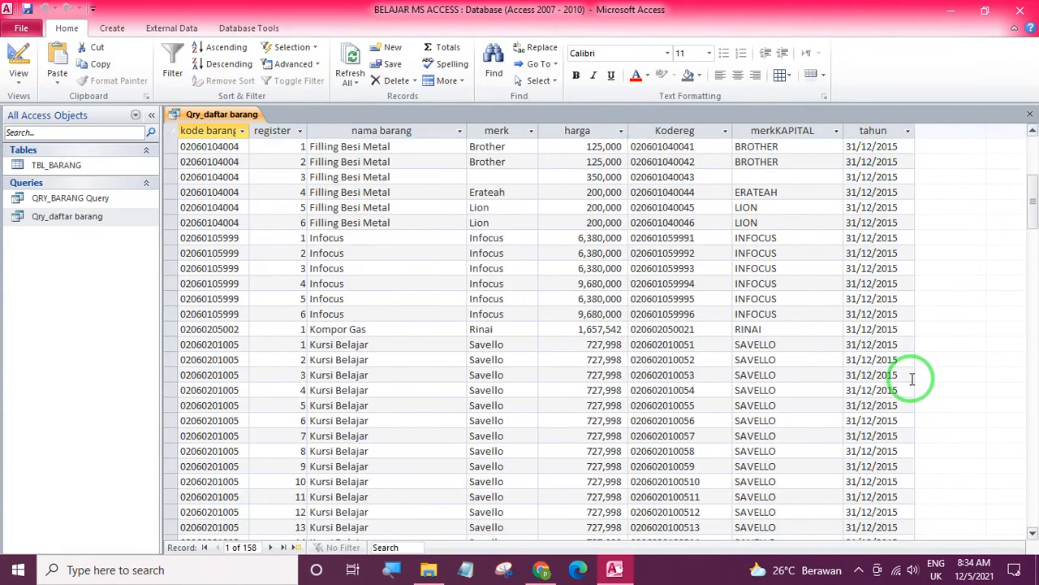
scroll(911, 379, "down", 15)
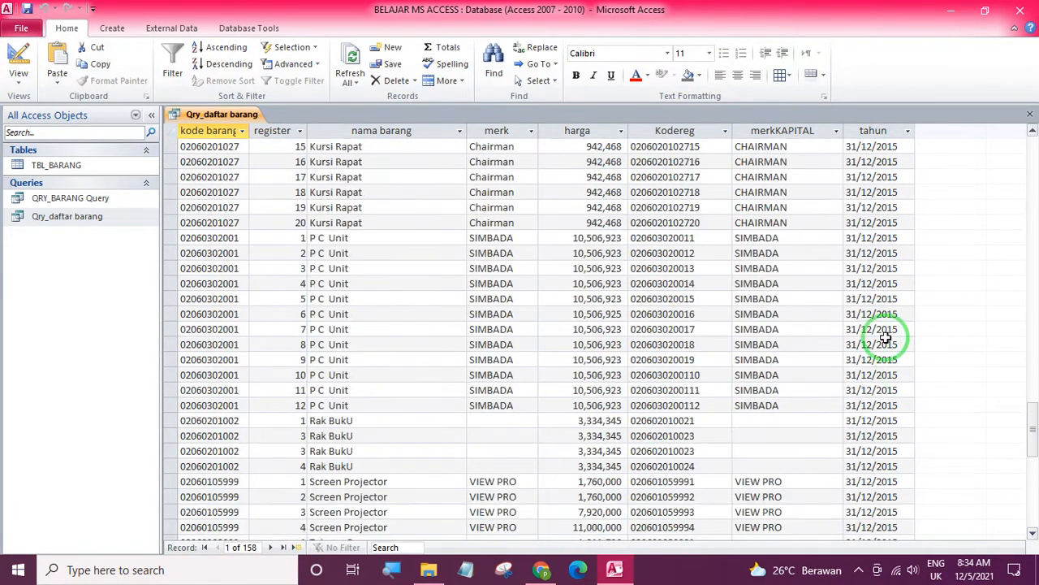
scroll(904, 326, "up", 5)
scroll(905, 326, "up", 20)
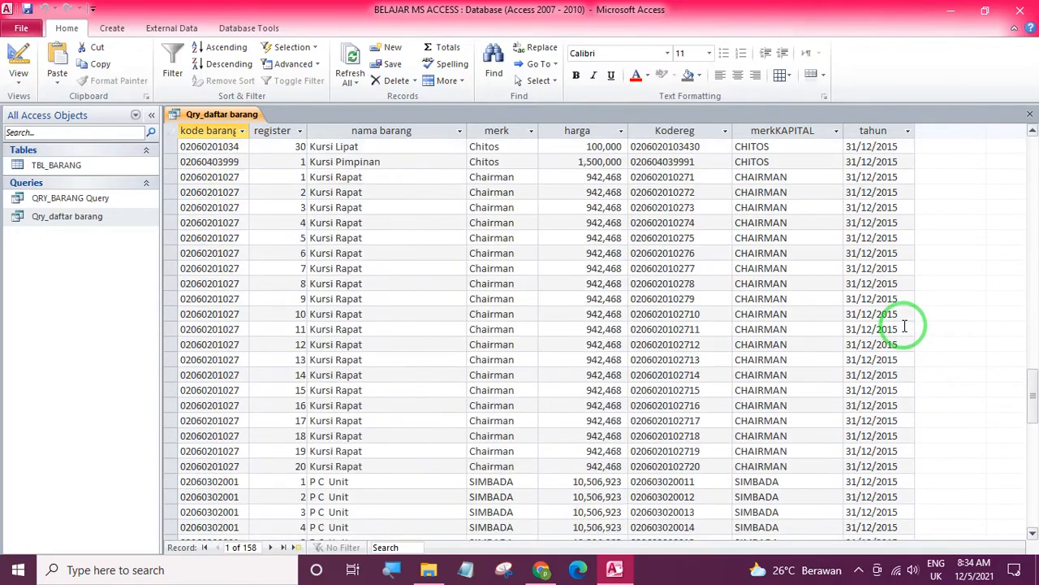
scroll(905, 326, "up", 6)
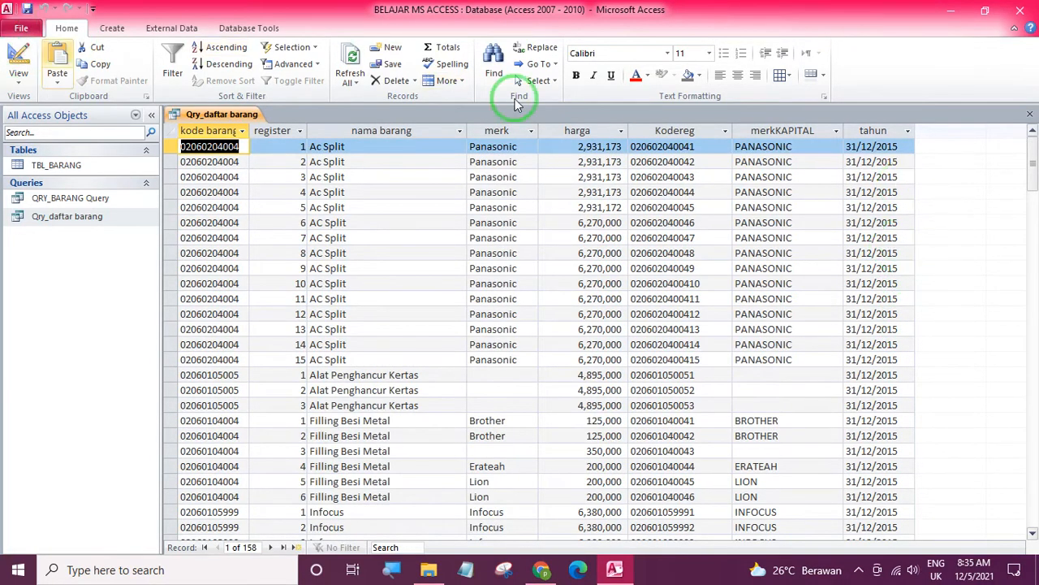
left_click(856, 150)
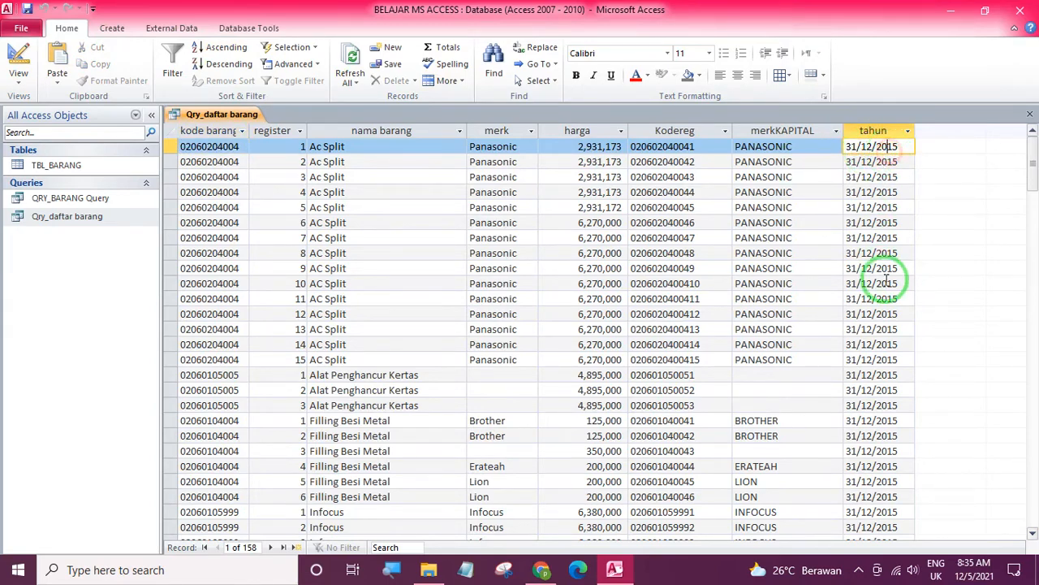
scroll(877, 284, "down", 12)
scroll(907, 324, "down", 20)
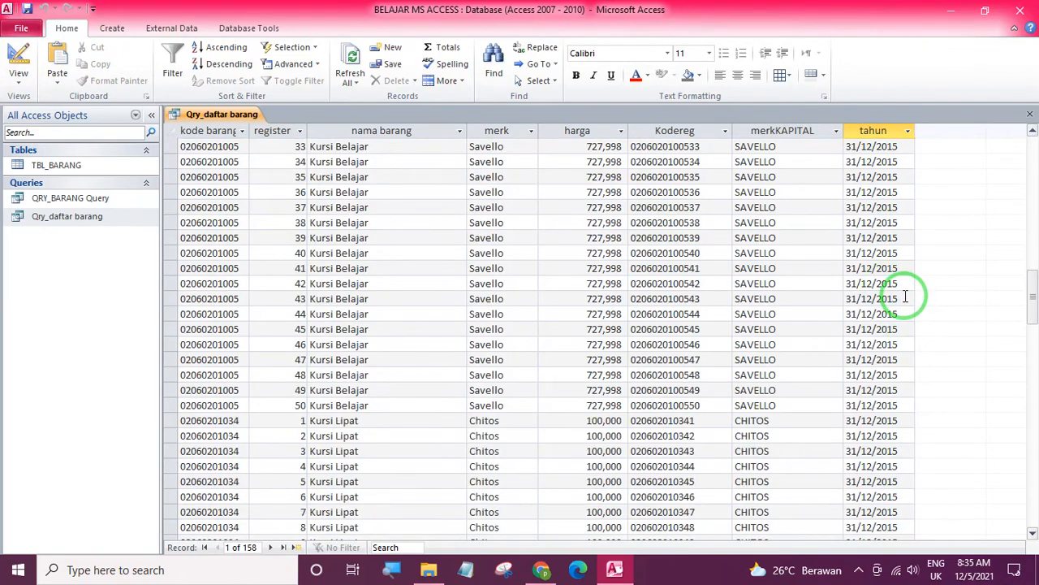
scroll(920, 397, "up", 6)
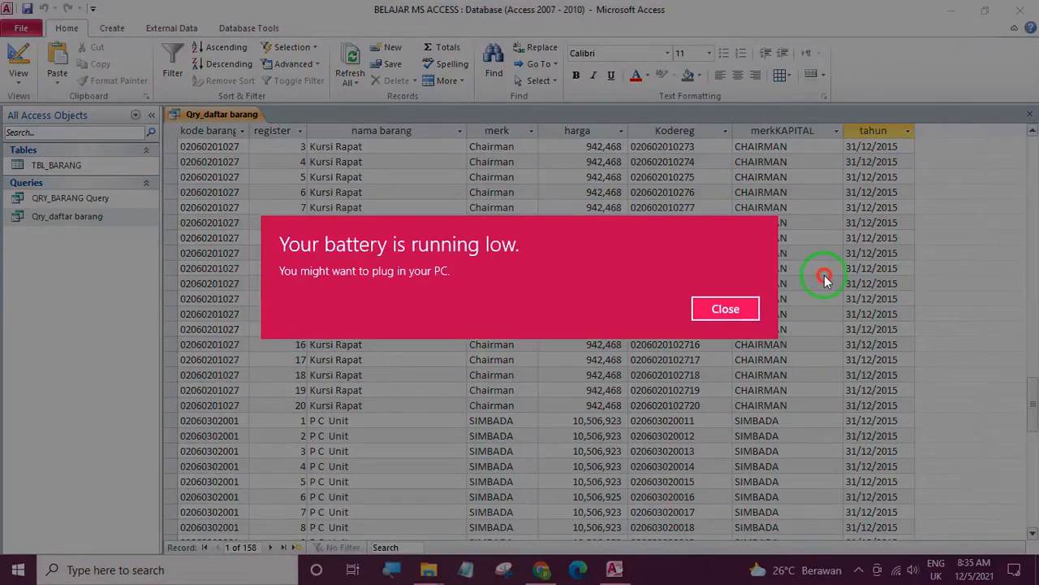
left_click(725, 309)
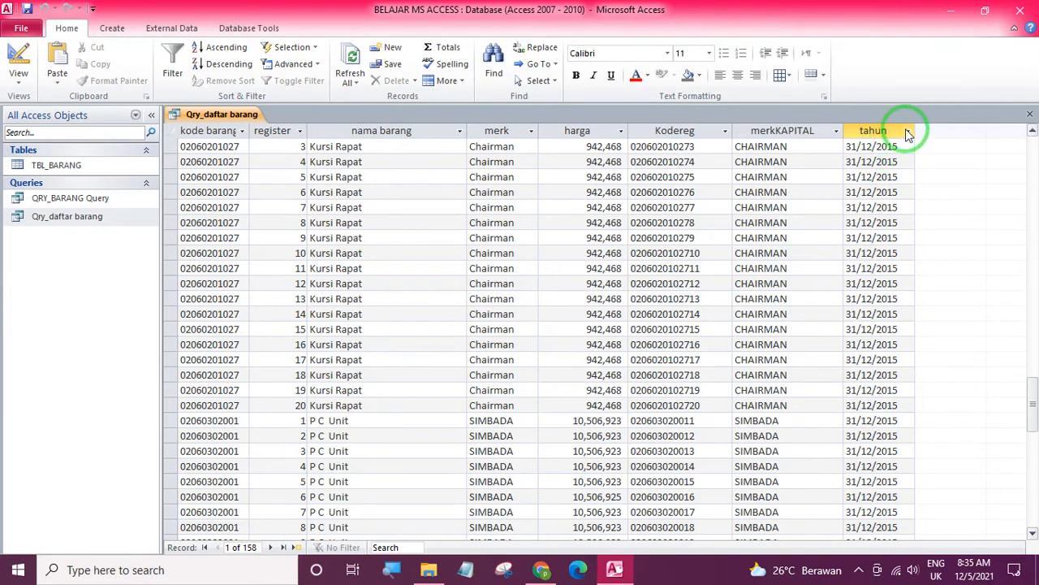
left_click(16, 68)
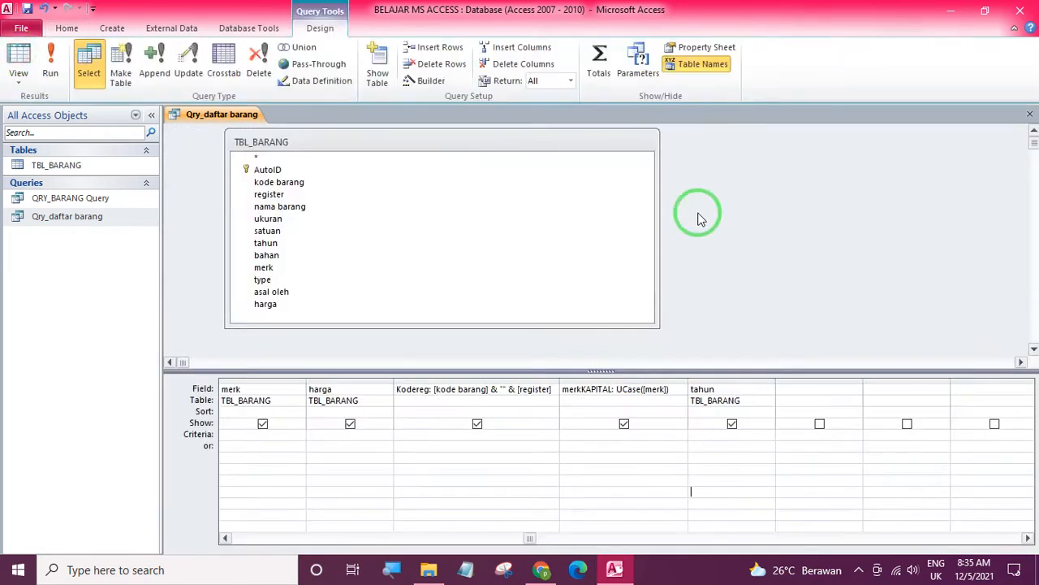
left_click(798, 391)
left_click(426, 81)
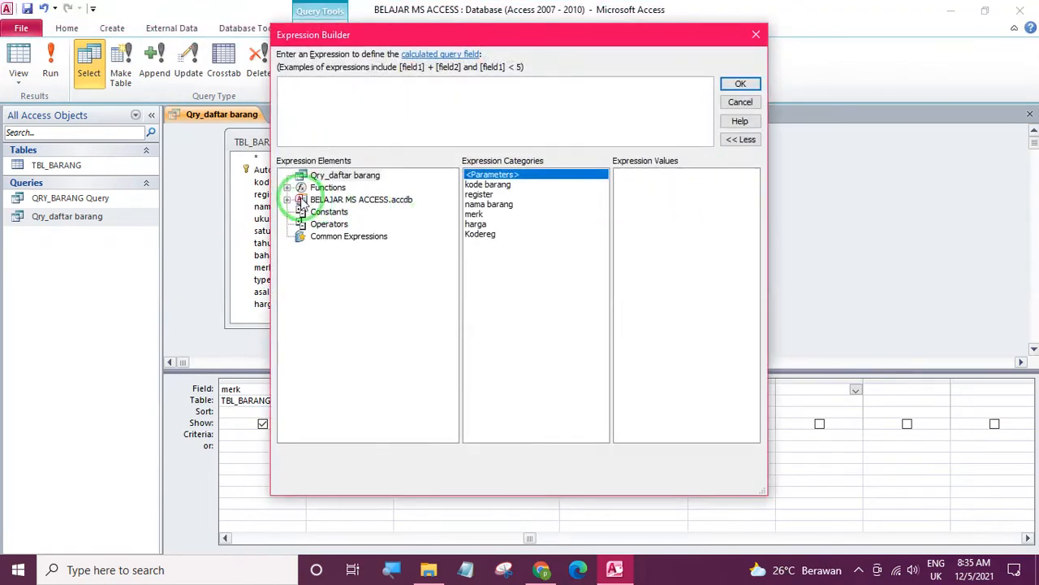
left_click(288, 188)
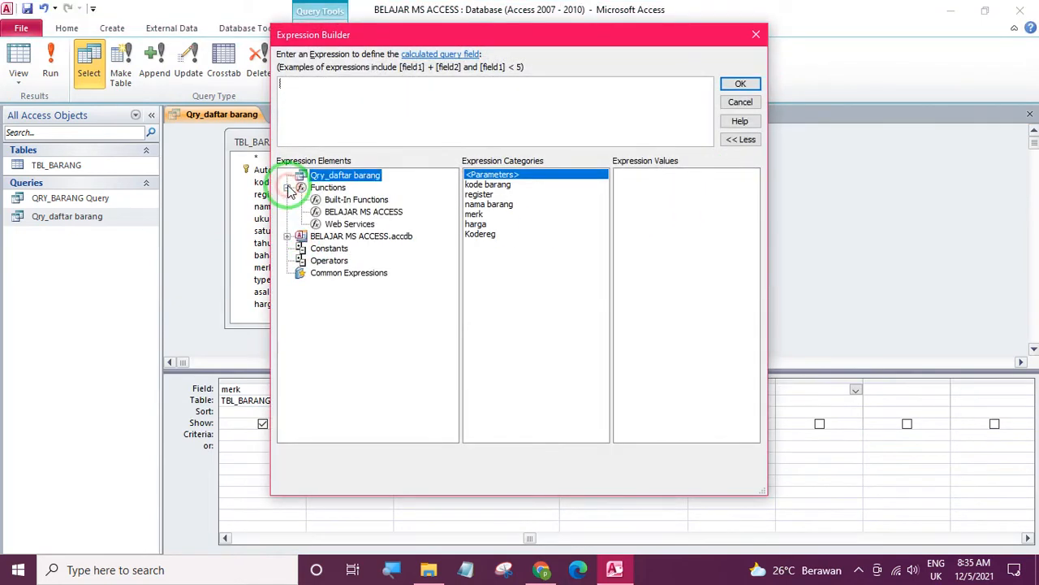
left_click(351, 199)
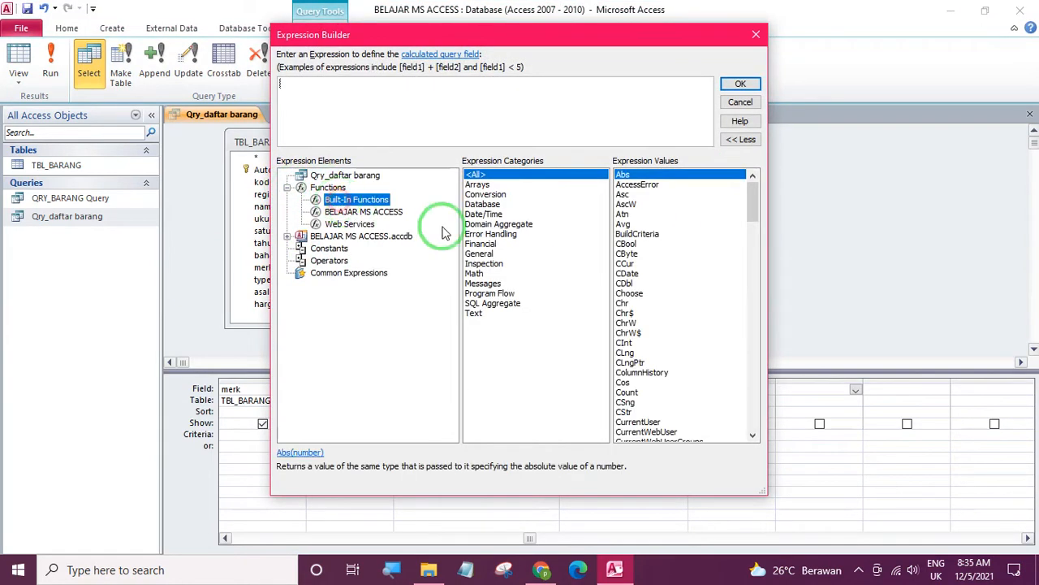
left_click(493, 216)
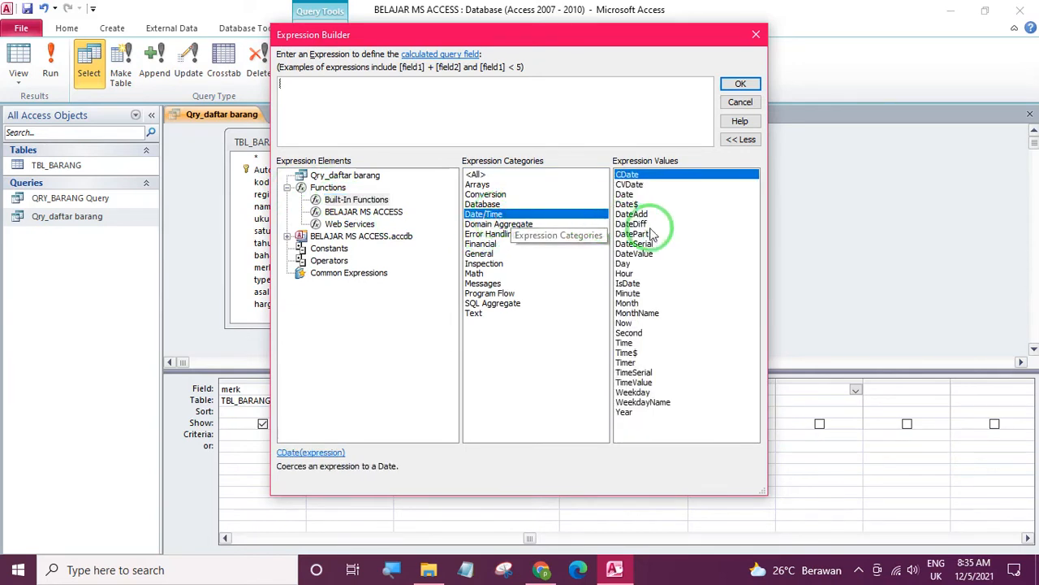
double_click(625, 412)
left_click(312, 91)
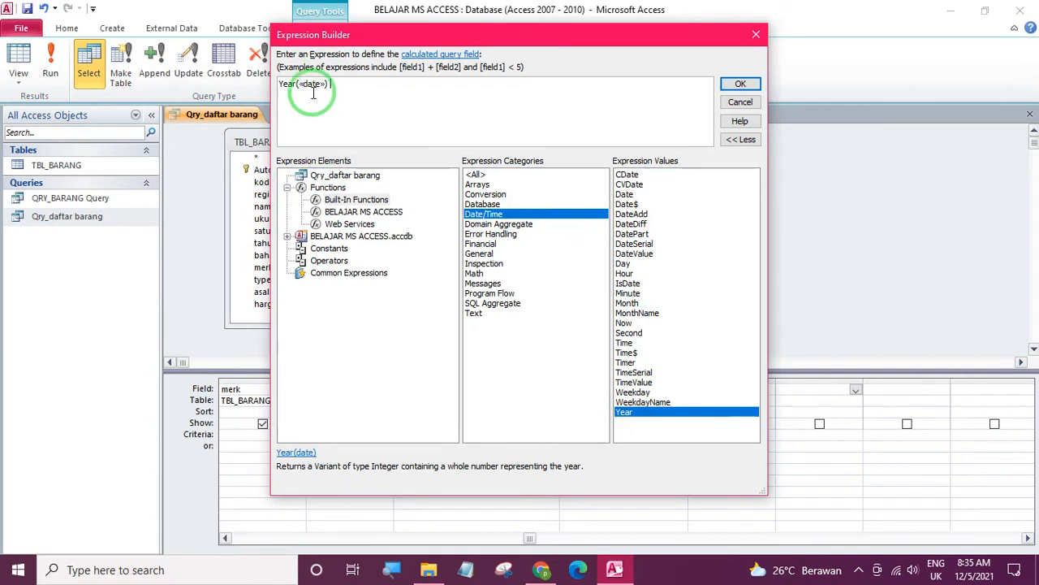
left_click(313, 85)
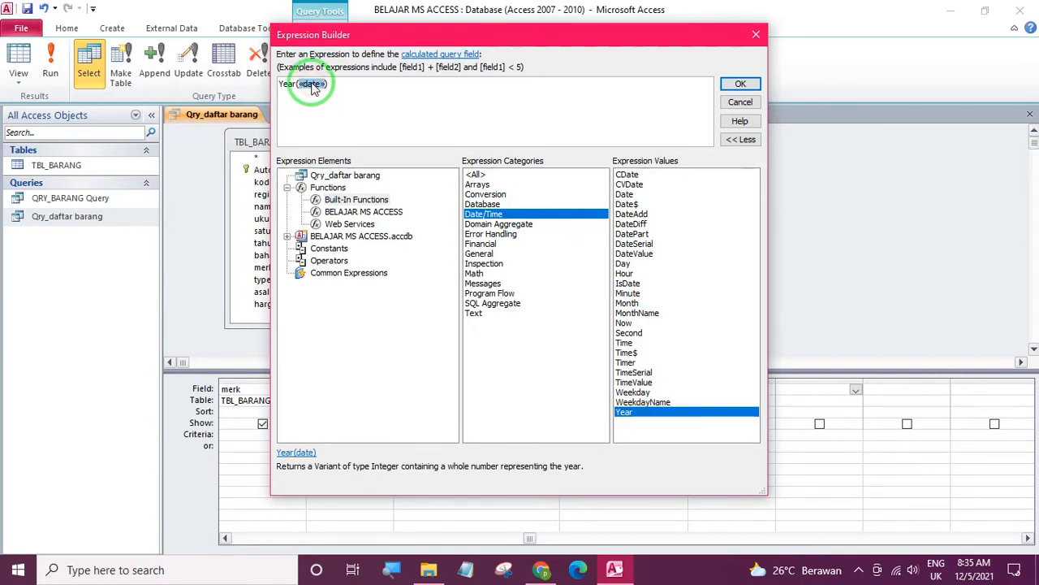
left_click(353, 176)
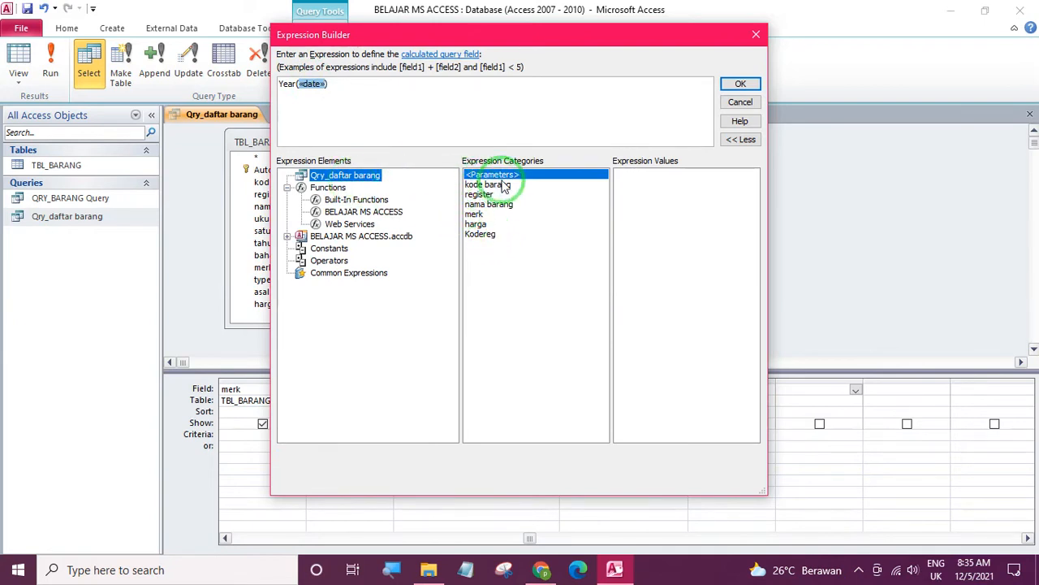
left_click(740, 101)
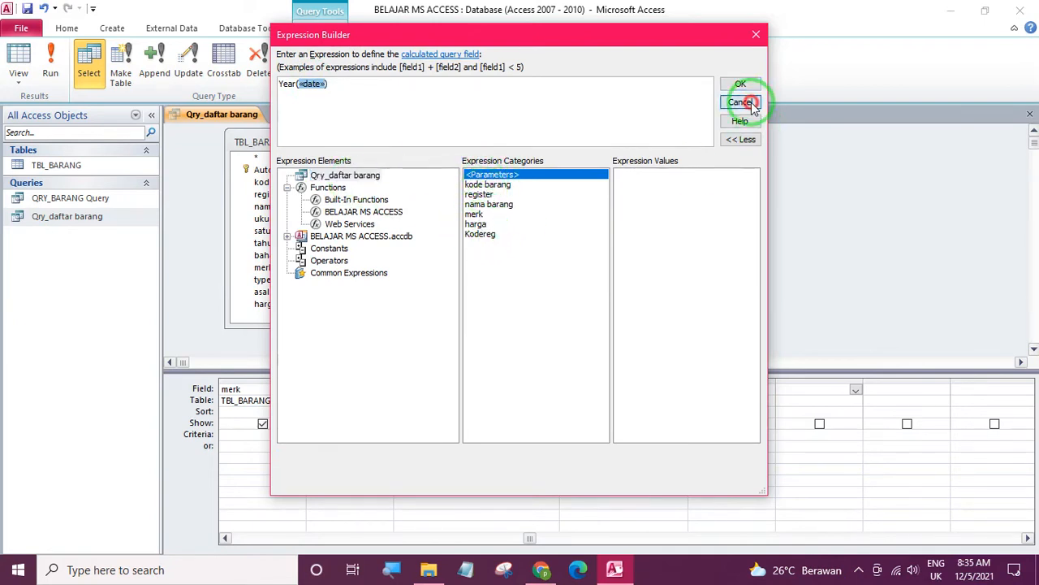
left_click_drag(716, 389, 654, 382)
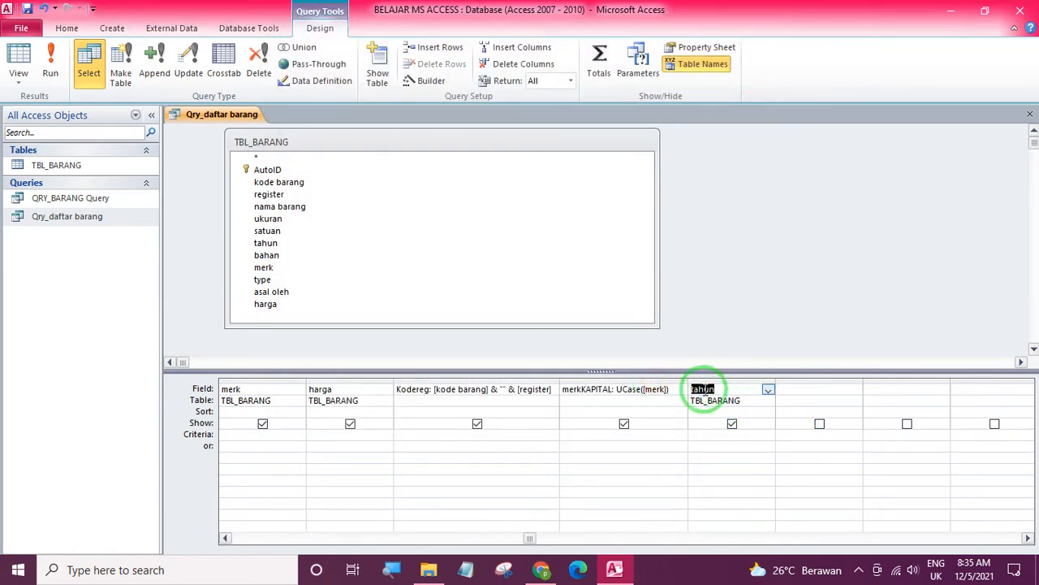
left_click_drag(306, 135, 360, 146)
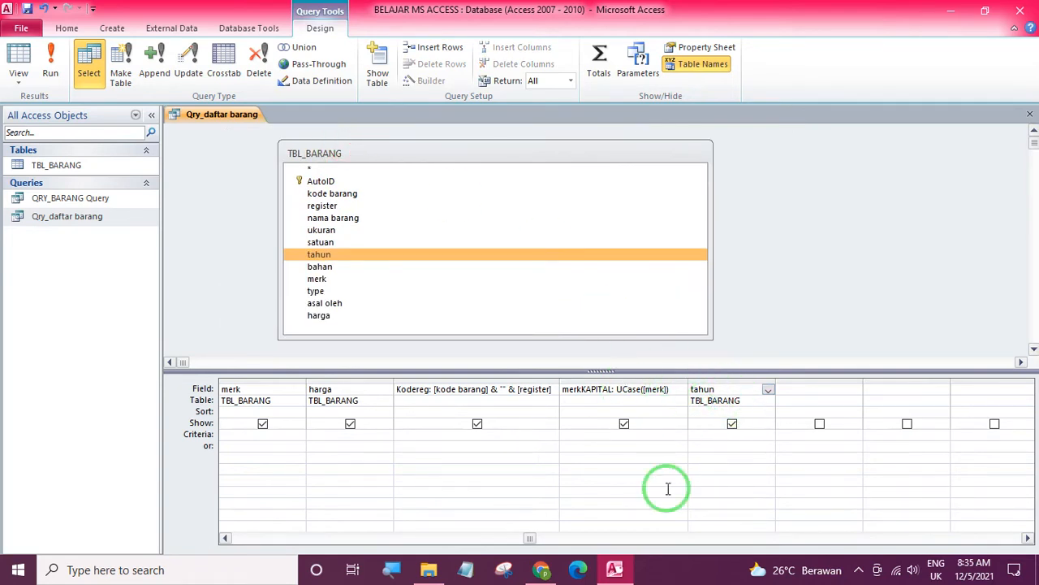
left_click(713, 499)
mouse_move(329, 291)
left_mouse_down()
mouse_move(820, 392)
mouse_move(772, 391)
left_mouse_up()
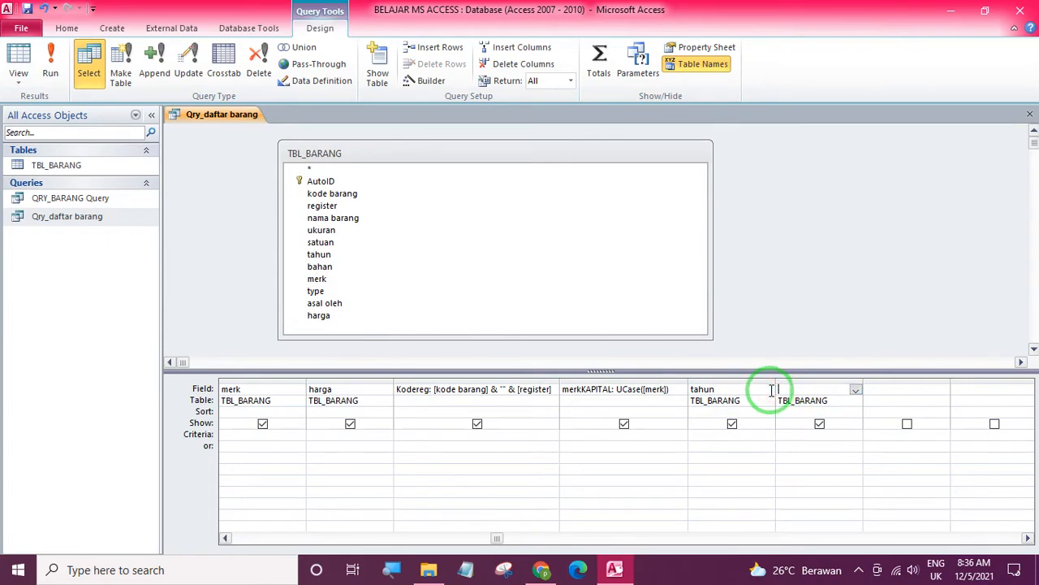
left_click(799, 480)
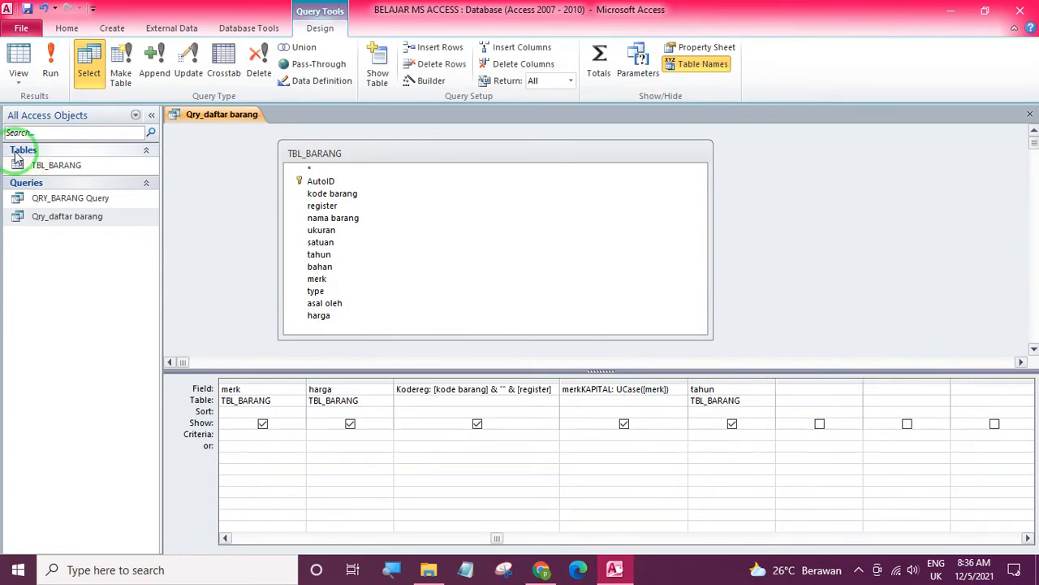
Step: Open the Expression Builder for the empty column after tahun and insert the built-in Date/Time function Year
left_click(783, 390)
left_click(420, 80)
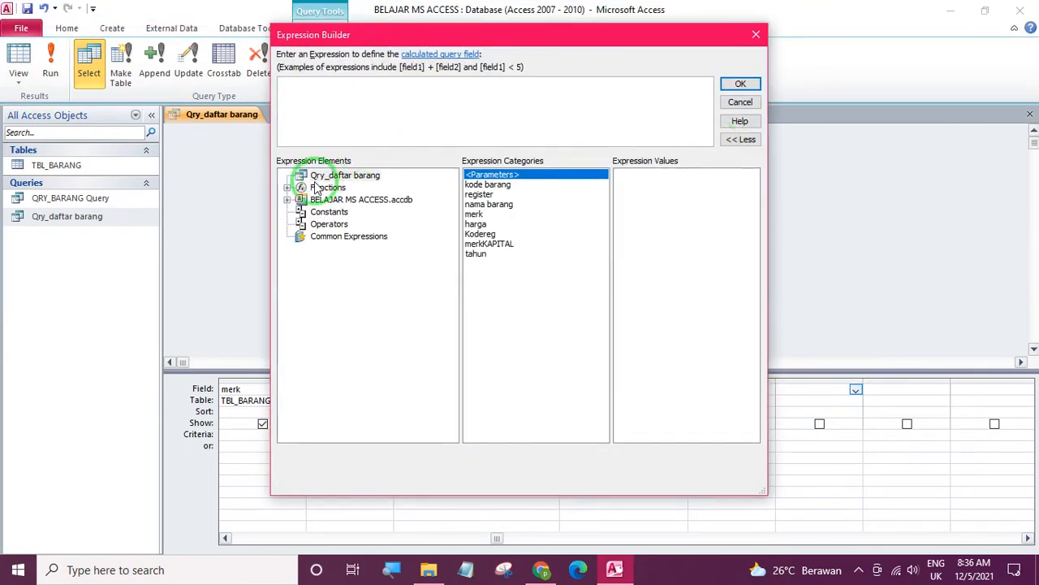
left_click(287, 188)
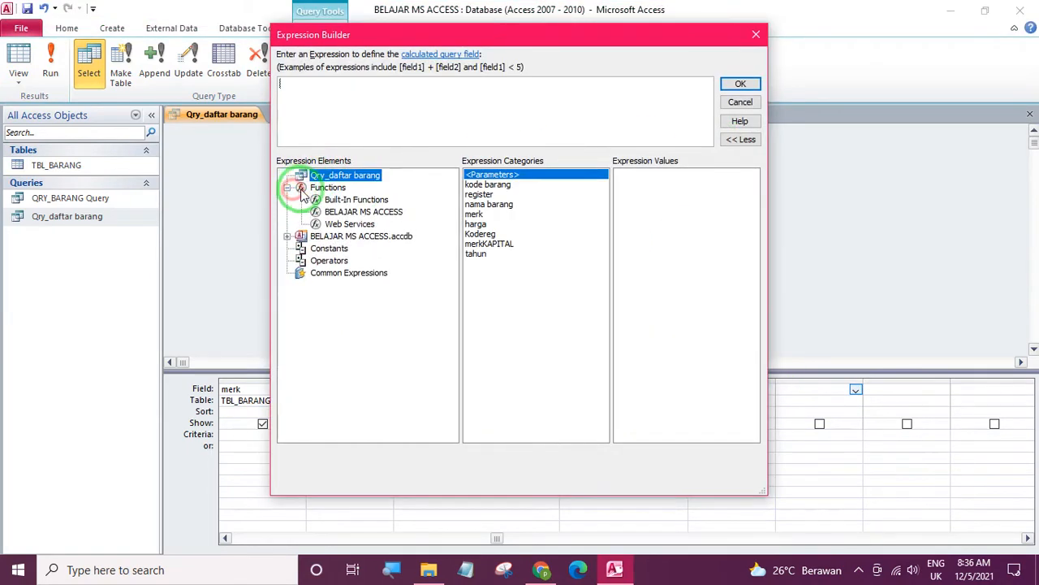
left_click(339, 200)
left_click(484, 214)
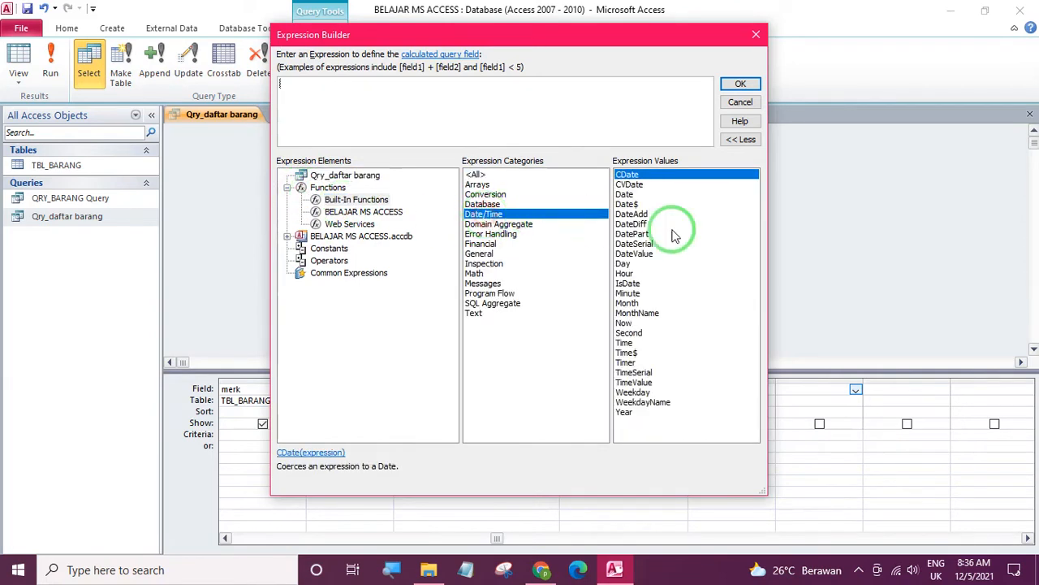
double_click(623, 412)
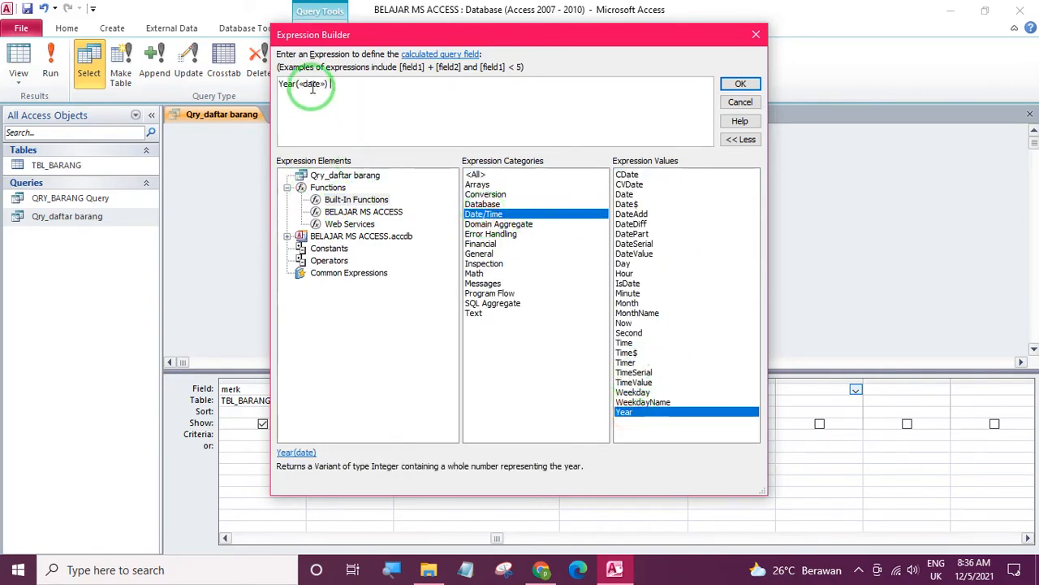
Step: Complete the expression as Year([tahun]) using the query's tahun field as the date argument, and add it to the query
left_click(357, 175)
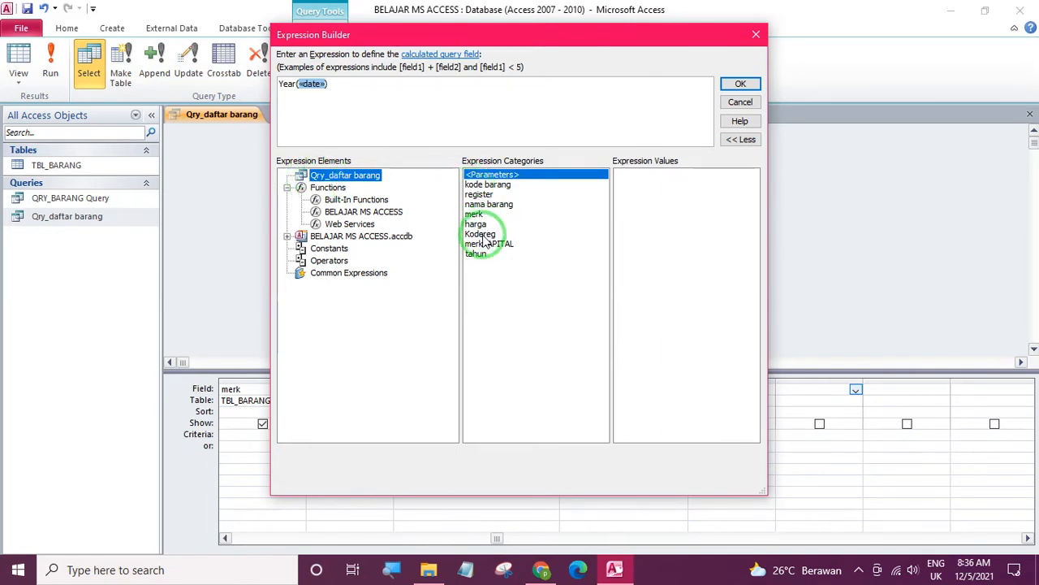
double_click(476, 254)
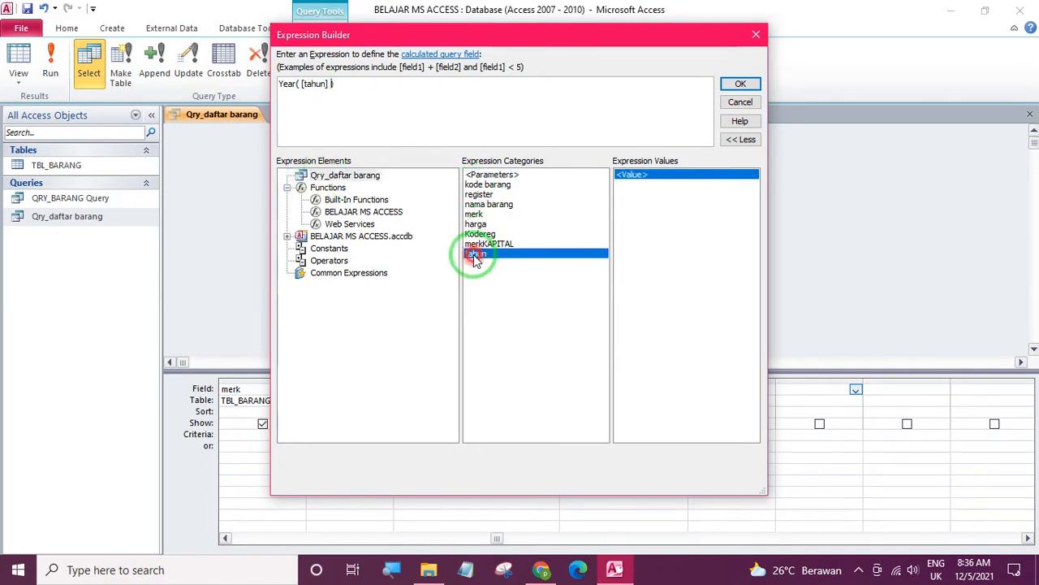
left_click(747, 83)
left_click(831, 476)
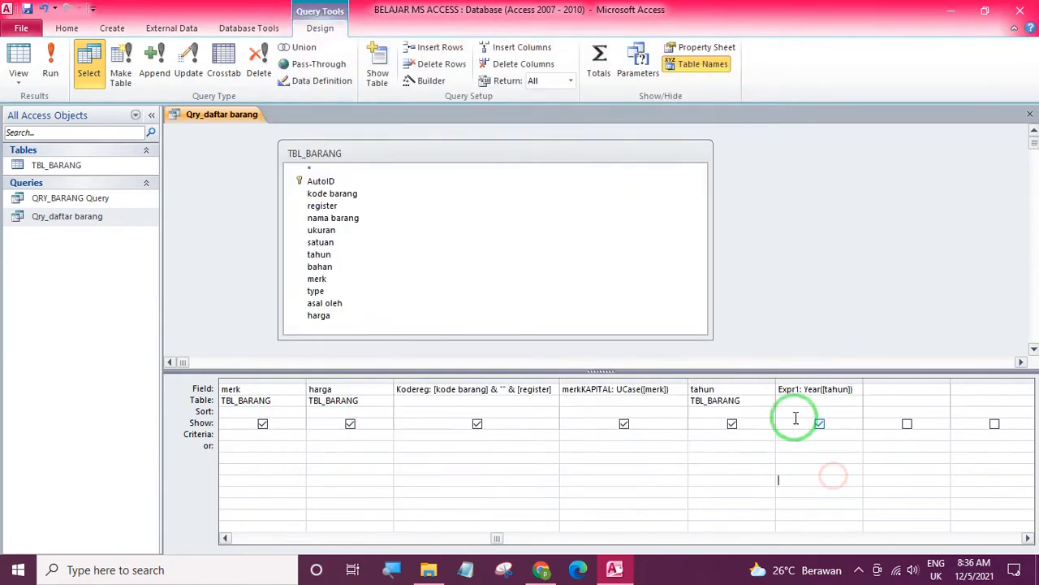
Step: Name the new year column tahun and try to show the query in Datasheet view
left_click(788, 380)
double_click(787, 388)
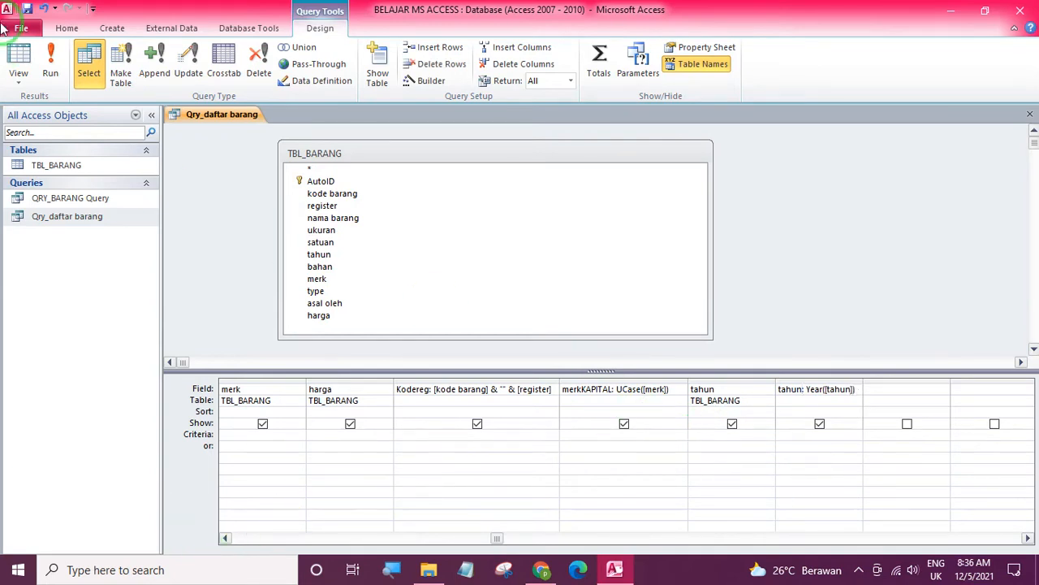
left_click(18, 53)
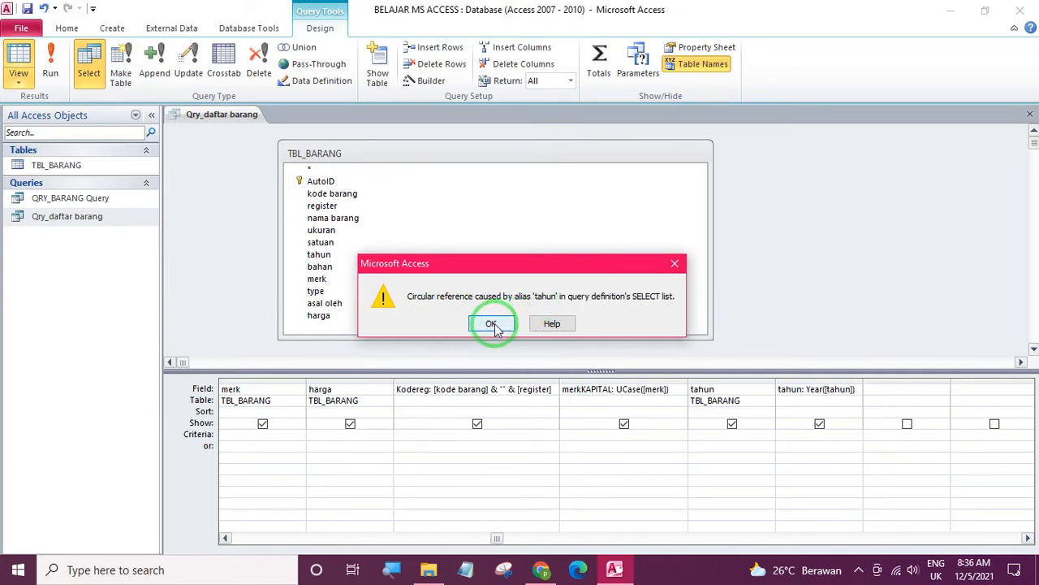
left_click(491, 324)
Step: Change the year column's alias to uppercase TAHUN and try to show the query results again
left_click(804, 389)
key("BackSpace")
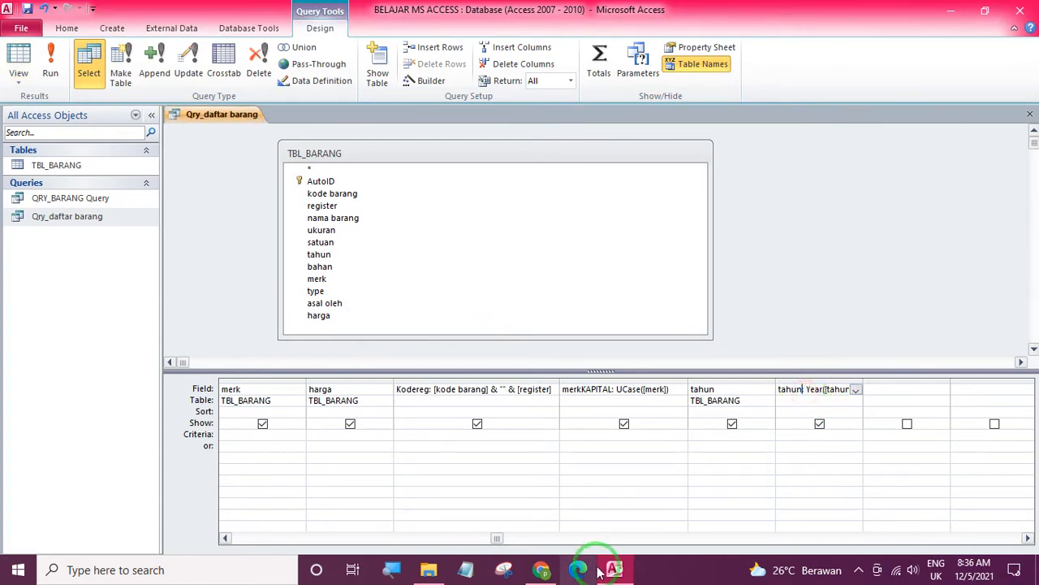
key("BackSpace")
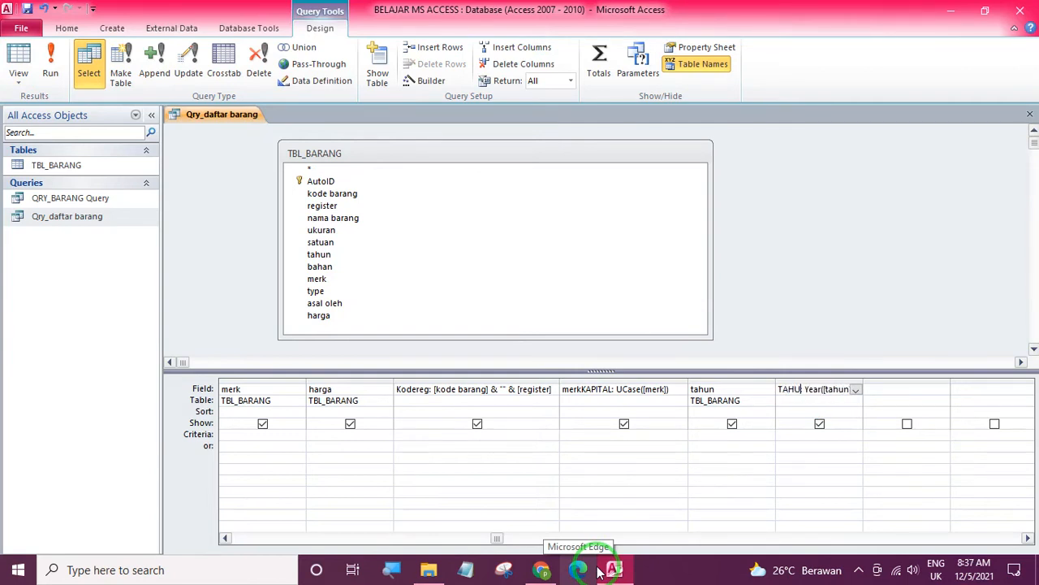
left_click(827, 431)
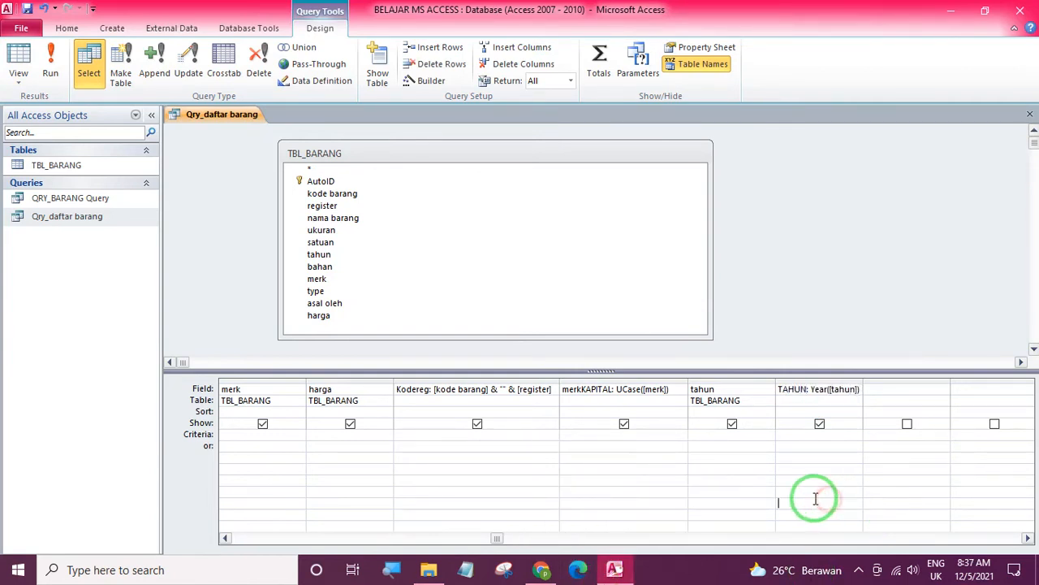
left_click(21, 59)
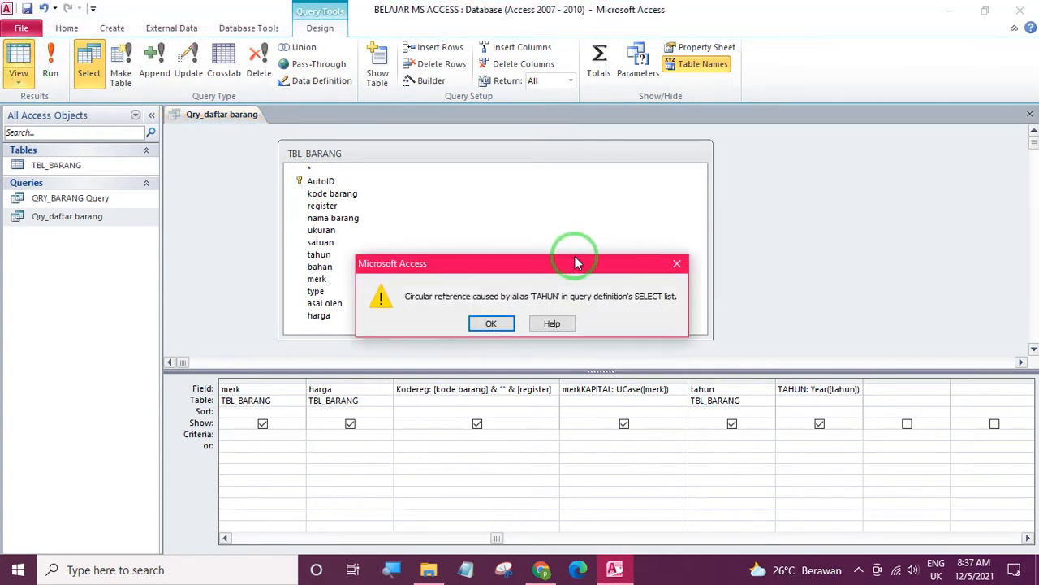
left_click(505, 324)
Step: Rename the Year([tahun]) column's alias to THN and show the query in Datasheet view
left_click(806, 393)
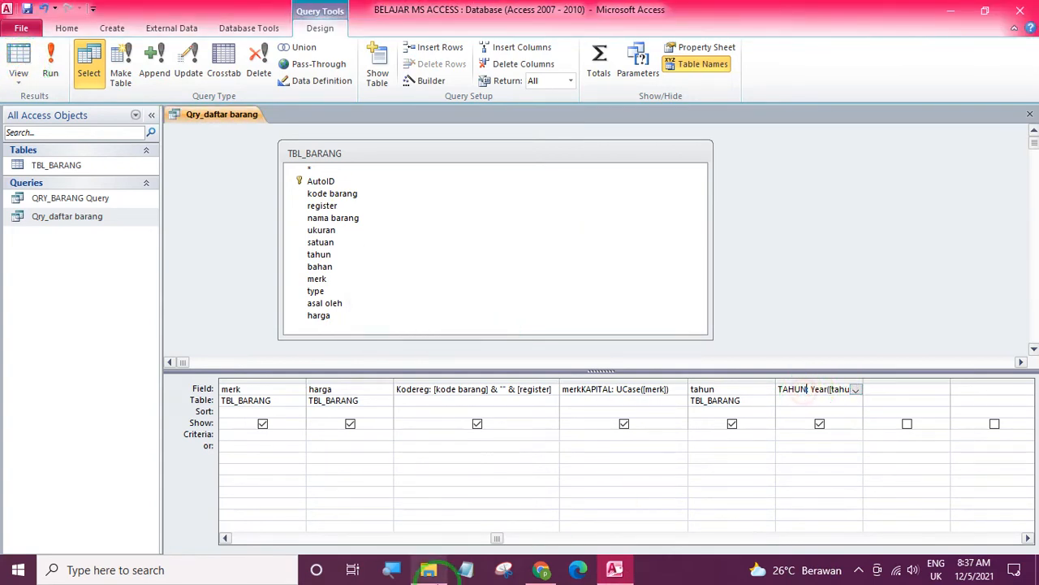
key("BackSpace")
key("BackSpace")
key("BackSpace")
key("BackSpace")
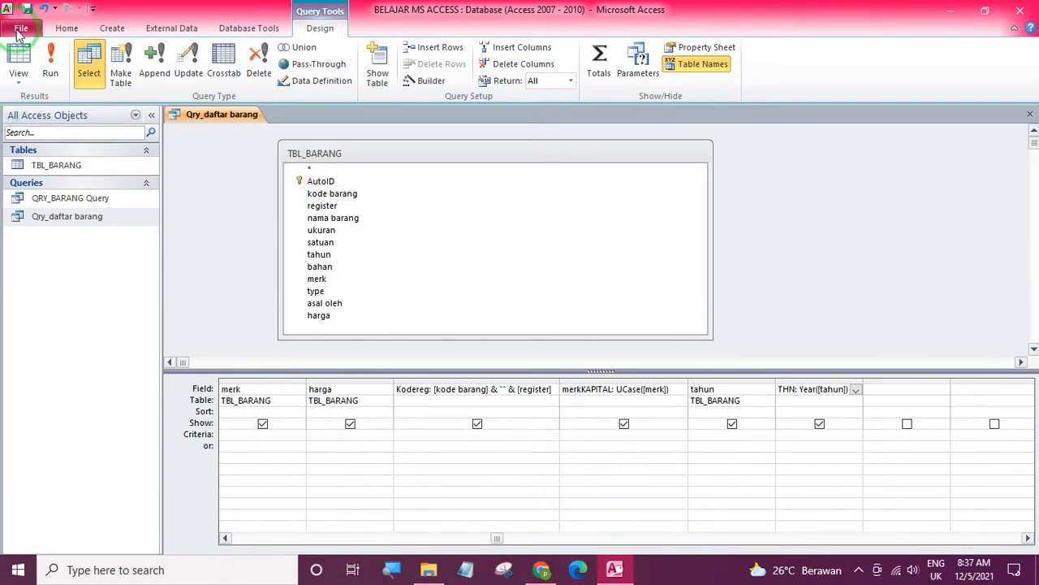
left_click(18, 55)
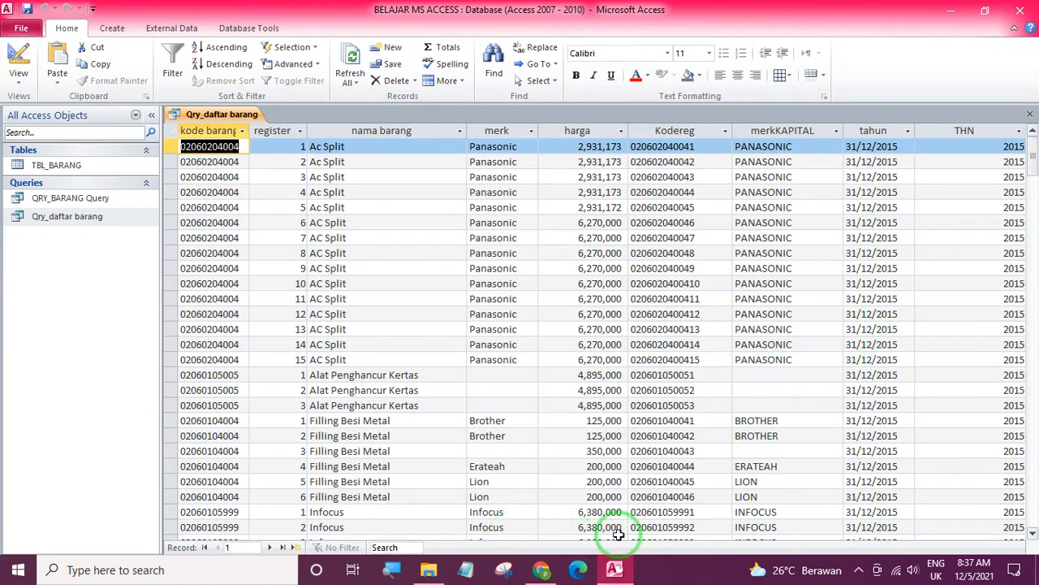
Step: Collapse the Navigation Pane and fit the THN column's width to its contents
left_click(151, 114)
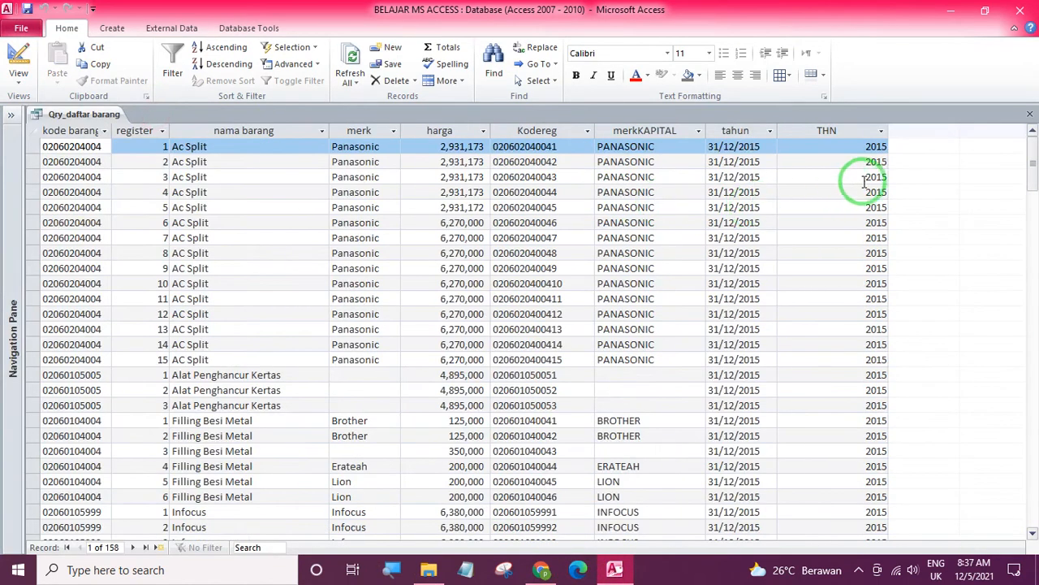
double_click(889, 131)
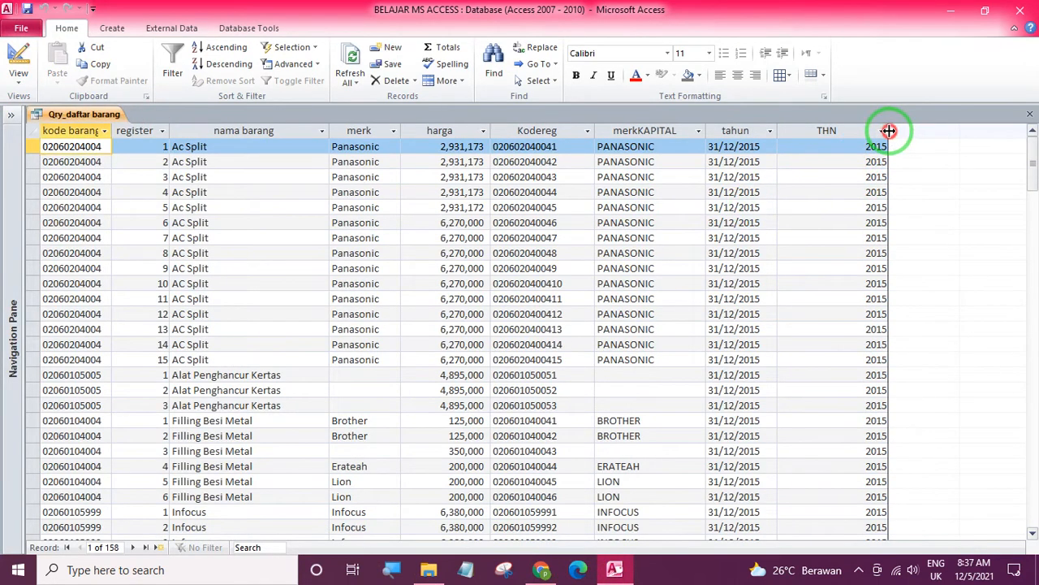
scroll(800, 244, "down", 15)
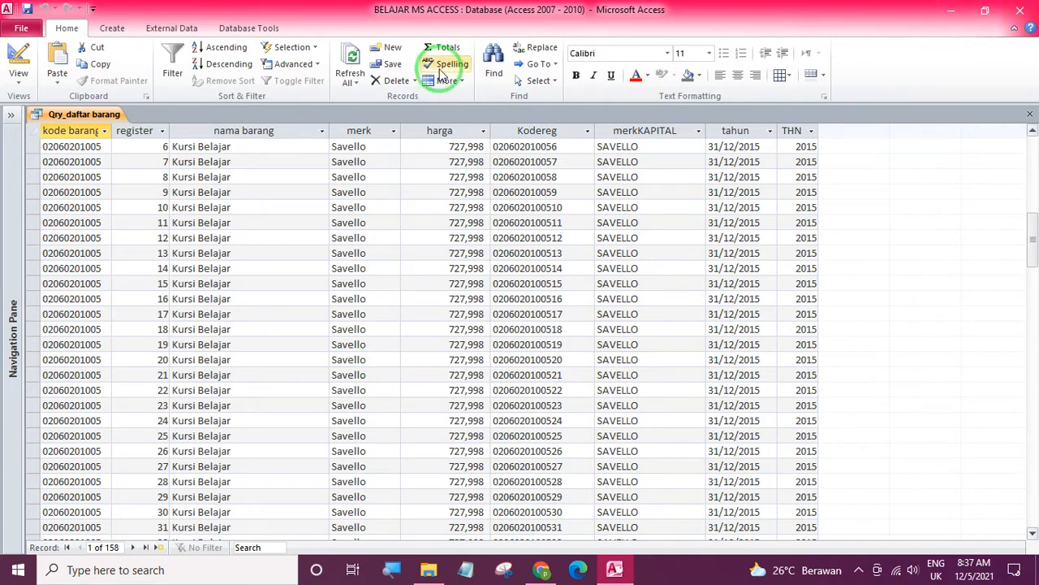
Step: Widen the THN column slightly in the query design grid, and review the THN values in Datasheet view
left_click(12, 63)
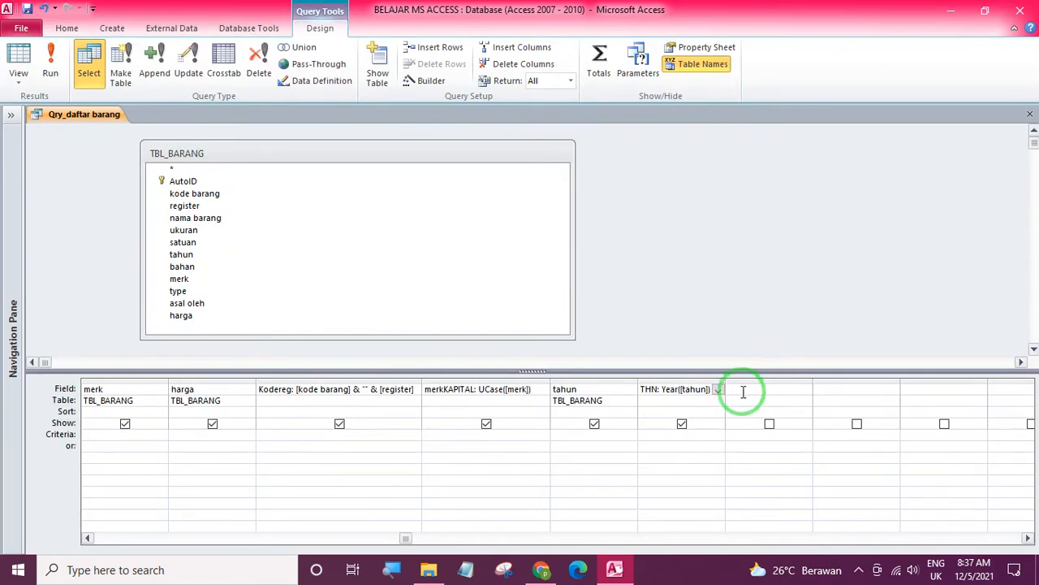
left_click_drag(726, 379, 751, 381)
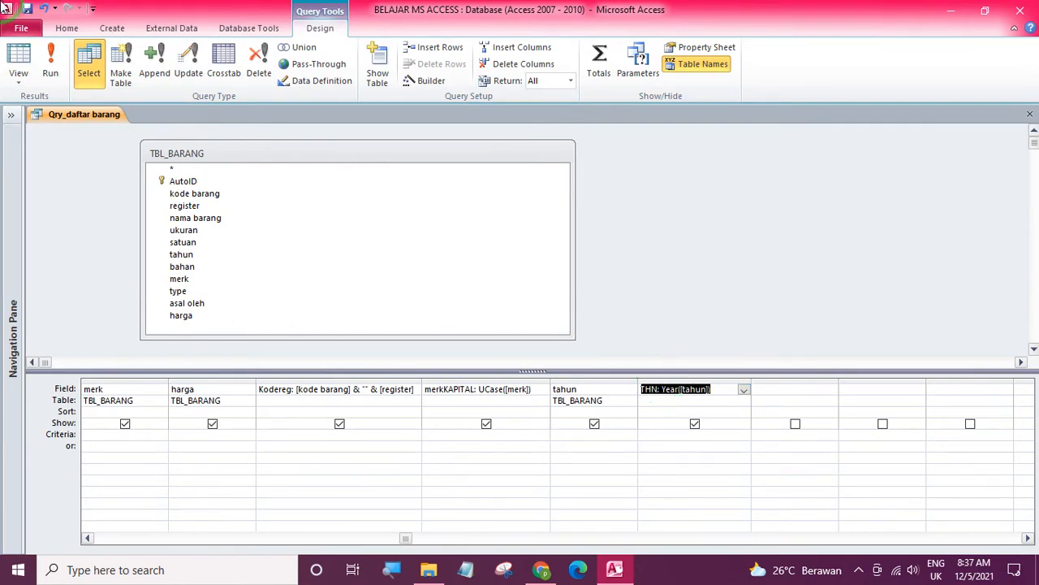
left_click(16, 61)
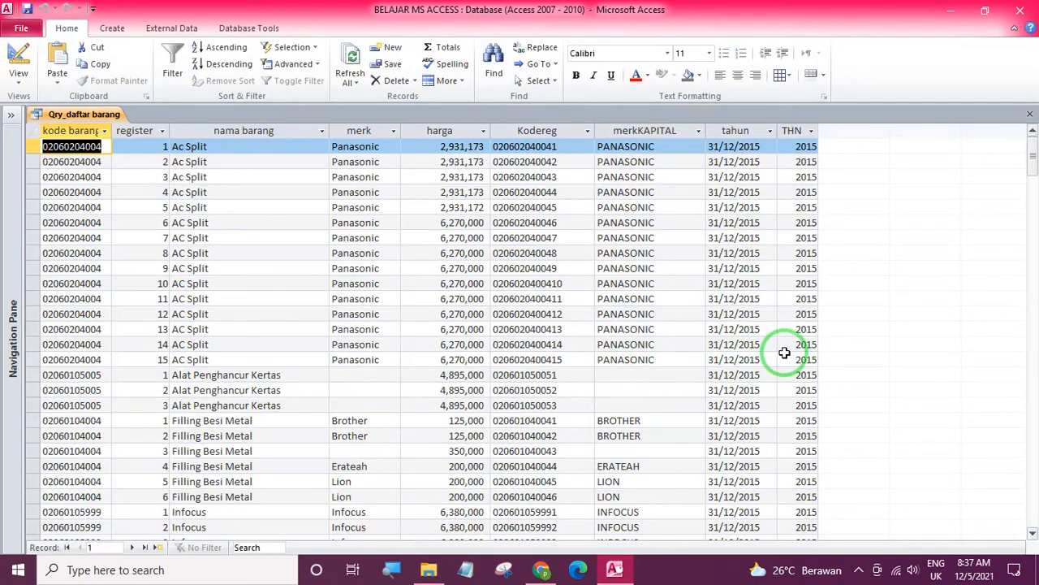
scroll(826, 388, "down", 20)
scroll(712, 439, "down", 15)
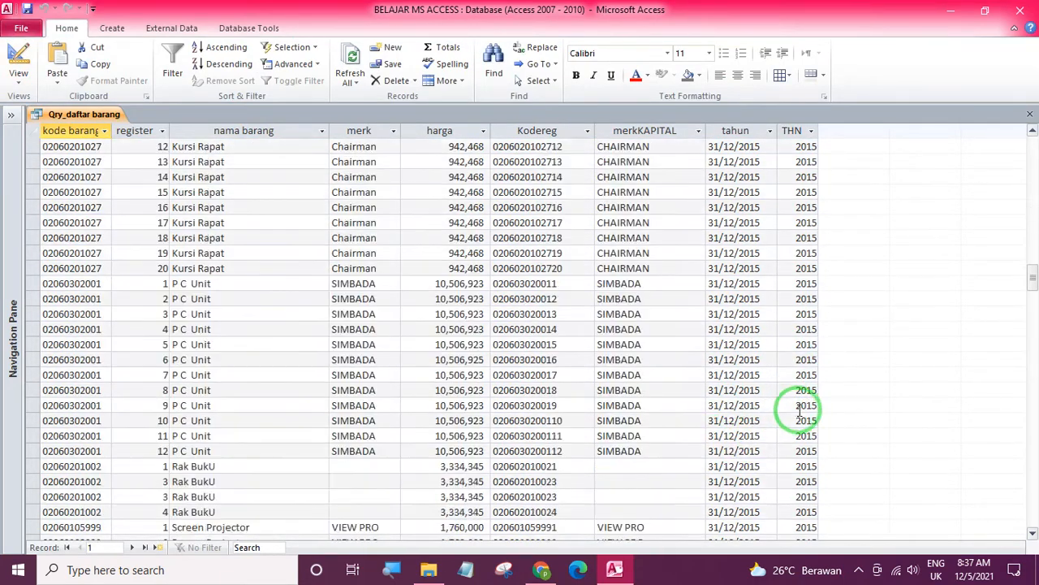
scroll(816, 341, "up", 9)
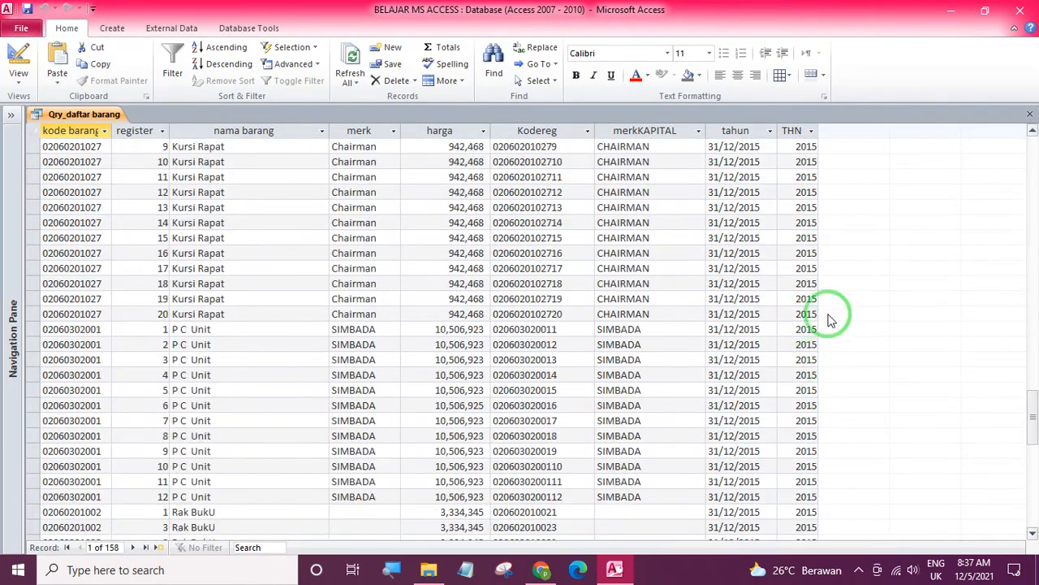
left_click_drag(1035, 383, 1030, 142)
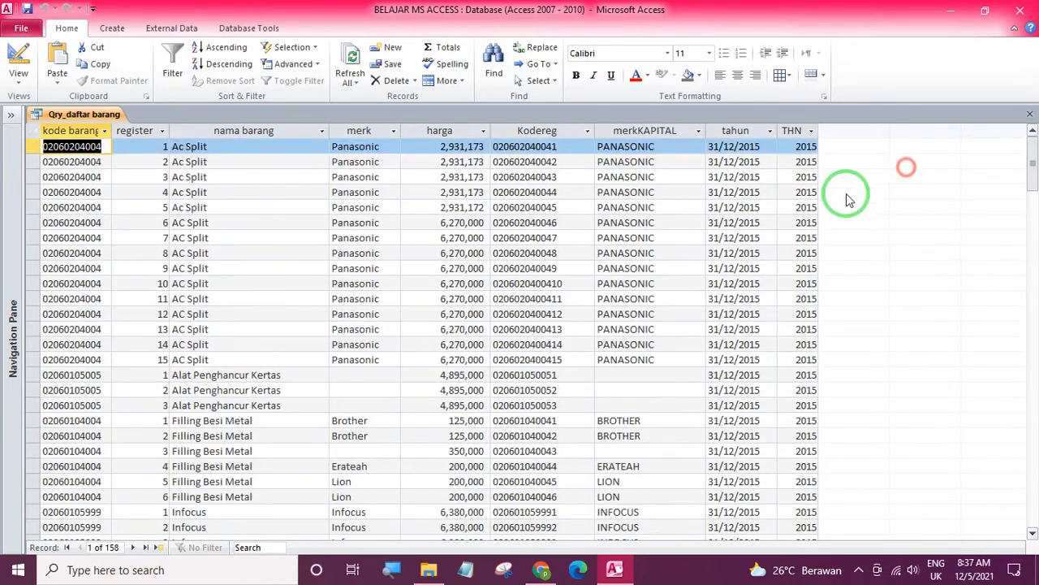
Step: Open the Expression Builder for the empty column after THN in the query design and list the built-in functions
left_click(18, 61)
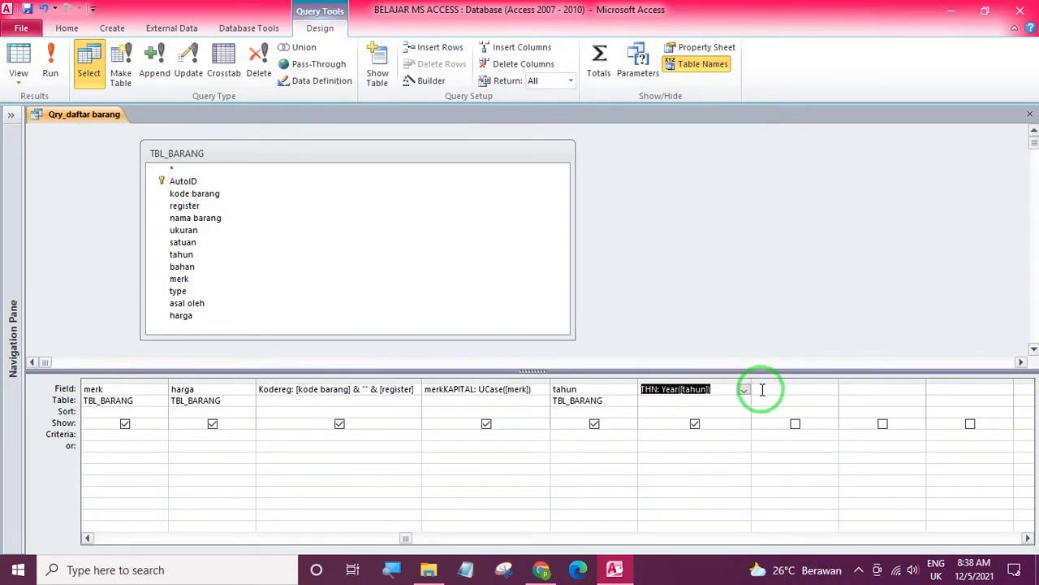
left_click(761, 388)
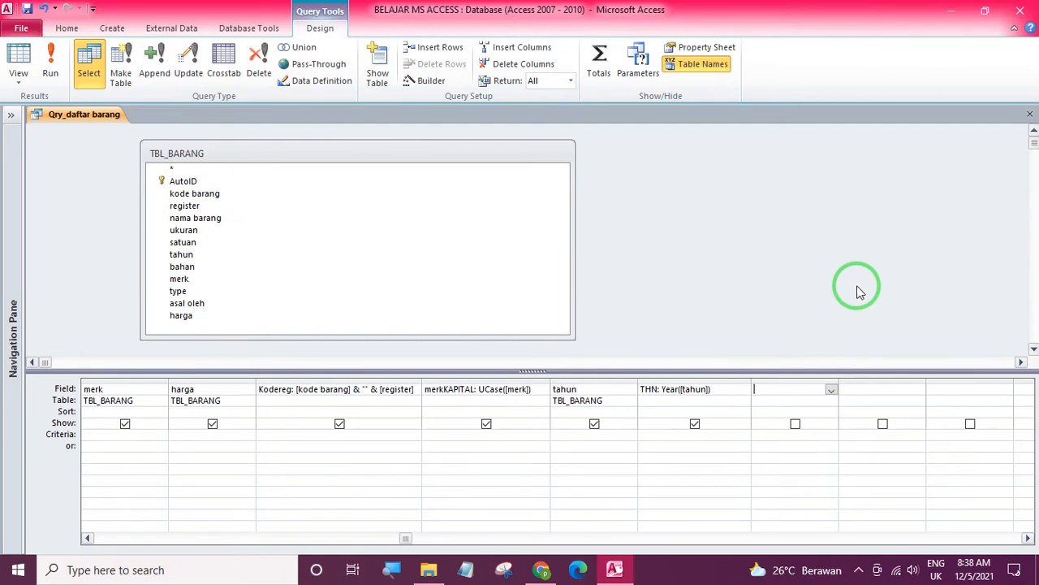
left_click(427, 83)
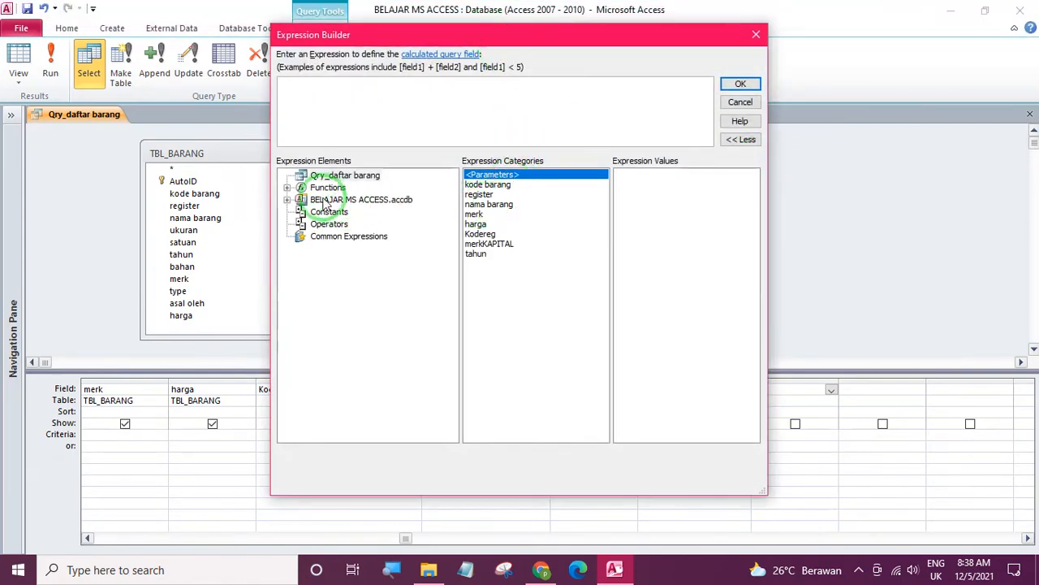
left_click(756, 35)
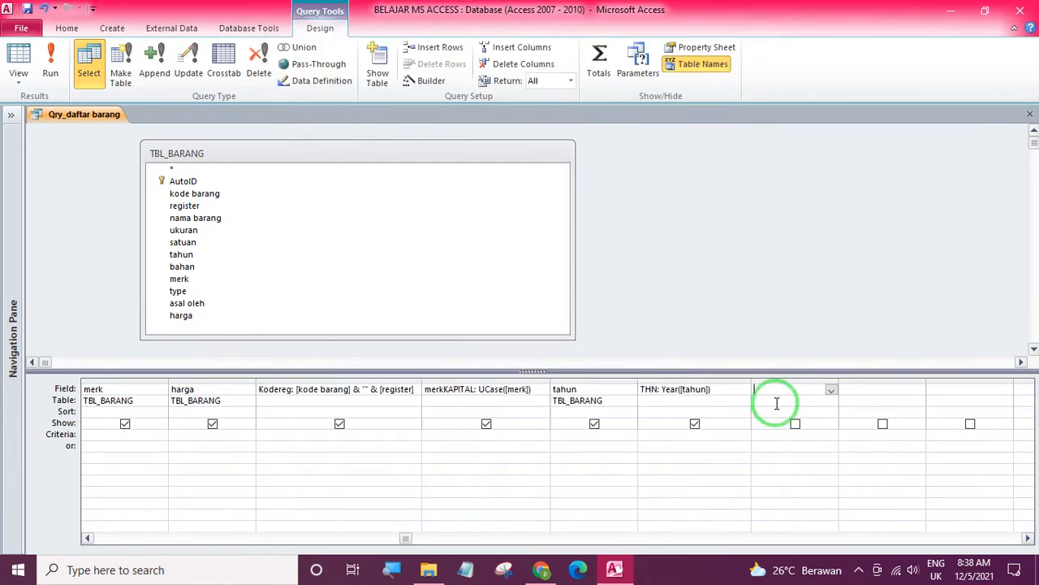
left_click(427, 82)
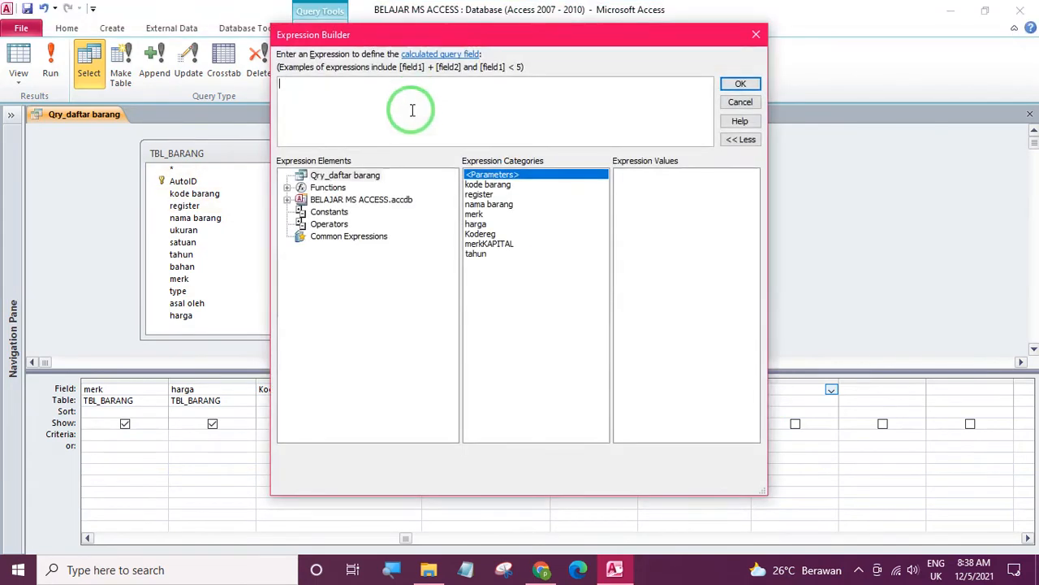
left_click(287, 187)
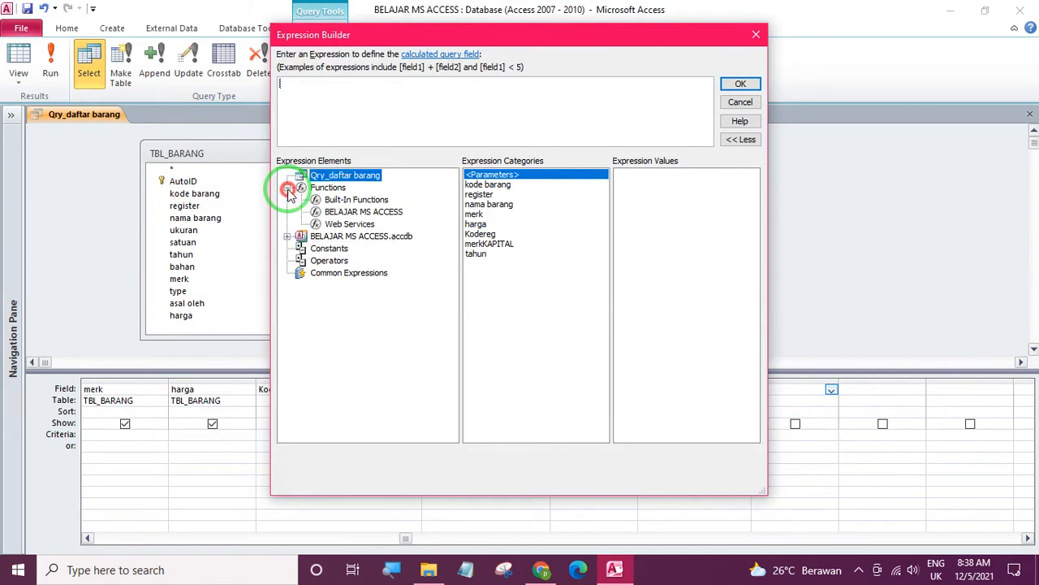
left_click(378, 200)
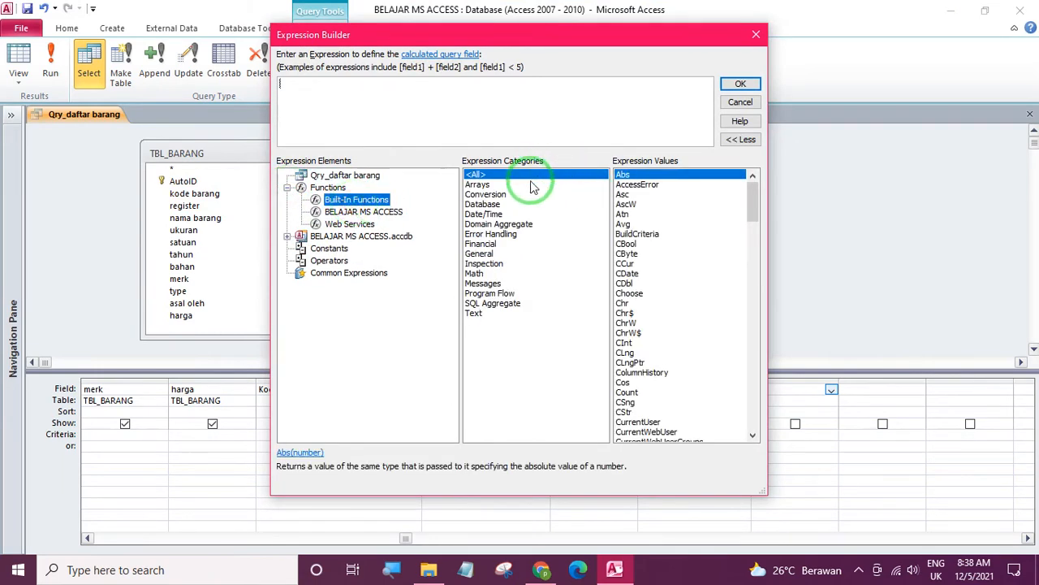
Step: Examine the built-in functions category by category, including Text, Program Flow, Inspection, Error Handling, Domain Aggregate, Date/Time and Database
left_click(492, 204)
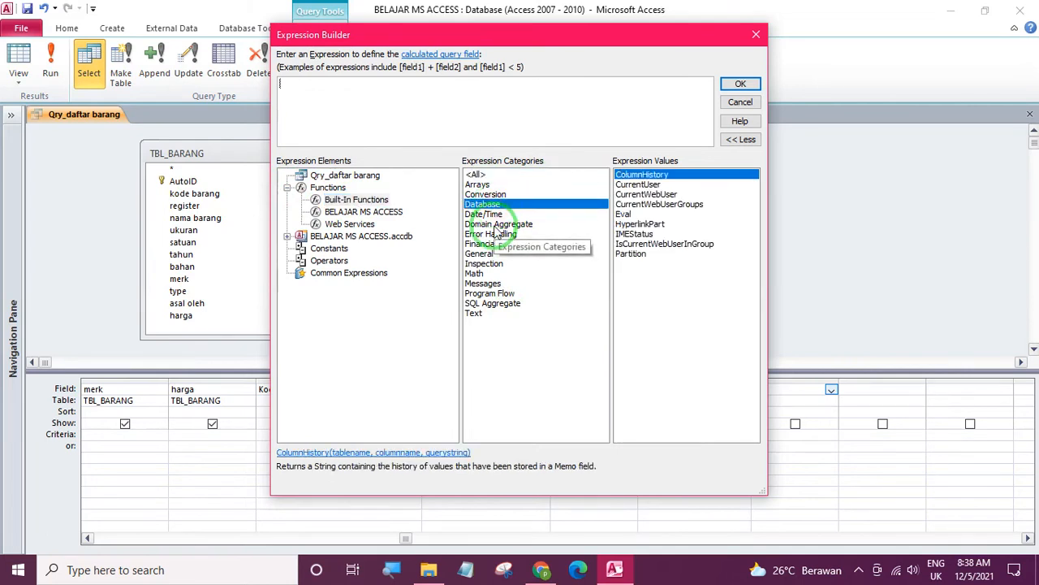
left_click(495, 225)
left_click(495, 234)
left_click(490, 254)
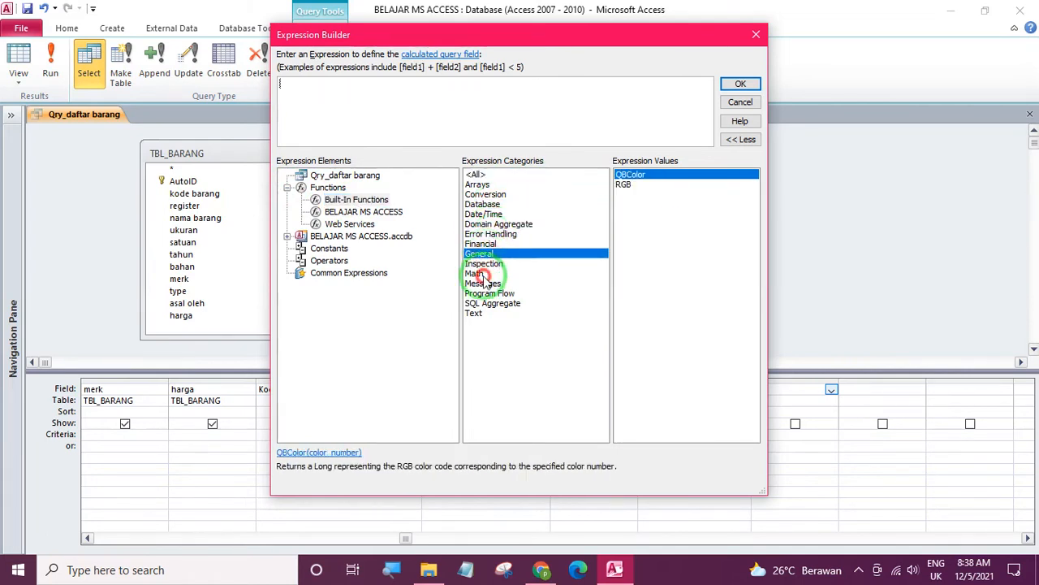
left_click(484, 273)
left_click(487, 313)
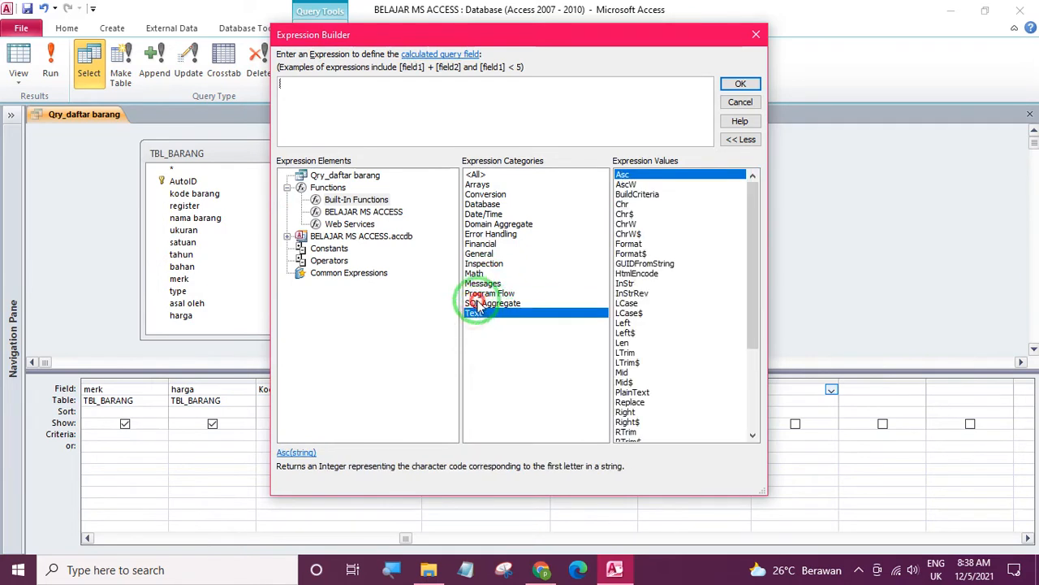
left_click(482, 302)
left_click(481, 294)
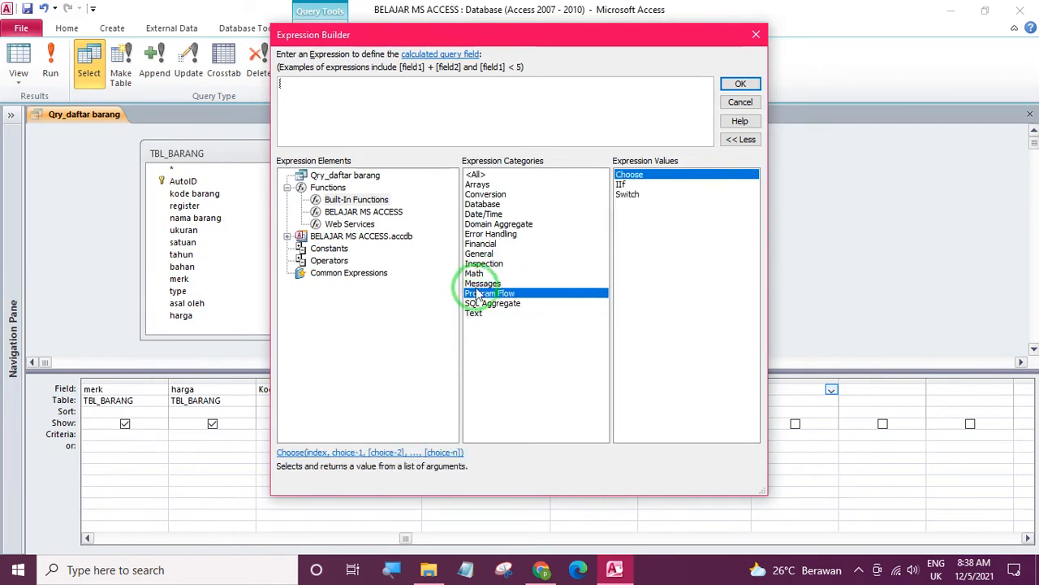
left_click(482, 283)
left_click(480, 274)
left_click(479, 264)
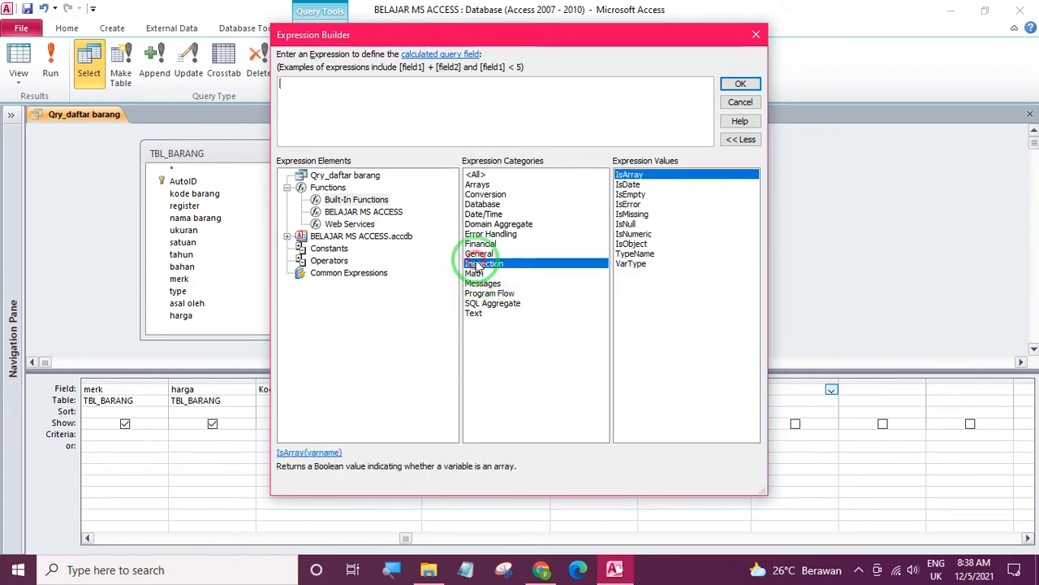
left_click(479, 253)
left_click(487, 234)
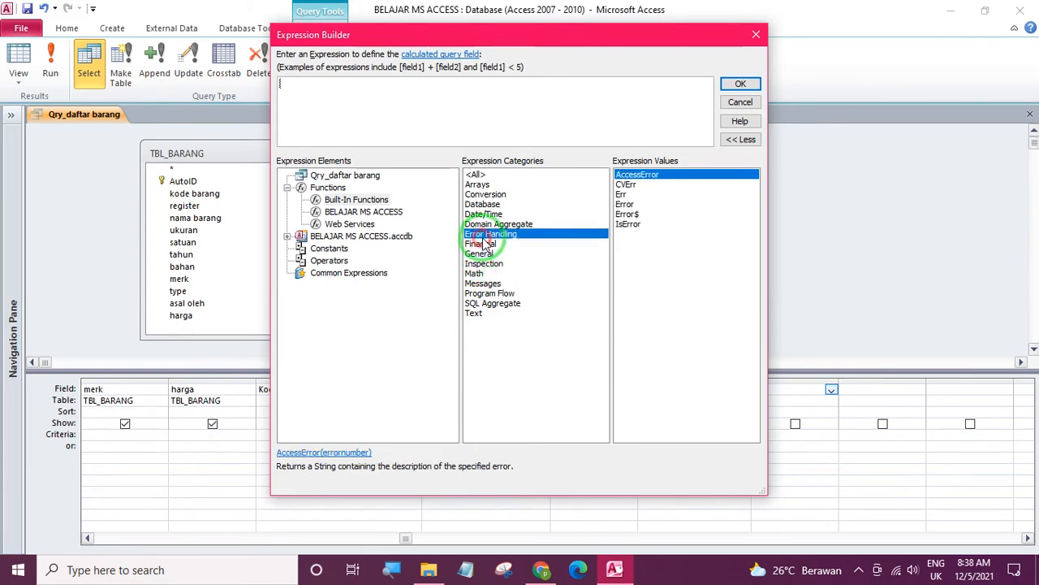
left_click(488, 224)
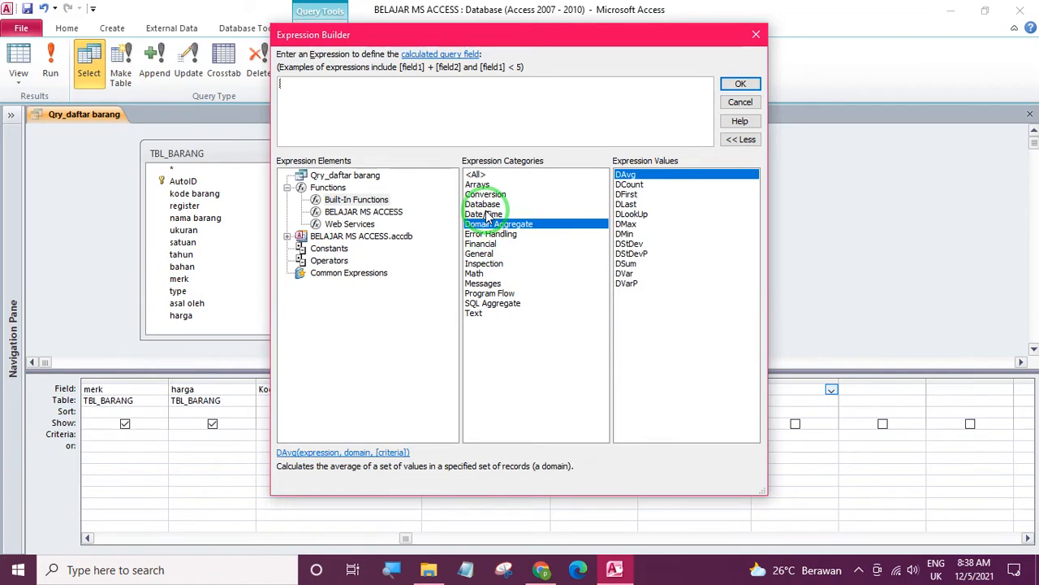
left_click(485, 214)
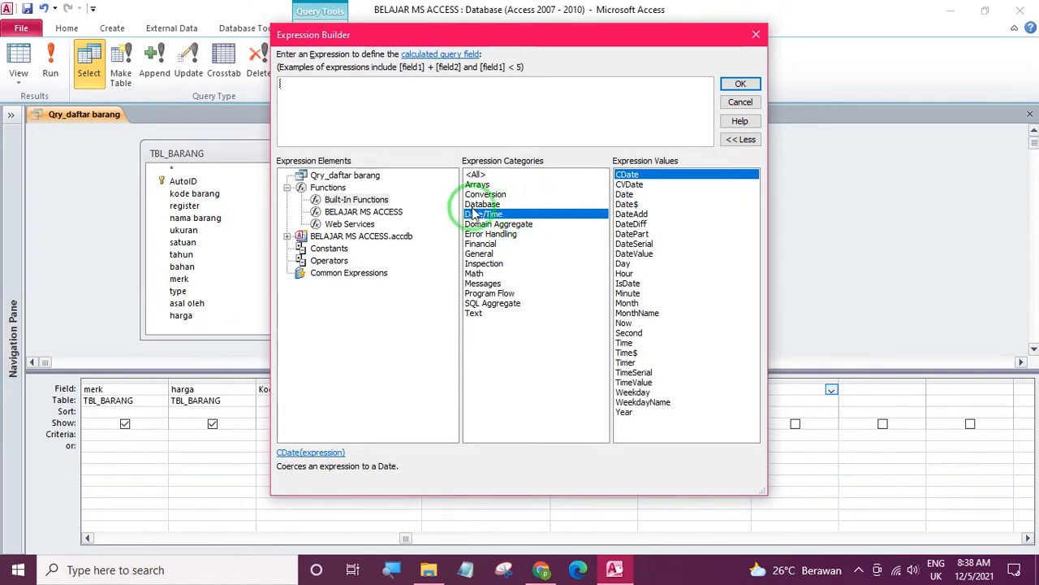
left_click(484, 205)
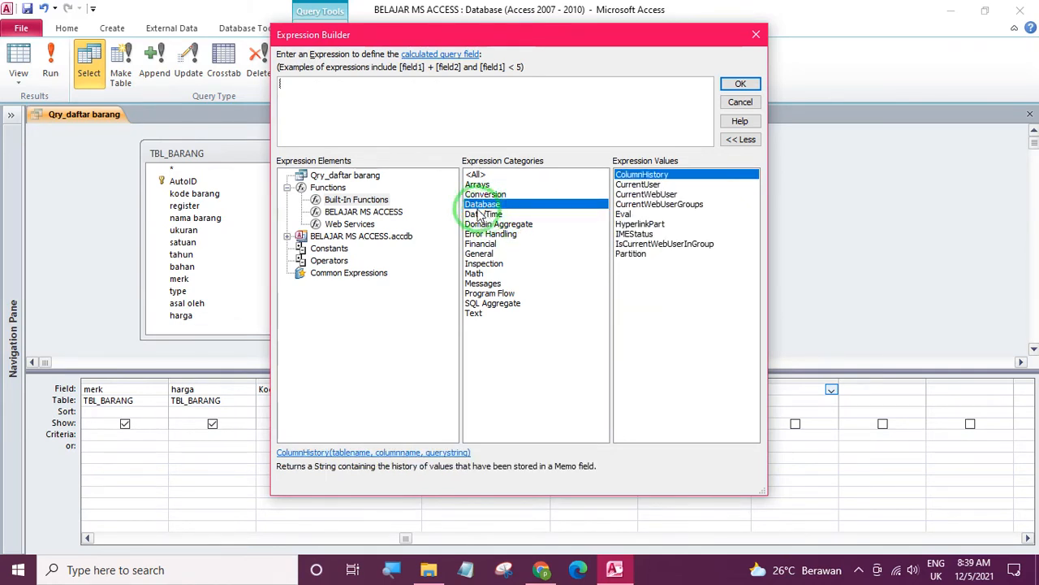
Step: Read the help topic for the ColumnHistory function in an enlarged help window, and leave the Expression Builder without entering an expression
left_click(741, 122)
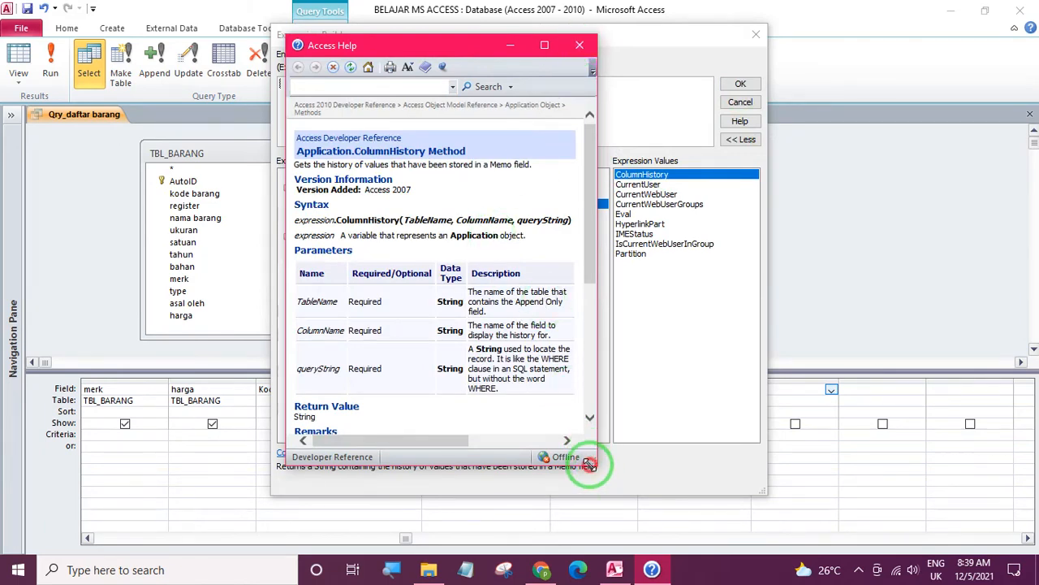
left_click_drag(589, 464, 950, 517)
scroll(453, 262, "down", 1)
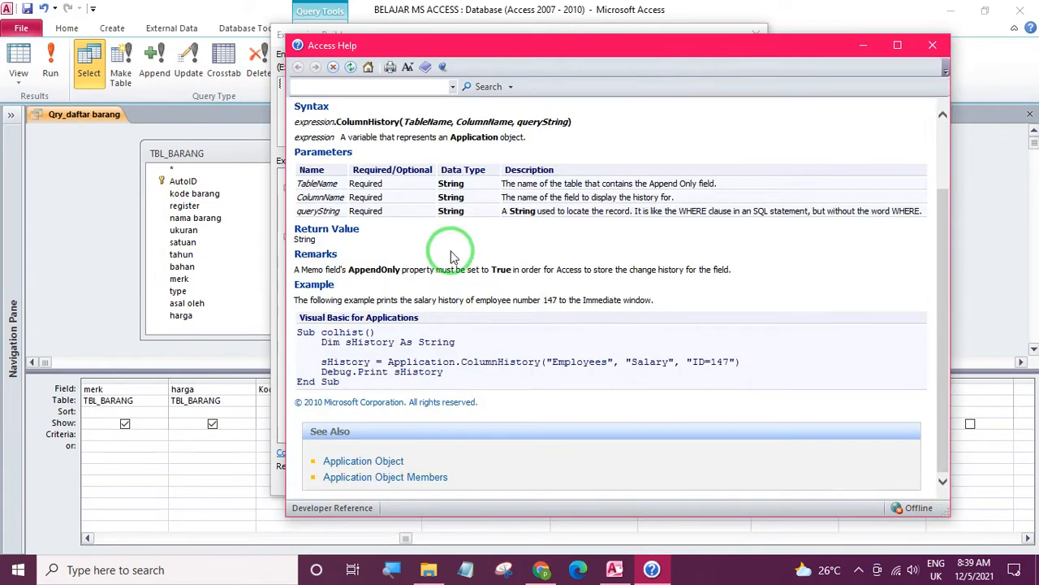
scroll(426, 215, "up", 2)
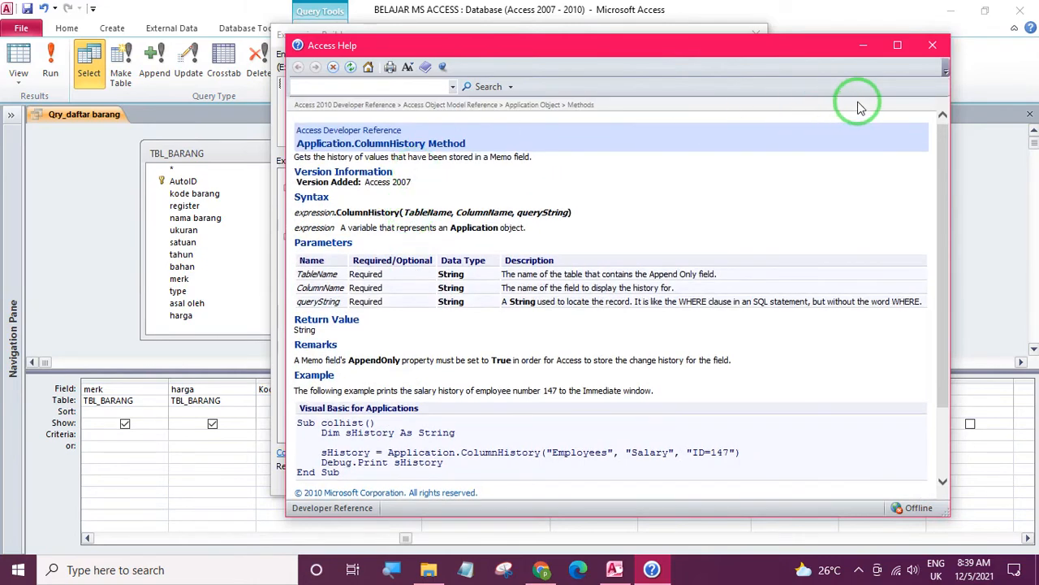
left_click(933, 44)
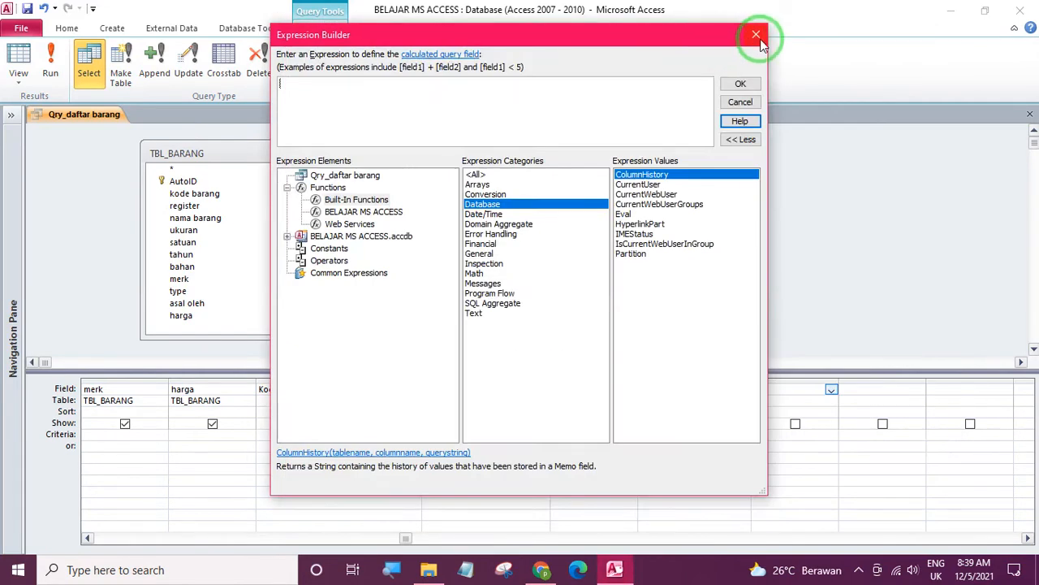
left_click(756, 35)
Step: Review the THN column in the design grid, close the Qry_daftar barang query and expand the Navigation Pane
left_click(719, 442)
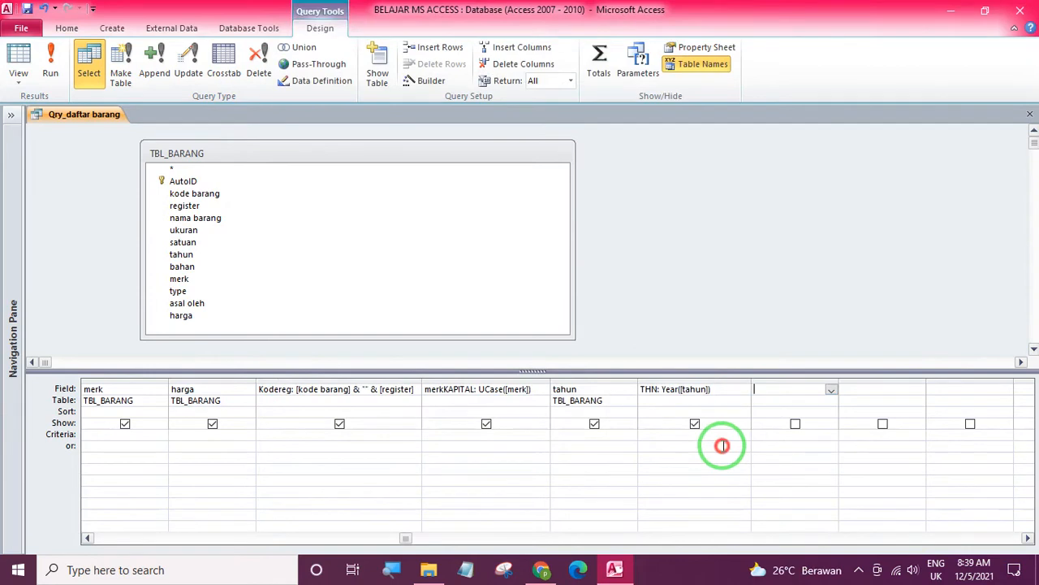
left_click(723, 391)
mouse_move(406, 537)
left_mouse_down()
mouse_move(109, 520)
mouse_move(421, 540)
left_mouse_up()
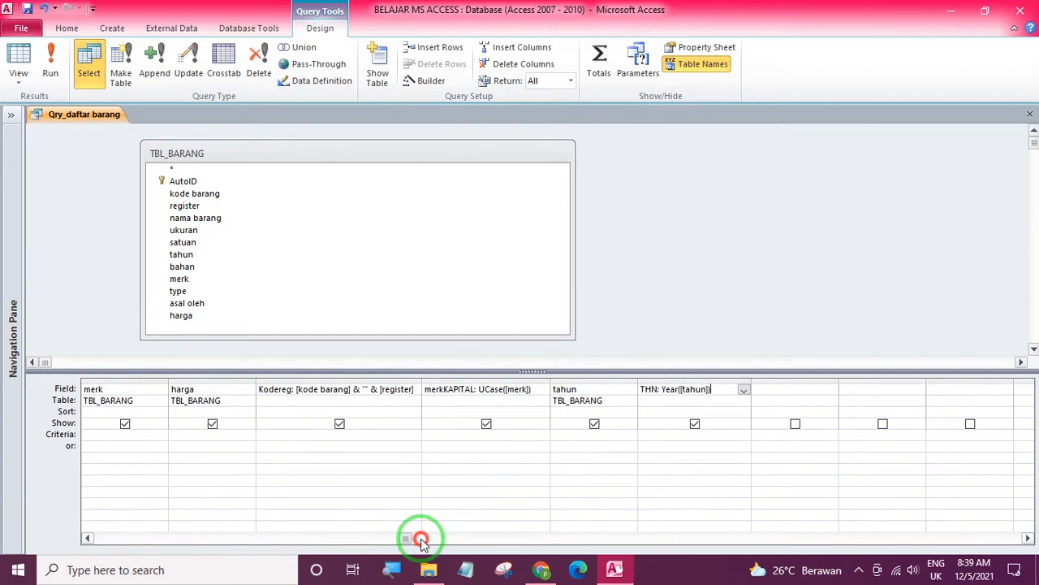
left_click_drag(420, 540, 480, 548)
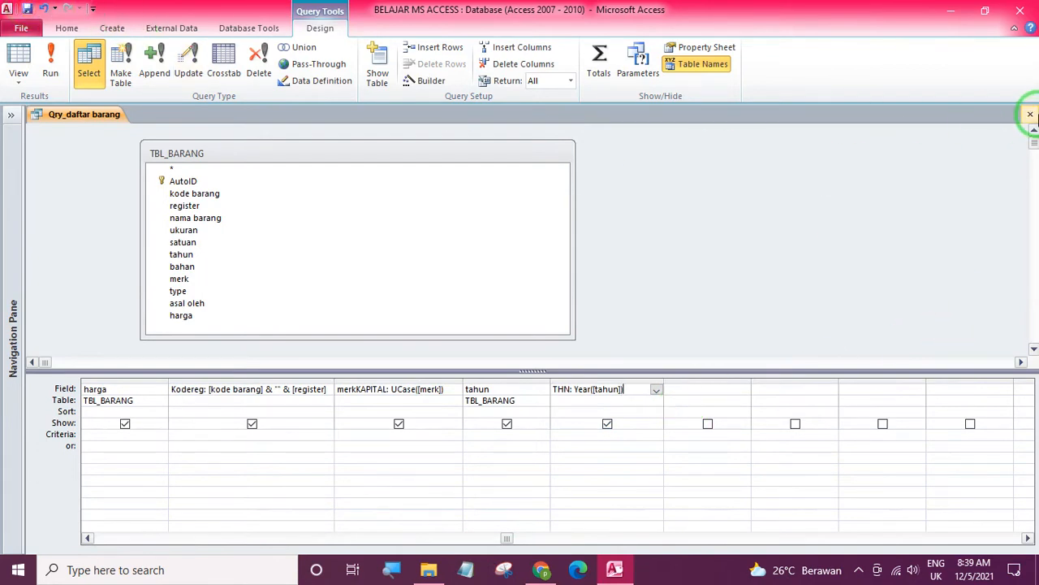
left_click(1029, 115)
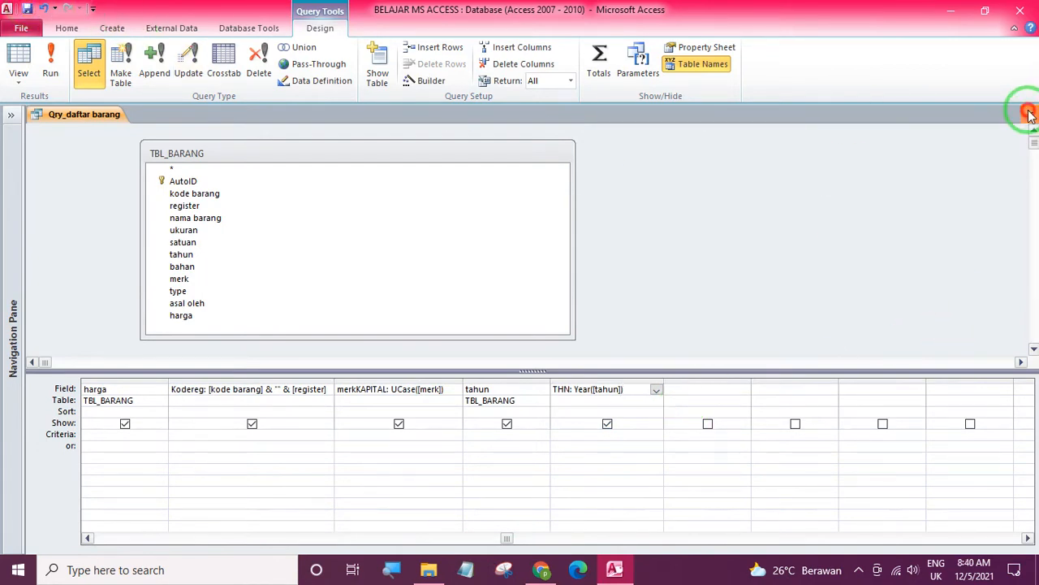
left_click(13, 118)
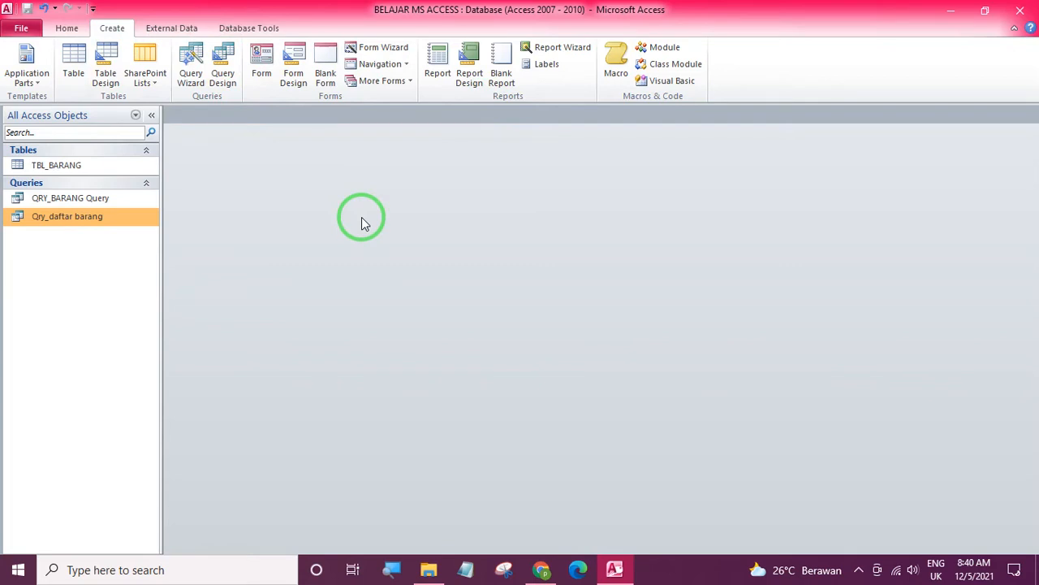
Step: Start a new query in Design view and look over the tables and queries available as its data source
left_click(223, 69)
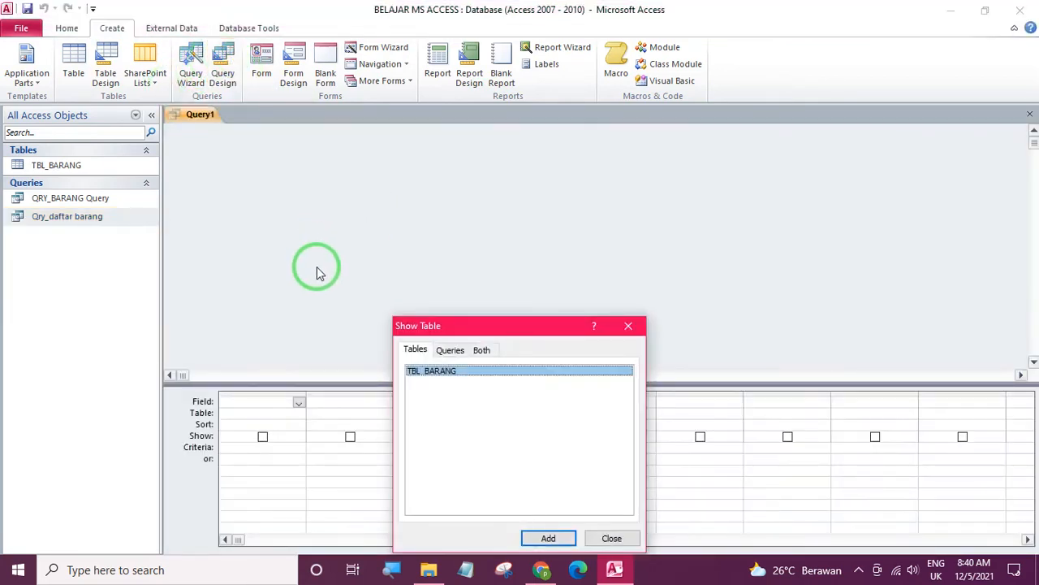
left_click_drag(477, 318, 458, 99)
left_click(429, 130)
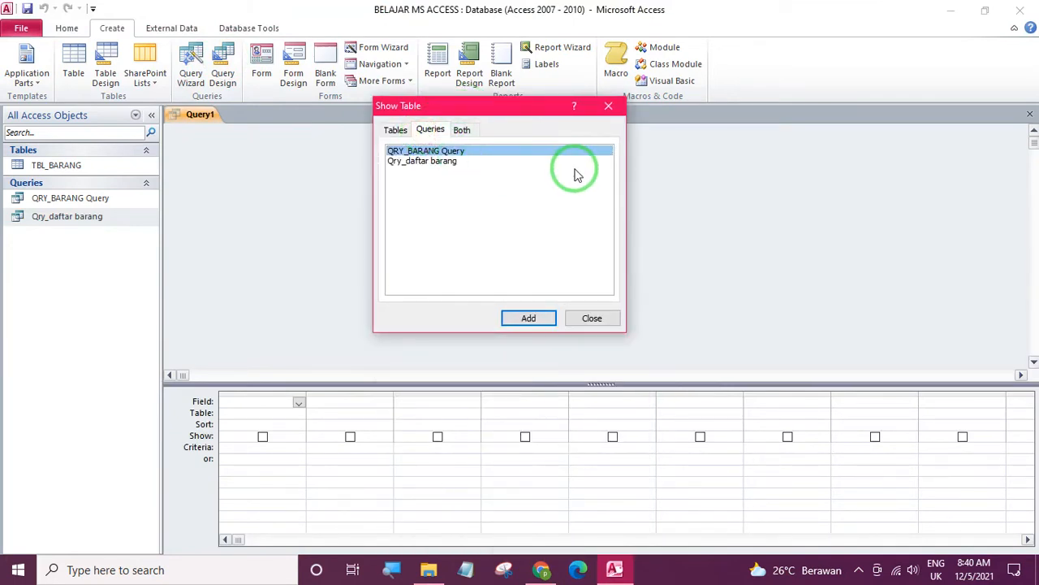
left_click_drag(507, 104, 494, 120)
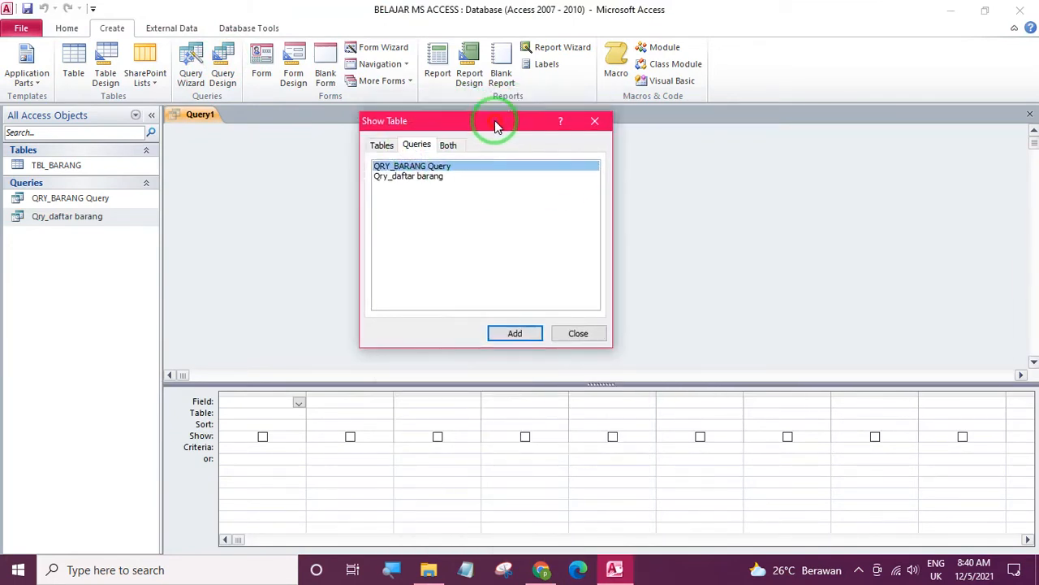
left_click(379, 149)
left_click(412, 151)
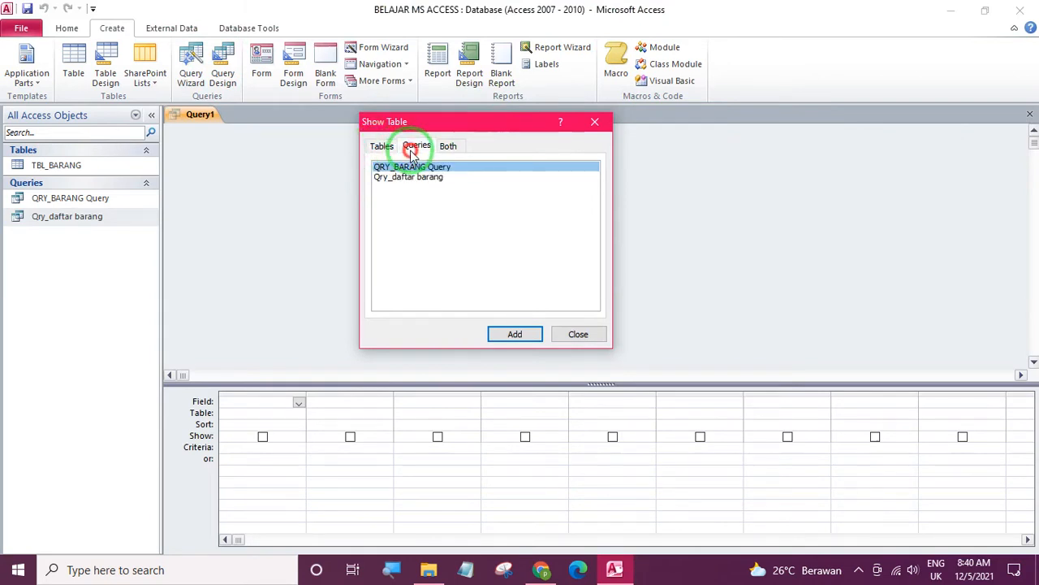
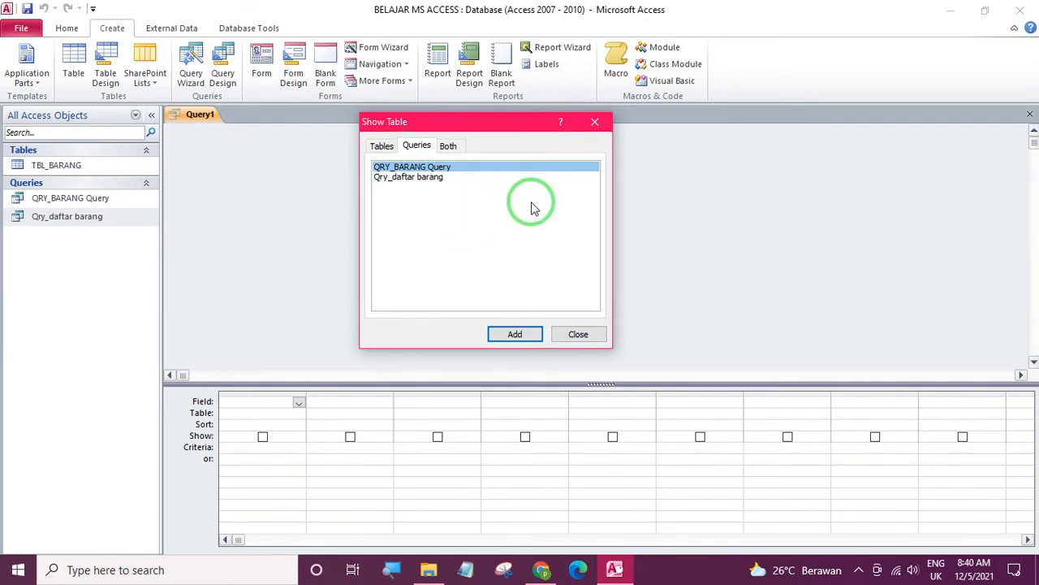
left_click(432, 178)
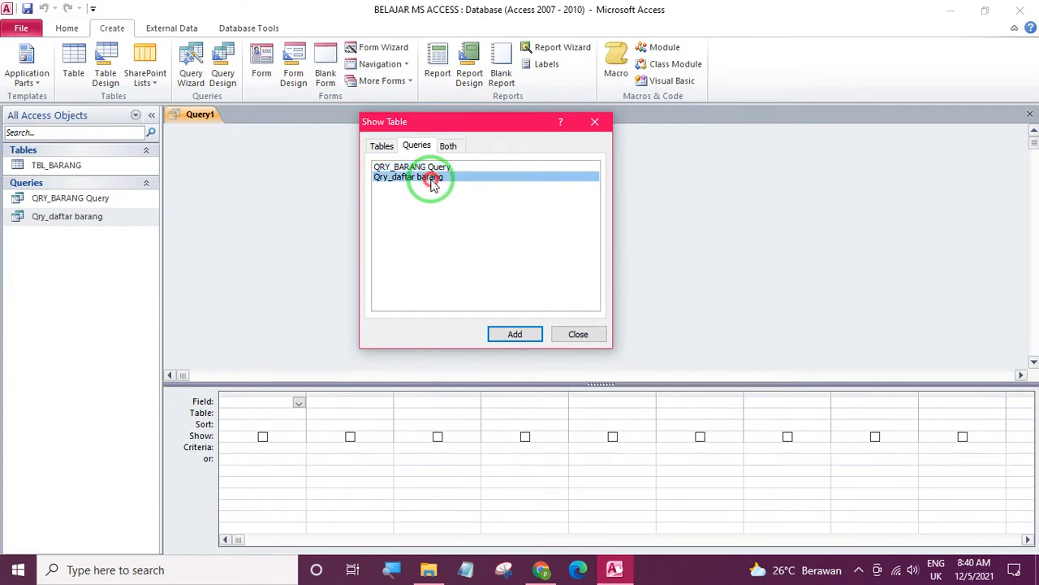
left_click(382, 149)
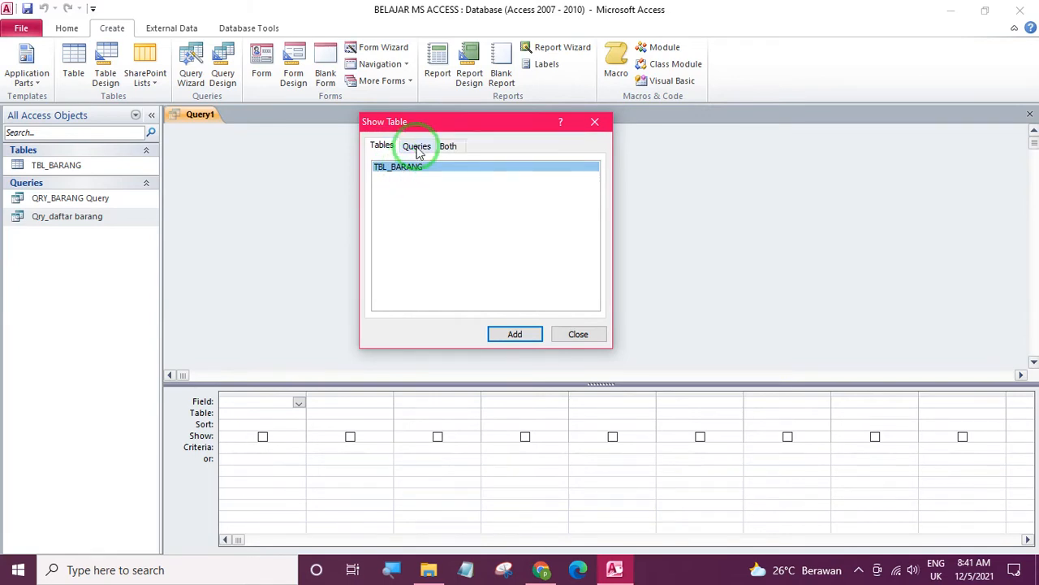
left_click(418, 148)
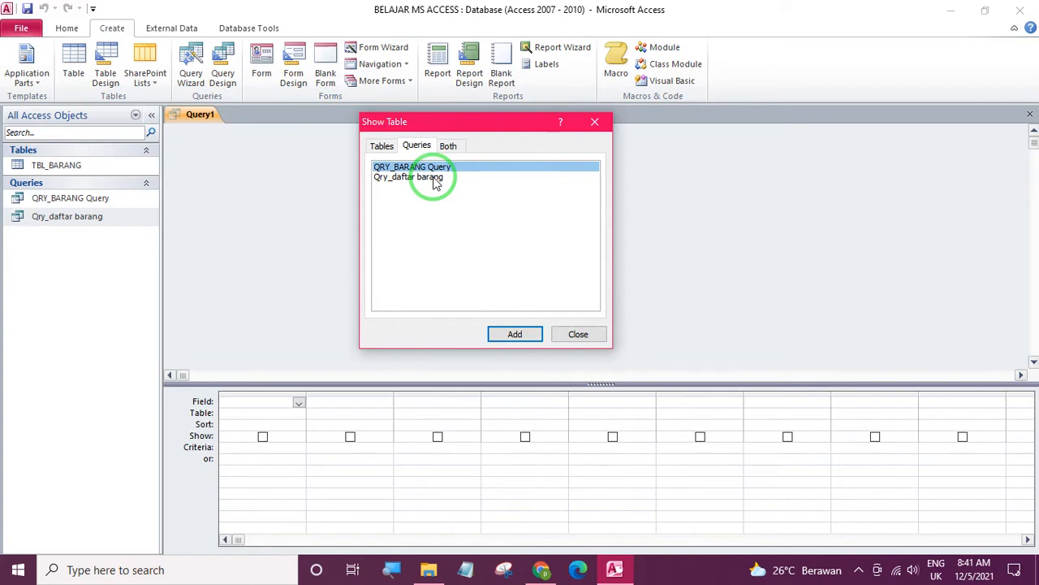
left_click(436, 177)
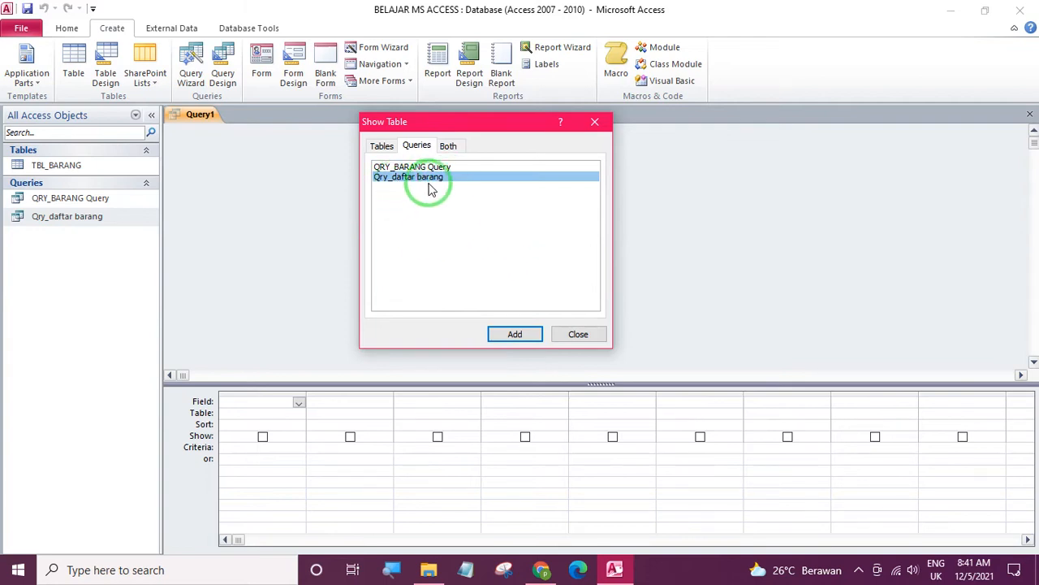
Step: Add the TBL_BARANG table to the new query, and enlarge and reposition its field list so all fields show
left_click(382, 147)
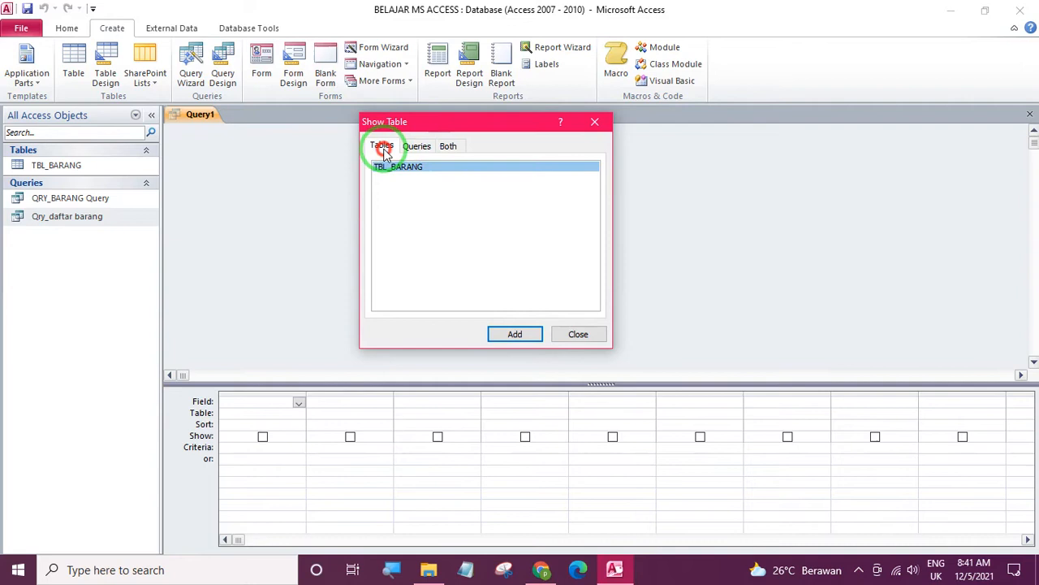
left_click(515, 335)
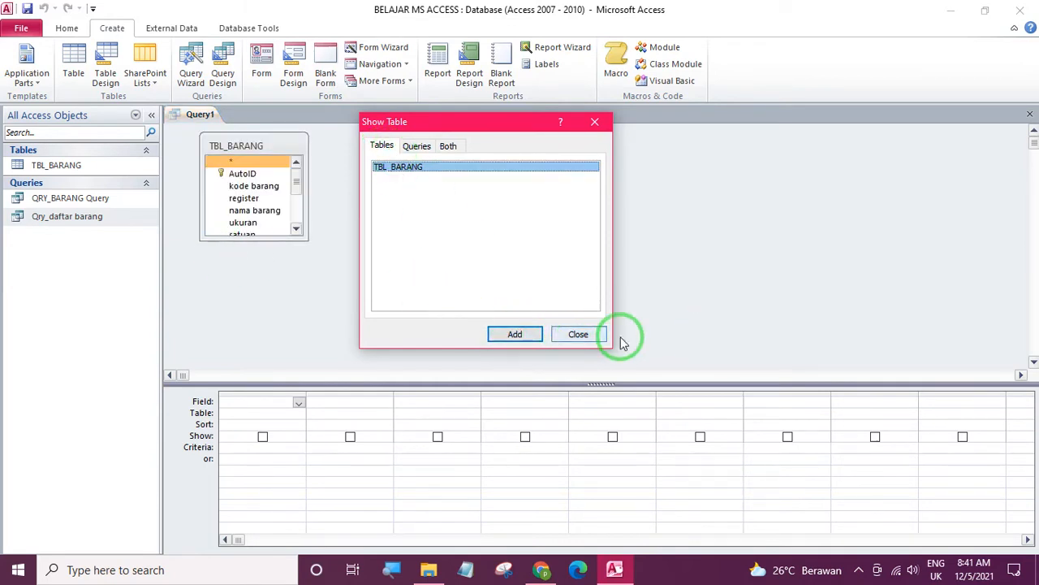
left_click(580, 334)
left_click_drag(300, 233, 460, 333)
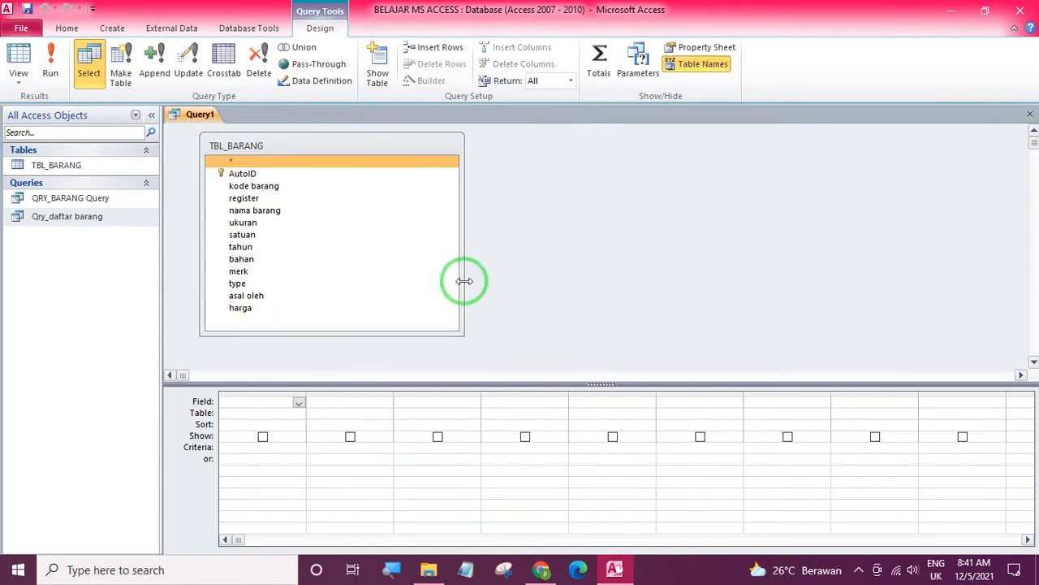
left_click_drag(284, 144, 399, 148)
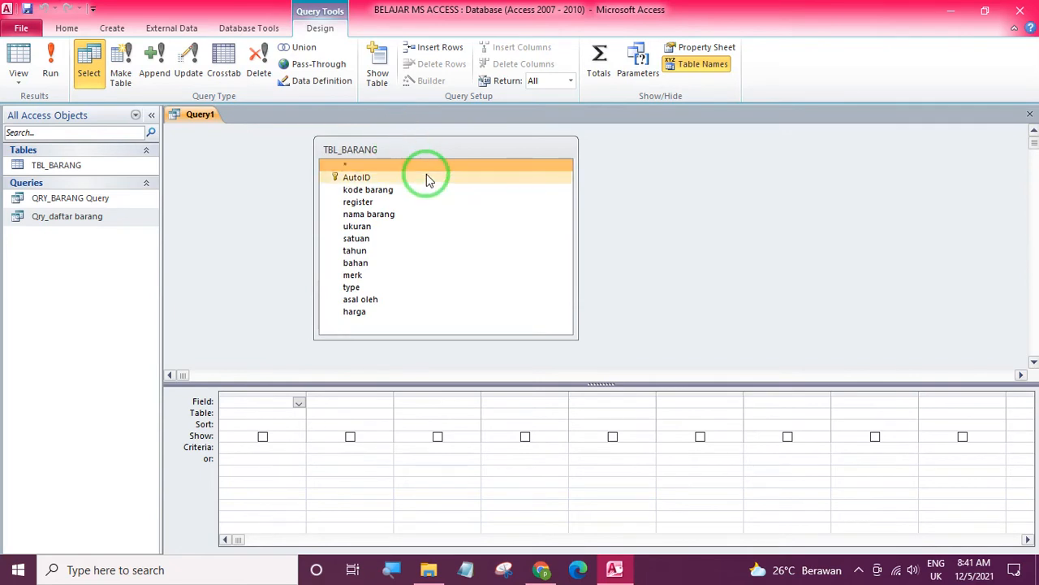
Step: Preview a query of only the nama barang field in Datasheet view, and clear the field from the design grid
double_click(377, 214)
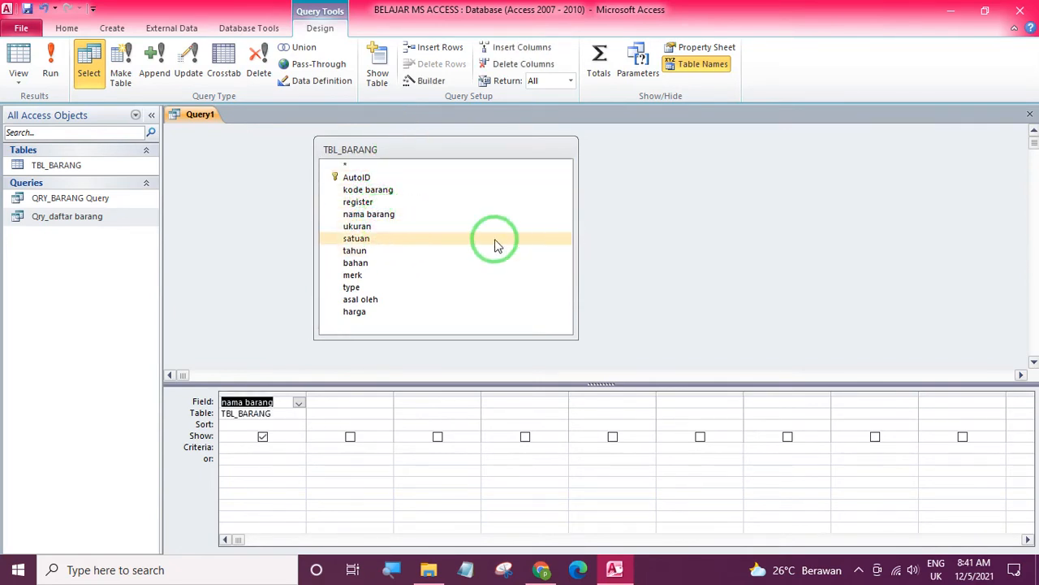
left_click(25, 53)
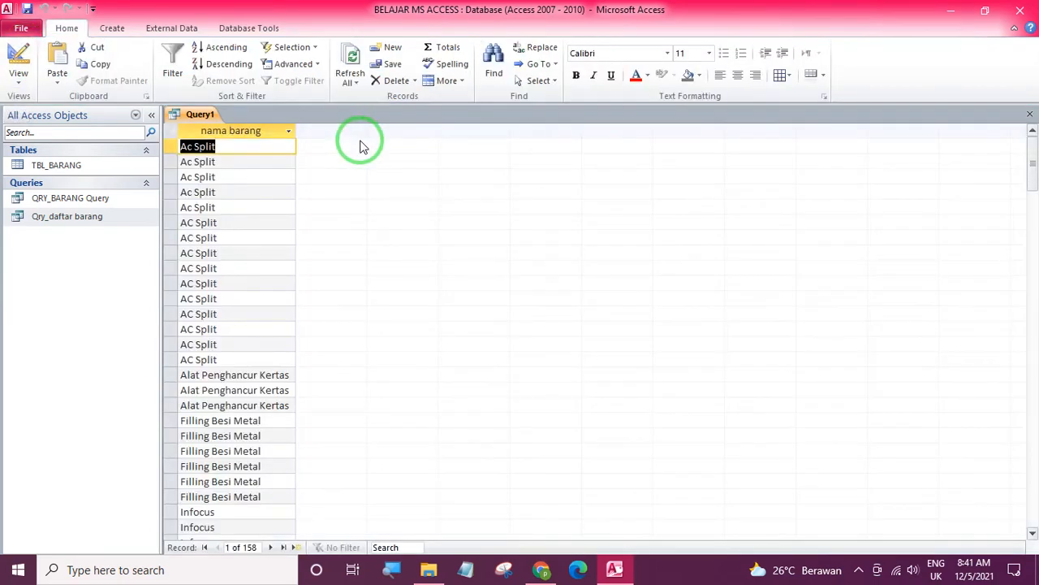
left_click(19, 51)
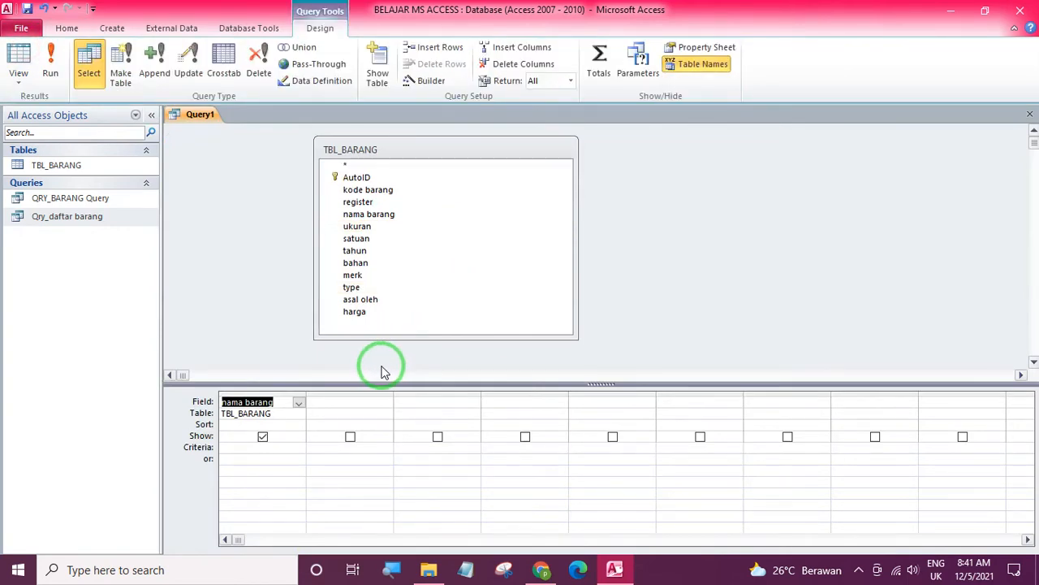
key("Delete")
left_click(344, 457)
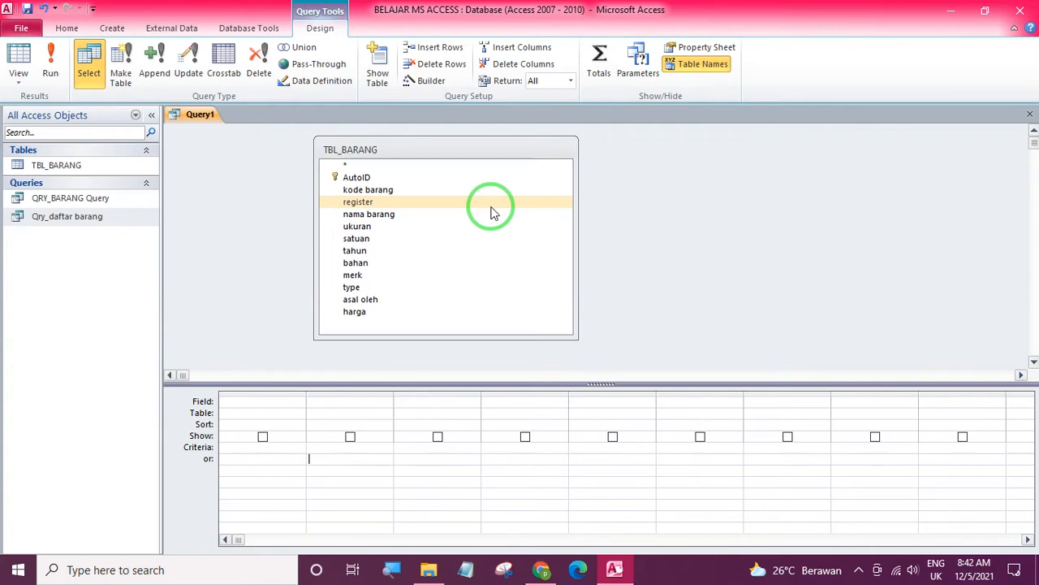
Step: Add the nama barang field to the design grid and show the query in Datasheet view
left_click(414, 226)
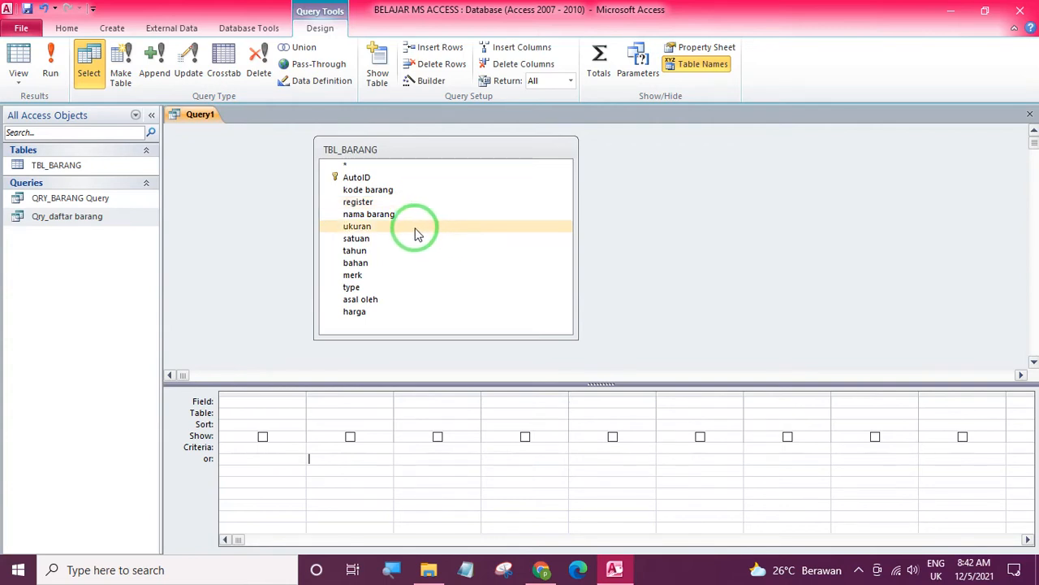
left_click(376, 215)
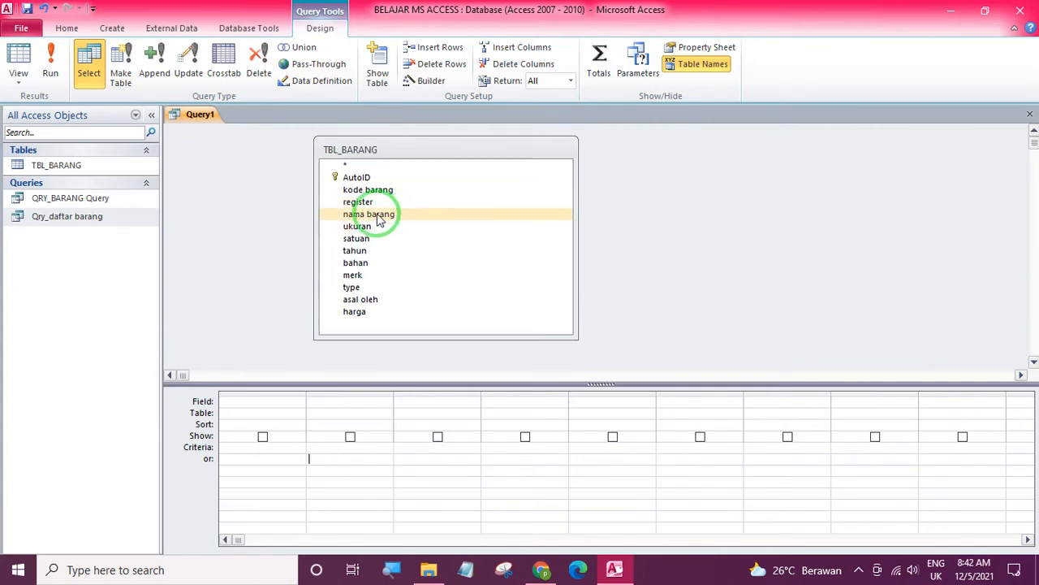
double_click(378, 216)
left_click(17, 53)
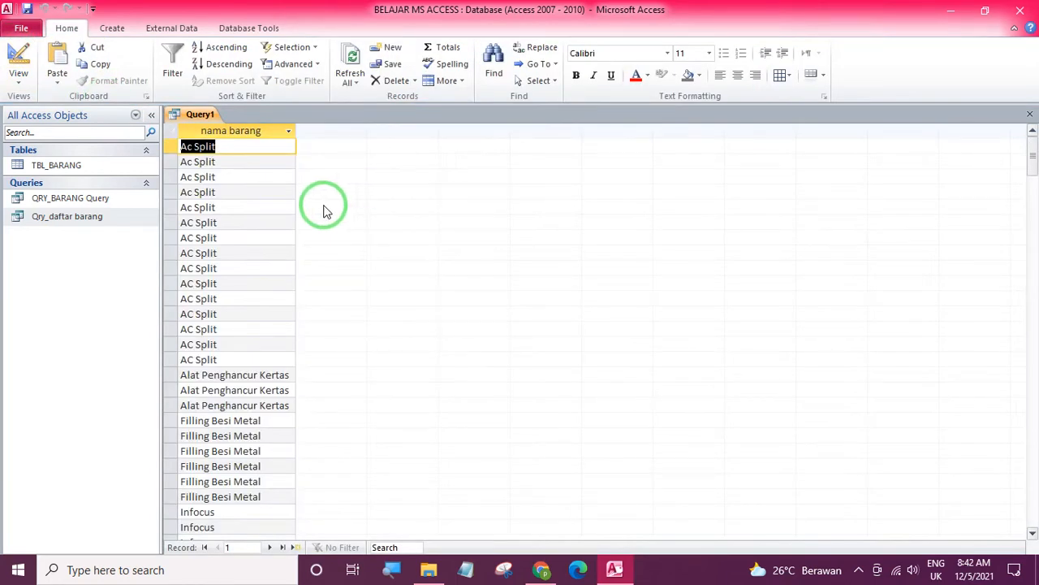
Step: Look through the nama barang records from start to end for repeated item names
scroll(238, 169, "down", 6)
scroll(238, 169, "up", 2)
scroll(274, 213, "down", 2)
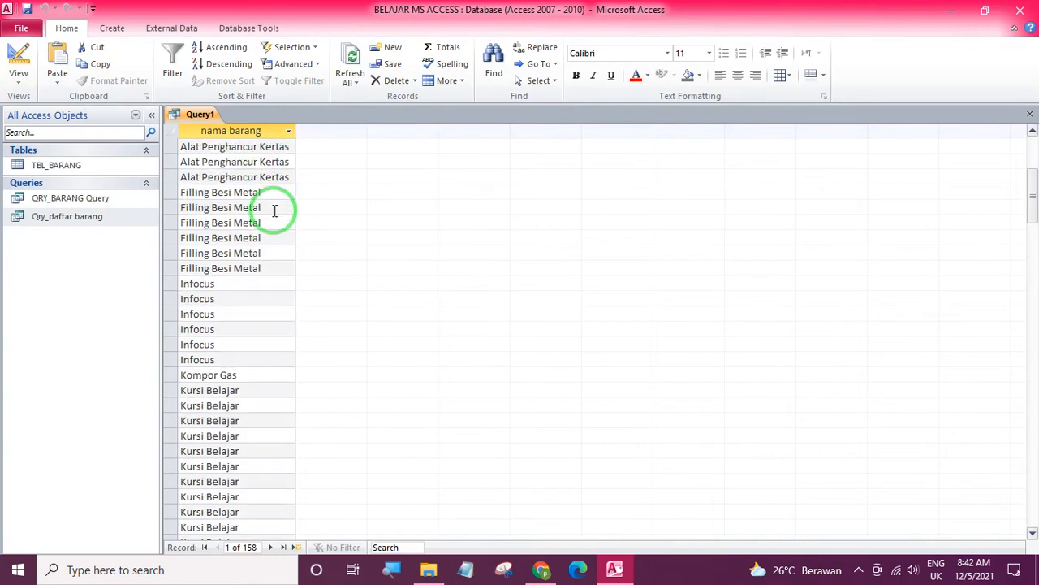
scroll(275, 211, "down", 6)
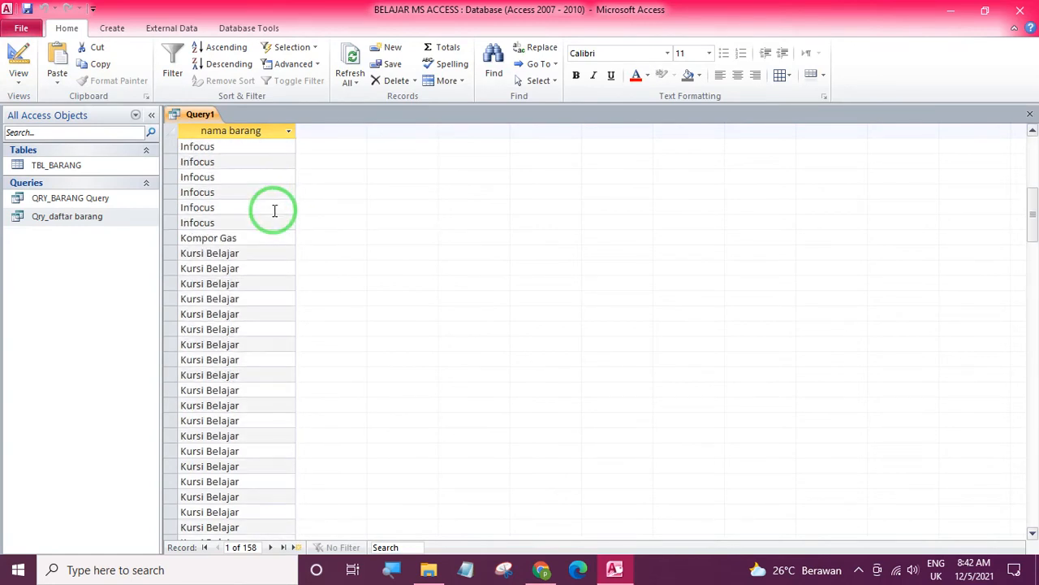
scroll(275, 210, "up", 5)
scroll(275, 211, "up", 7)
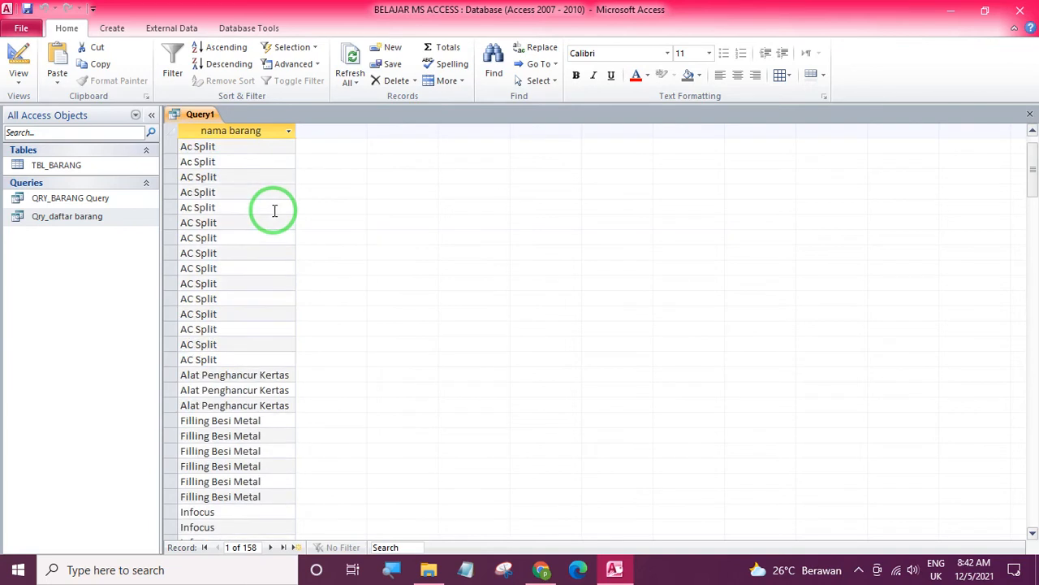
scroll(274, 210, "down", 2)
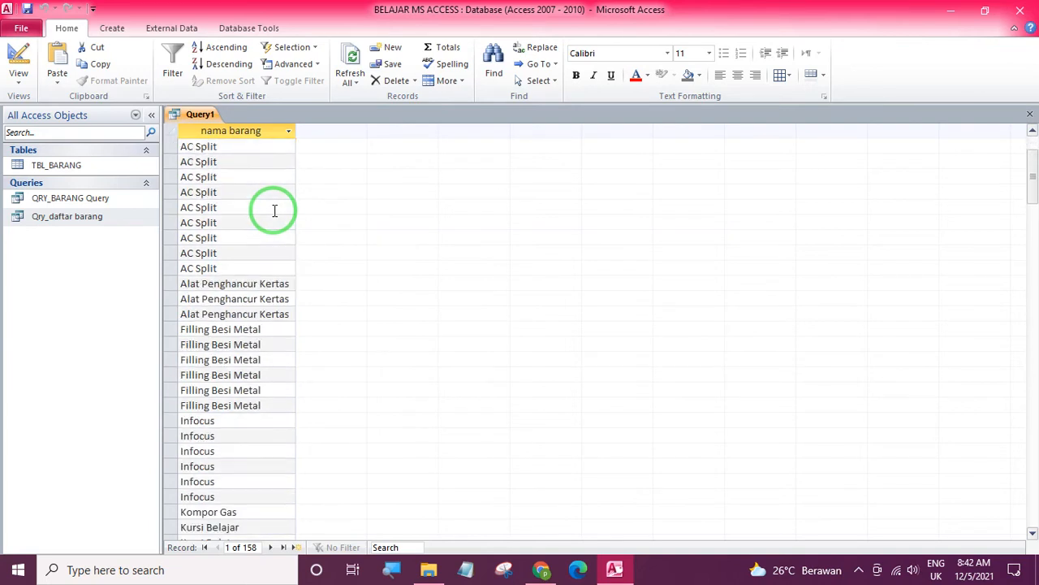
scroll(275, 210, "down", 15)
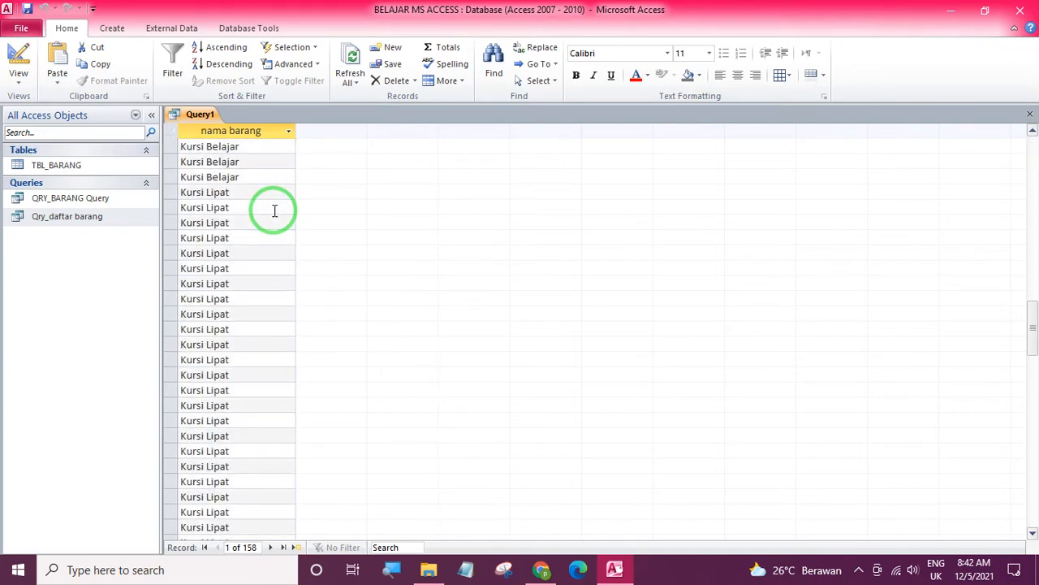
scroll(275, 211, "down", 8)
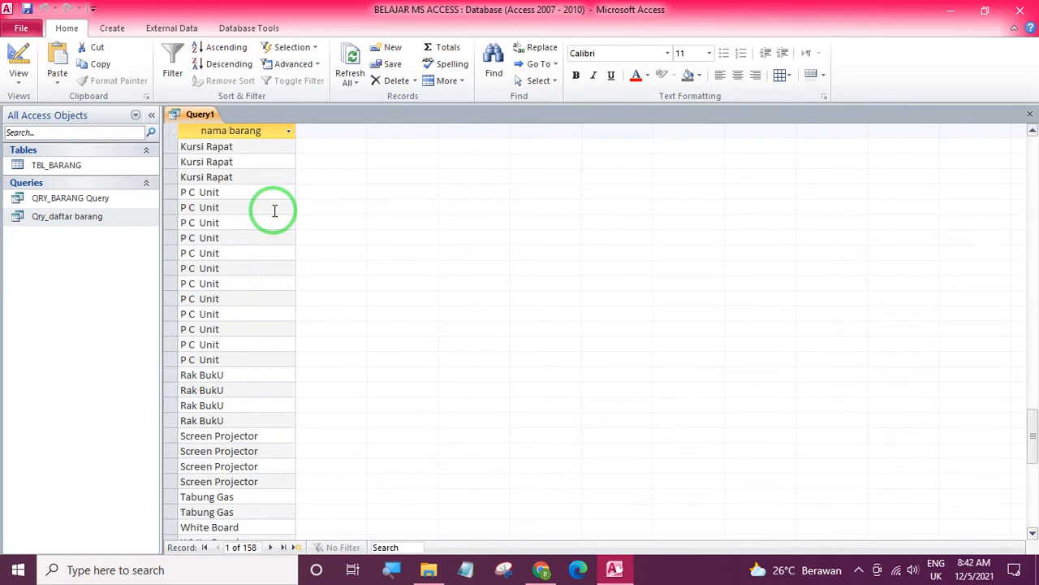
scroll(274, 211, "up", 12)
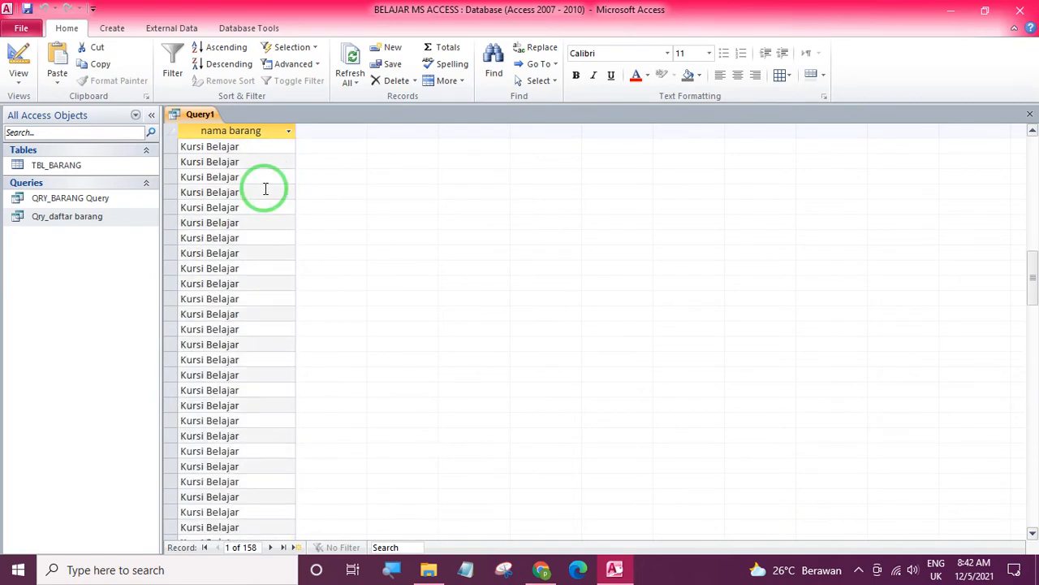
scroll(265, 188, "up", 10)
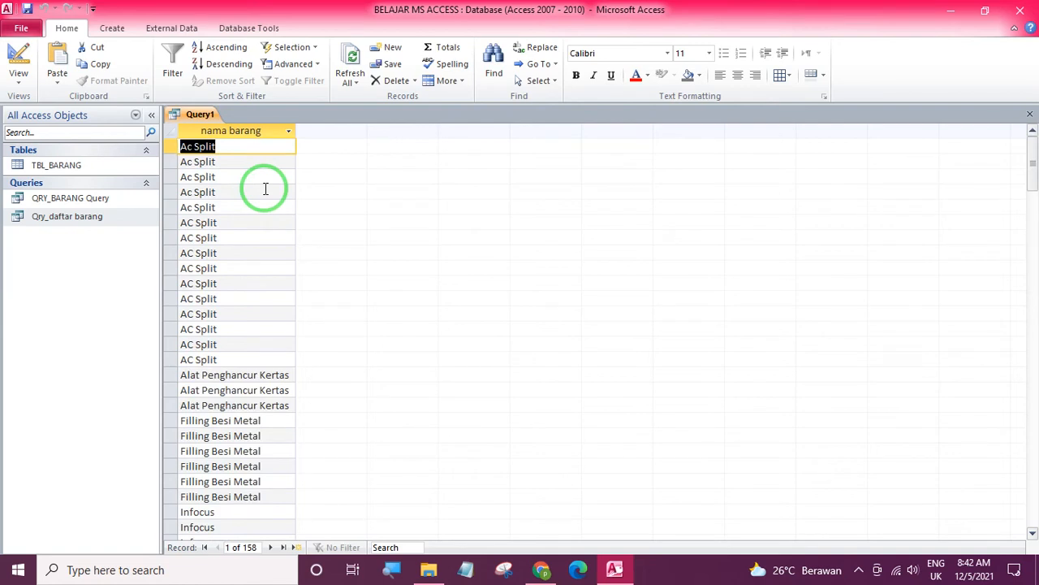
Step: Return to Design view and add the kode barang field beside nama barang in the design grid
left_click(17, 54)
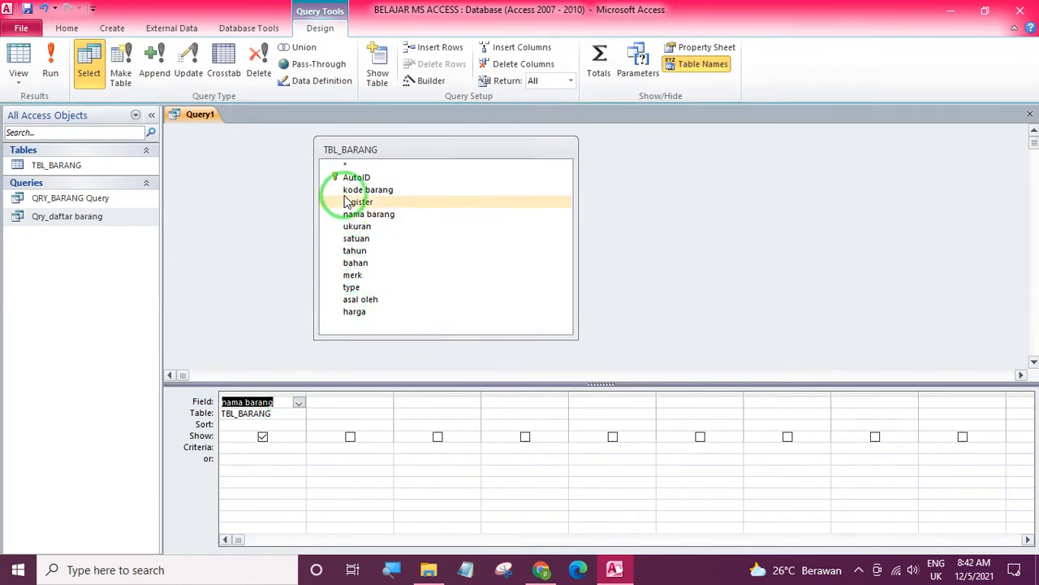
double_click(387, 190)
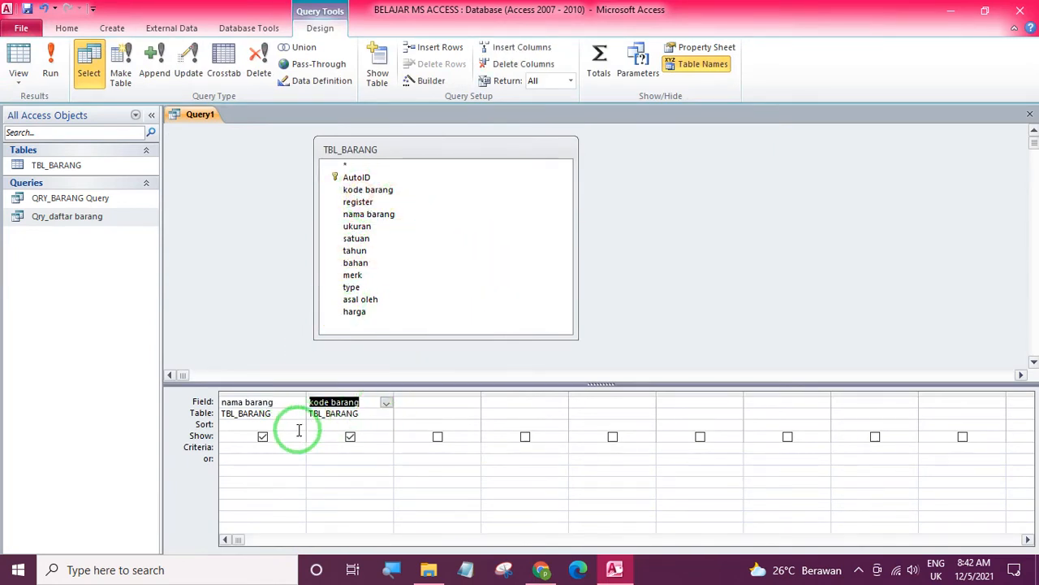
right_click(380, 451)
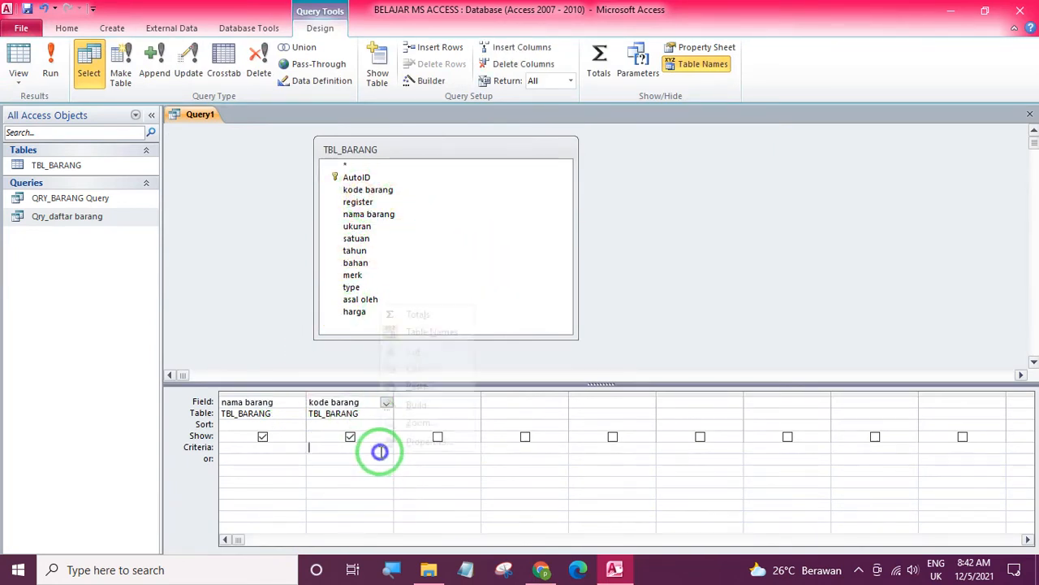
left_click(348, 462)
left_click(290, 477)
left_click(579, 489)
Step: Turn on Totals to group by nama barang and kode barang, preview the grouped records, and return to Design view
left_click(277, 458)
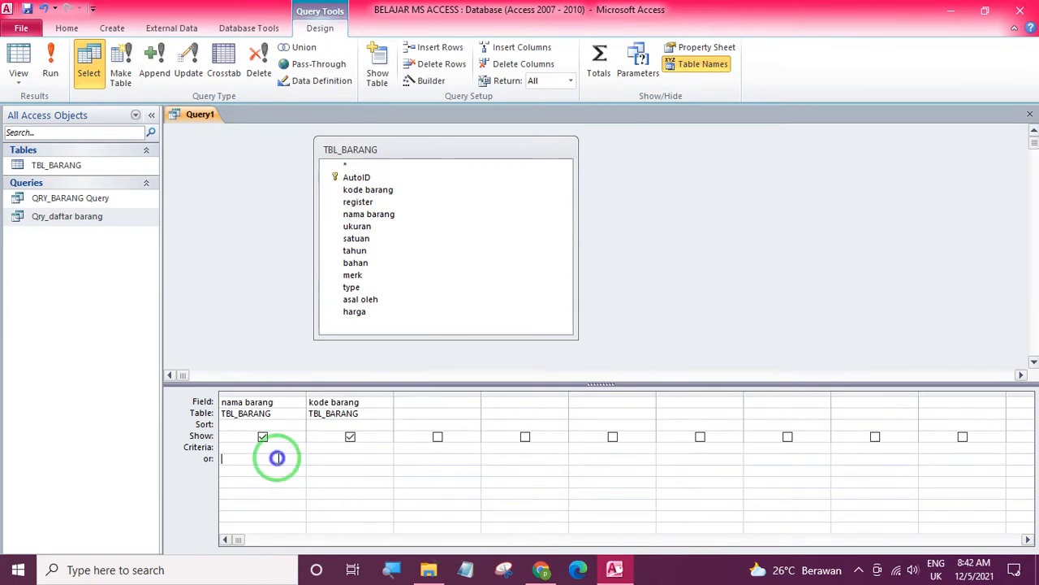
right_click(277, 458)
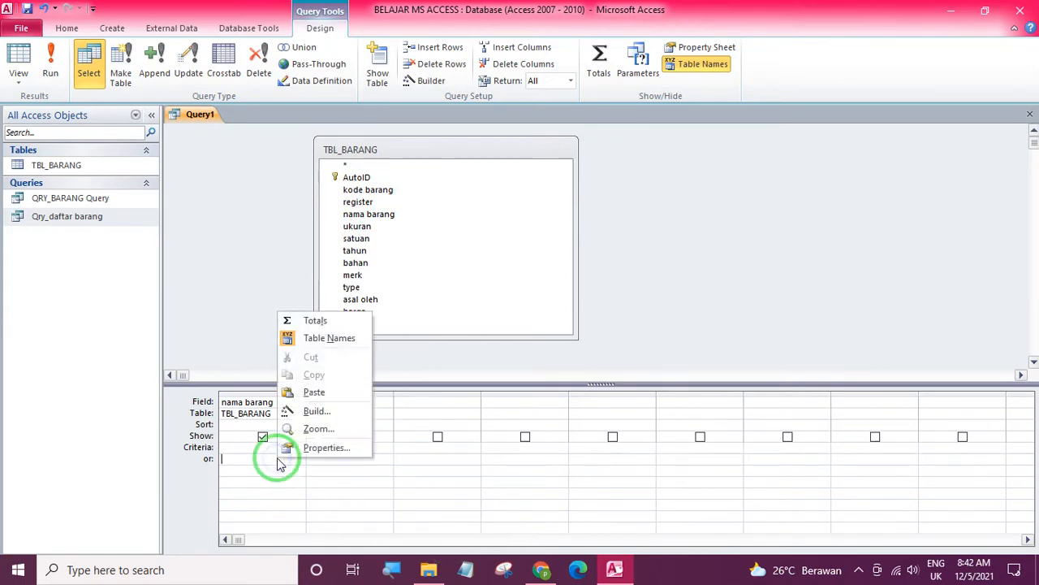
left_click(347, 325)
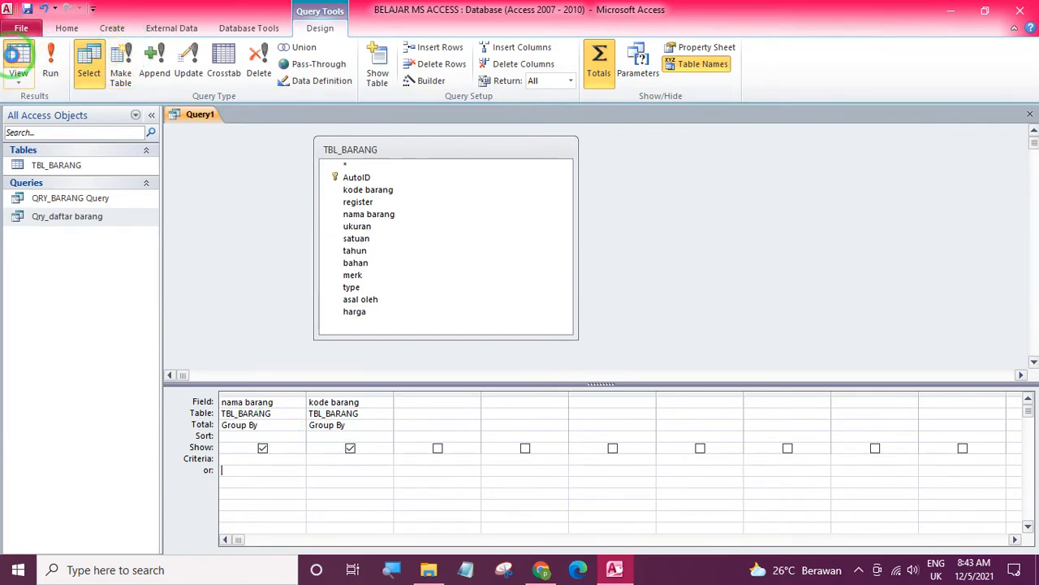
left_click(18, 58)
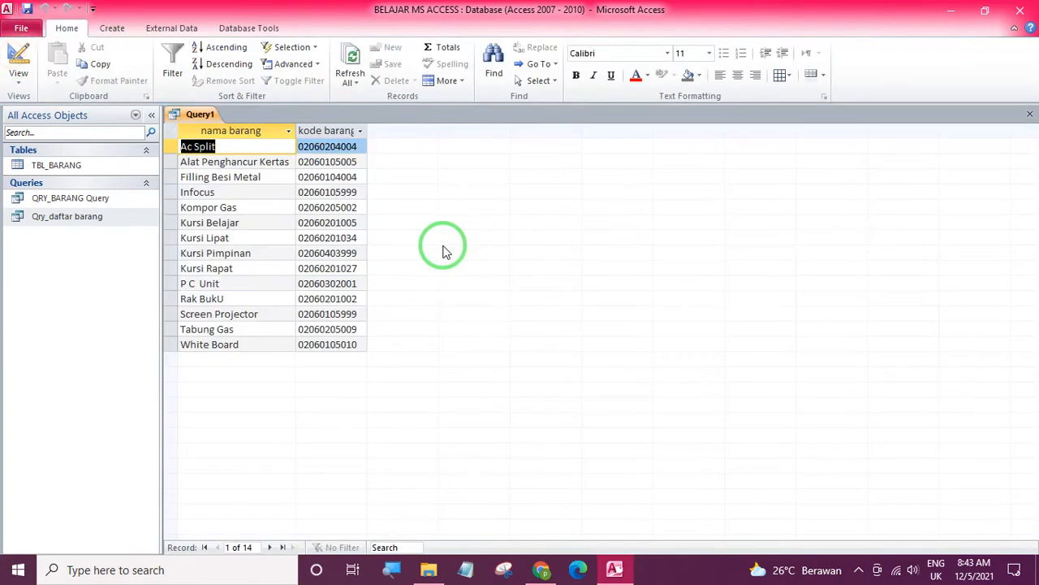
left_click(19, 61)
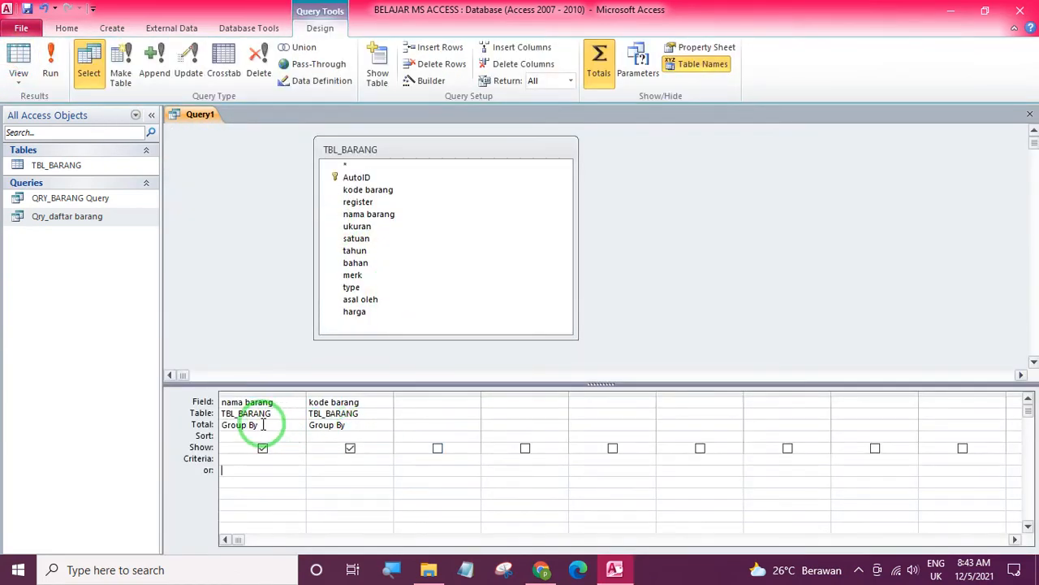
Step: Turn off Totals for the query and view the ungrouped records in Datasheet view
right_click(382, 446)
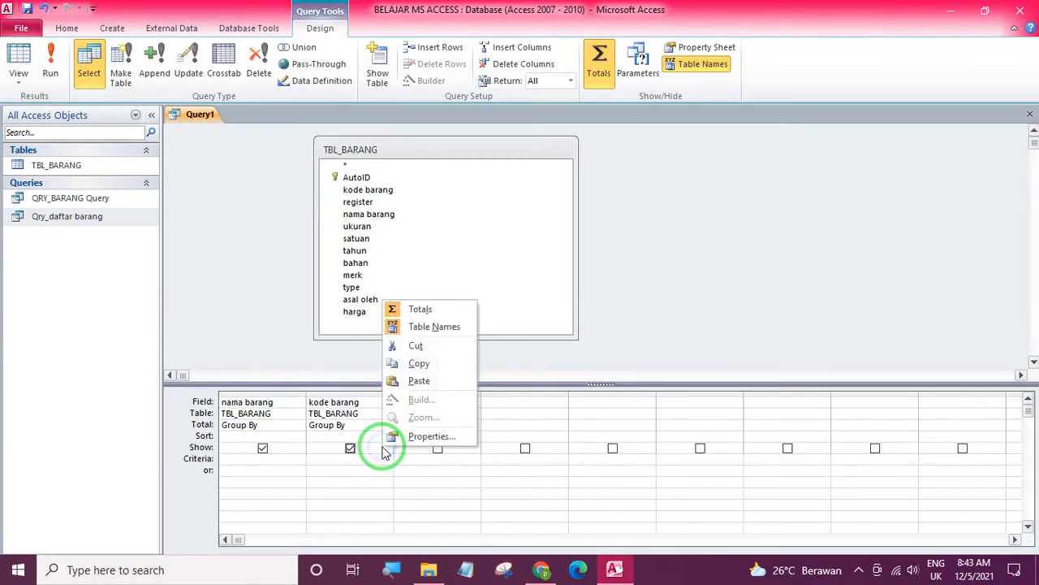
left_click(431, 328)
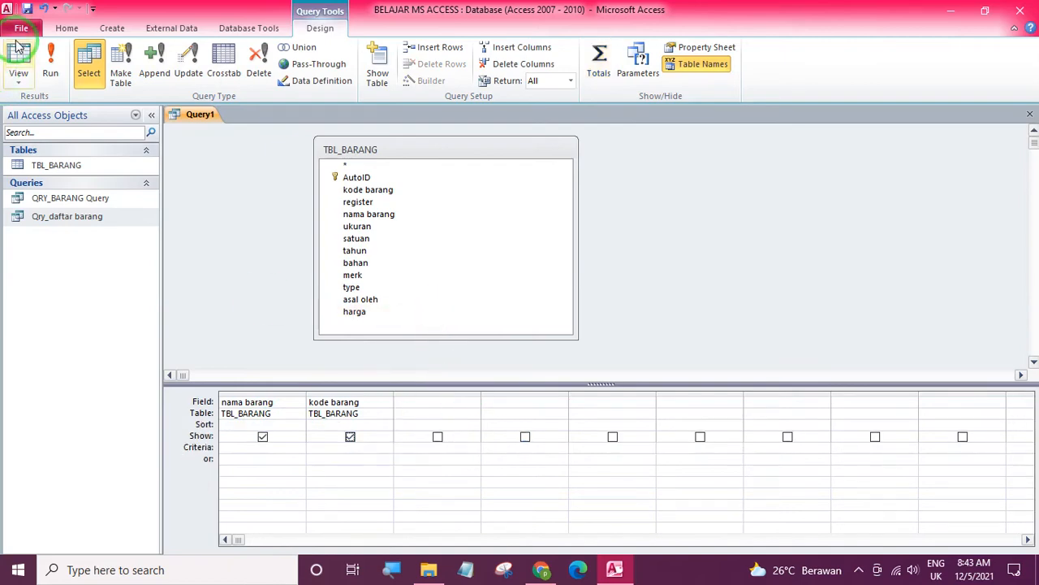
left_click(19, 62)
scroll(234, 188, "down", 5)
scroll(233, 188, "up", 4)
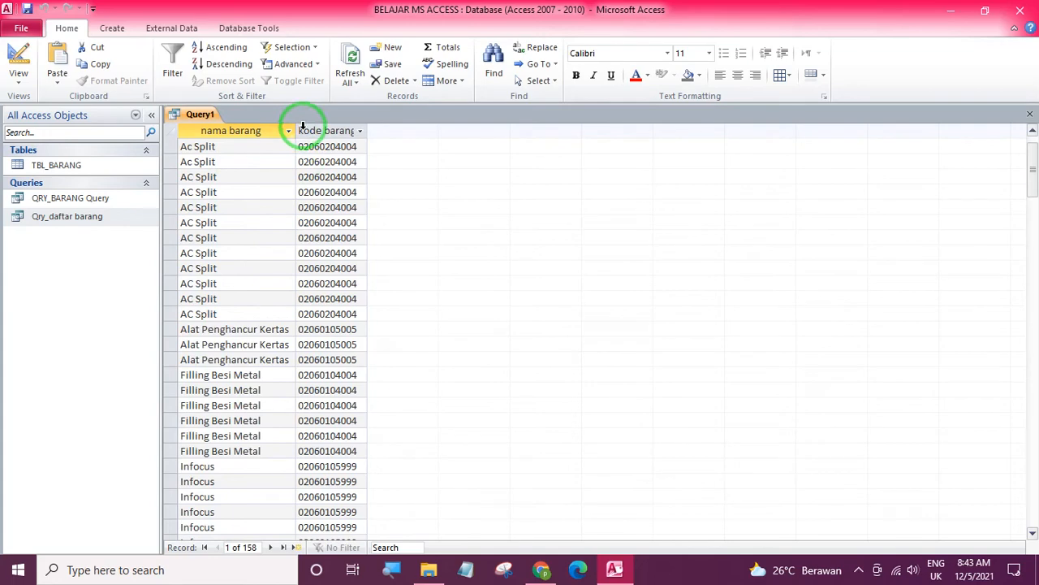
Step: Widen the nama barang column in the datasheet and look over the first records
left_click_drag(294, 132, 350, 133)
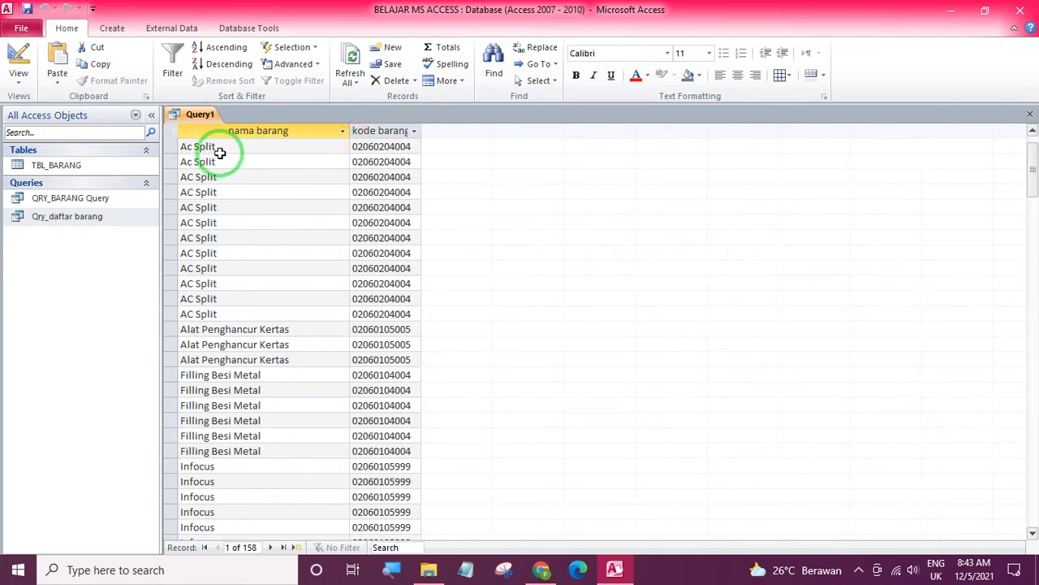
scroll(236, 152, "down", 4)
scroll(236, 152, "down", 1)
scroll(236, 154, "up", 6)
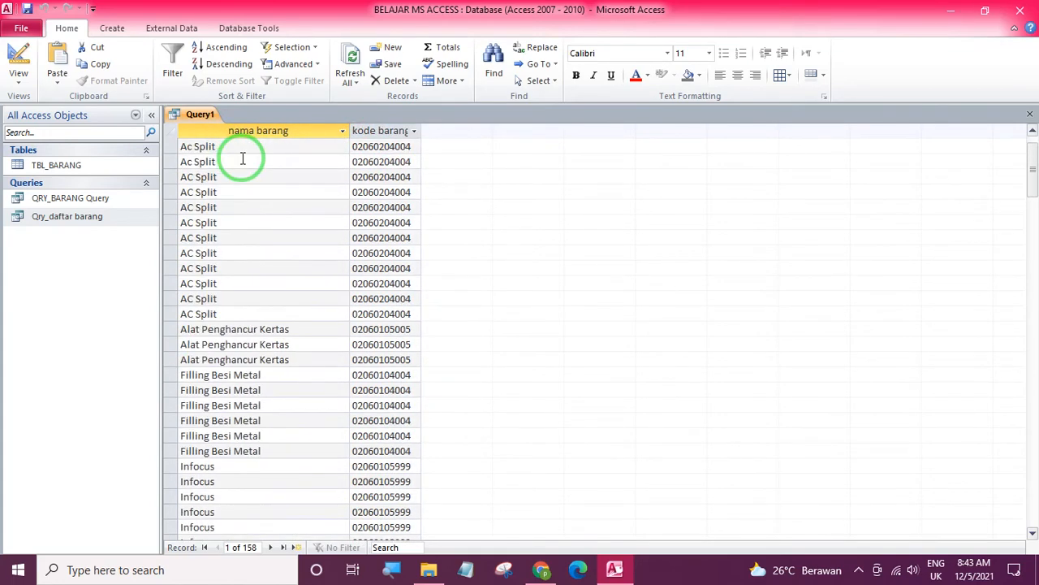
Step: Remove the space from the first record's item name, then restore it to Ac Split
left_click(416, 159)
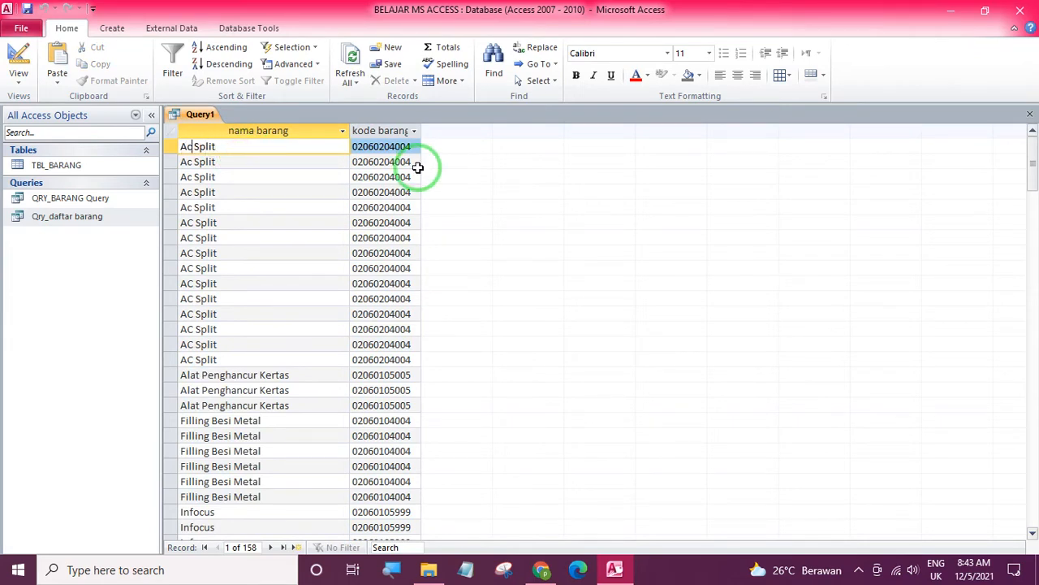
key("BackSpace")
left_click(272, 207)
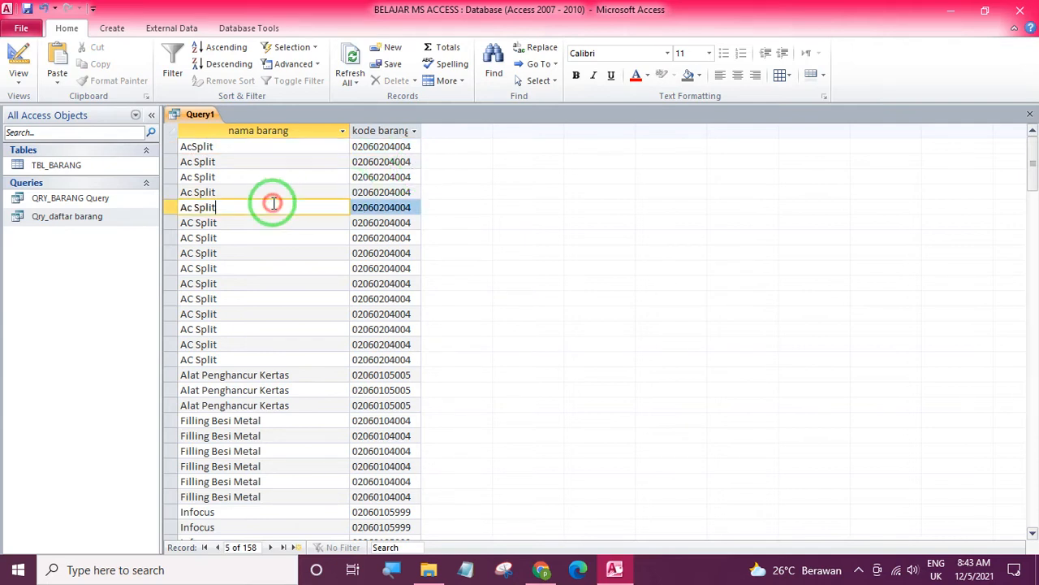
left_click(192, 147)
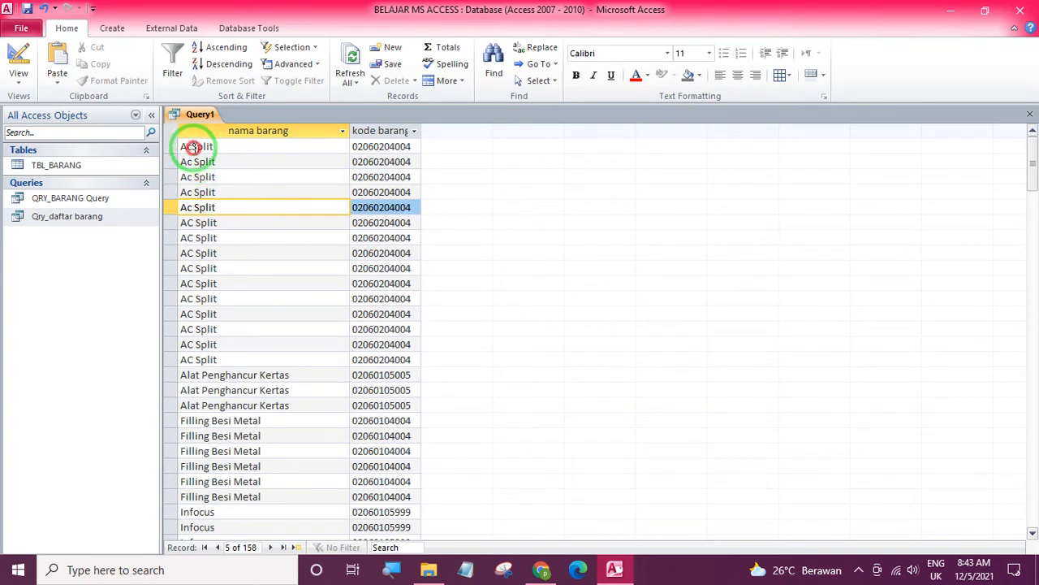
key("Tab")
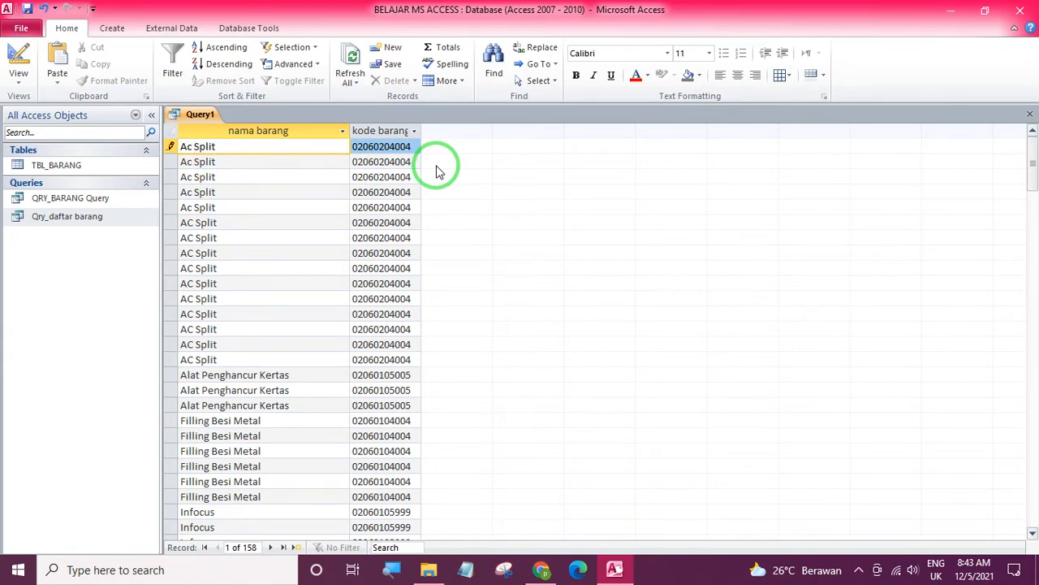
Step: Go down through the datasheet records and compare how item names and their kode barang values repeat
key("Down")
key("Down")
key("Down")
key("Down")
key("Down")
key("Down")
key("Down")
key("Down")
key("Down")
key("Down")
key("Down")
key("Down")
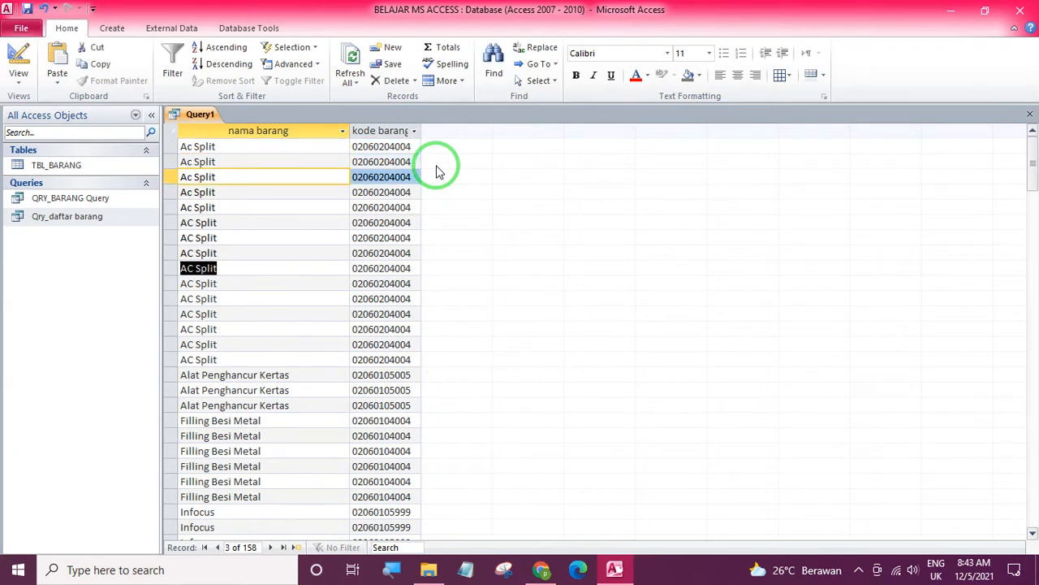
key("Down")
key("Down")
key("Down")
key("Down")
key("Down")
key("Down")
key("Down")
key("Down")
key("Down")
key("Down")
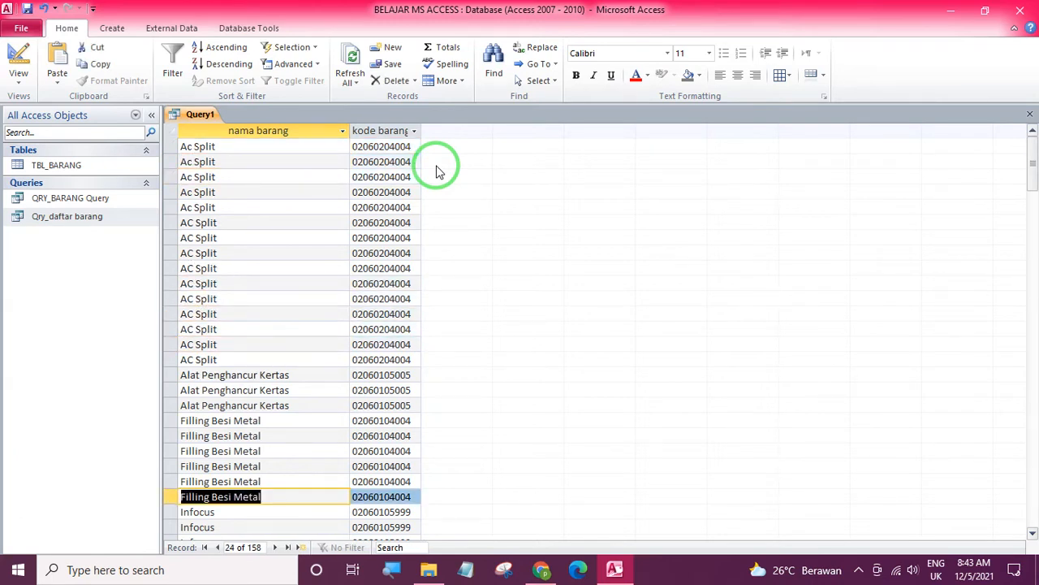
scroll(325, 203, "down", 1)
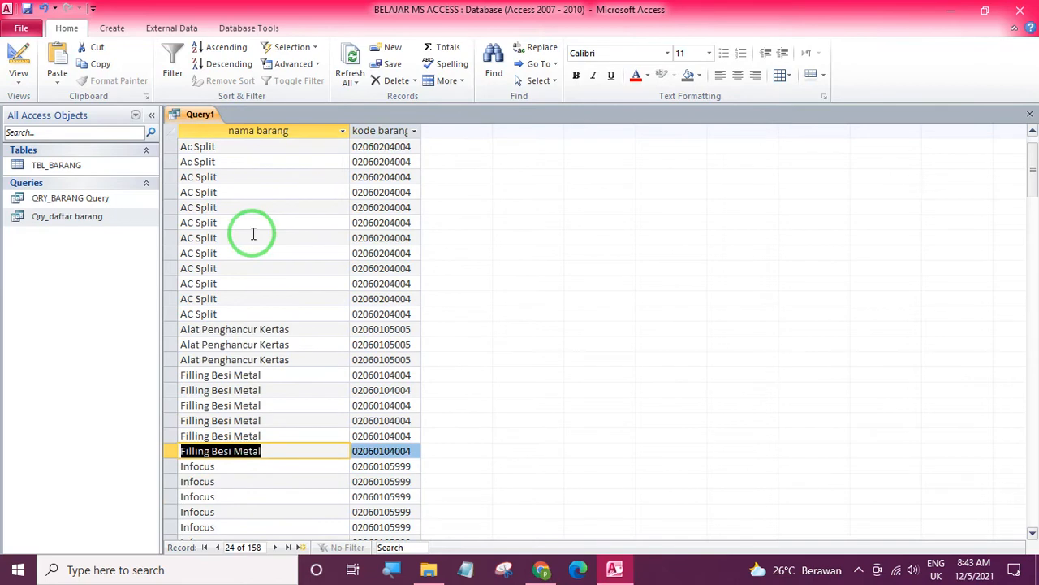
scroll(330, 290, "down", 4)
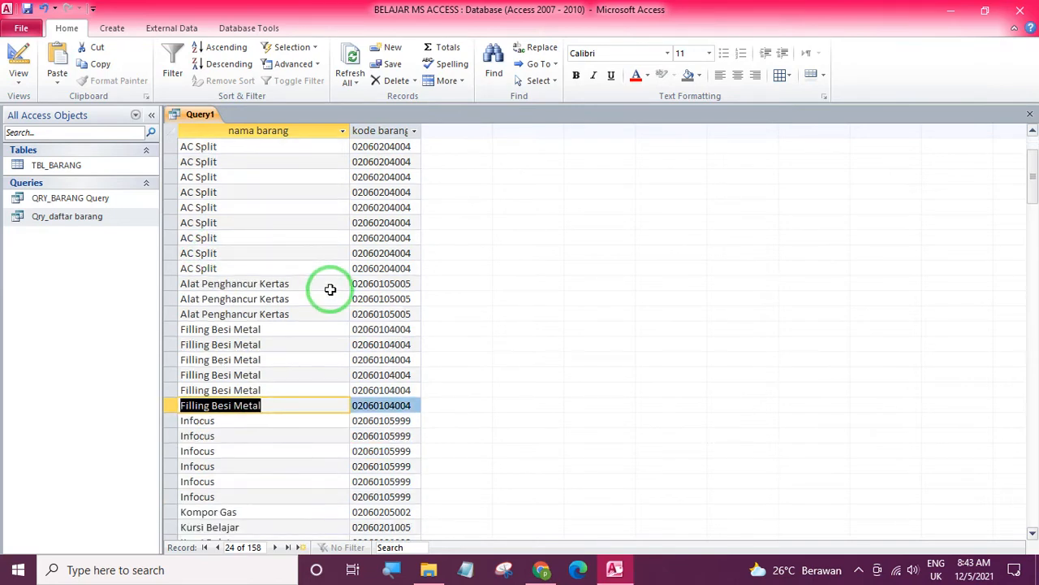
scroll(330, 290, "down", 1)
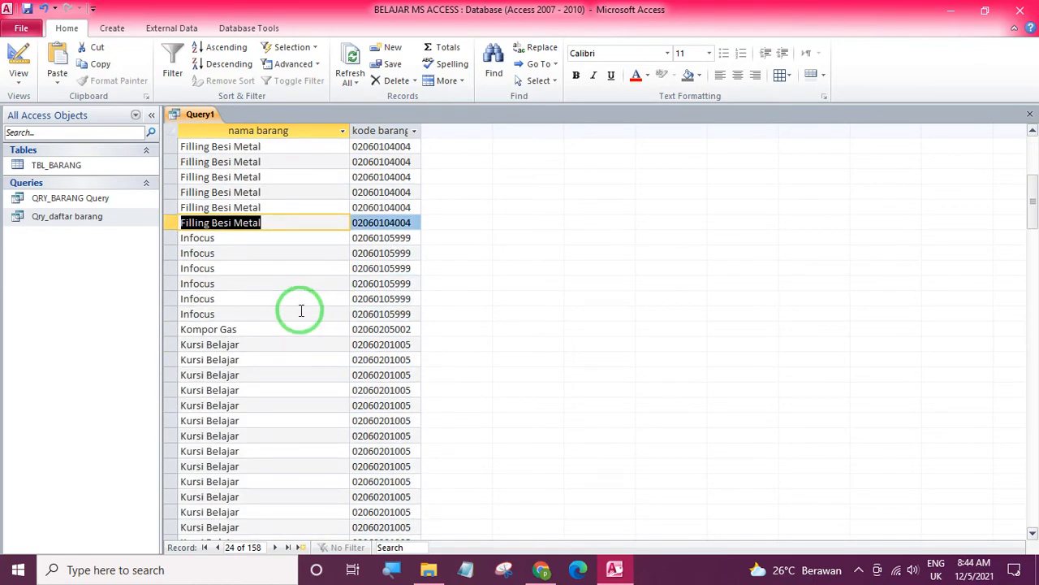
scroll(299, 316, "down", 3)
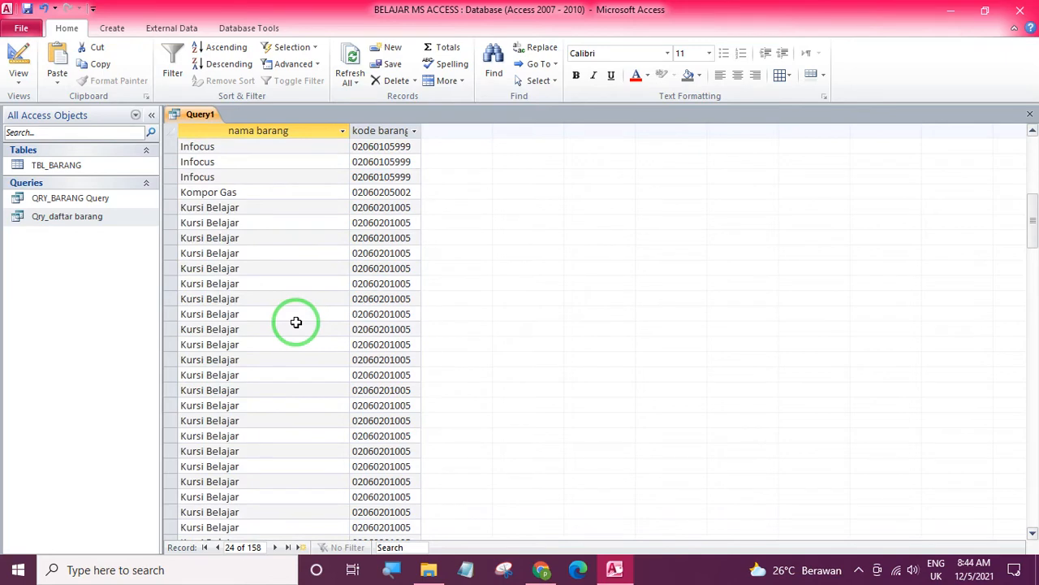
scroll(295, 323, "down", 9)
scroll(296, 317, "up", 2)
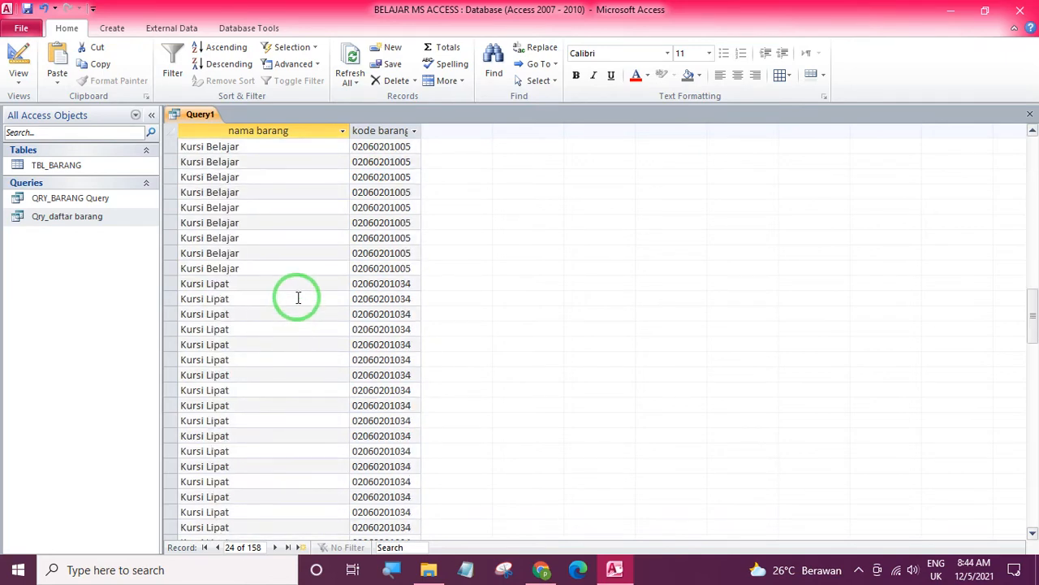
Step: Look through the remaining ungrouped records down to White Board, checking how many times P C Unit repeats
scroll(298, 297, "down", 10)
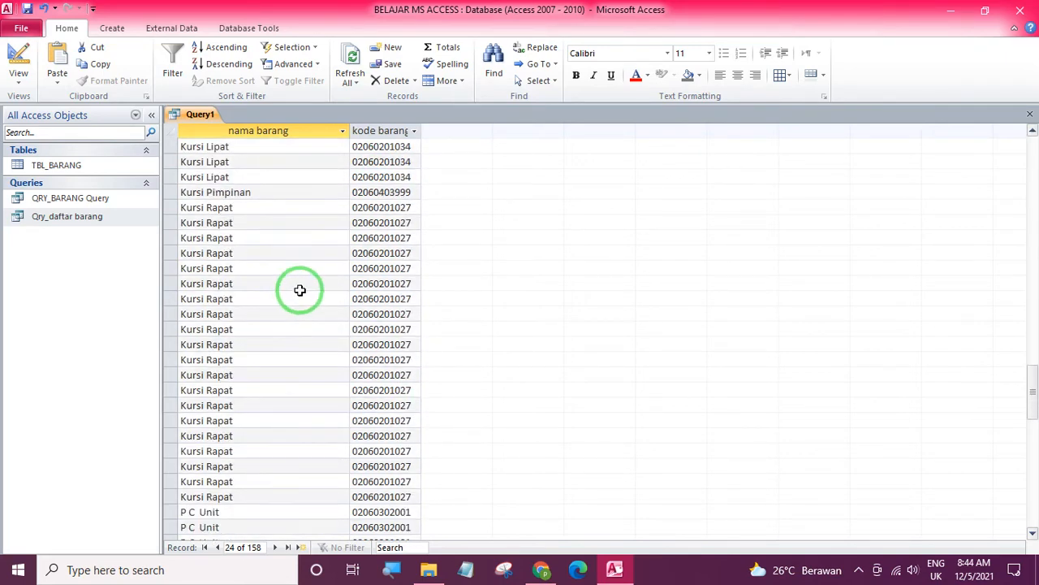
scroll(299, 290, "down", 4)
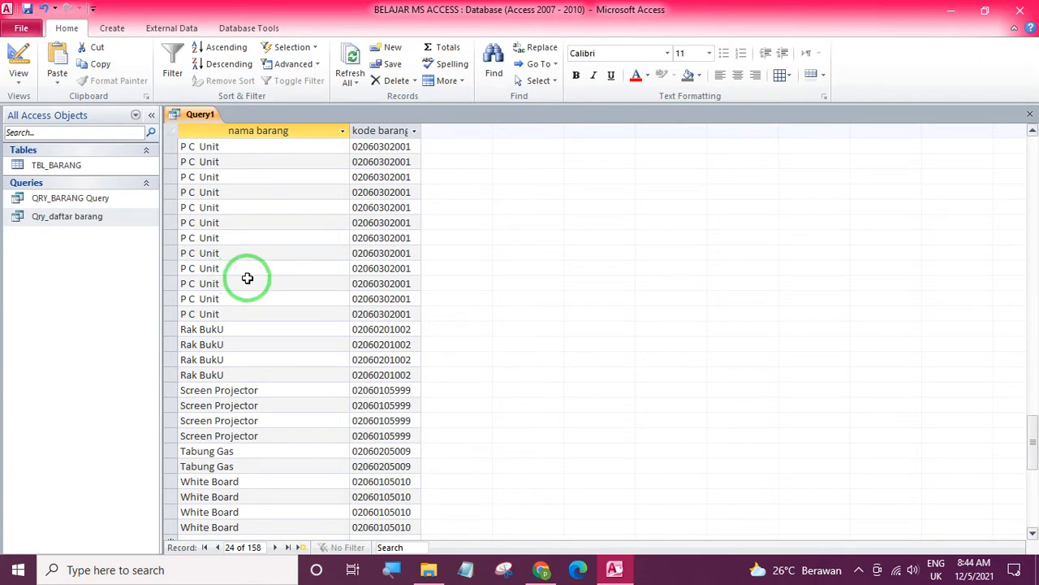
scroll(235, 276, "up", 2)
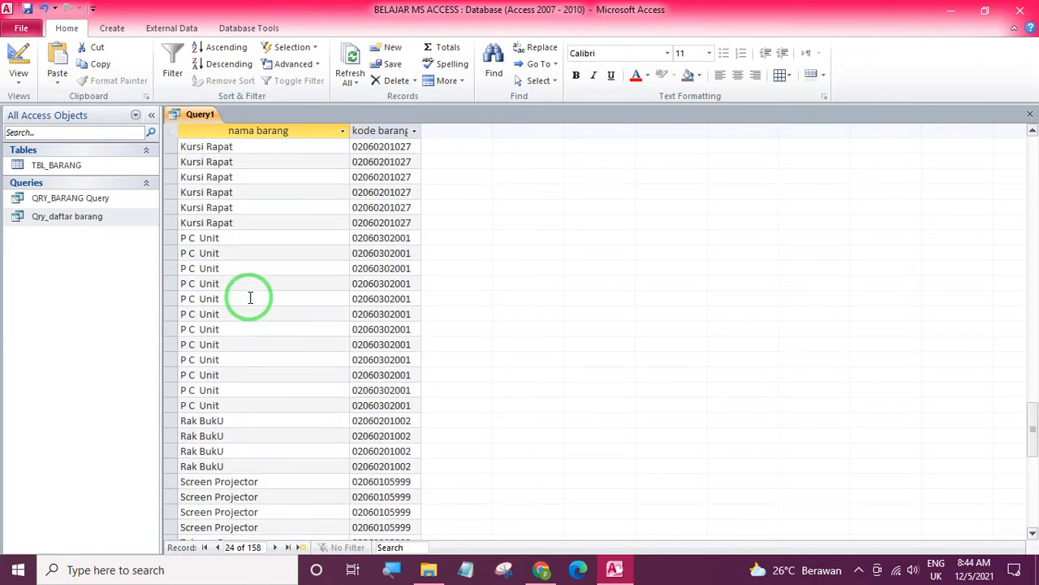
left_click(226, 238)
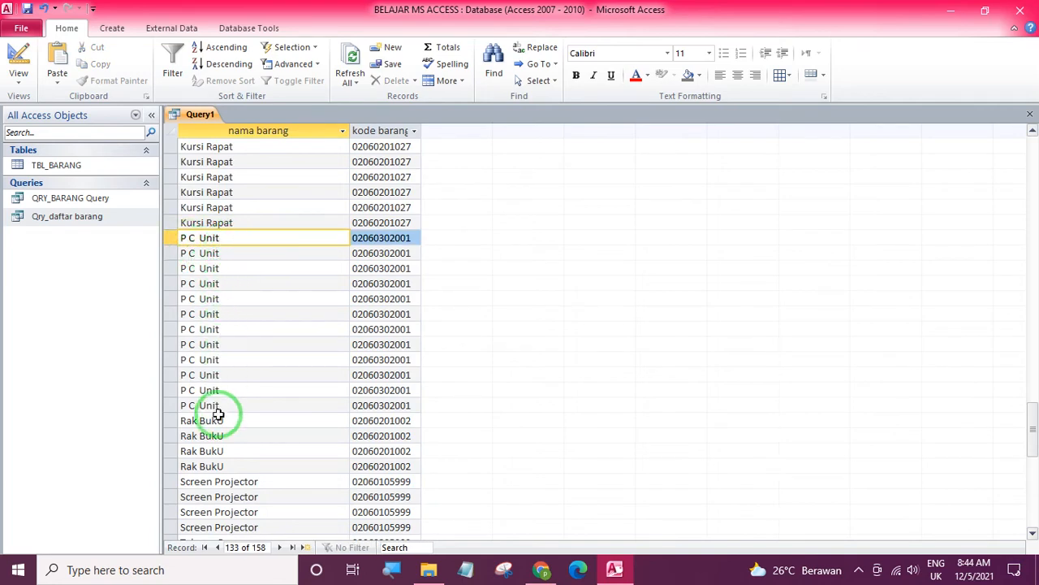
Step: Return to the query's Design view and turn on Totals for the nama barang and kode barang fields
left_click(22, 65)
right_click(329, 484)
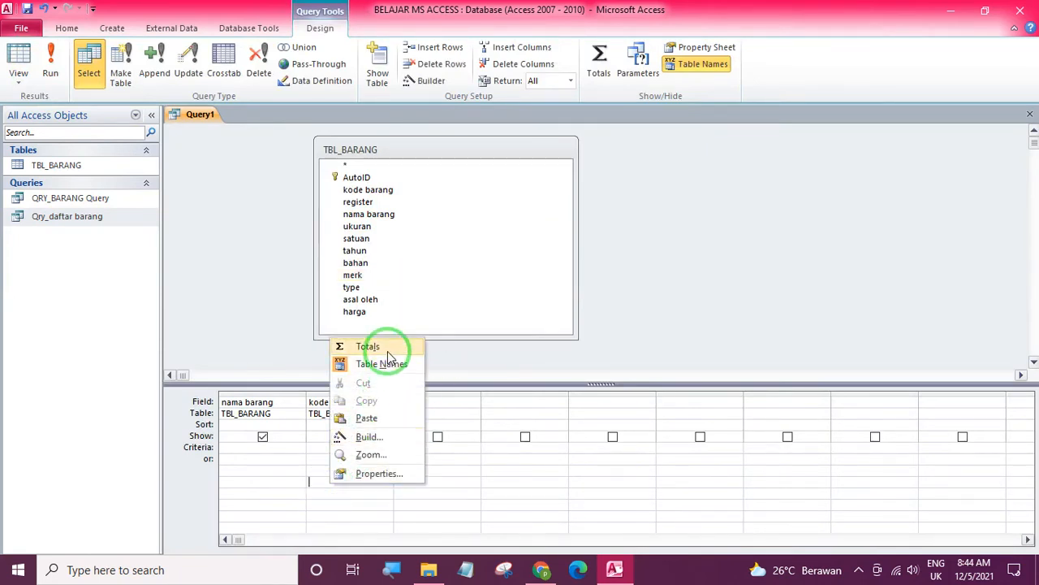
left_click(368, 347)
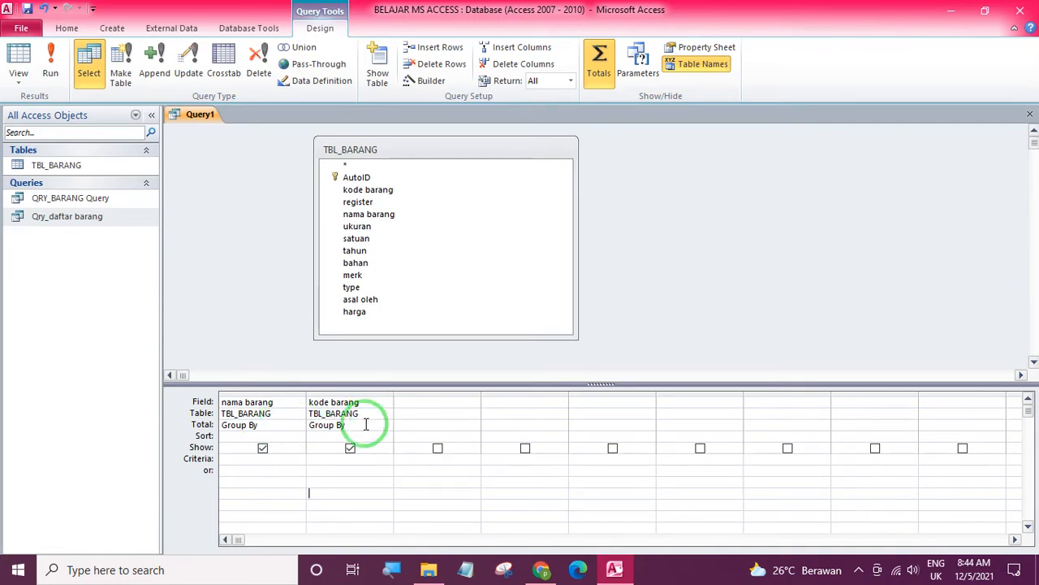
left_click(308, 492)
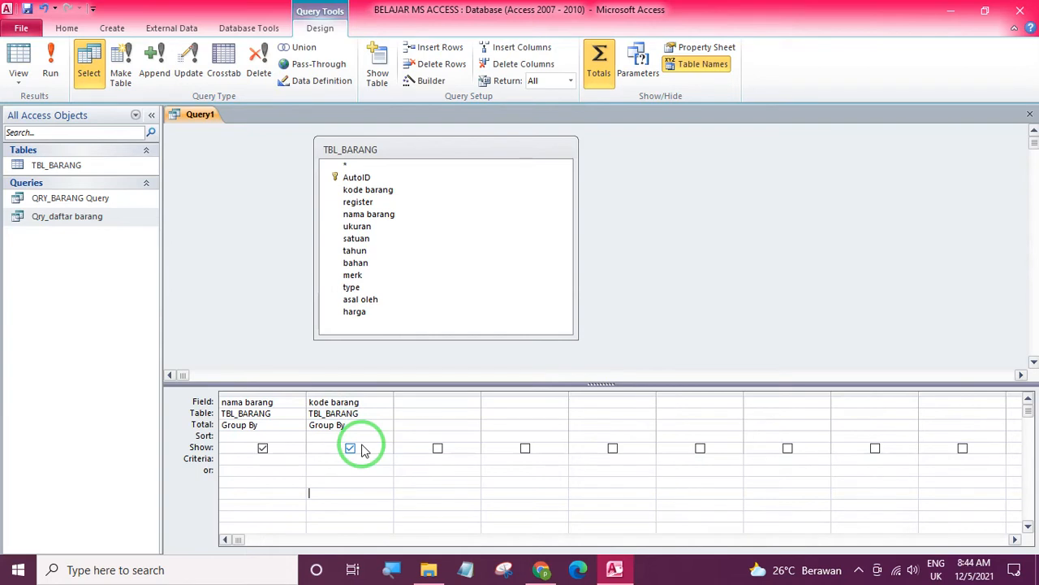
Step: Keep nama barang as Group By and set the Total function of kode barang to Count
left_click(291, 424)
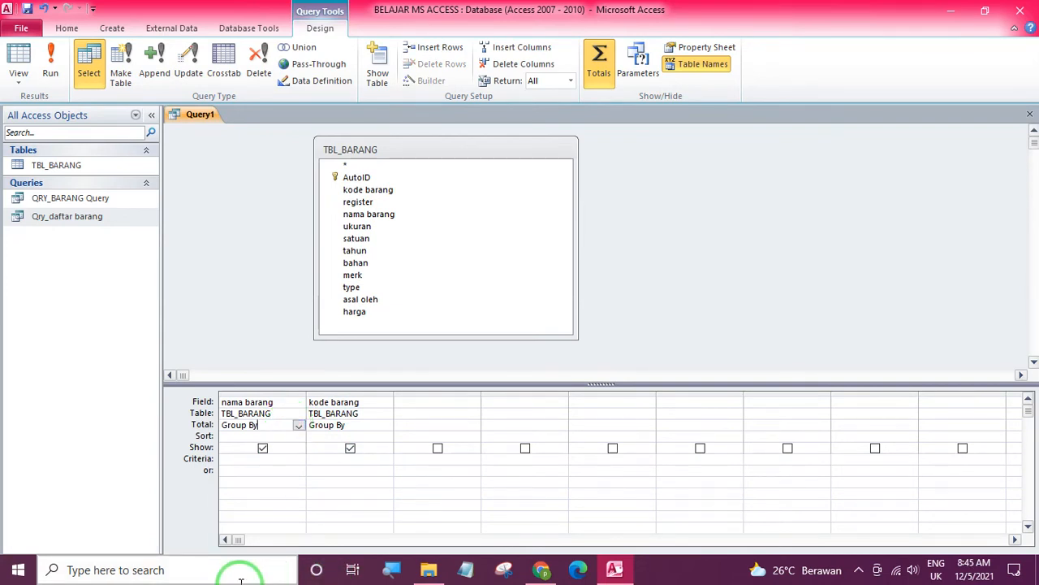
key("Tab")
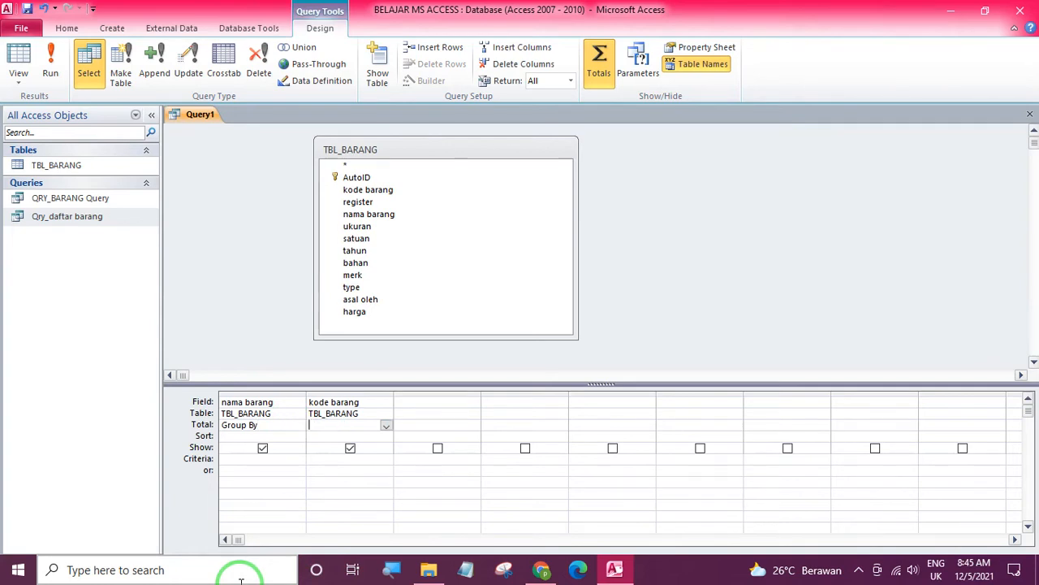
left_click(385, 493)
left_click(386, 425)
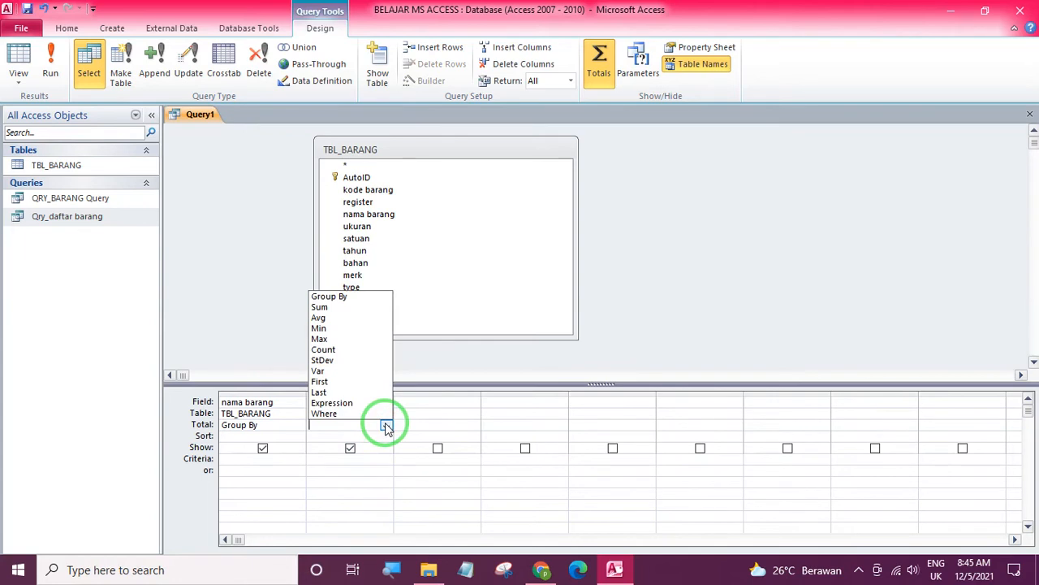
left_click(387, 426)
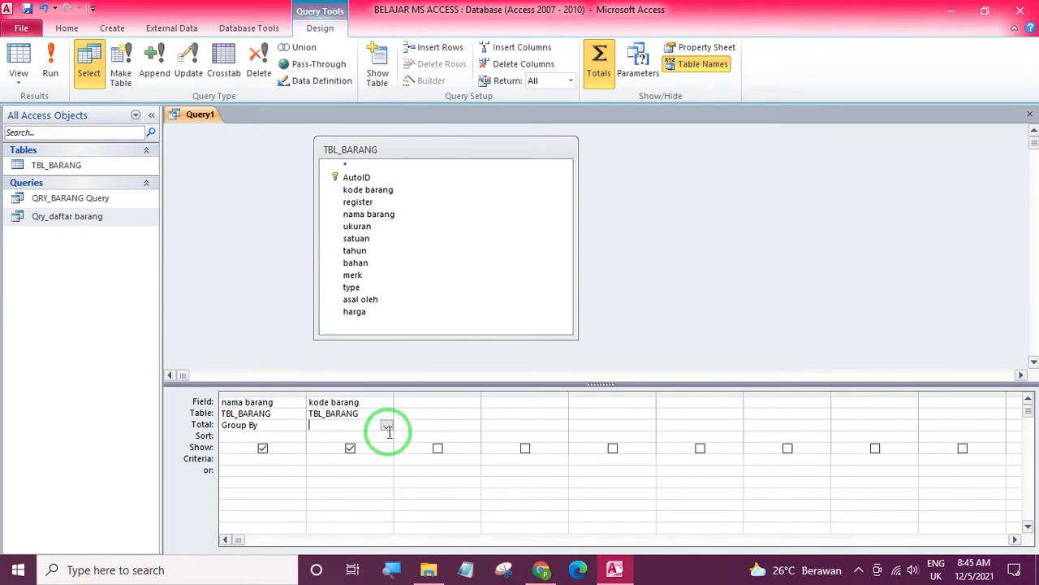
left_click(387, 427)
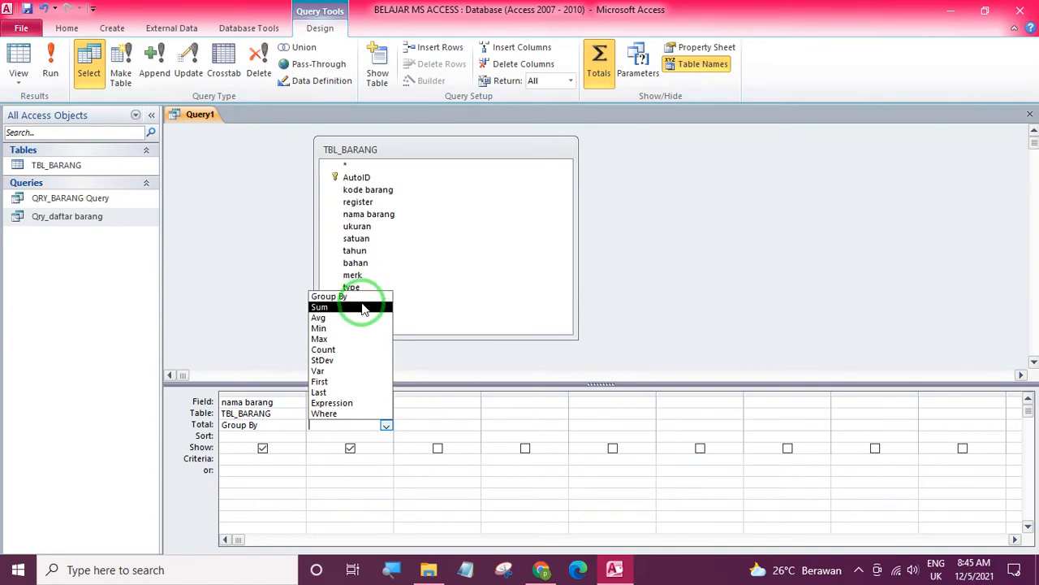
left_click(348, 351)
left_click(365, 492)
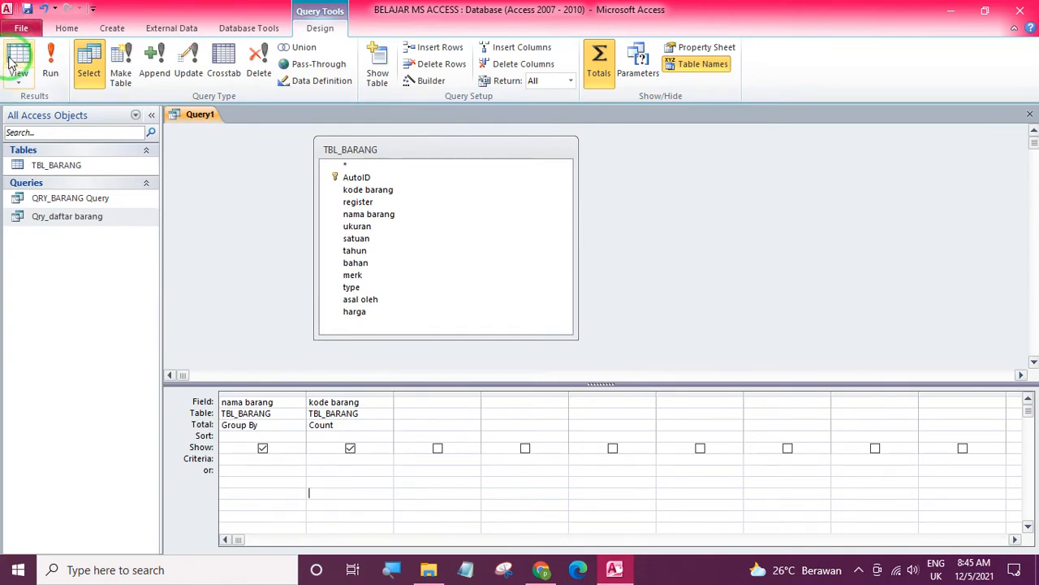
Step: Show the grouped query in Datasheet view and widen the count column until its full heading fits
left_click(39, 73)
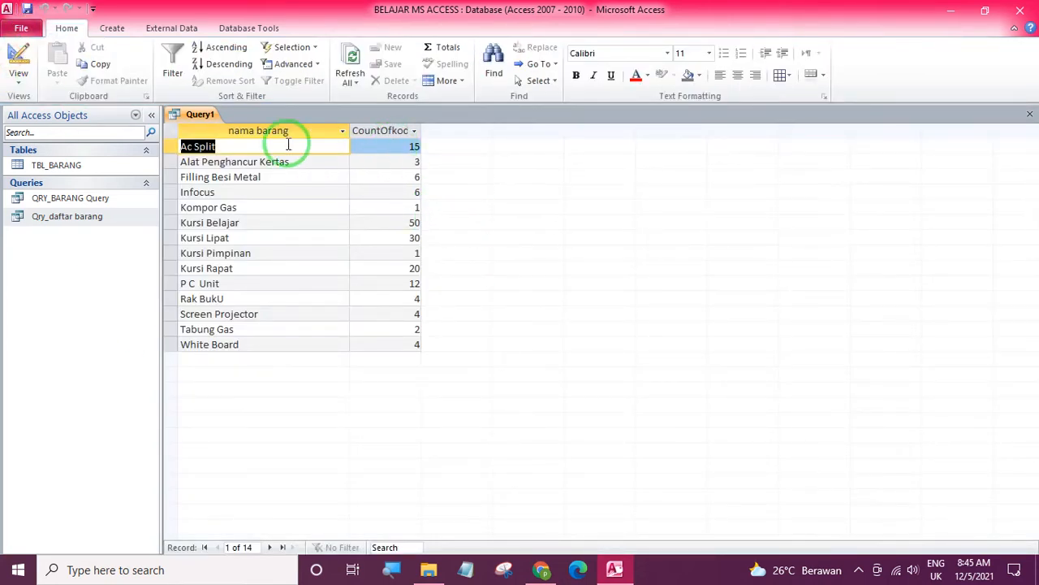
left_click(231, 146)
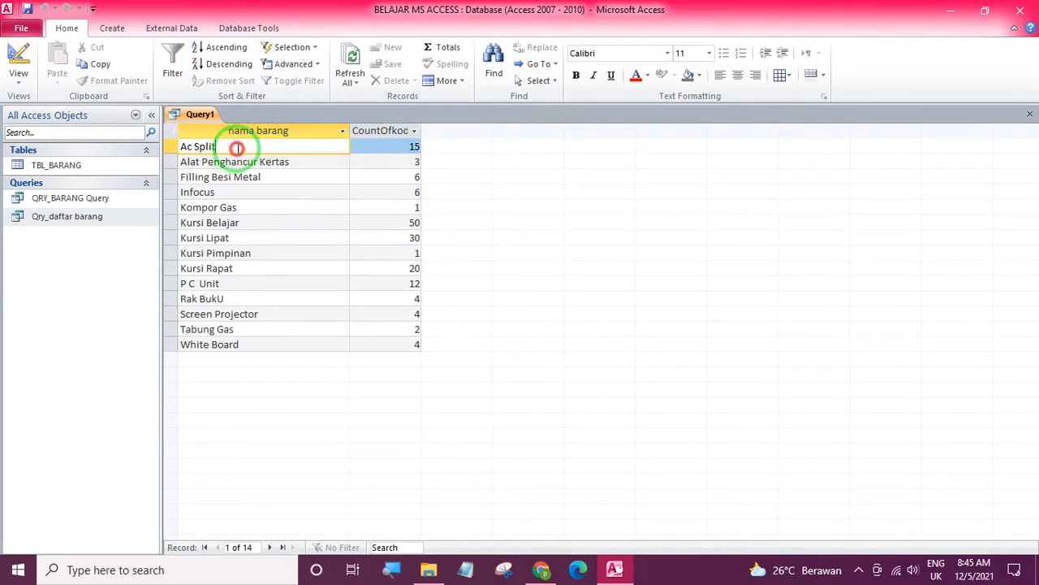
left_click_drag(480, 138, 480, 146)
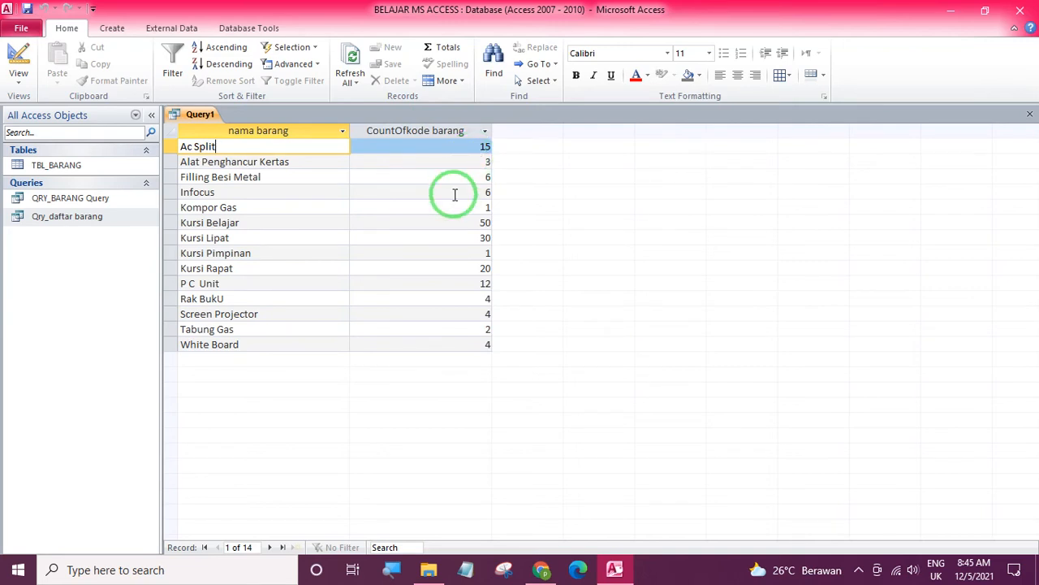
Step: Examine the item counts for Filling Besi Metal and Alat Penghancur Kertas in the grouped datasheet
left_click(303, 176)
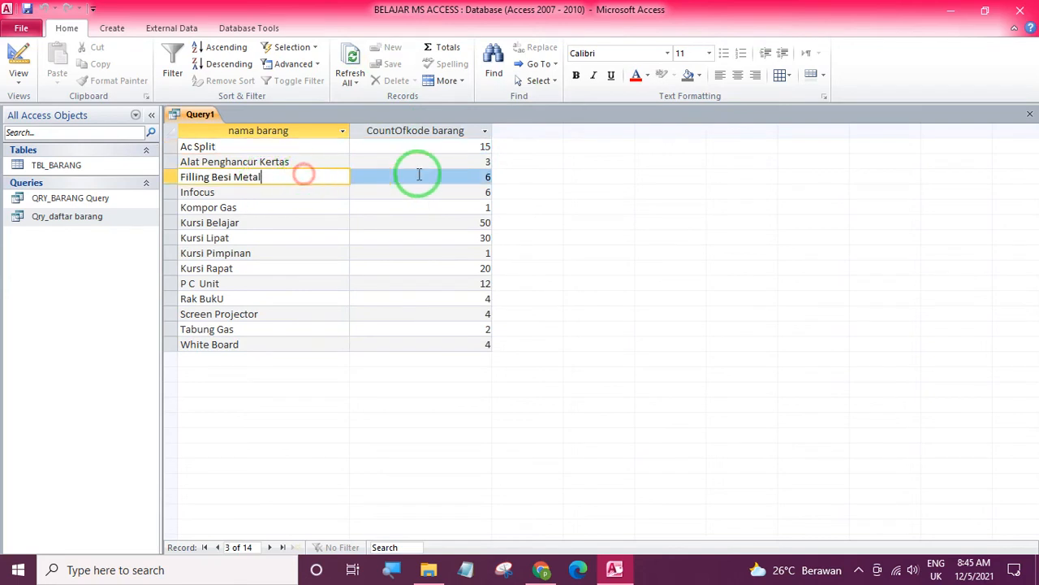
left_click(449, 174)
left_click(319, 157)
left_click(420, 162)
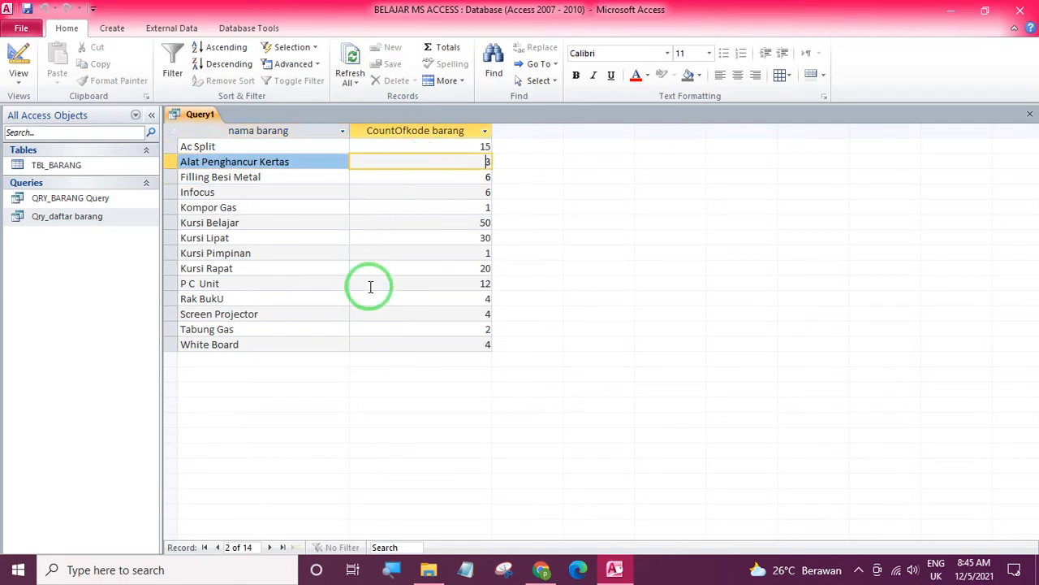
double_click(479, 166)
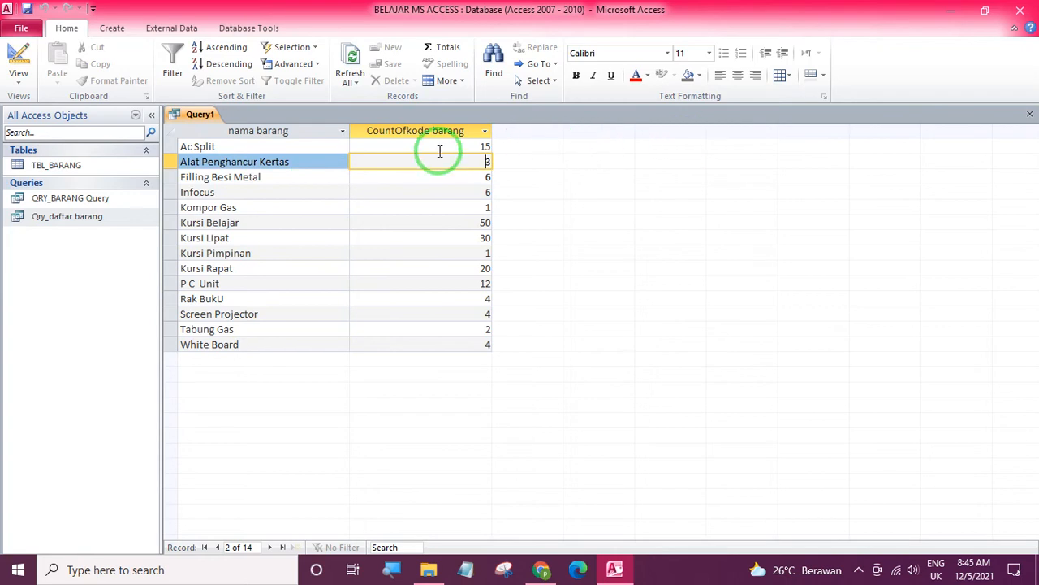
Step: Recheck the query in Design view, return to Datasheet view and fit the count column's width to its heading
left_click(18, 57)
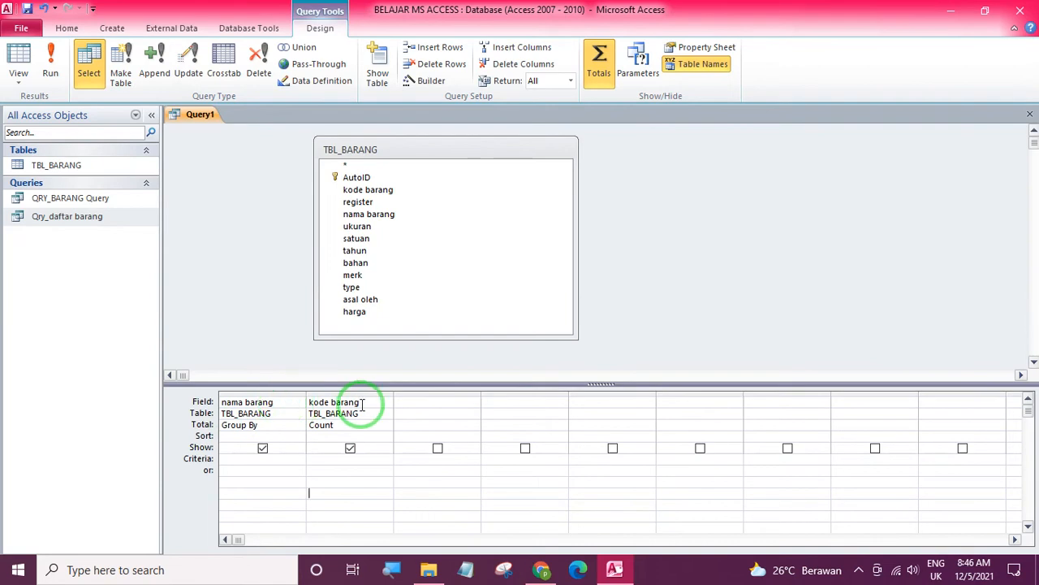
left_click(19, 57)
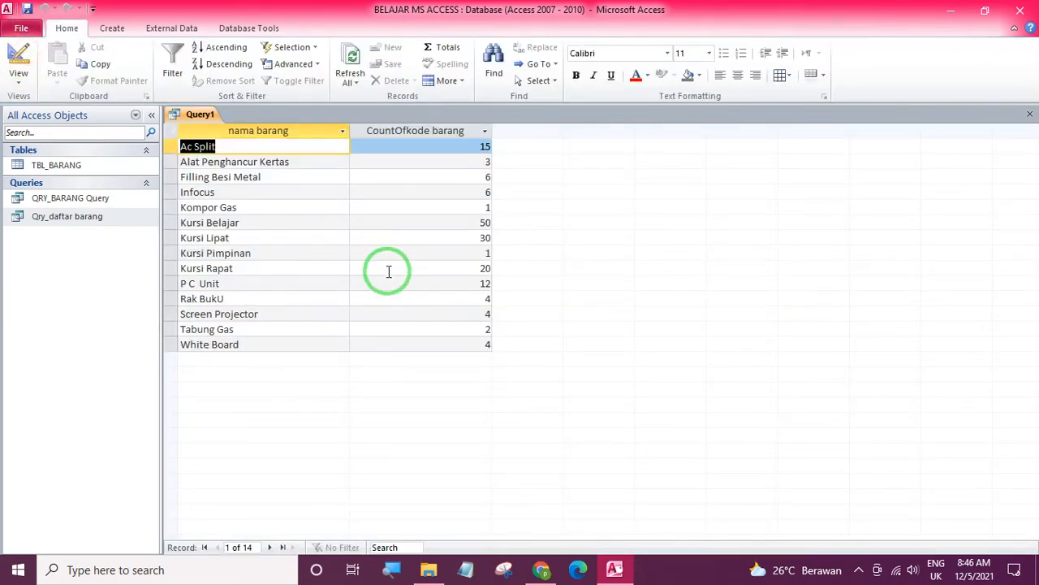
double_click(492, 138)
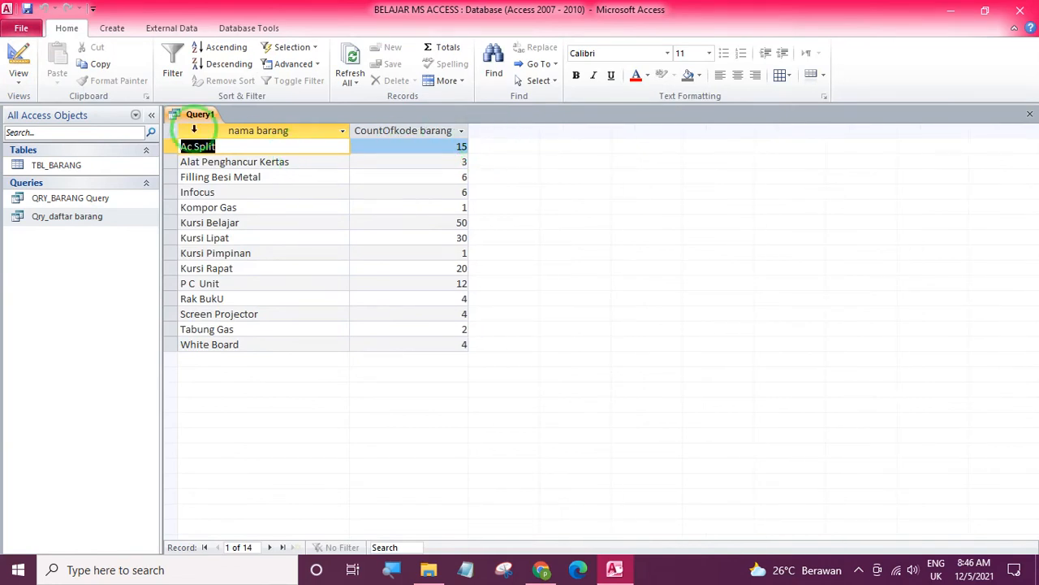
Step: Save the query as QRY_REKAP JUMLAH BARANG and close it
left_click(26, 12)
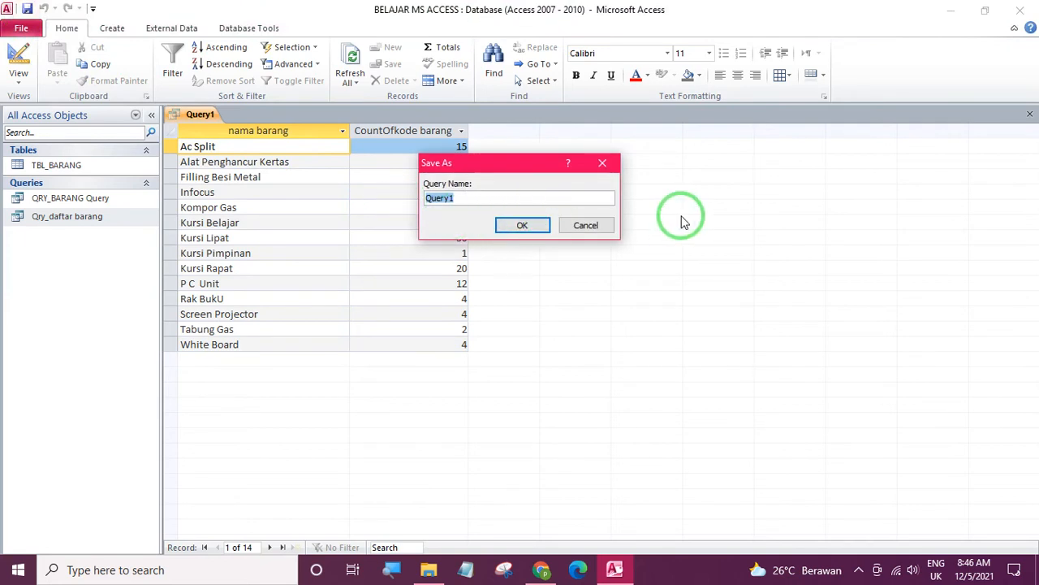
type("QRY_REKAP JUMLAH BARANG")
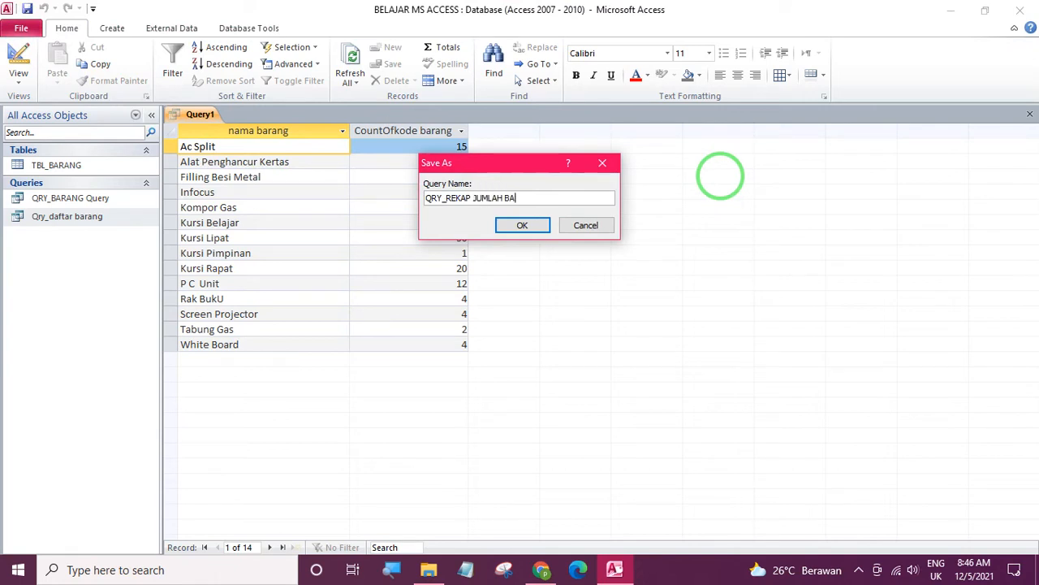
left_click(524, 225)
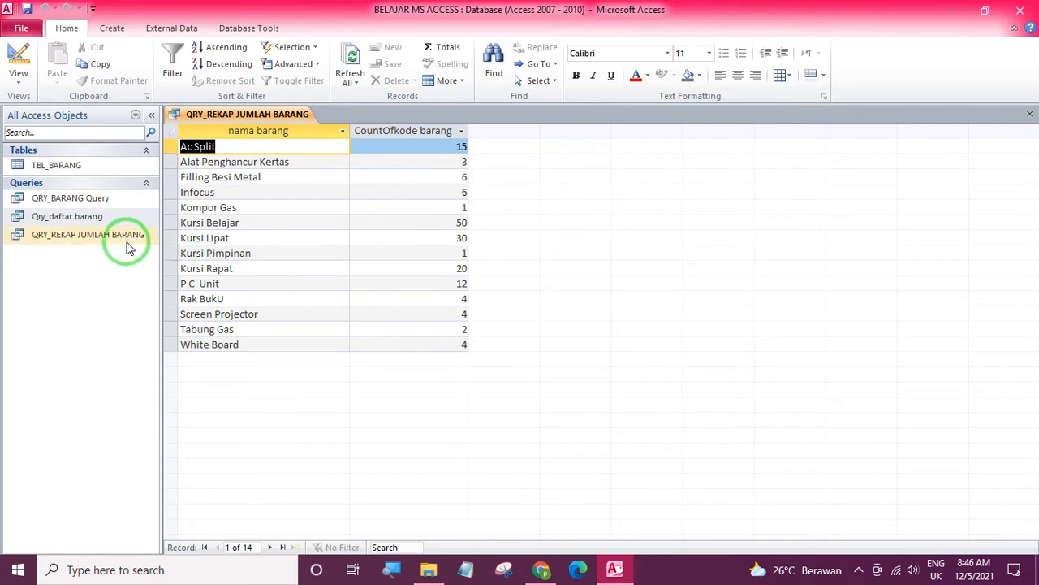
left_click(1031, 117)
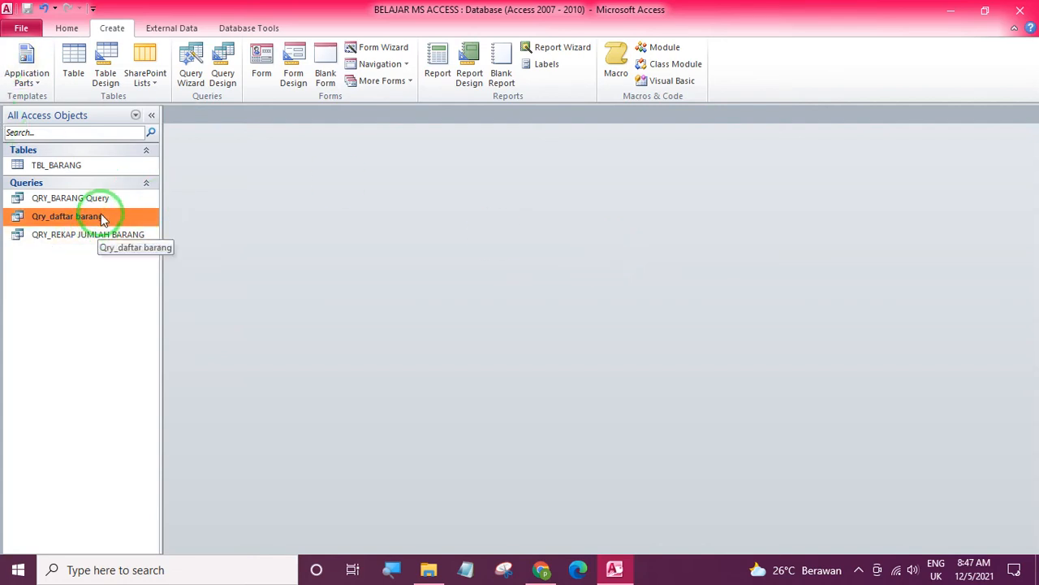
Step: Create a new query in Design view based on TBL_BARANG and enlarge its field list to show all fields
left_click(225, 65)
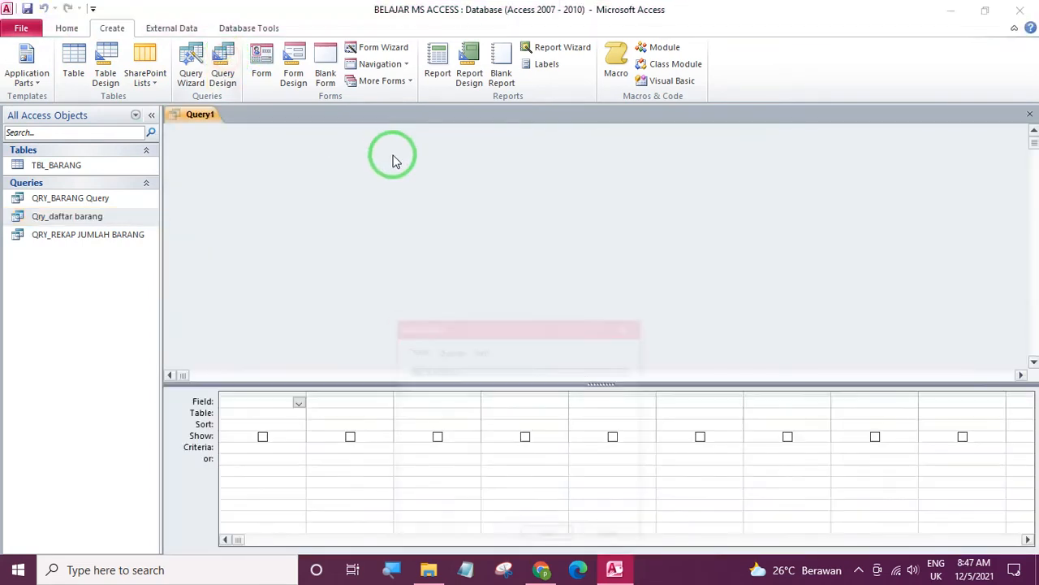
left_click(528, 145)
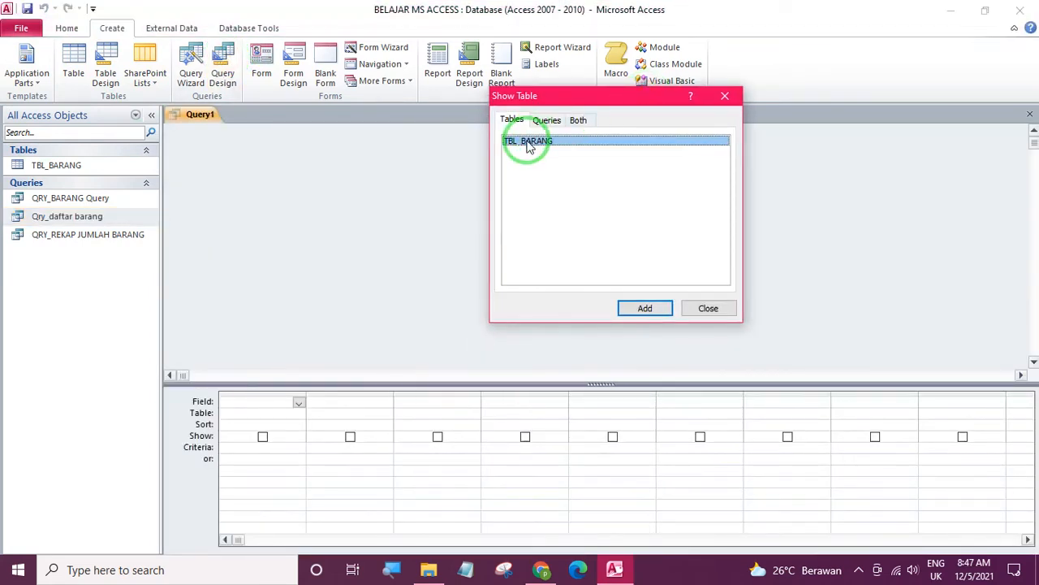
double_click(529, 146)
left_click(686, 312)
left_click_drag(308, 287, 460, 336)
Step: Add the kode barang and harga fields to the new query's design grid
left_click(248, 187)
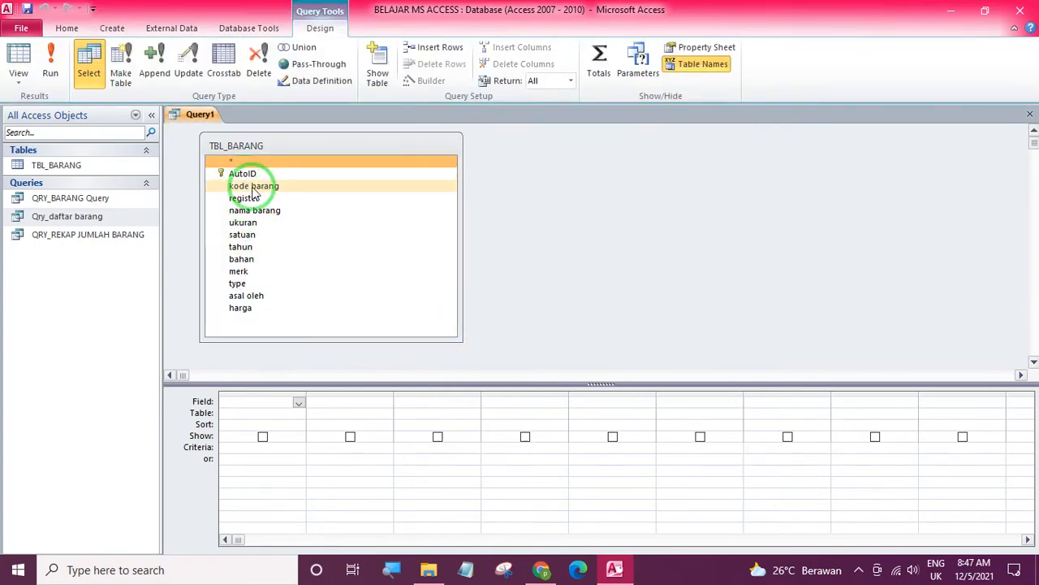
double_click(252, 190)
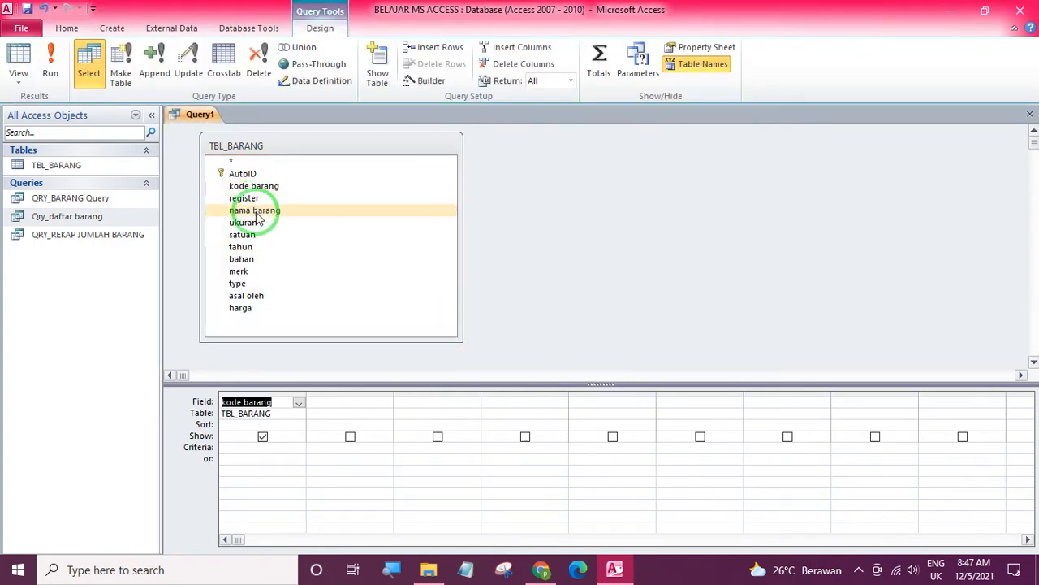
left_click(252, 310)
double_click(252, 310)
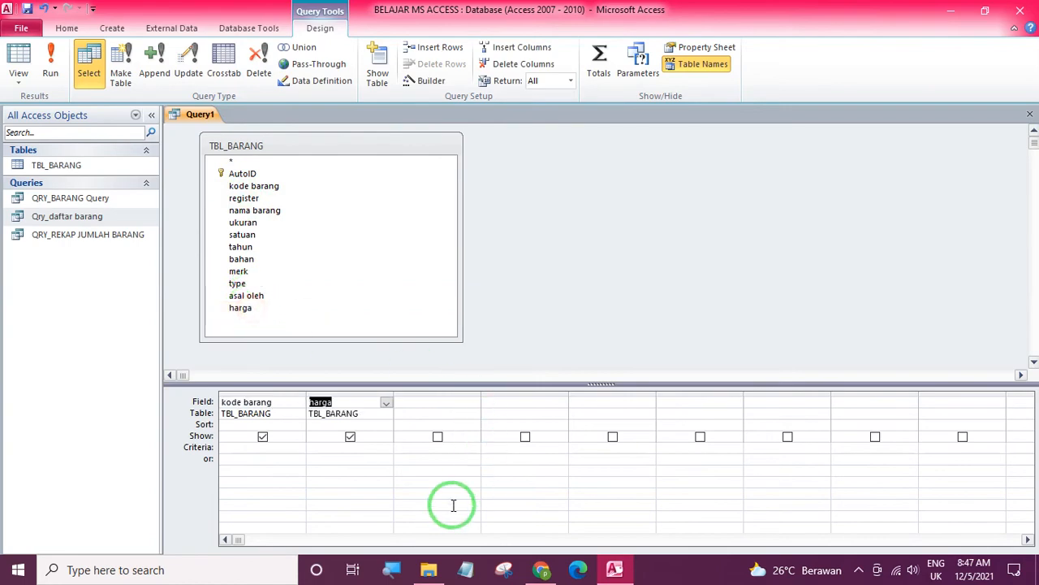
Step: View the query in Datasheet view, widen the harga column to look over the prices, and return to Design view
left_click(18, 65)
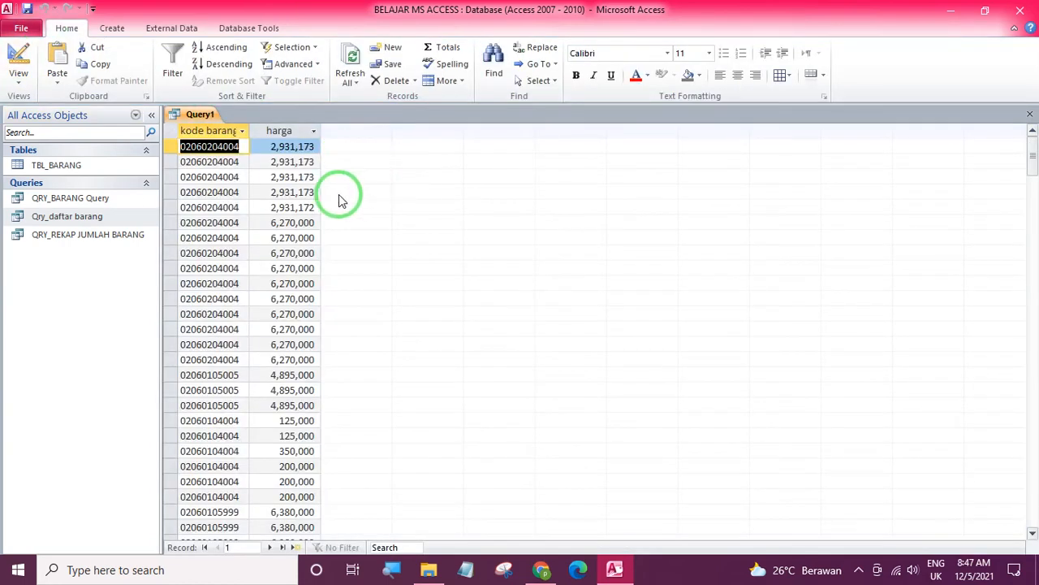
left_click_drag(322, 124, 359, 130)
scroll(262, 174, "down", 10)
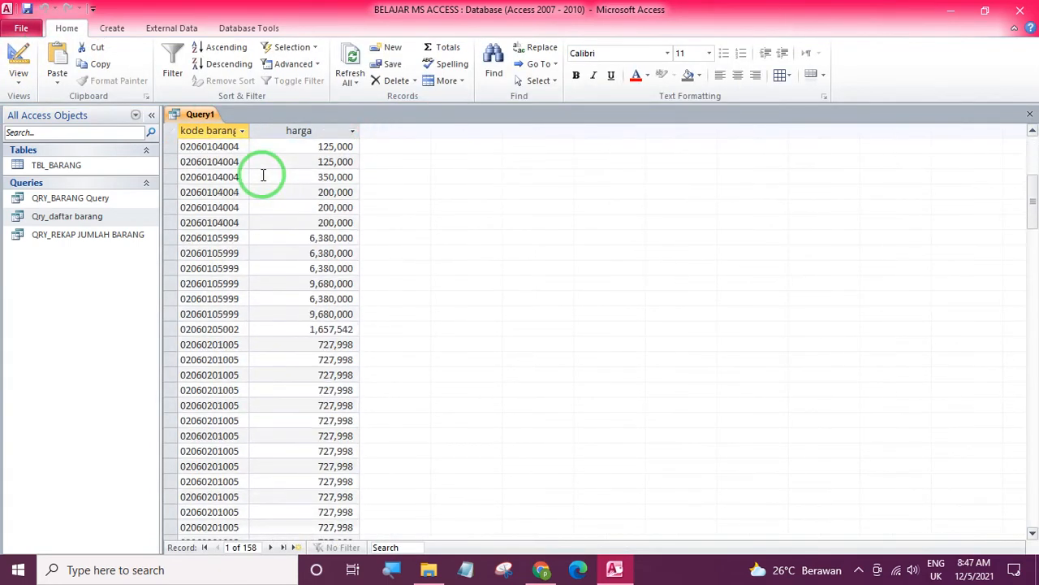
scroll(262, 174, "up", 10)
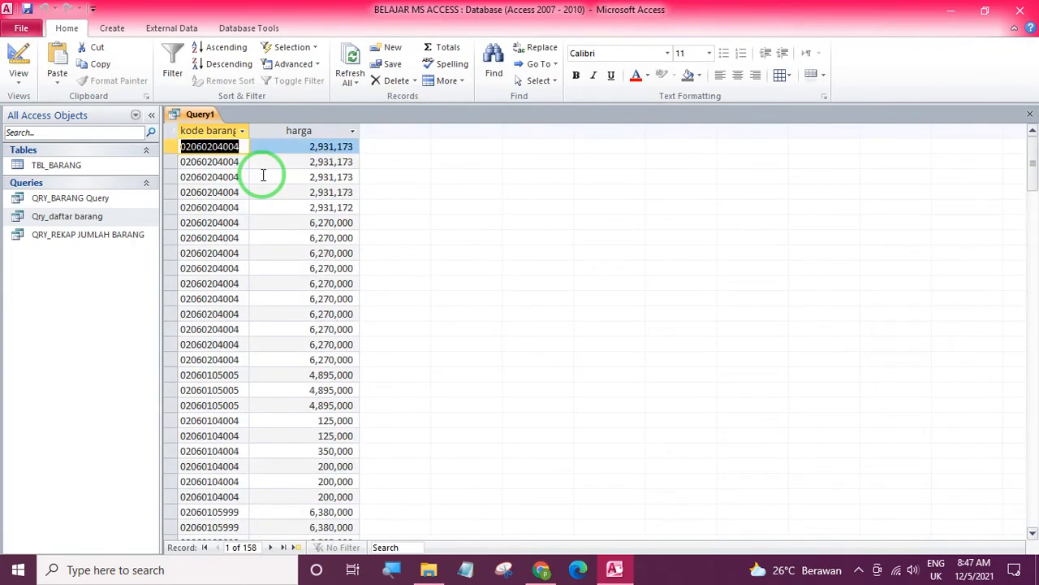
left_click(18, 65)
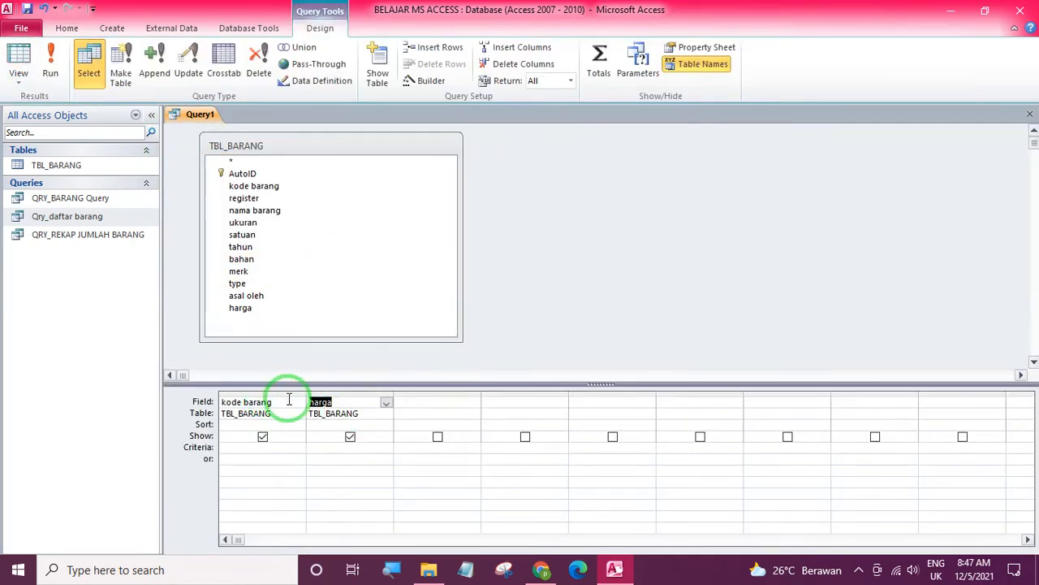
Step: Replace the kode barang field in the first grid column with nama barang and show the query in Datasheet view
left_click(299, 403)
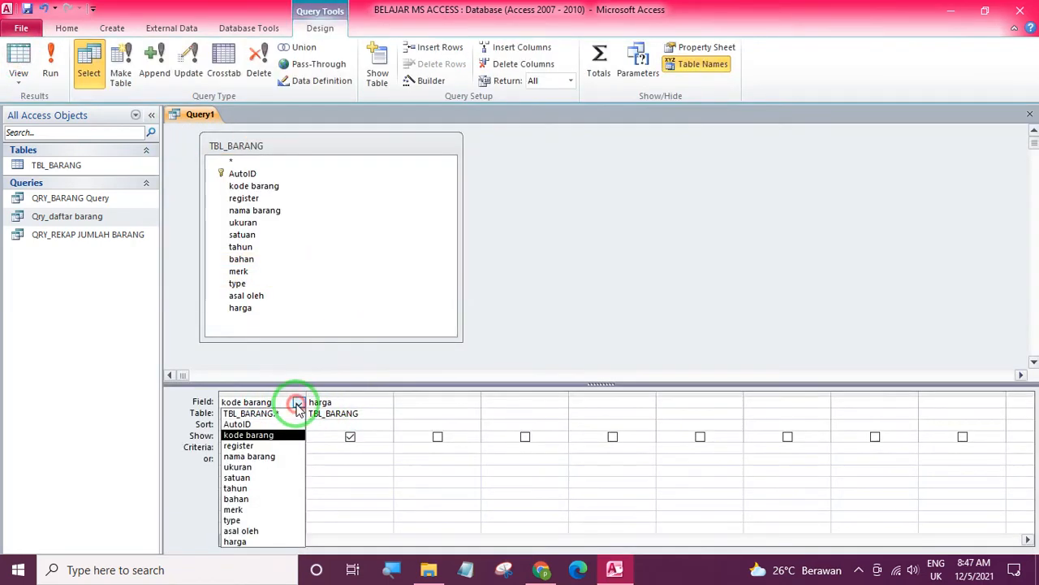
left_click(274, 457)
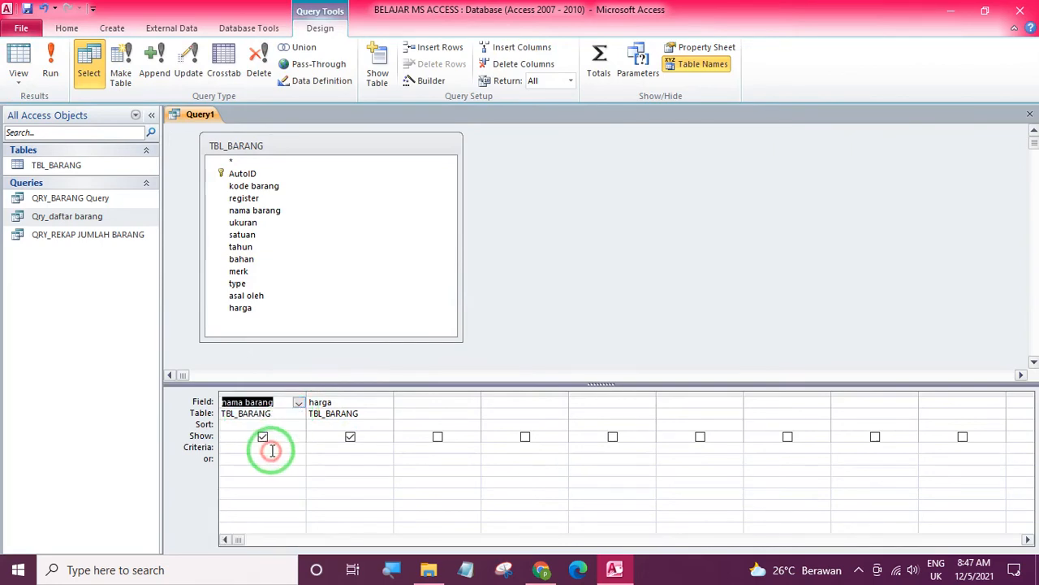
left_click(51, 69)
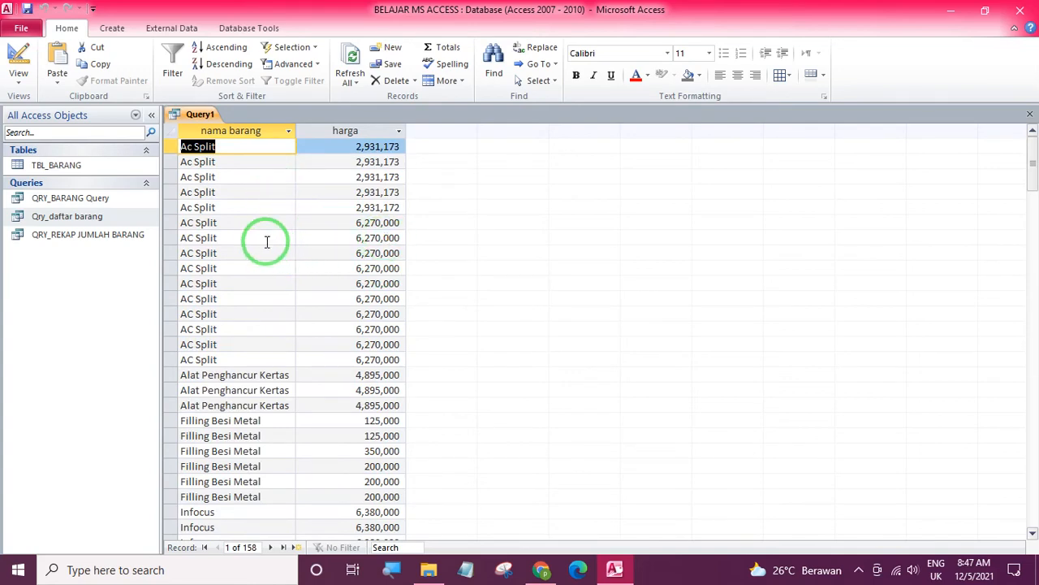
Step: Look through the nama barang and harga records, then return to Design view
scroll(349, 192, "down", 3)
scroll(344, 237, "up", 3)
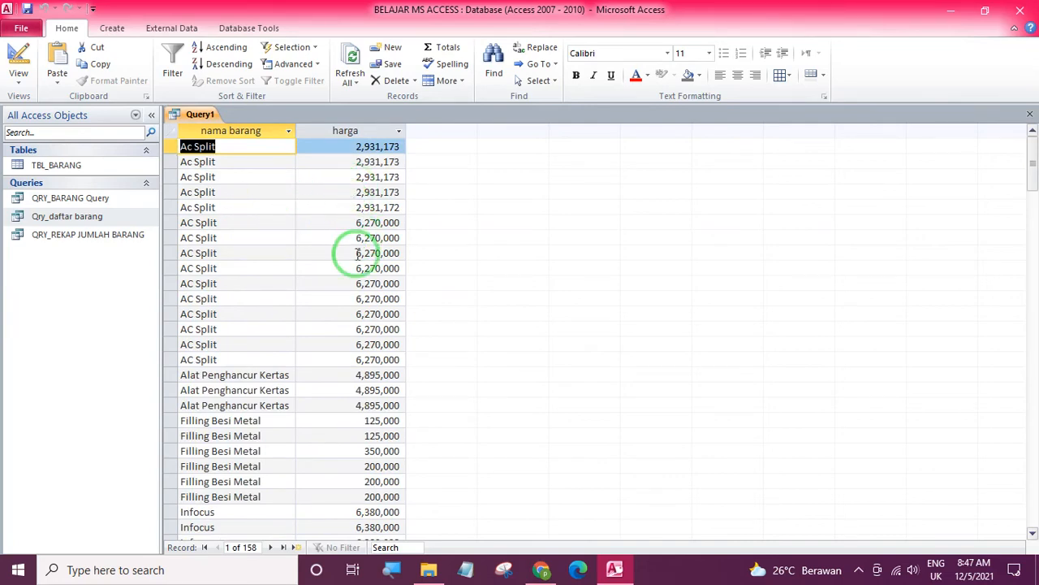
scroll(333, 307, "down", 3)
scroll(333, 305, "down", 8)
left_click(18, 57)
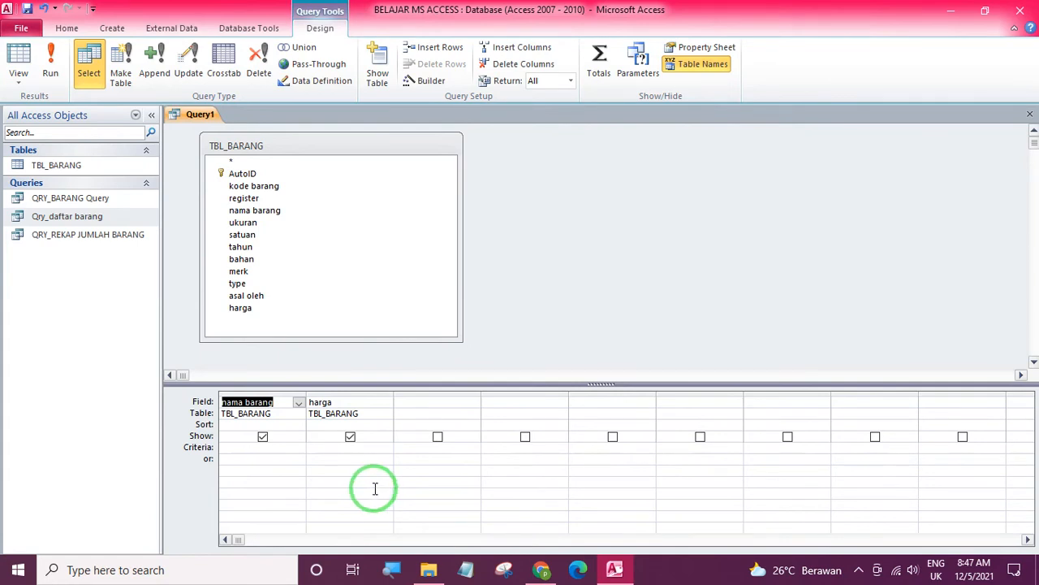
Step: Turn on Totals for the query, set the harga column's total to Sum, and view the datasheet
right_click(366, 464)
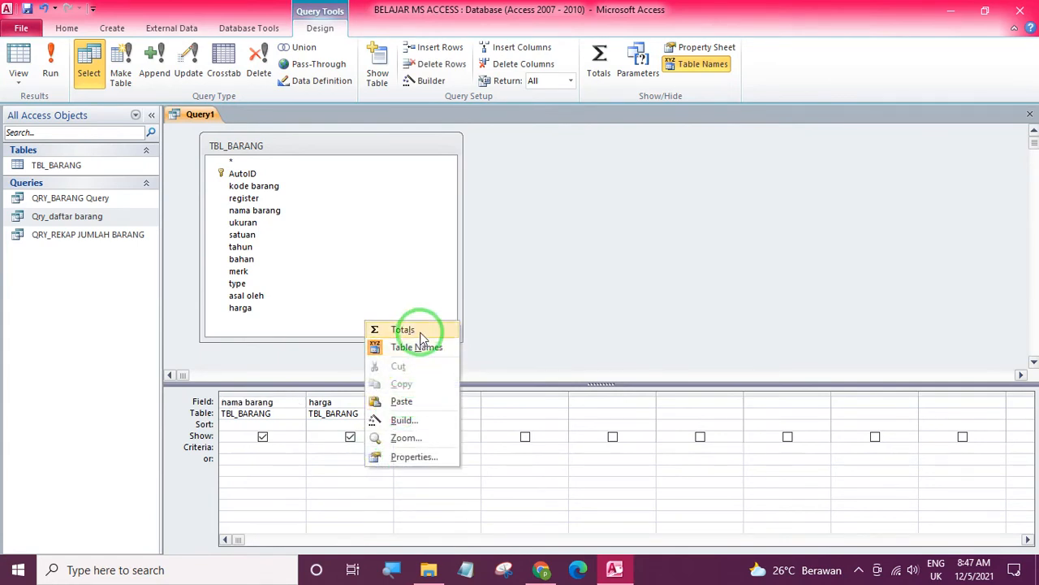
left_click(422, 333)
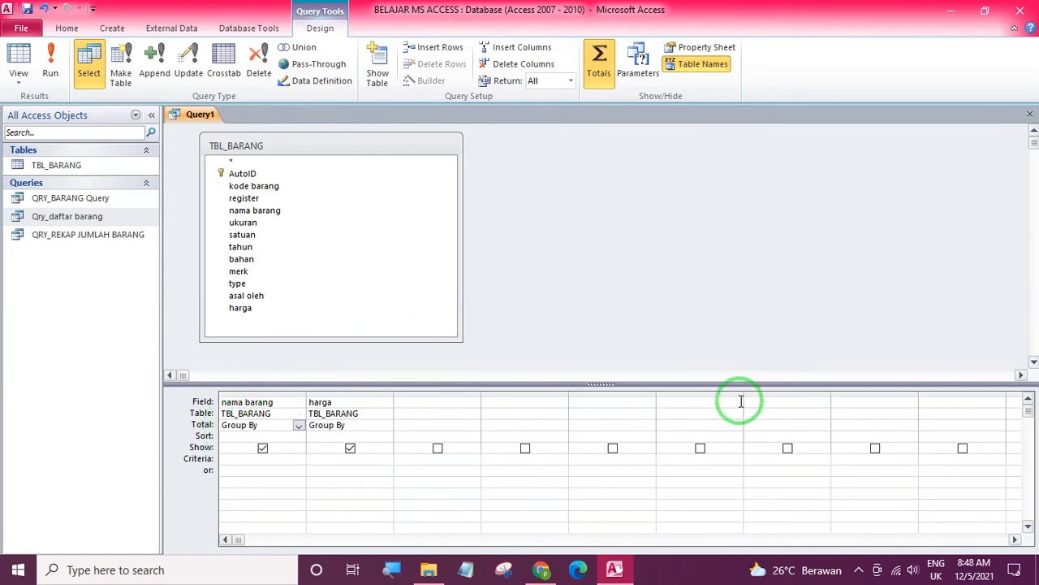
left_click(382, 425)
left_click(386, 425)
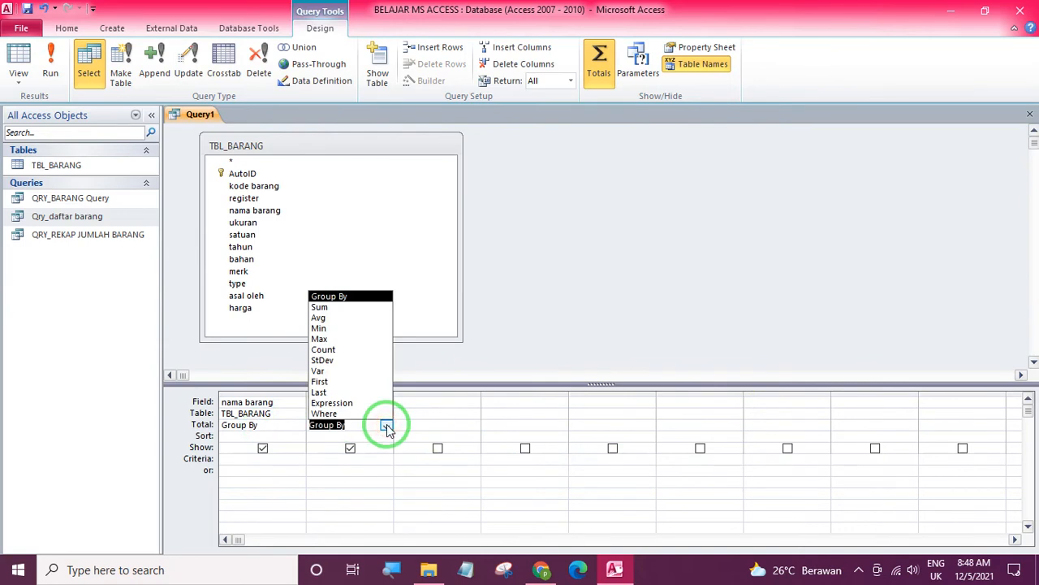
left_click(349, 309)
left_click(50, 65)
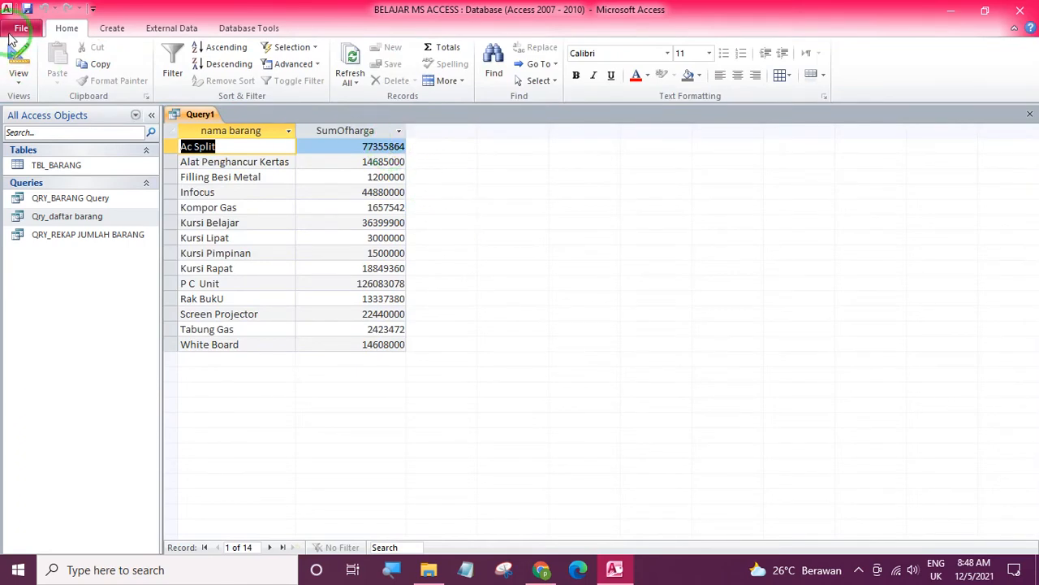
Step: Switch between Design and Datasheet views to check how the summed harga values are displayed, ending in Design view
left_click(19, 73)
right_click(366, 489)
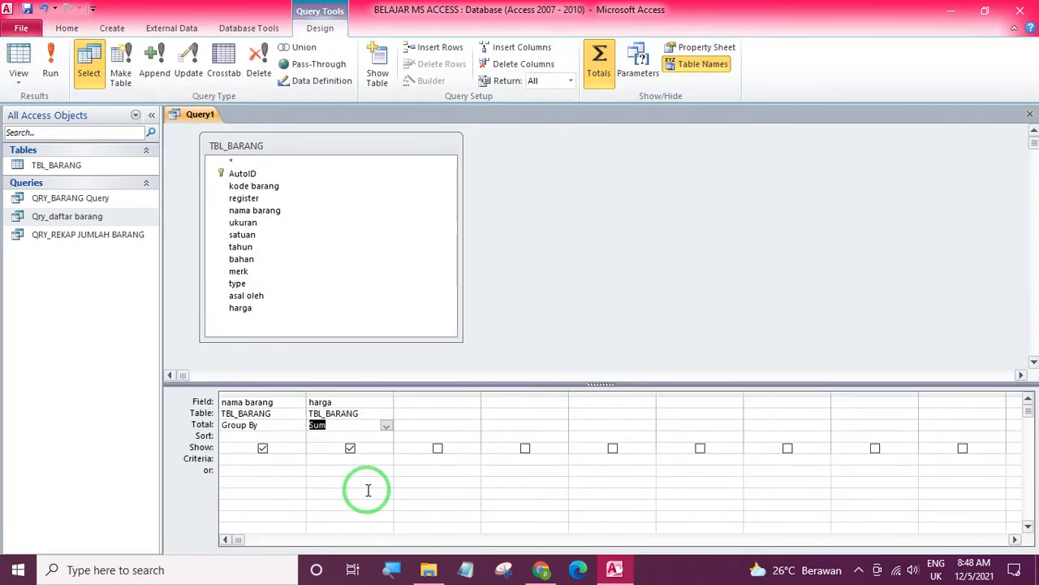
left_click(328, 478)
left_click(18, 61)
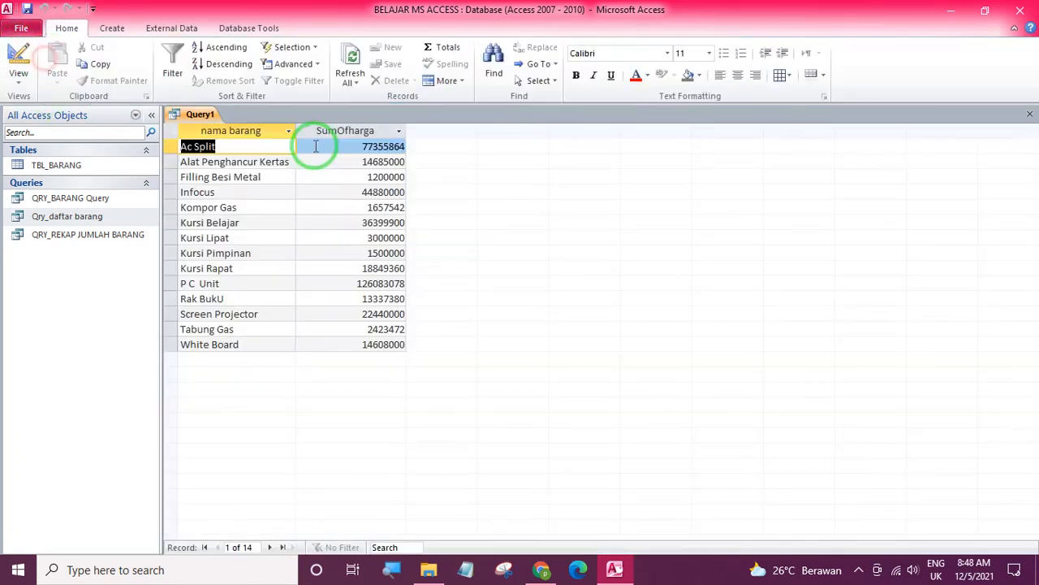
left_click(19, 58)
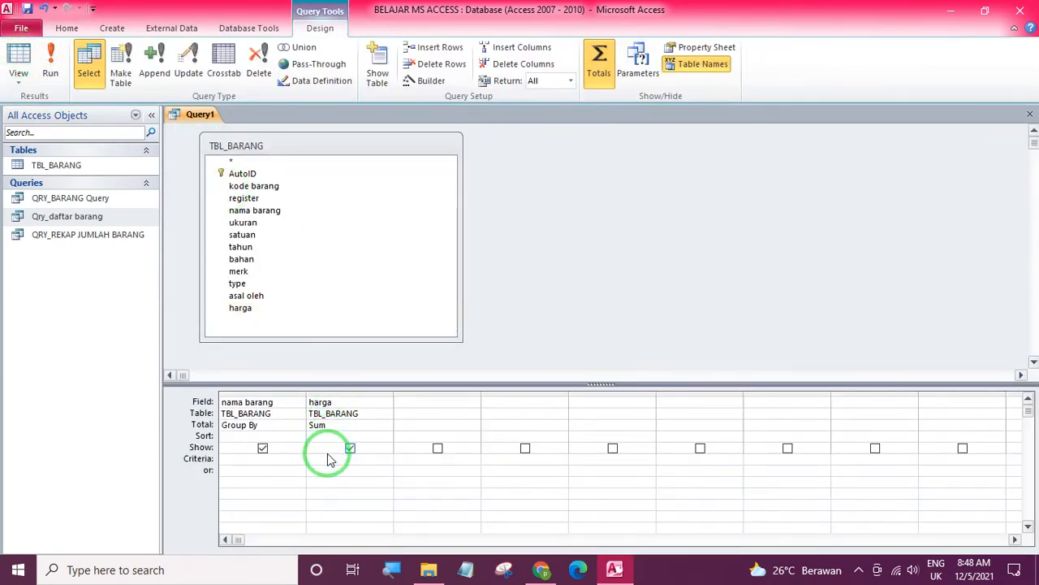
Step: Set the harga column's Format property to Standard and show the query in Datasheet view
right_click(328, 482)
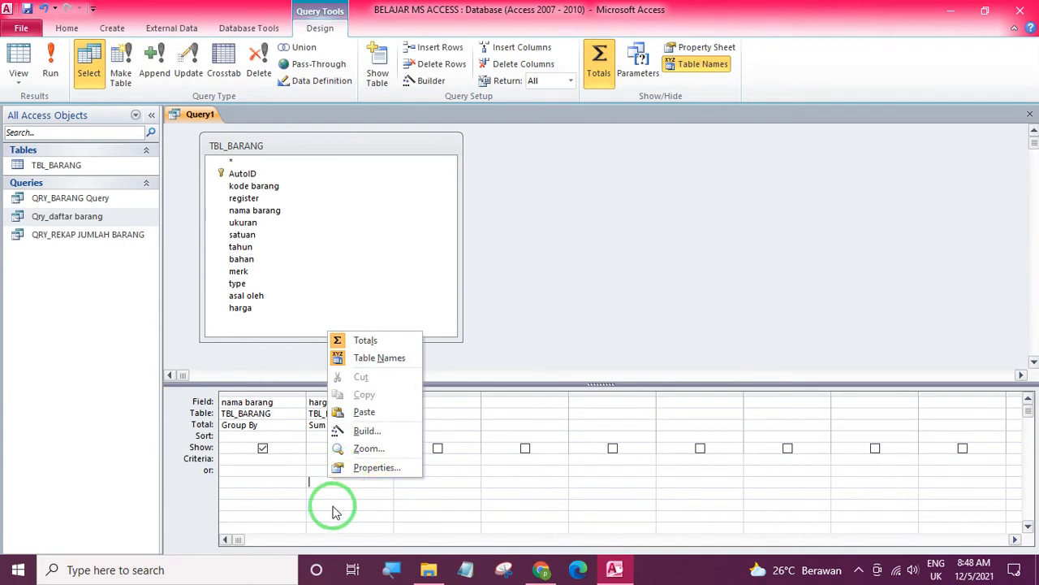
left_click(368, 468)
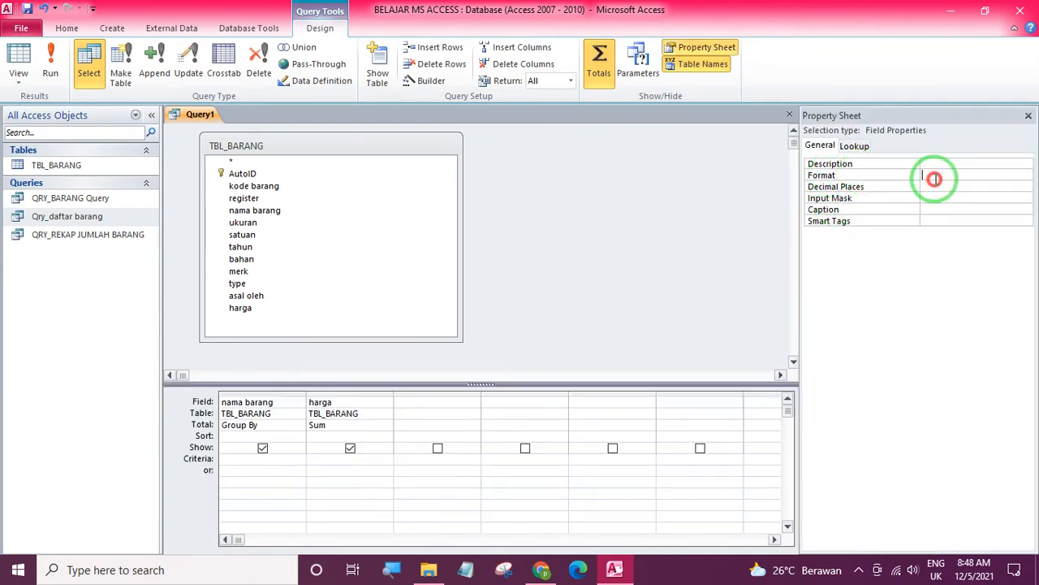
left_click(934, 177)
left_click(1026, 176)
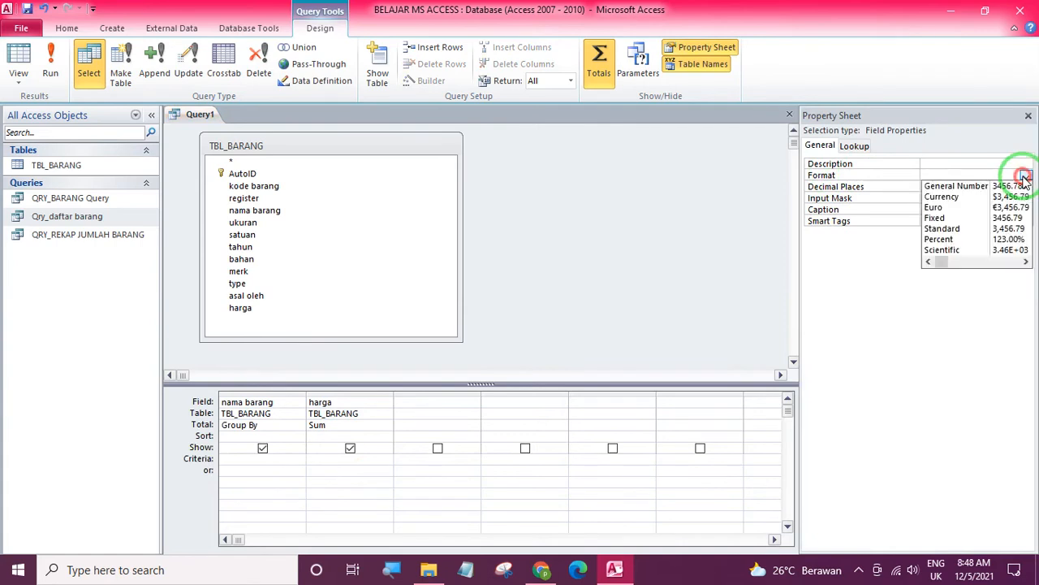
left_click(934, 228)
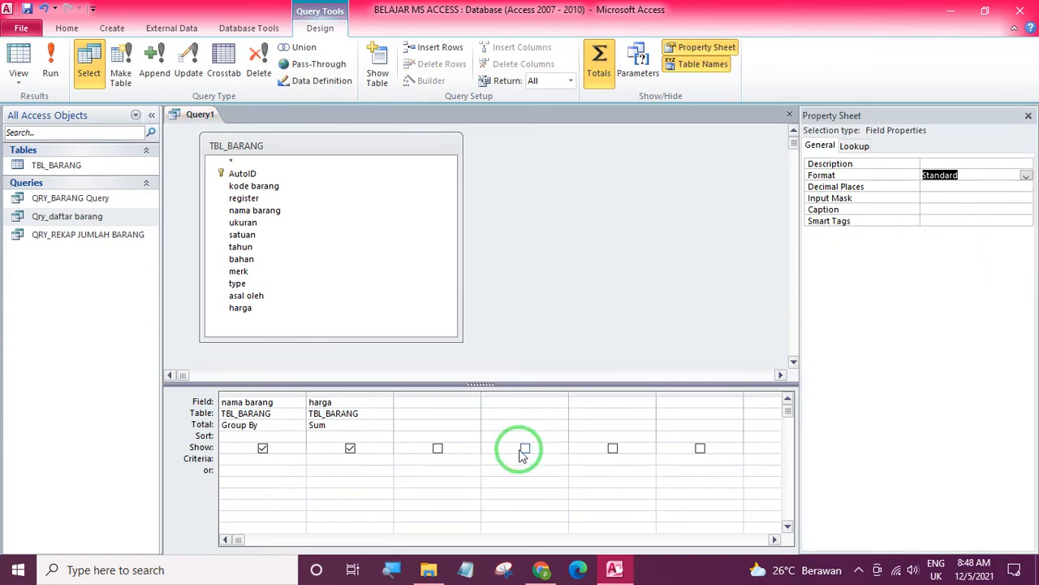
left_click(350, 492)
left_click(18, 57)
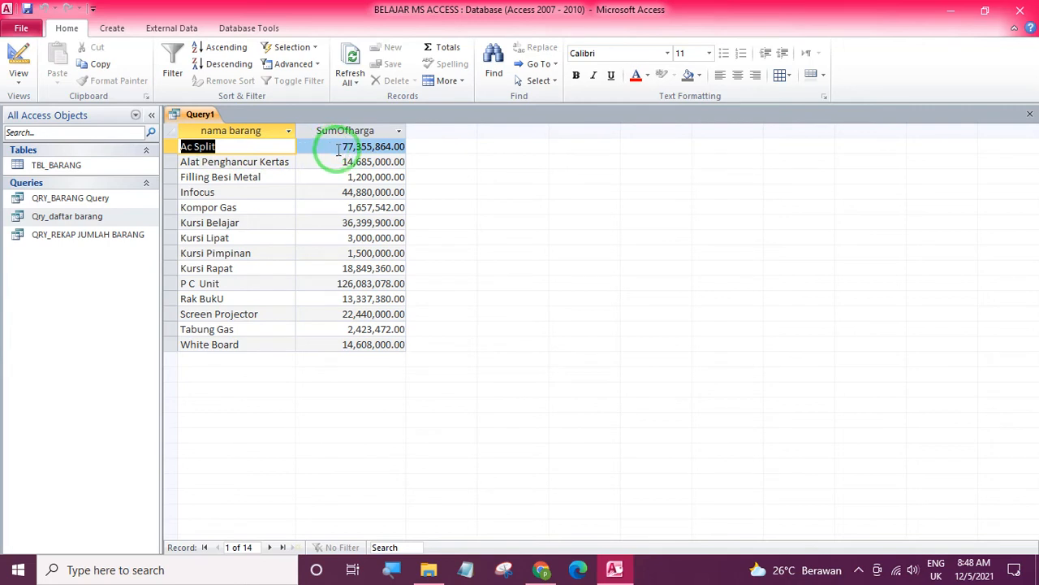
Step: Open QRY_REKAP JUMLAH BARANG and compare its item counts with the harga sums in the new query
double_click(71, 233)
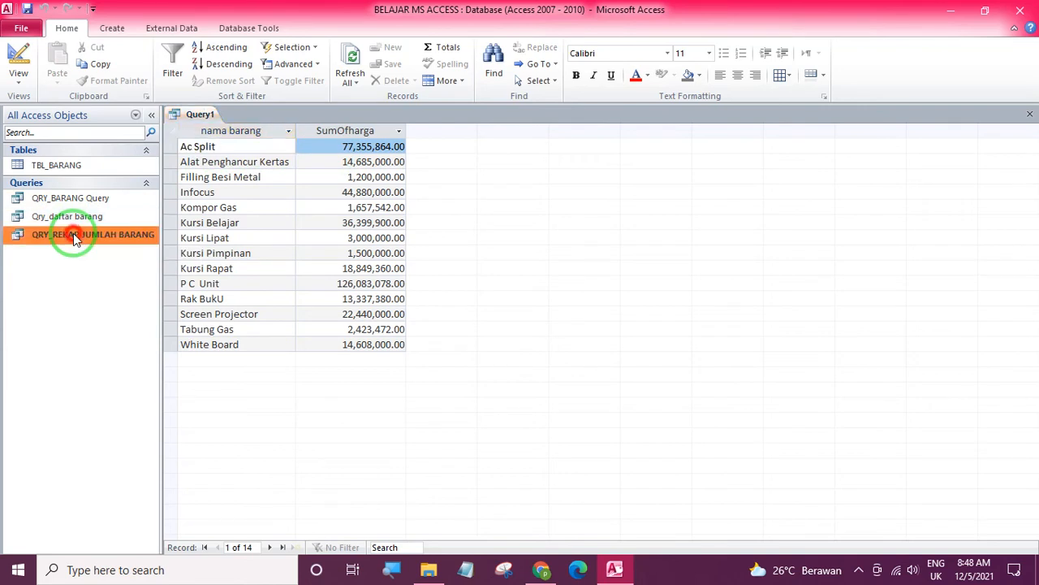
left_click(195, 116)
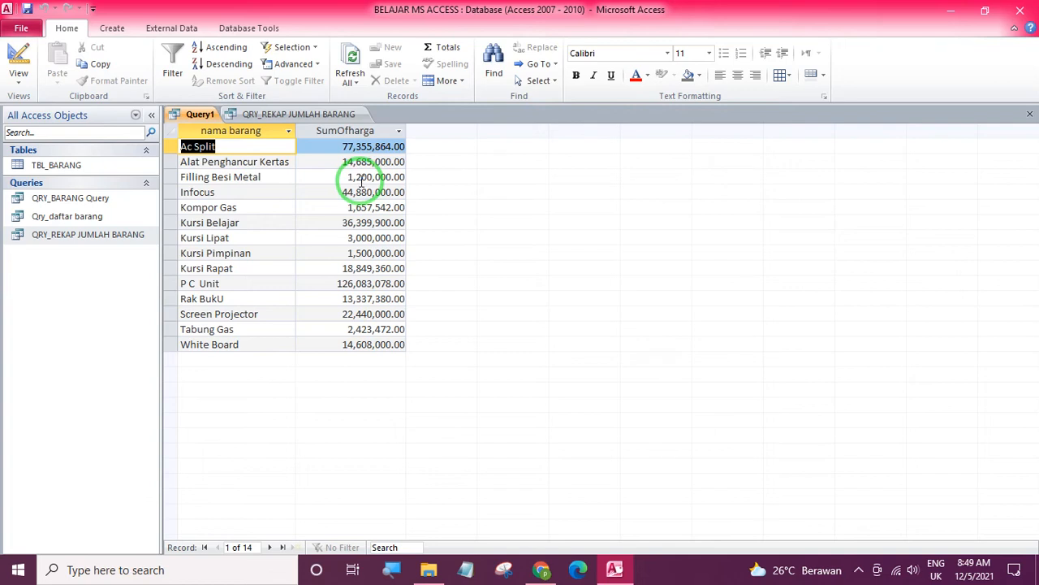
left_click(309, 115)
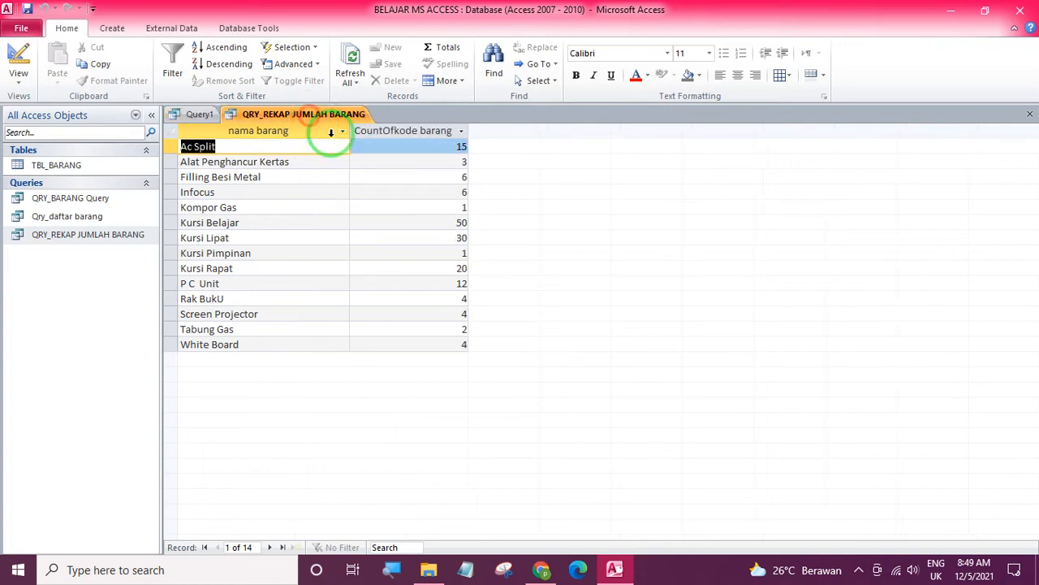
left_click(198, 115)
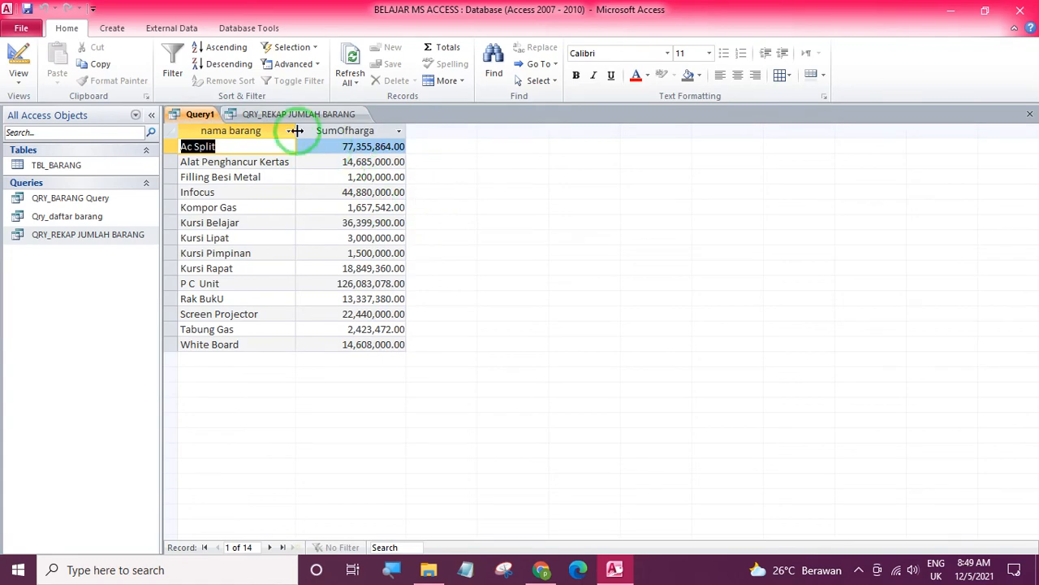
Step: Add kode barang from TBL_BARANG as the third column in the new query's design grid, with its total set to Count
left_click(20, 61)
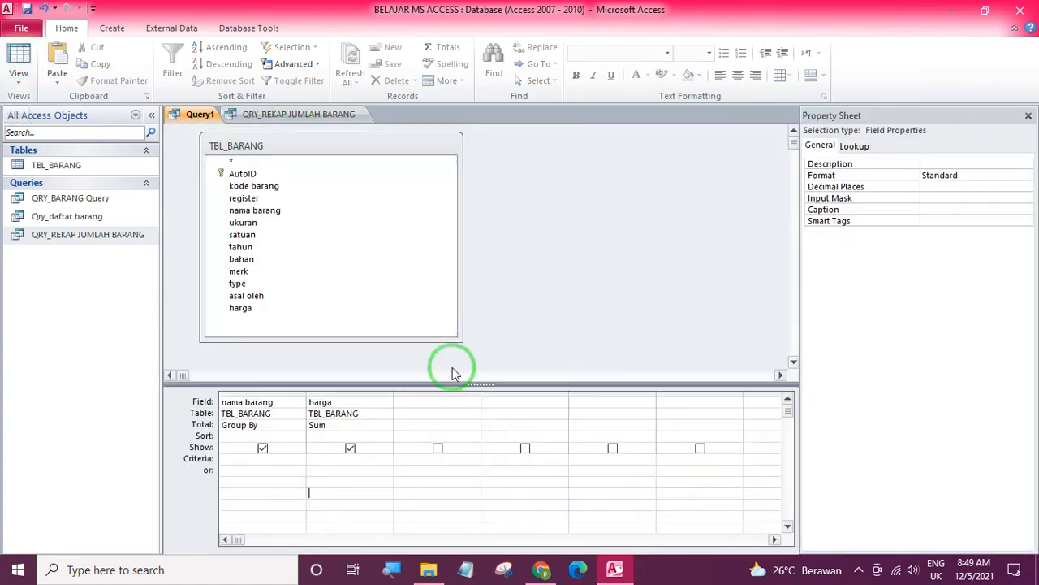
left_click(426, 401)
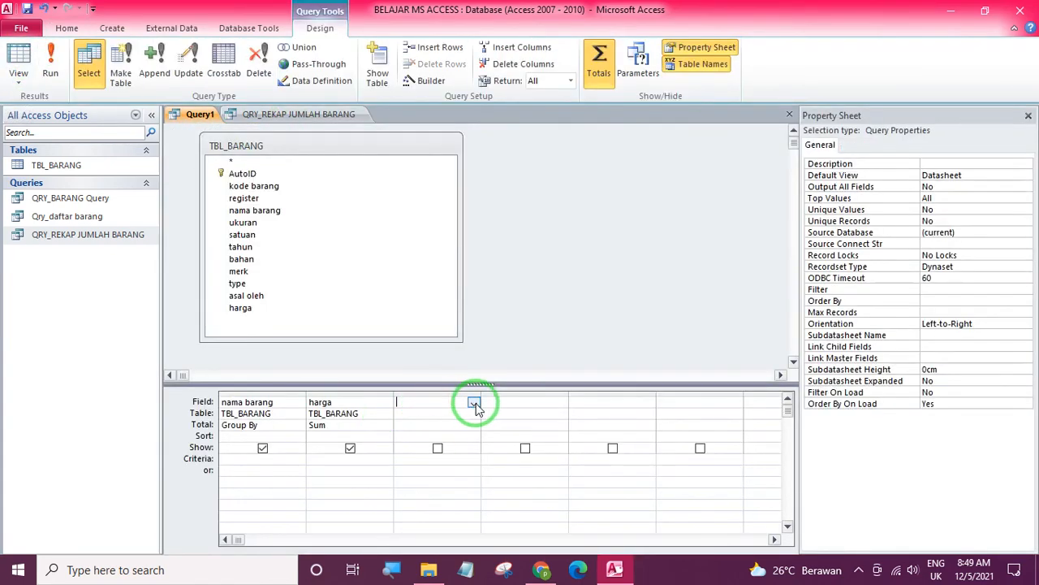
left_click(474, 402)
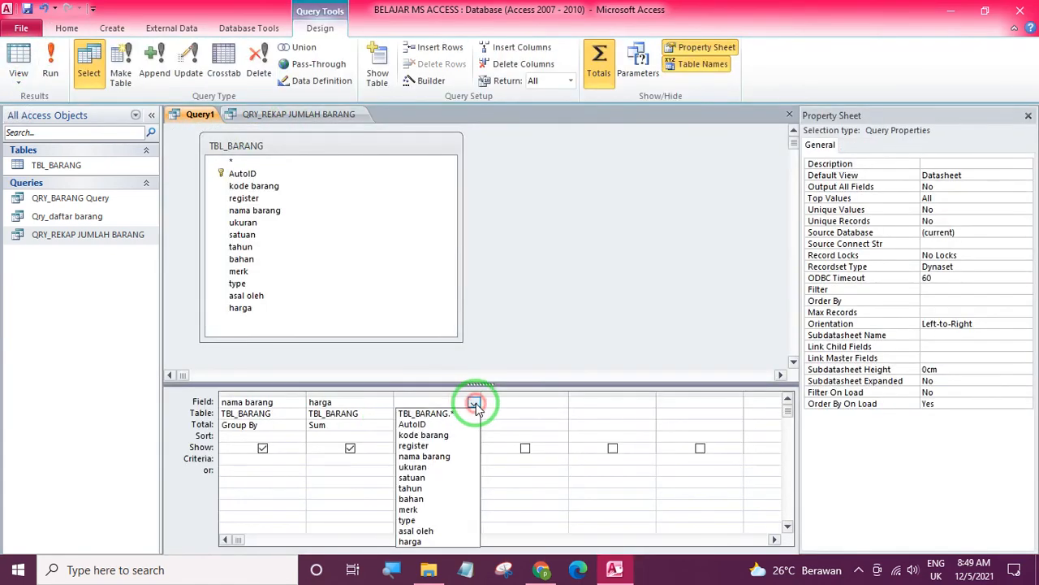
left_click(442, 434)
left_click(471, 413)
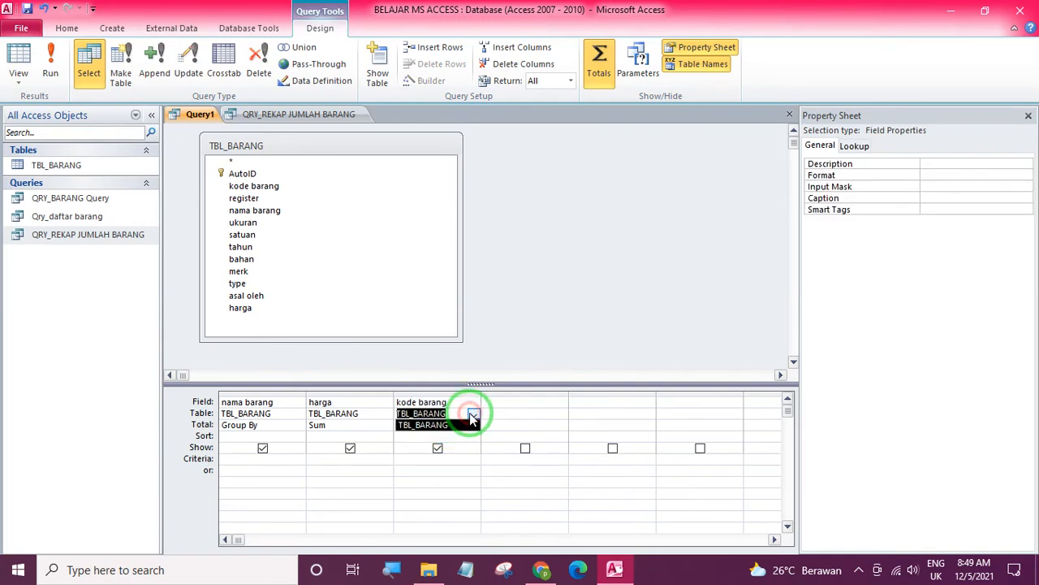
left_click(464, 426)
left_click(472, 425)
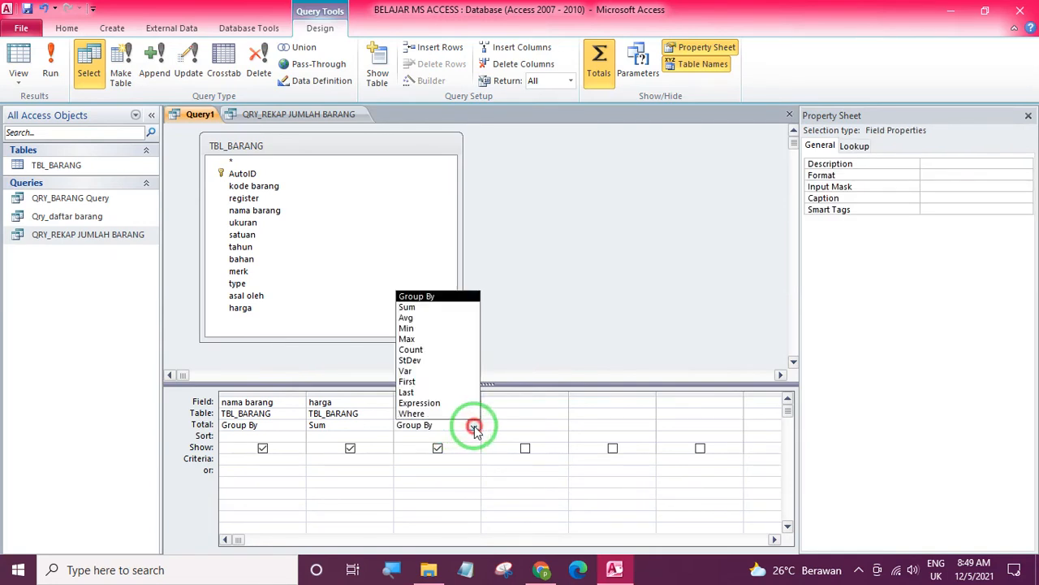
left_click(460, 351)
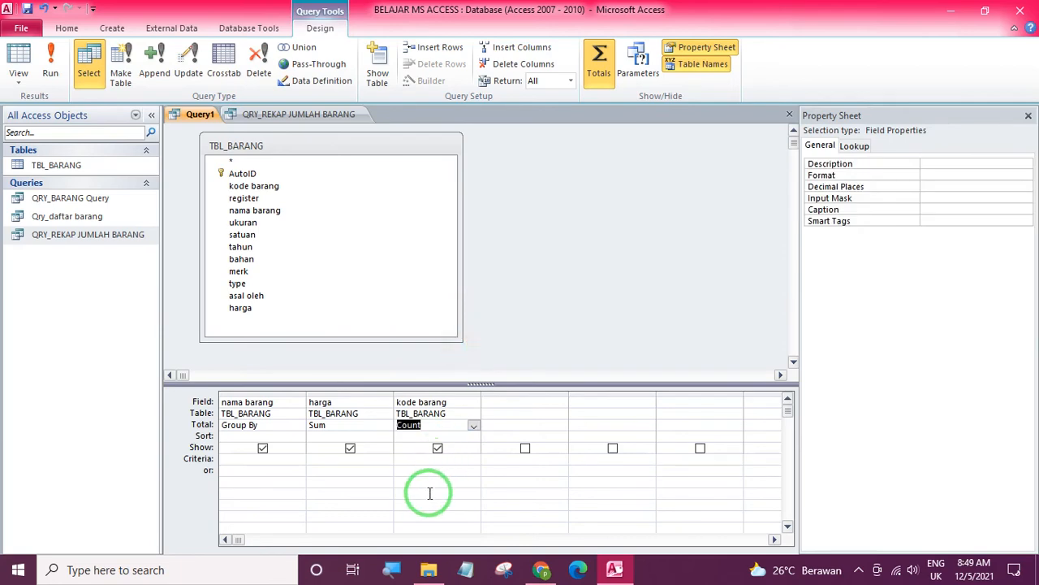
Step: In Datasheet view, fit the CountOfkode barang column to its heading and move it between nama barang and SumOfharga
left_click(19, 66)
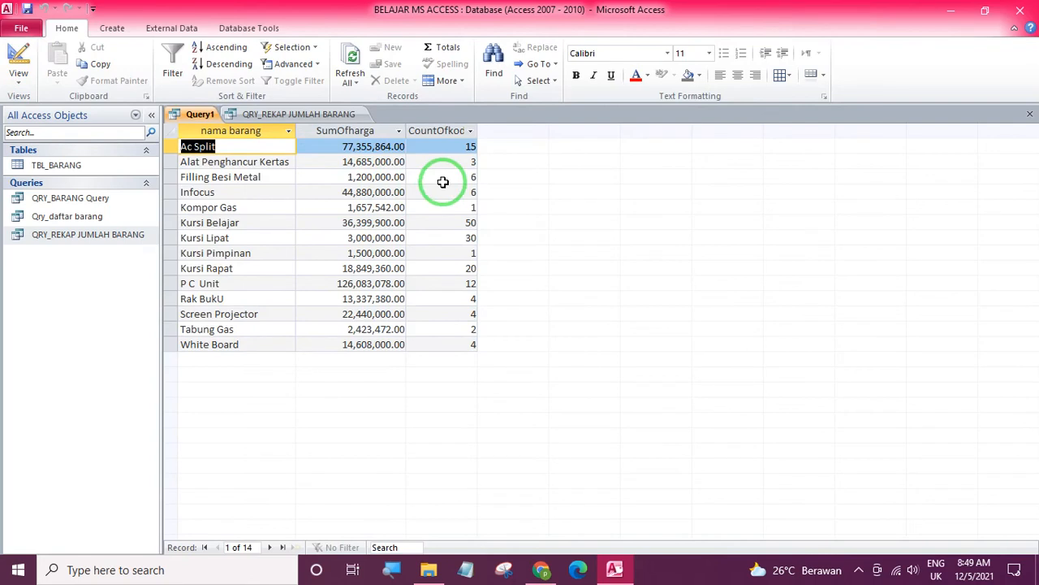
double_click(478, 133)
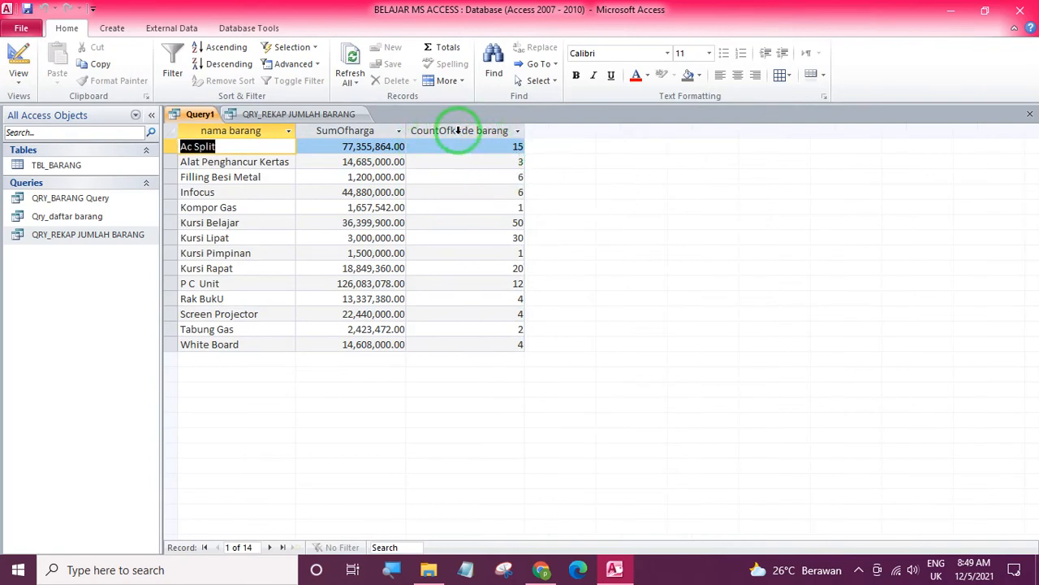
left_click(458, 131)
left_click_drag(459, 132, 323, 153)
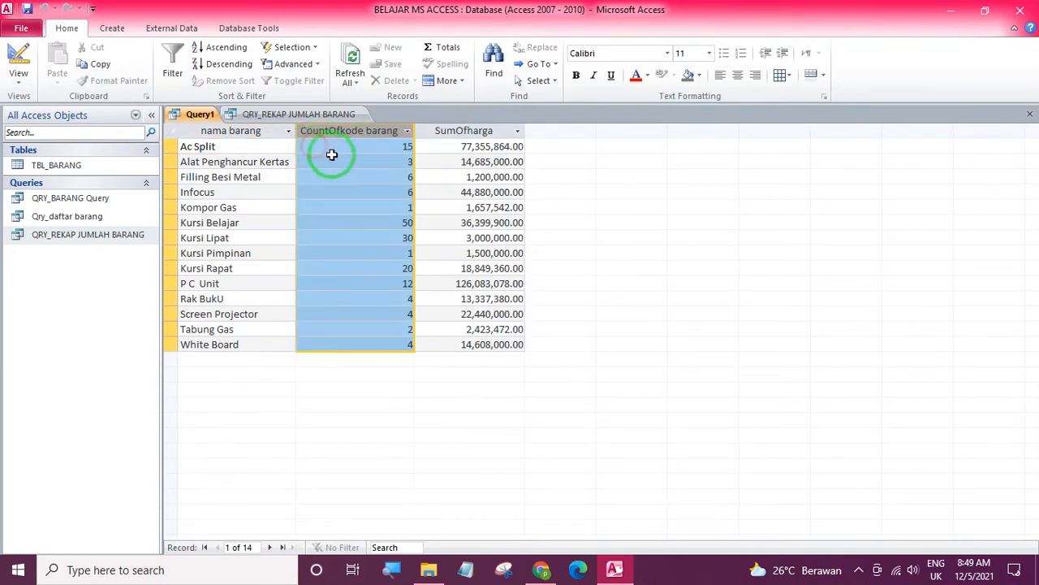
left_click(387, 176)
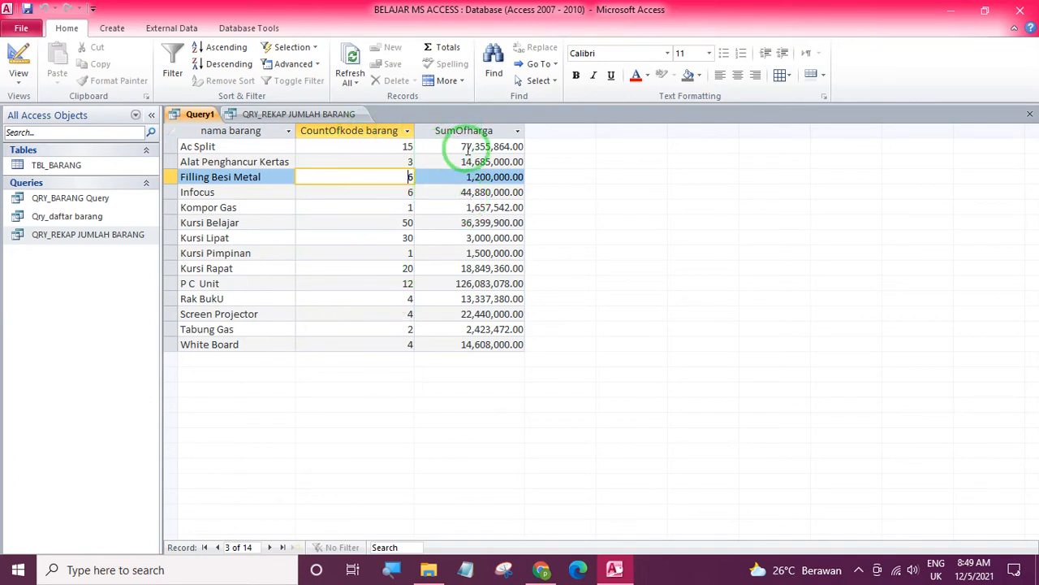
Step: Review in Design view the total settings of the nama barang, harga and kode barang columns
left_click(18, 58)
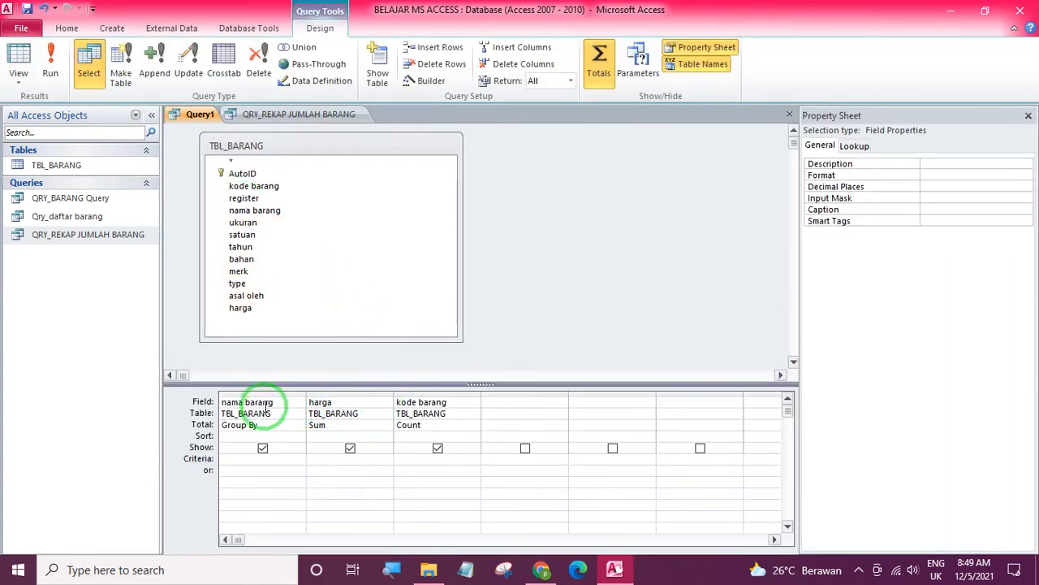
left_click(236, 426)
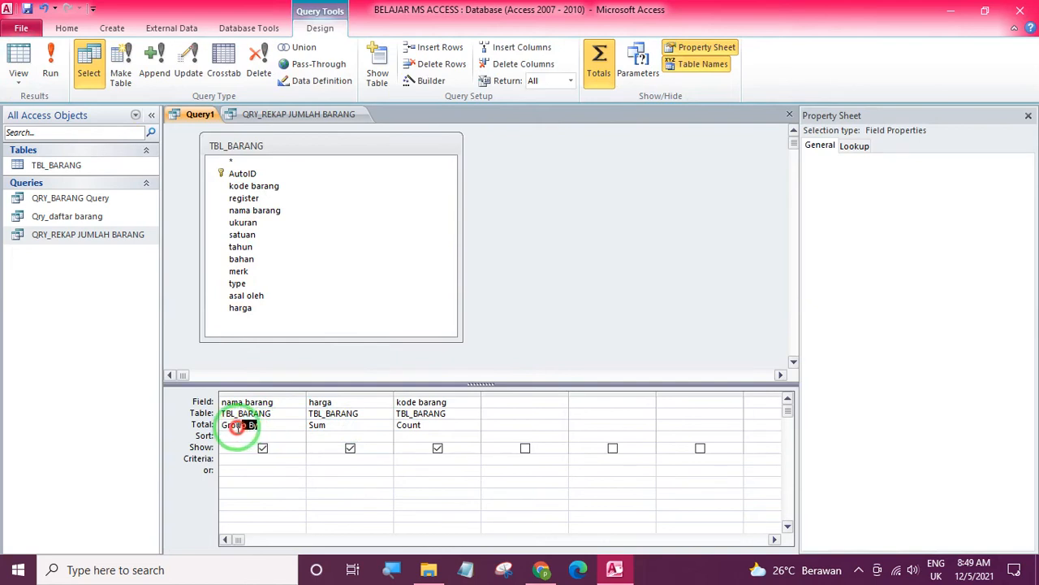
left_click(343, 402)
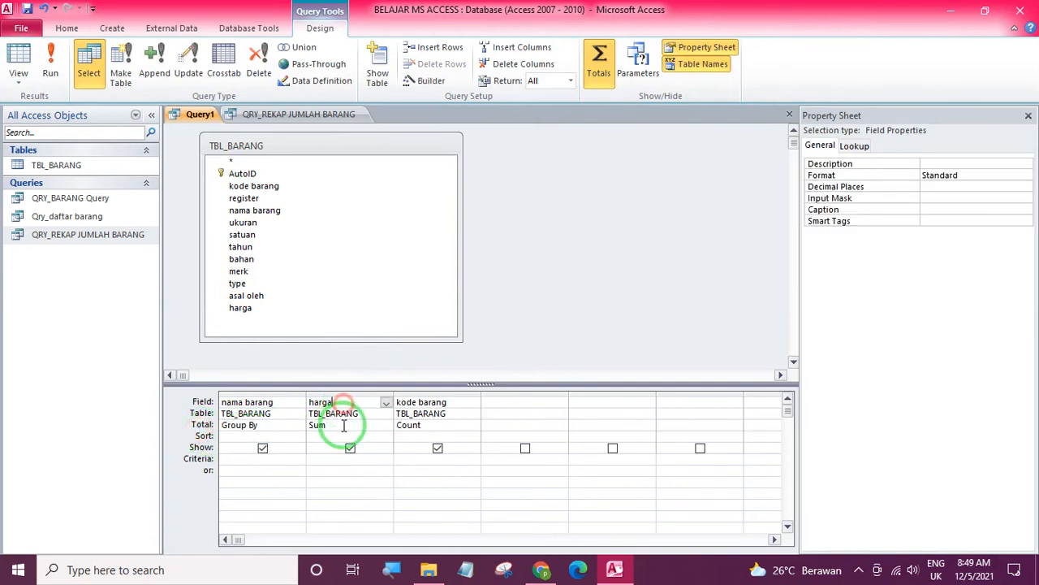
left_click_drag(327, 425, 301, 425)
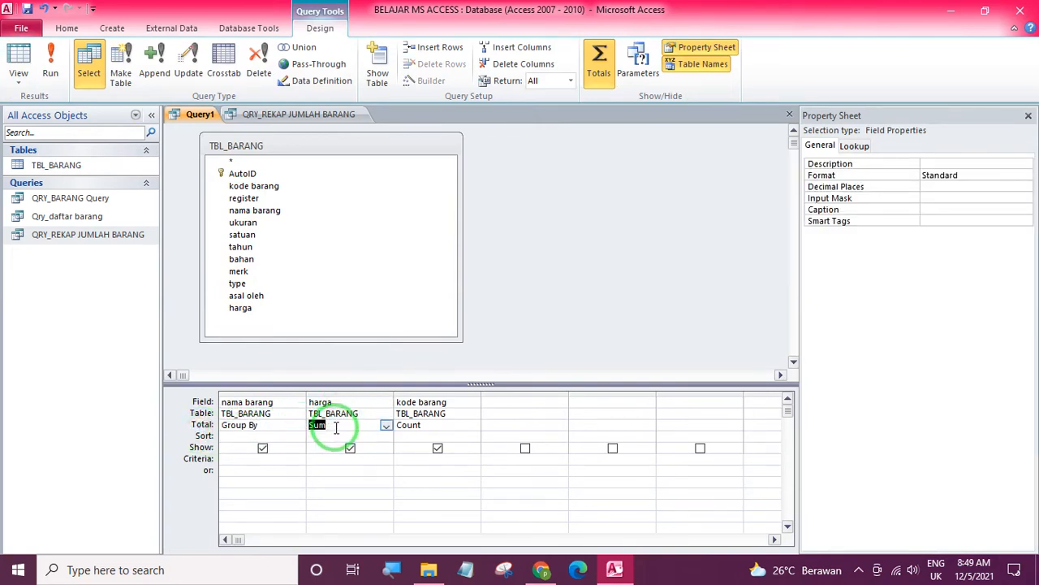
left_click_drag(336, 428, 313, 422)
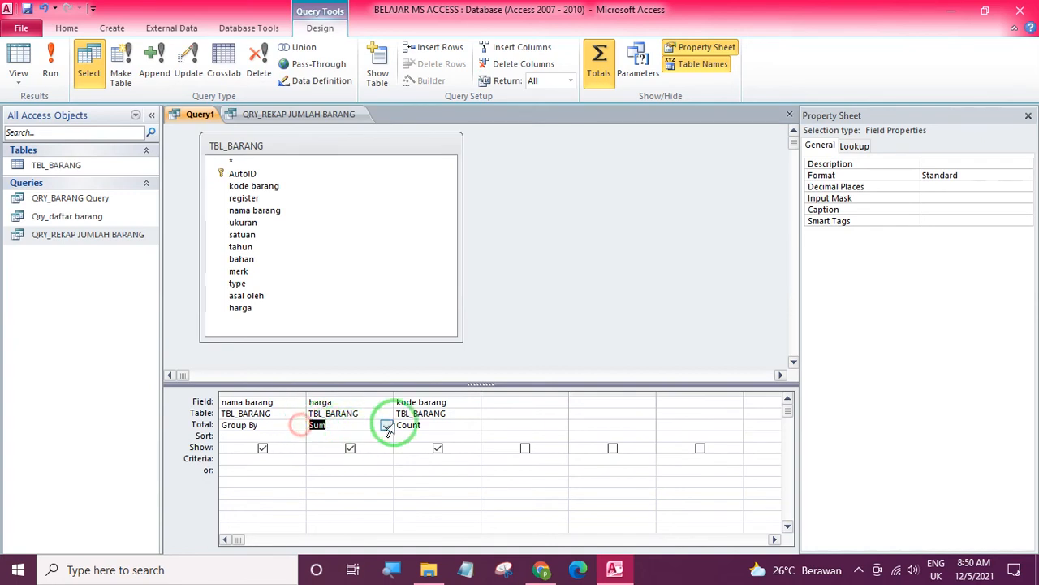
left_click(442, 425)
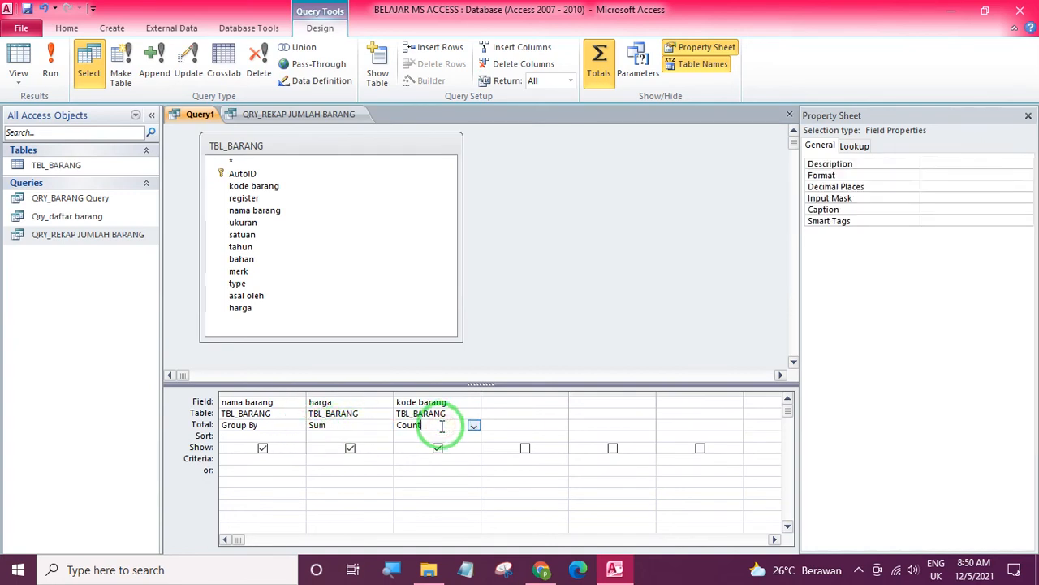
left_click(461, 402)
left_click(453, 423)
left_click(363, 433)
left_click_drag(363, 434, 361, 415)
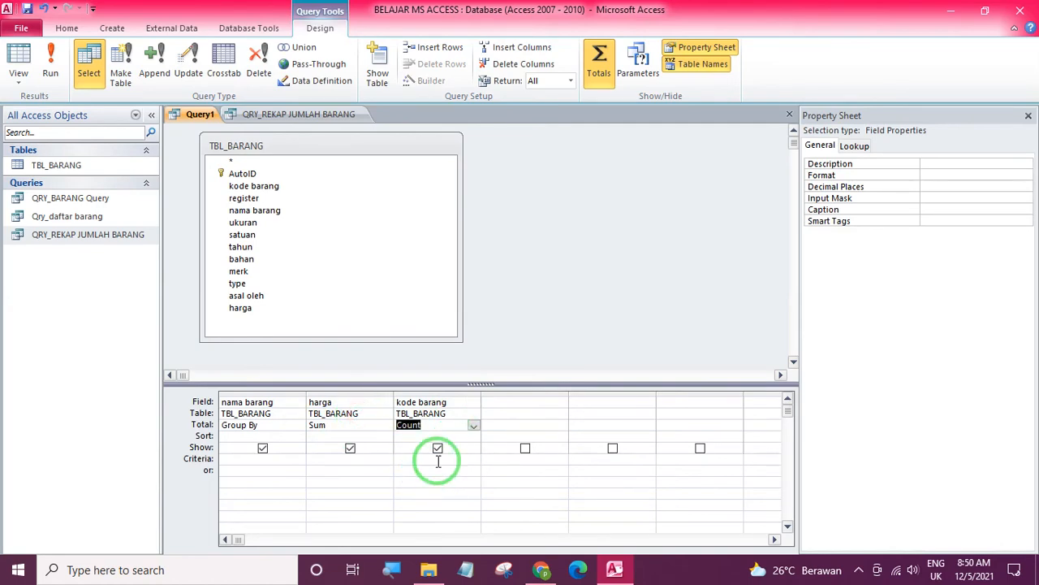
Step: Return to Datasheet view and go through the item counts and harga sums from Ac Split down to P C Unit
left_click(18, 57)
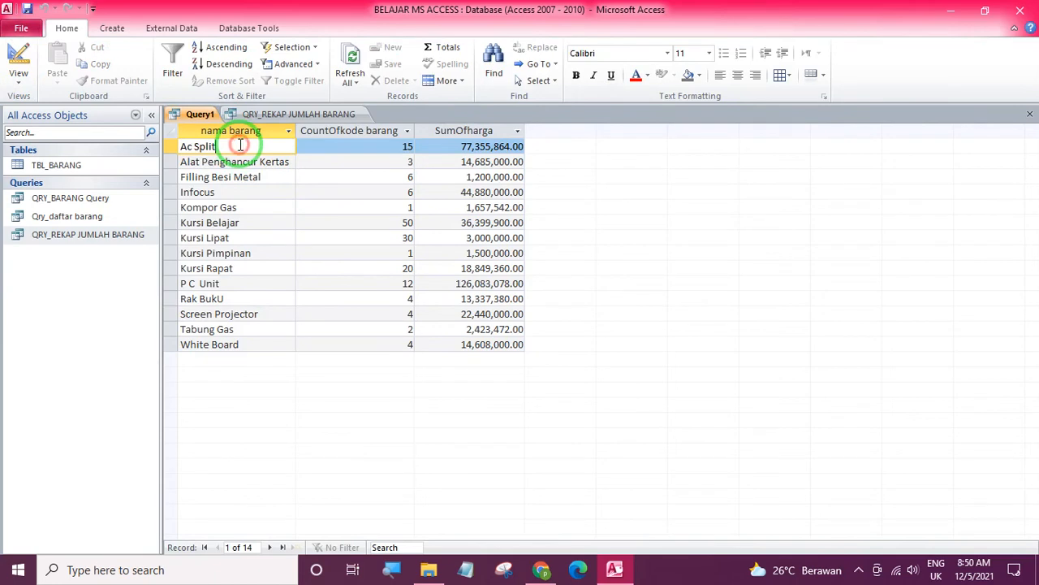
left_click(349, 146)
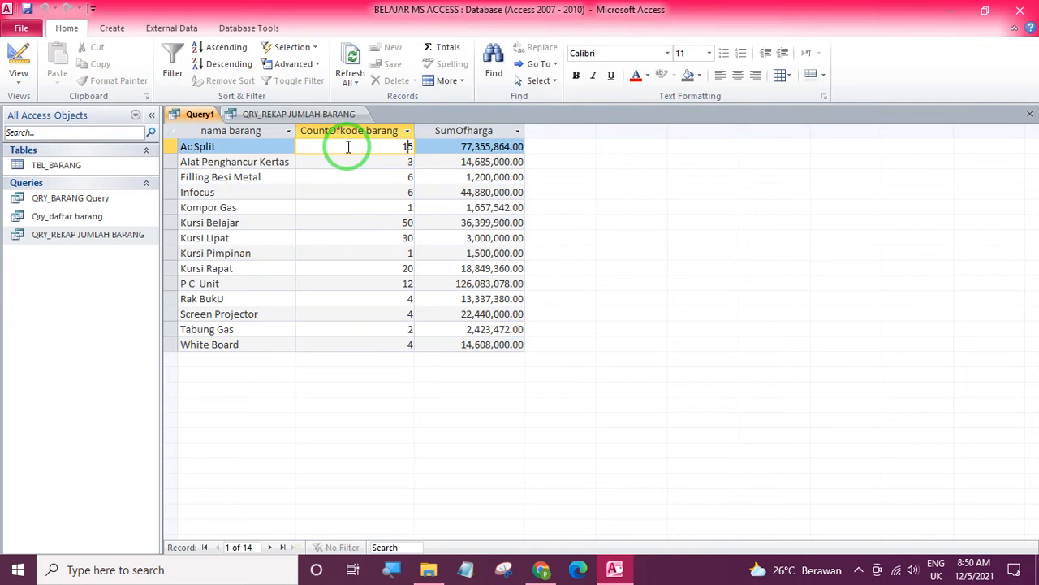
left_click(435, 147)
key("Down")
key("Up")
key("Down")
key("Down")
key("Up")
key("Up")
key("Left")
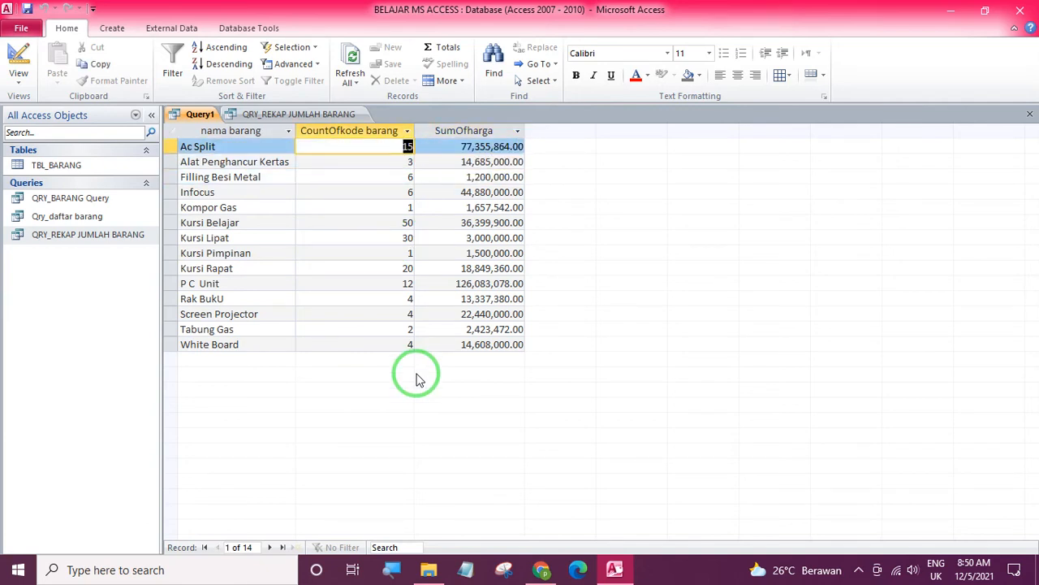
key("Down")
key("Down")
key("Down")
key("Down")
key("Down")
key("Down")
key("Down")
key("Down")
key("Down")
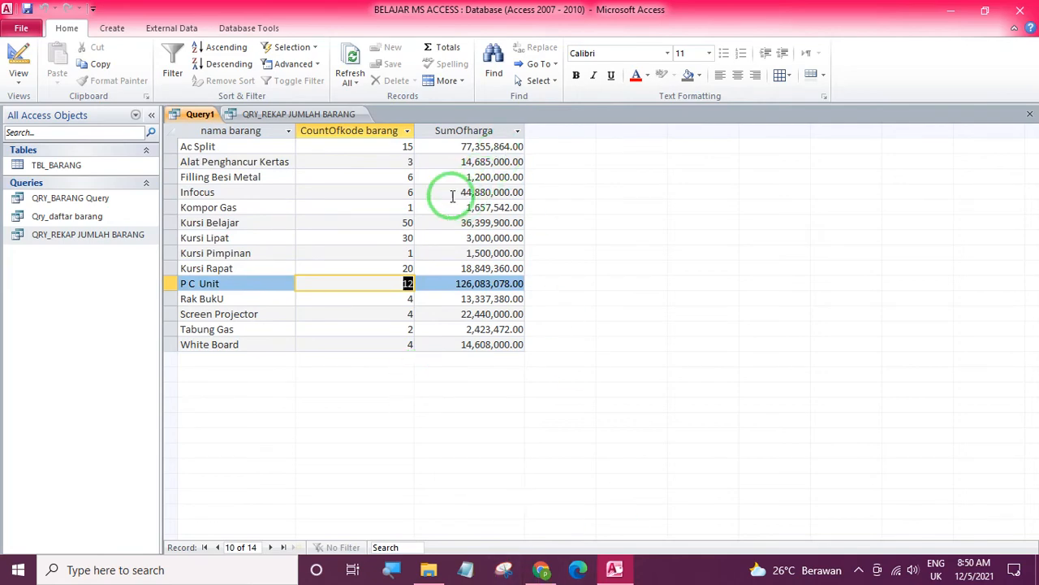
Step: Widen the CountOfkode barang and SumOfharga columns in Datasheet view and recheck the query design
left_click(31, 70)
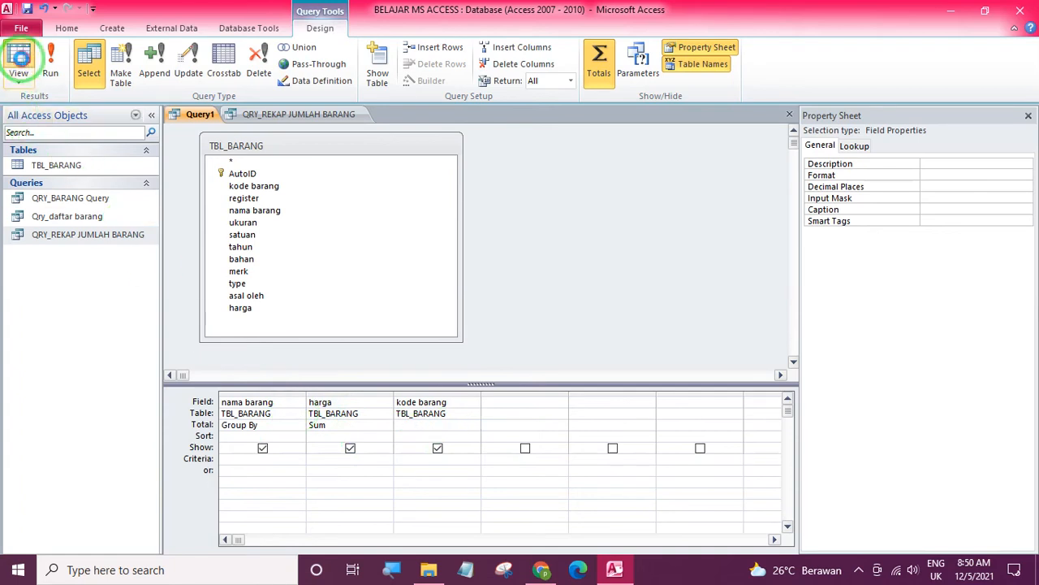
left_click(18, 61)
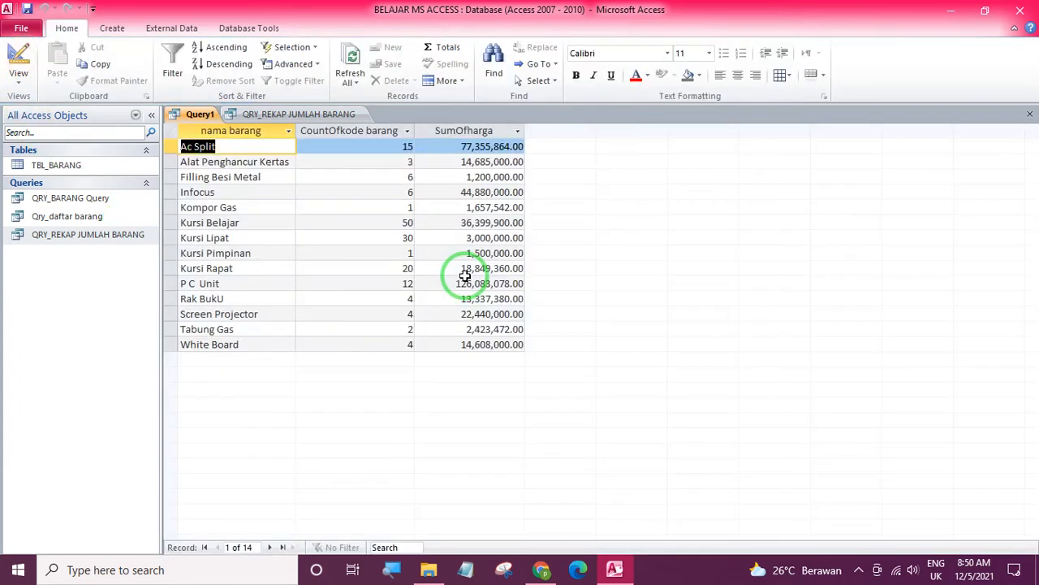
double_click(417, 132)
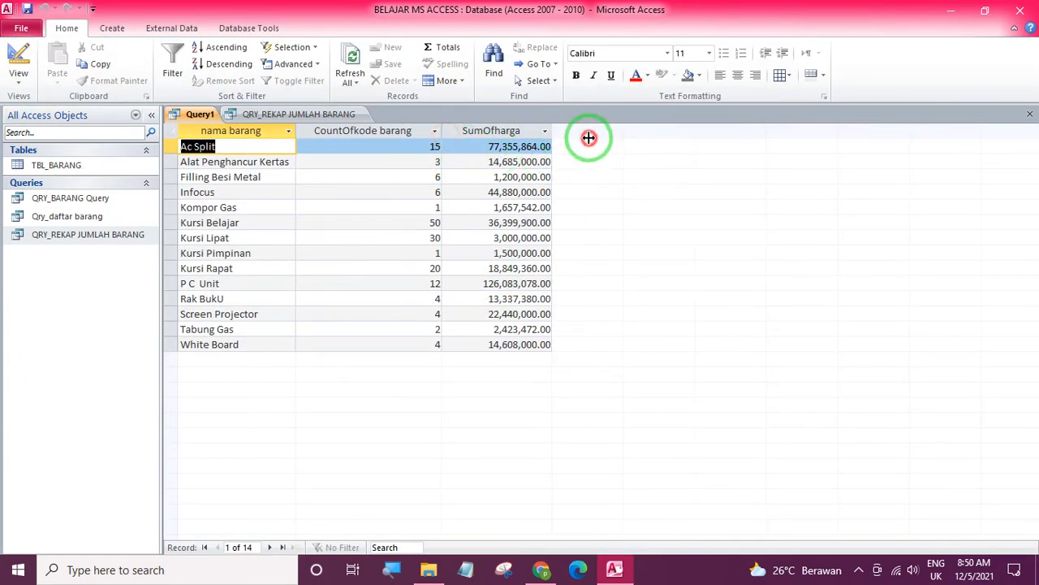
left_click_drag(589, 138, 584, 138)
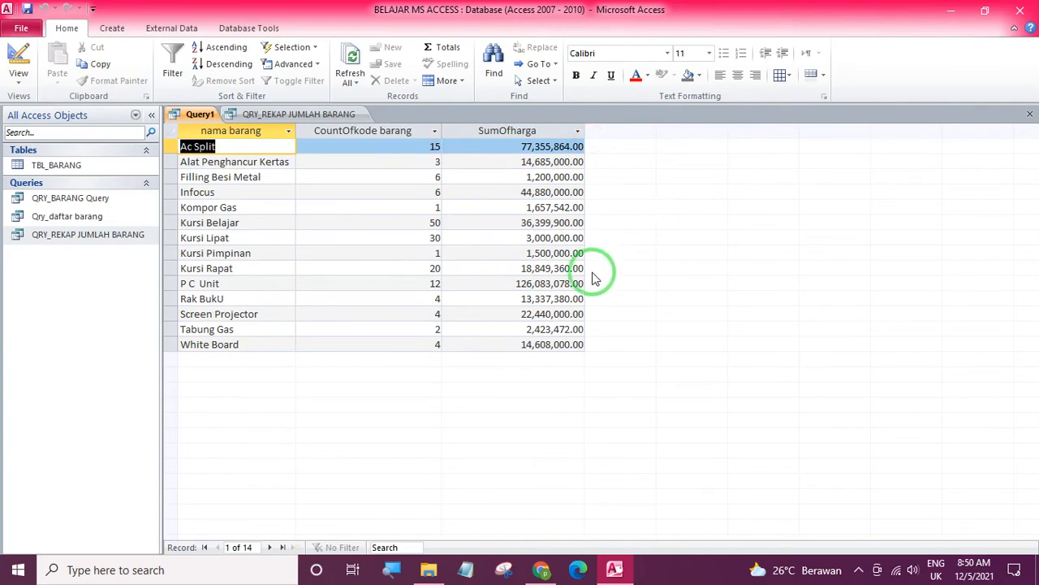
left_click(18, 59)
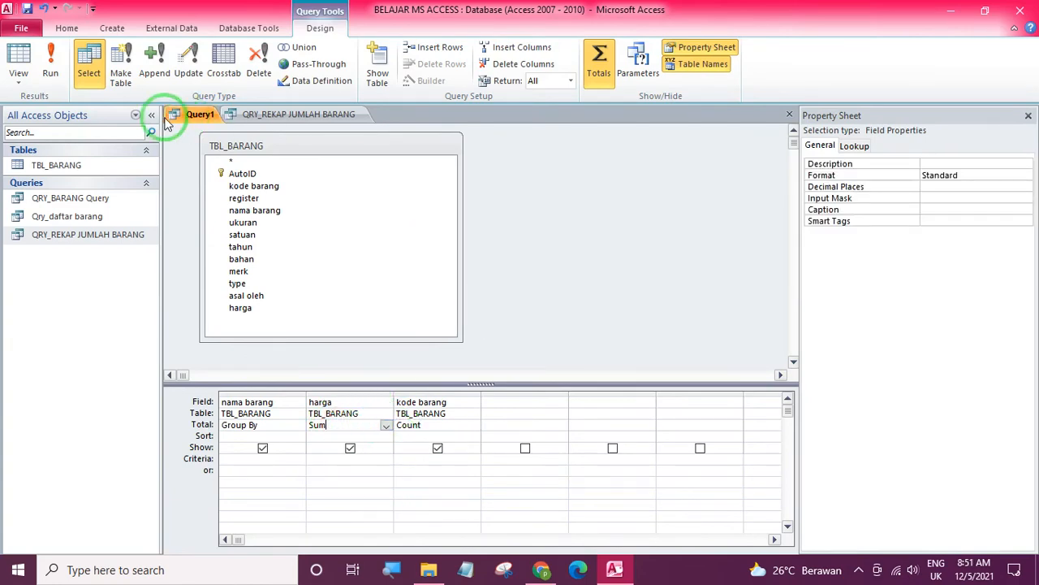
left_click(14, 57)
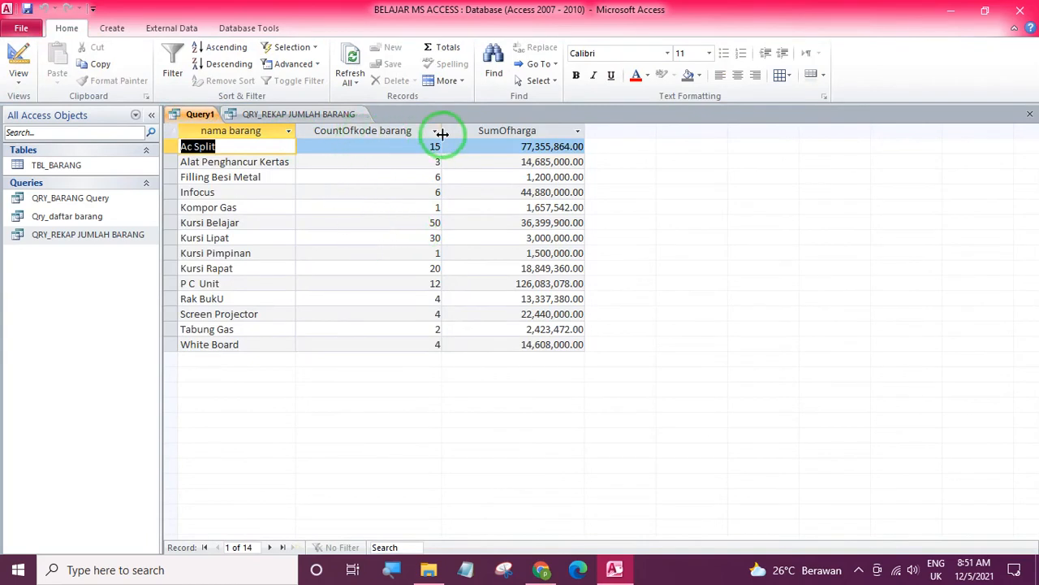
Step: Fit the CountOfkode barang and SumOfharga columns to their contents and save the query as QRY_REKAPHARGA
double_click(442, 134)
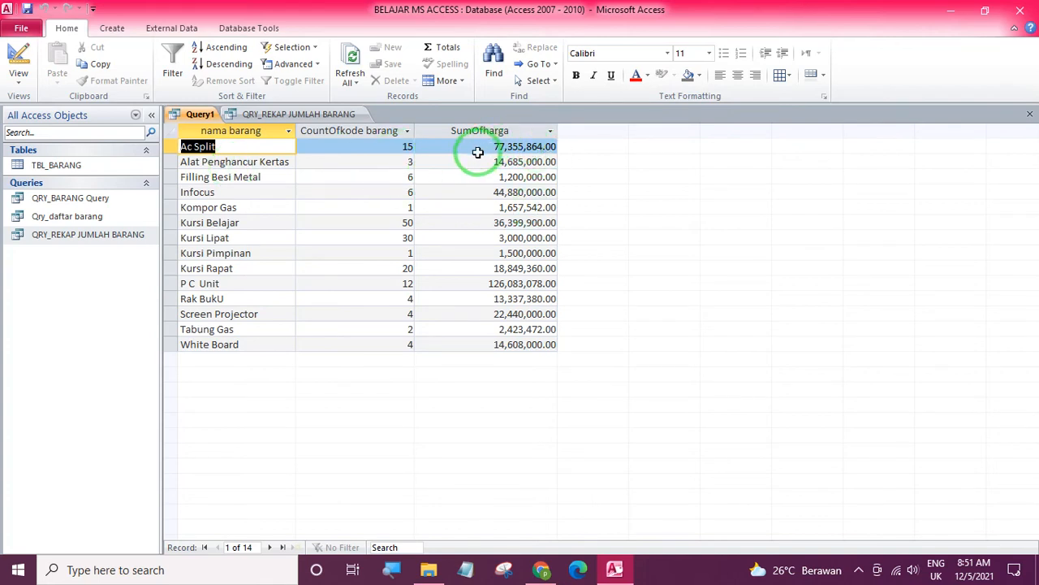
double_click(557, 132)
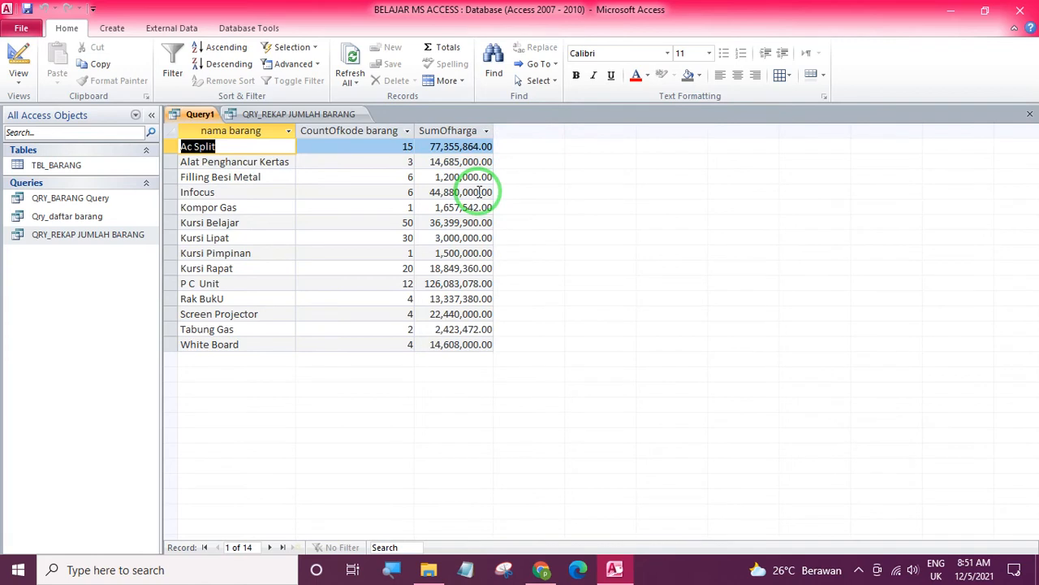
left_click(28, 9)
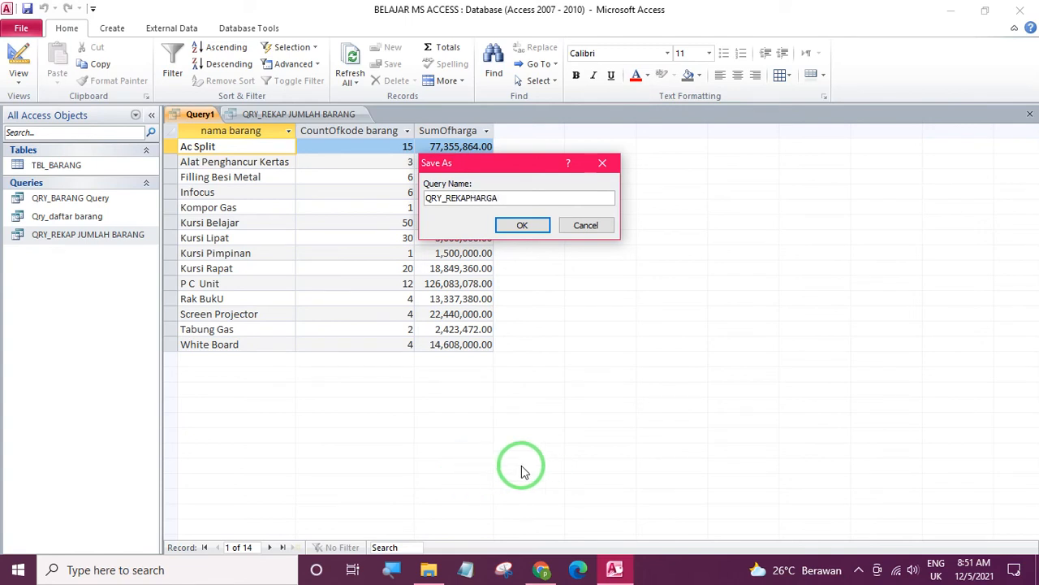
left_click(522, 225)
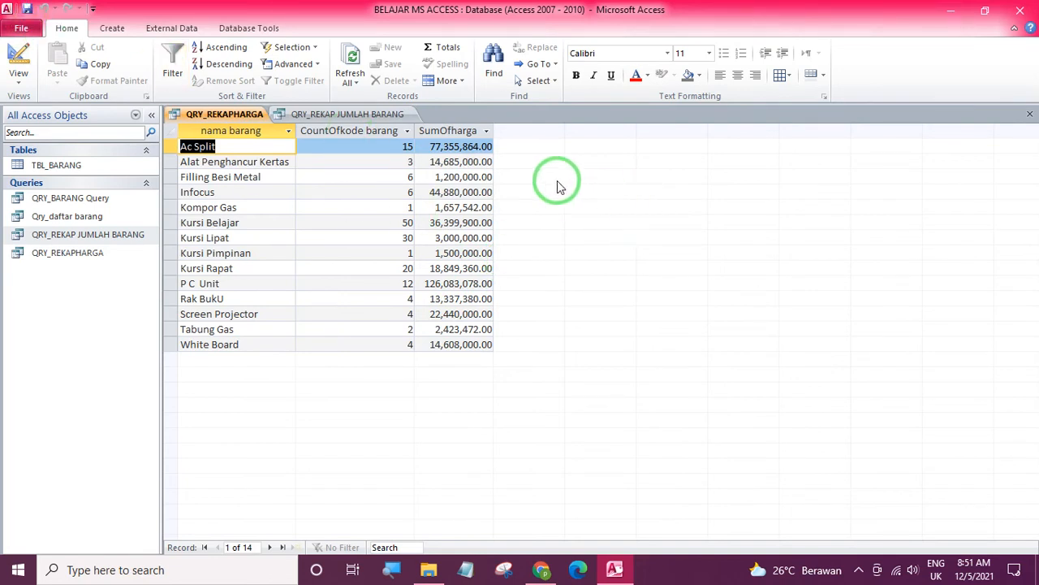
Step: Compare QRY_REKAPHARGA with QRY_REKAP JUMLAH BARANG, and close both queries
left_click_drag(316, 121, 232, 121)
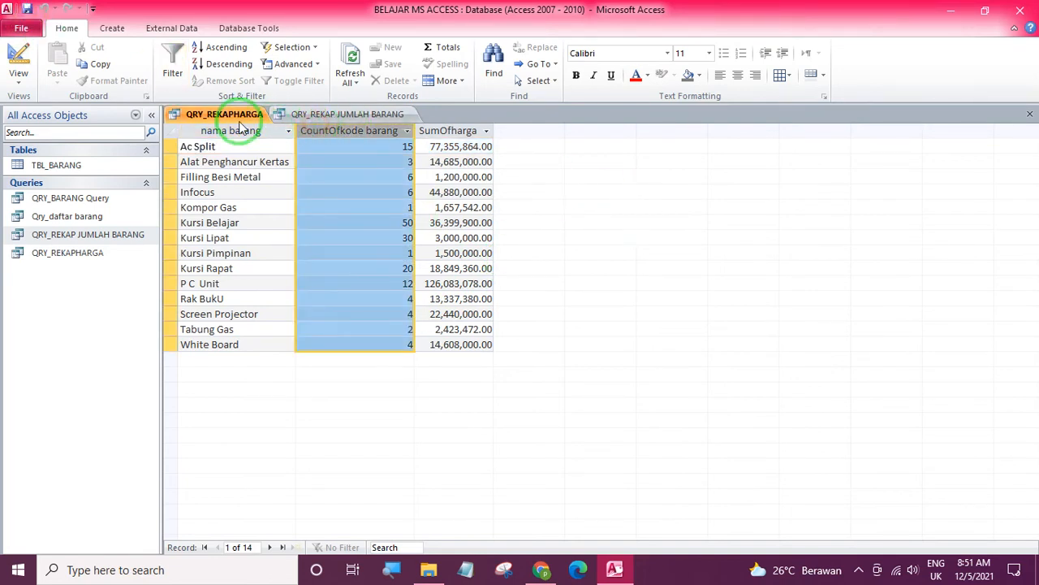
left_click(349, 113)
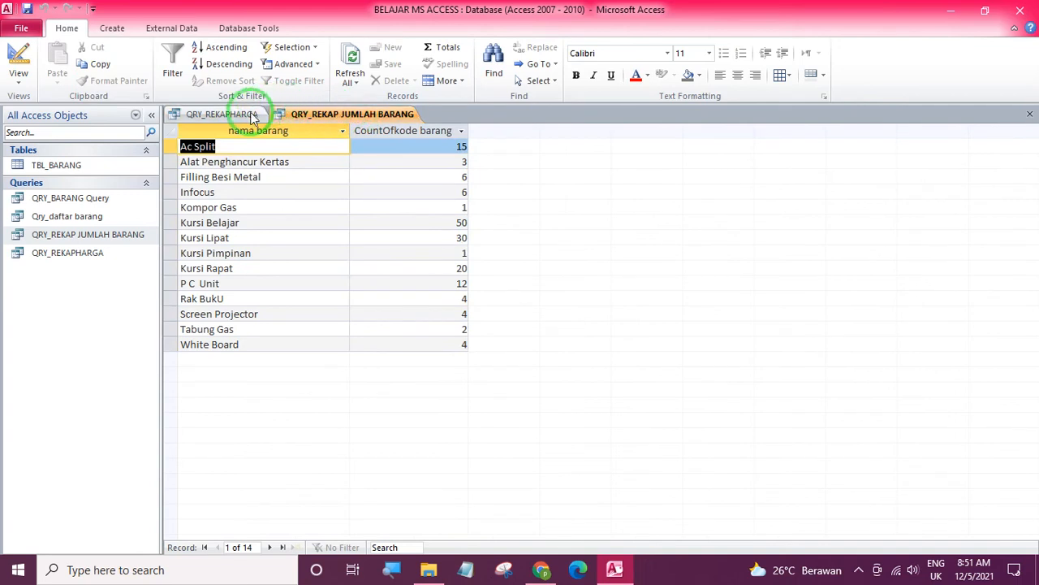
left_click(251, 114)
left_click(342, 115)
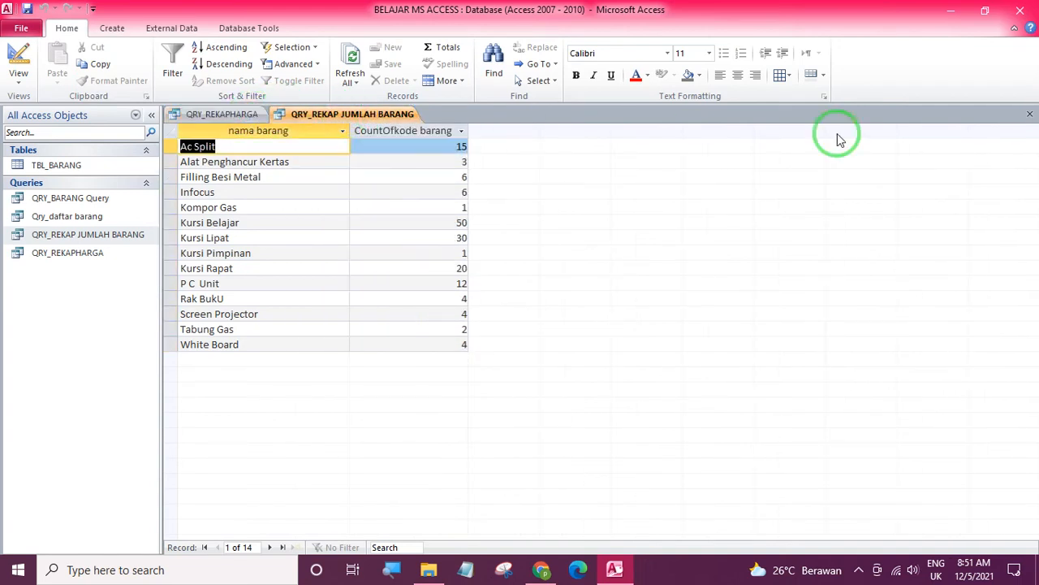
left_click(1030, 117)
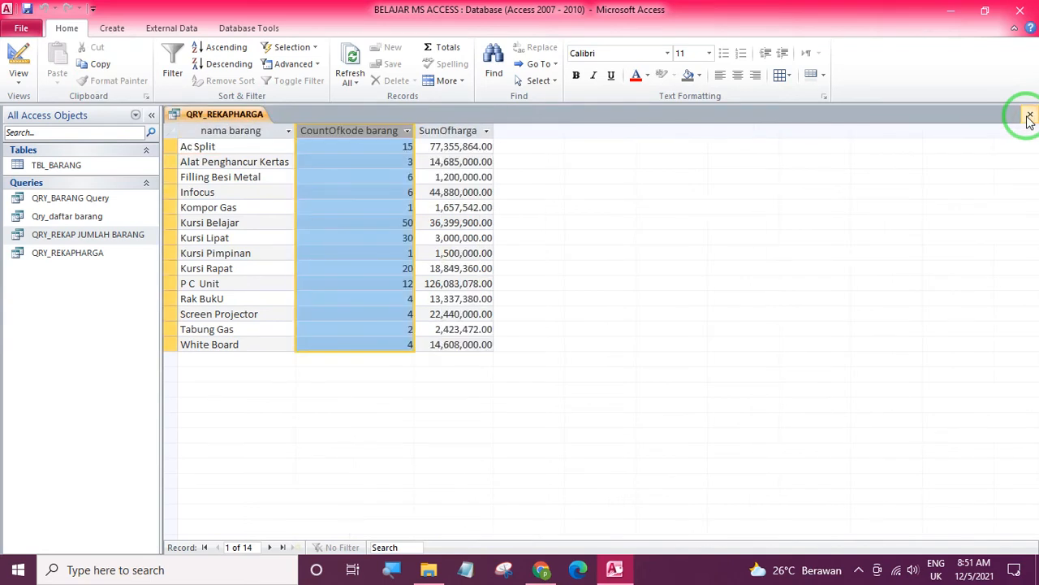
left_click(1030, 116)
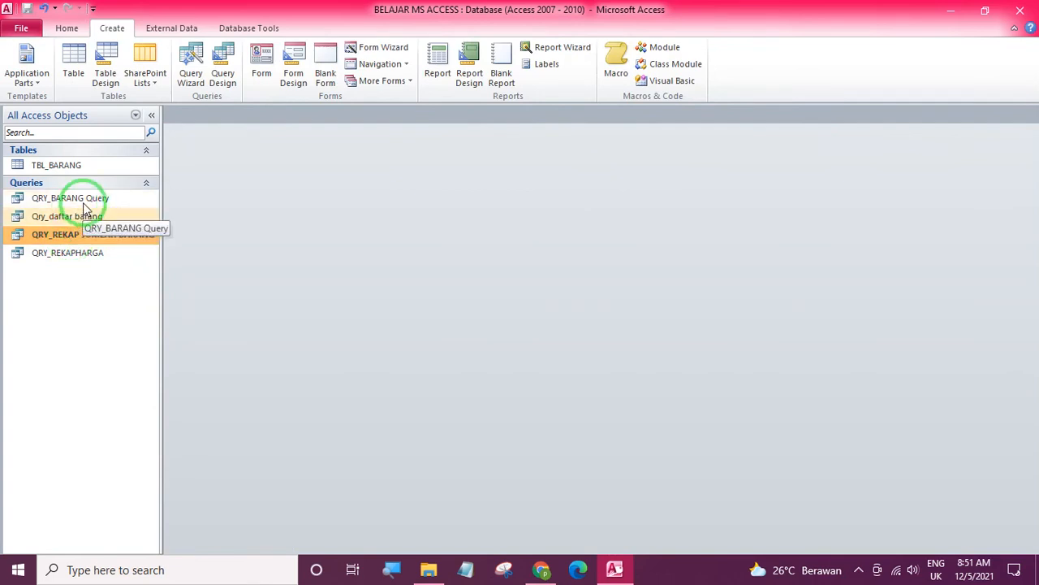
Step: Open QRY_BARANG Query in Design view, hide its property sheet and look over all fields in the design grid
left_click(148, 199)
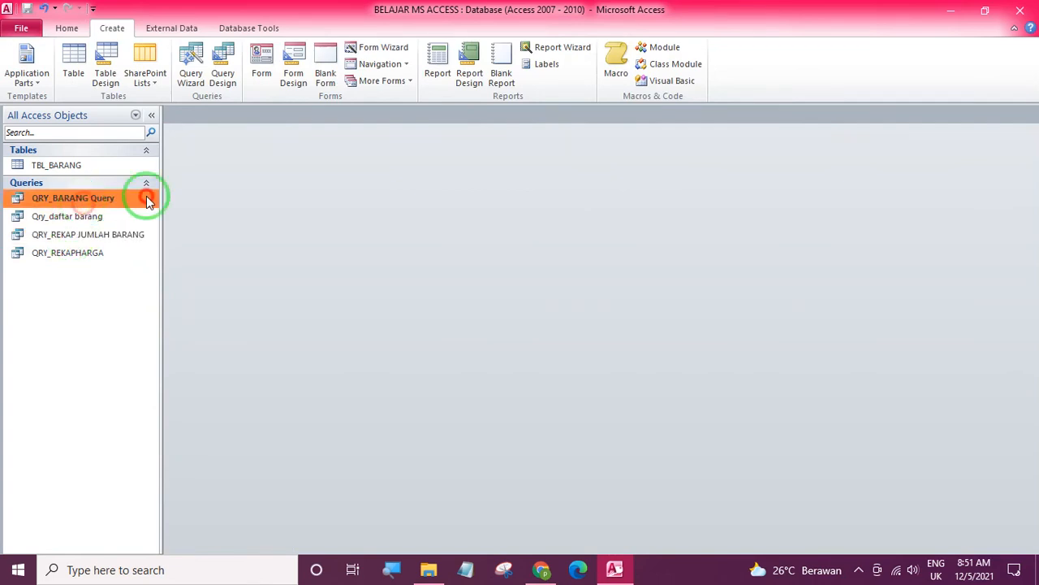
double_click(60, 199)
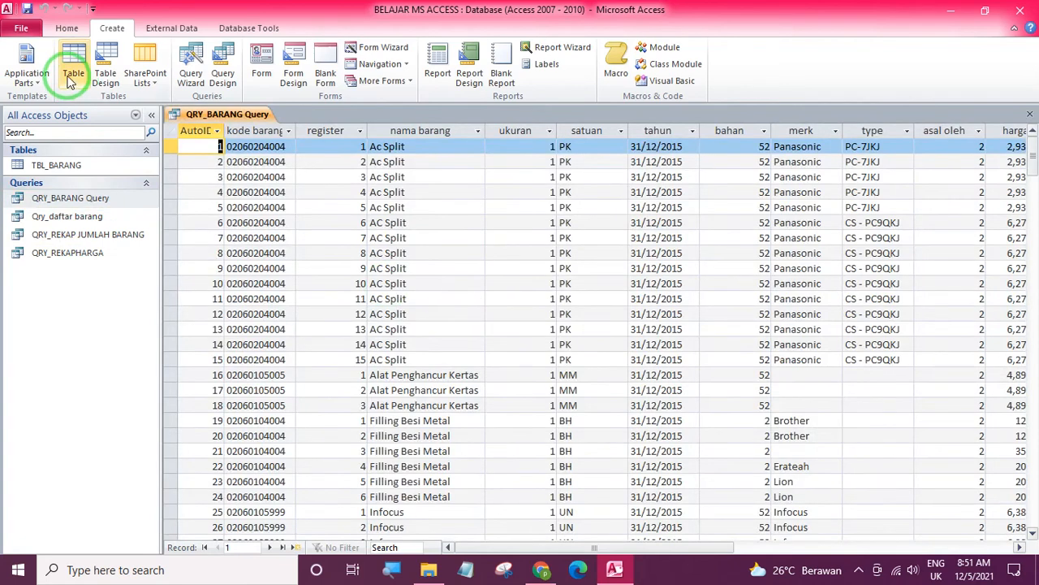
left_click(66, 28)
left_click(18, 61)
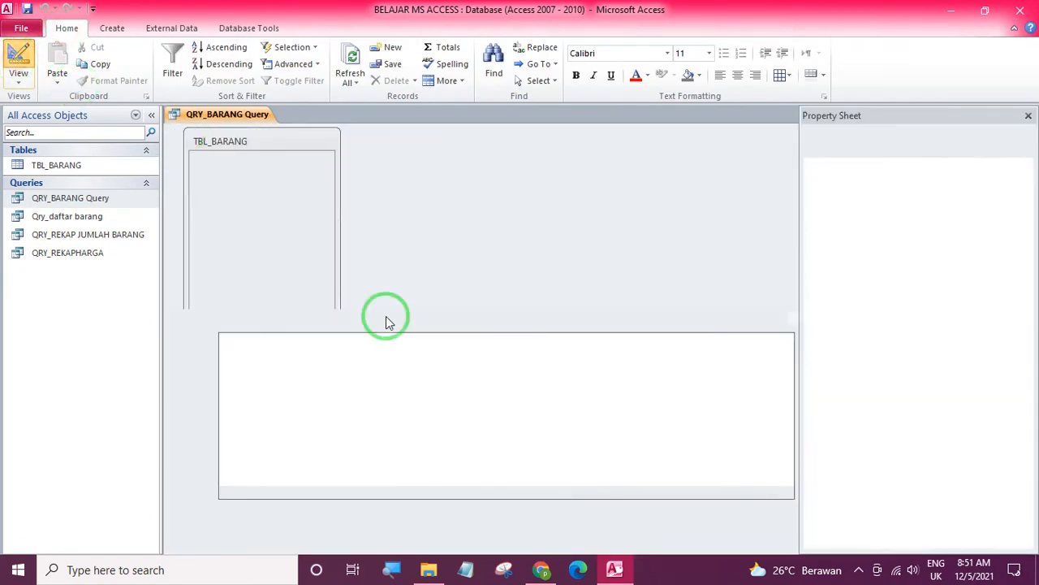
left_click(1028, 114)
left_click_drag(238, 492, 607, 492)
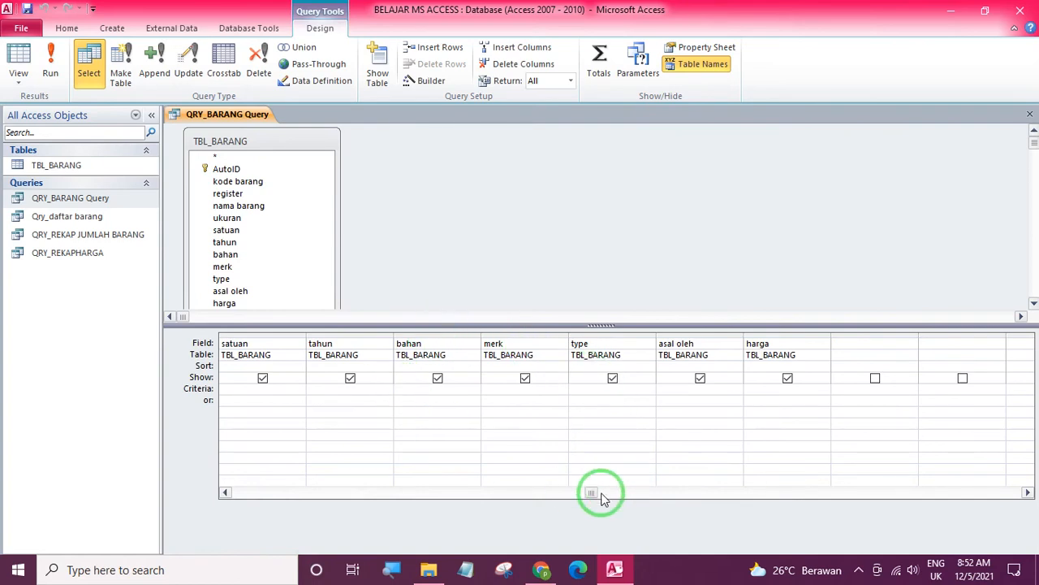
left_click_drag(592, 492, 263, 499)
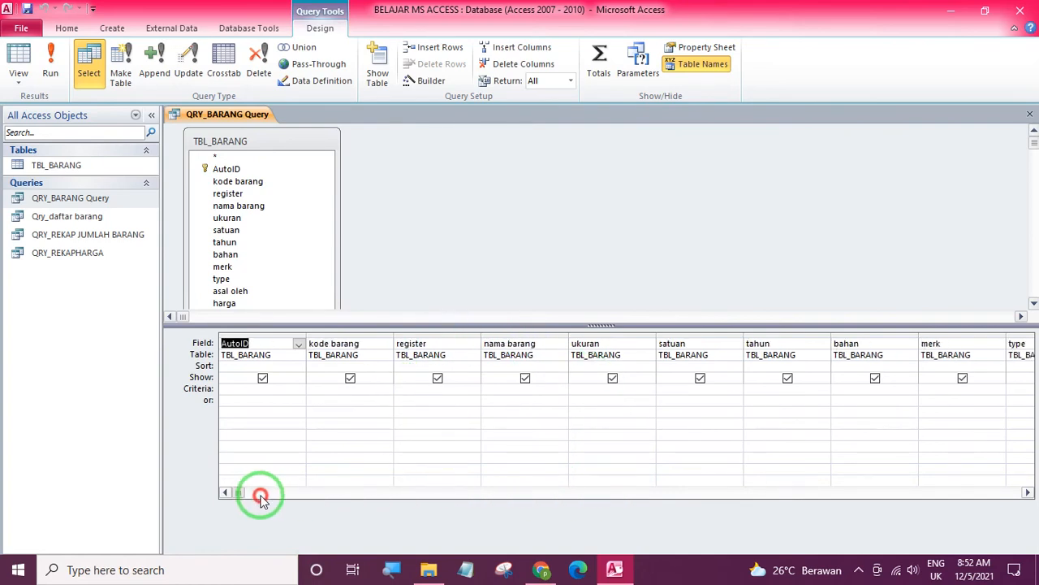
Step: Show QRY_BARANG Query in Datasheet view and look through its records by nama barang
left_click(387, 390)
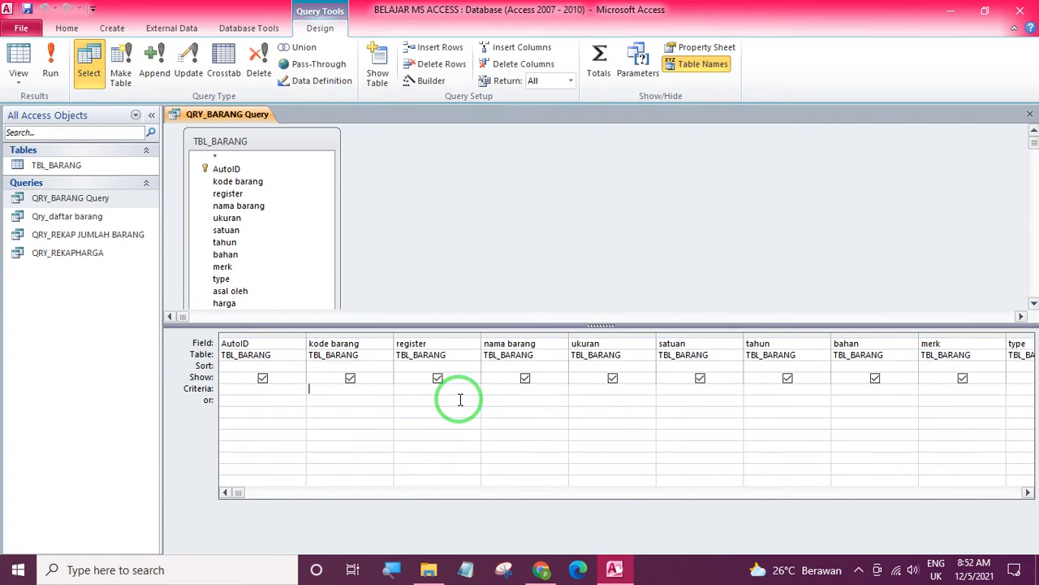
left_click(503, 343)
left_click(17, 55)
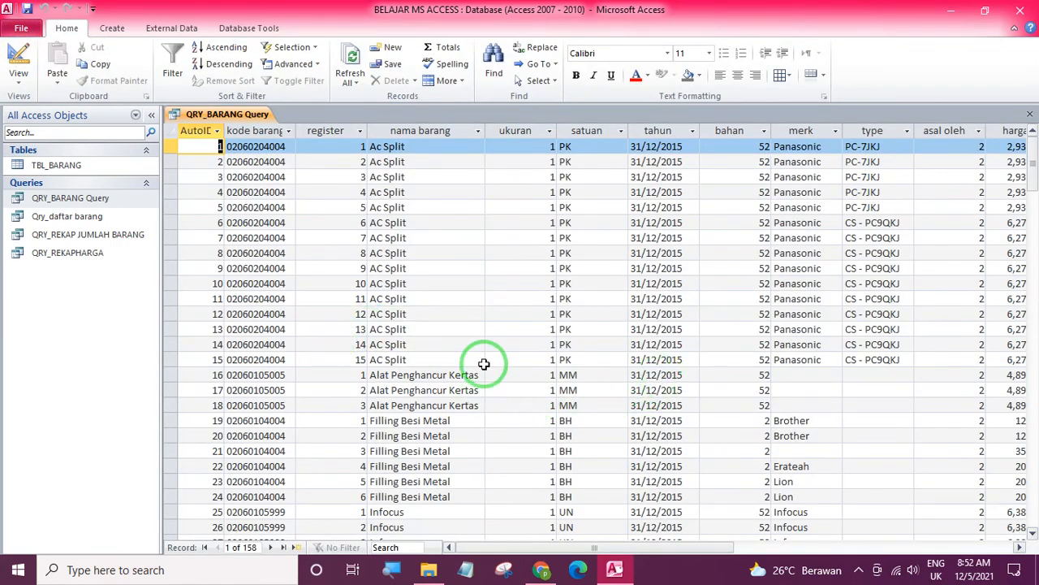
left_click(466, 433)
scroll(466, 455, "down", 3)
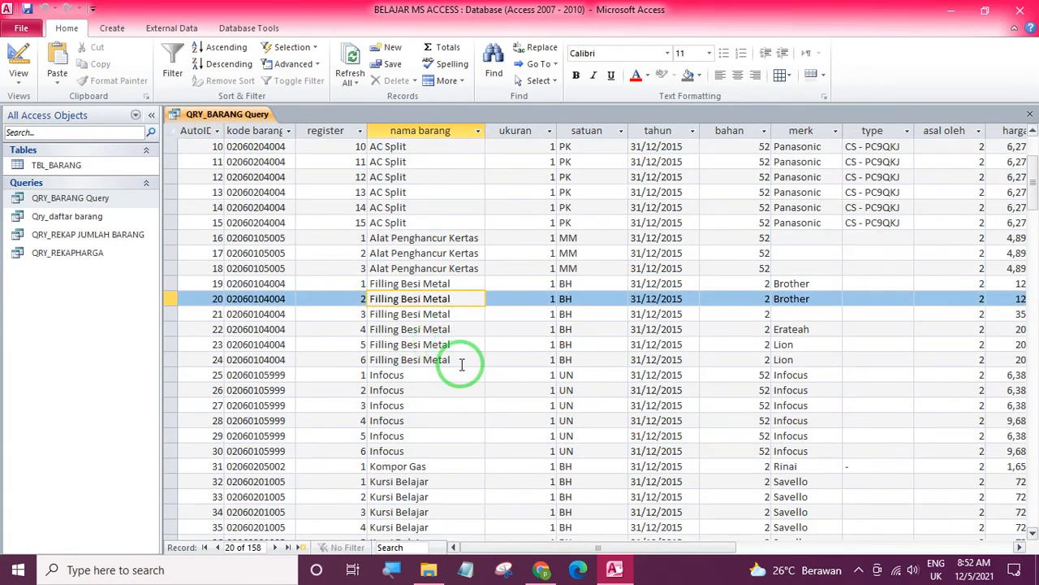
scroll(458, 315, "down", 3)
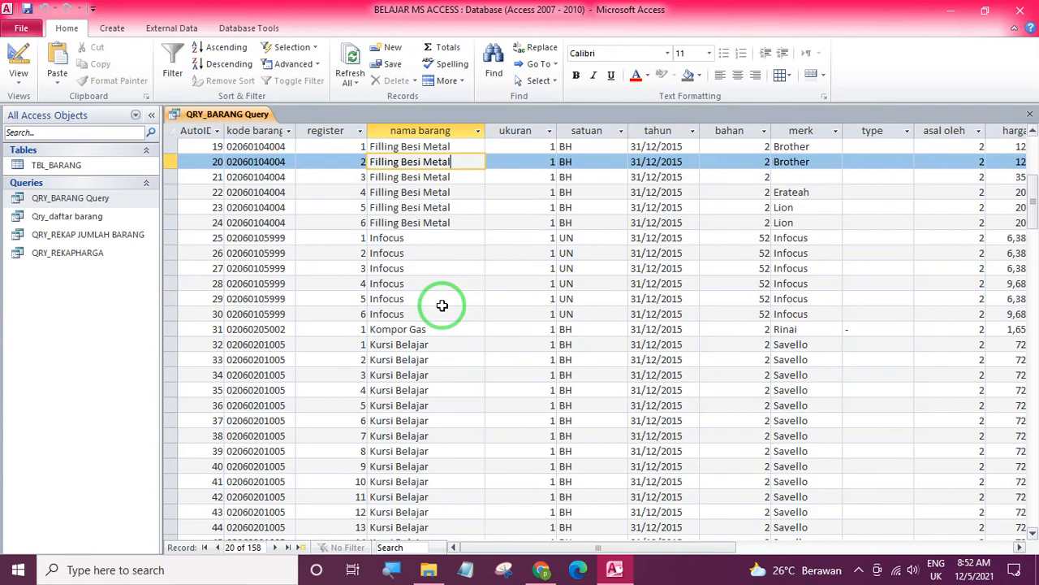
Step: Look through the remaining QRY_BARANG Query records by nama barang and return to the first record
scroll(455, 268, "down", 1)
scroll(439, 281, "down", 1)
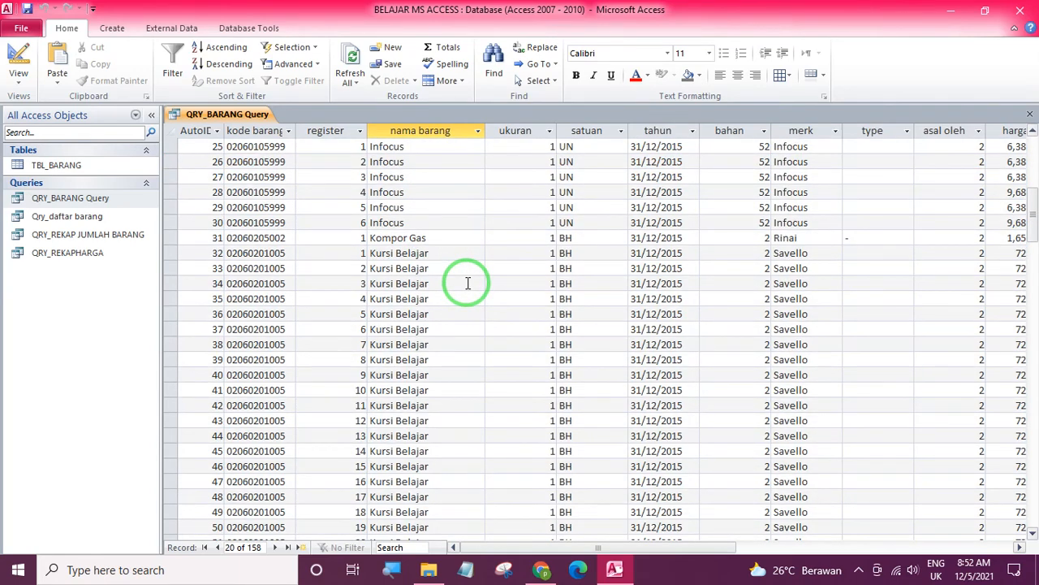
scroll(468, 283, "down", 13)
scroll(467, 283, "down", 3)
scroll(468, 282, "down", 8)
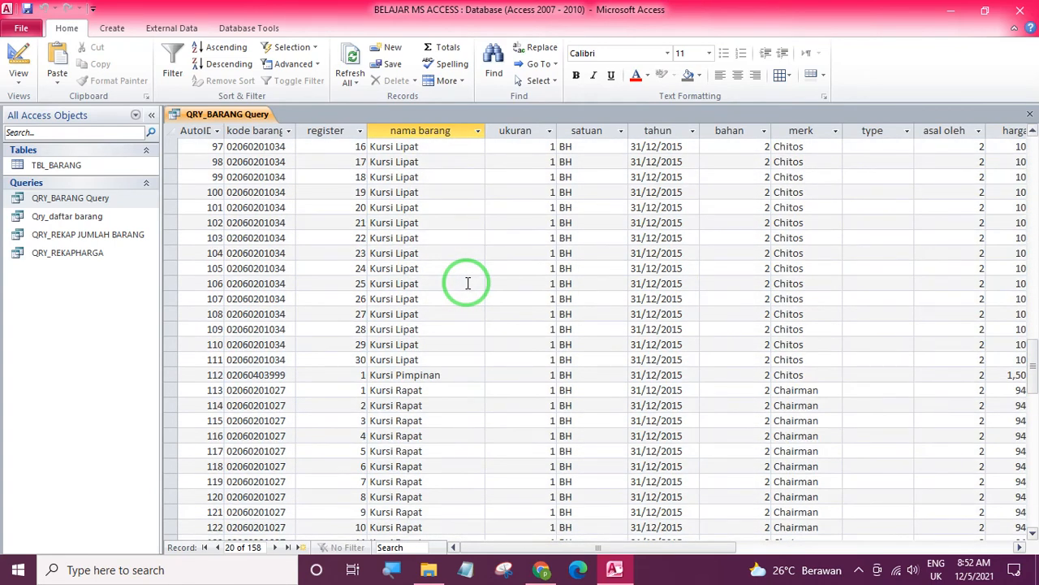
scroll(467, 282, "up", 20)
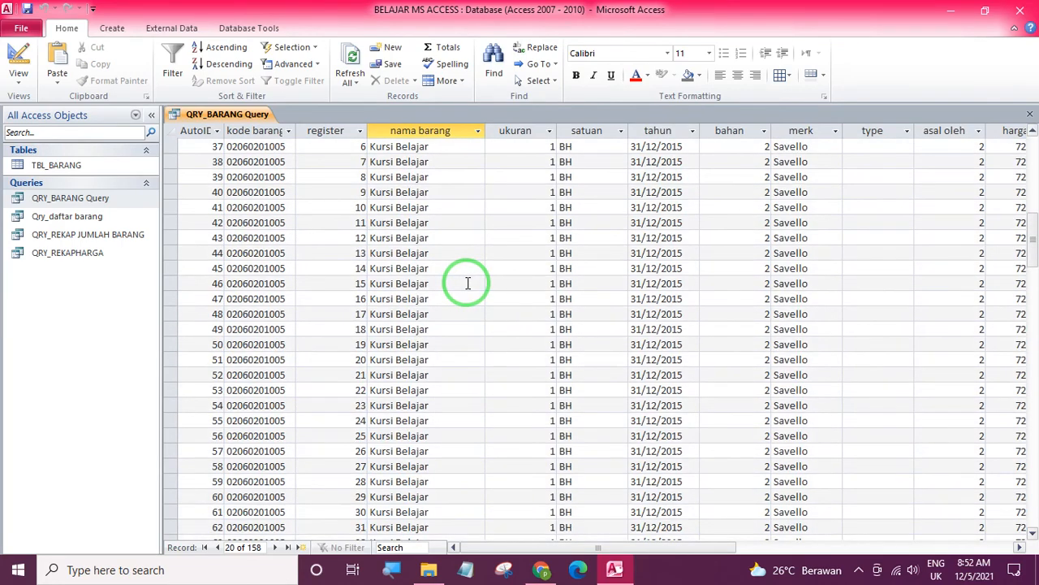
scroll(468, 283, "up", 12)
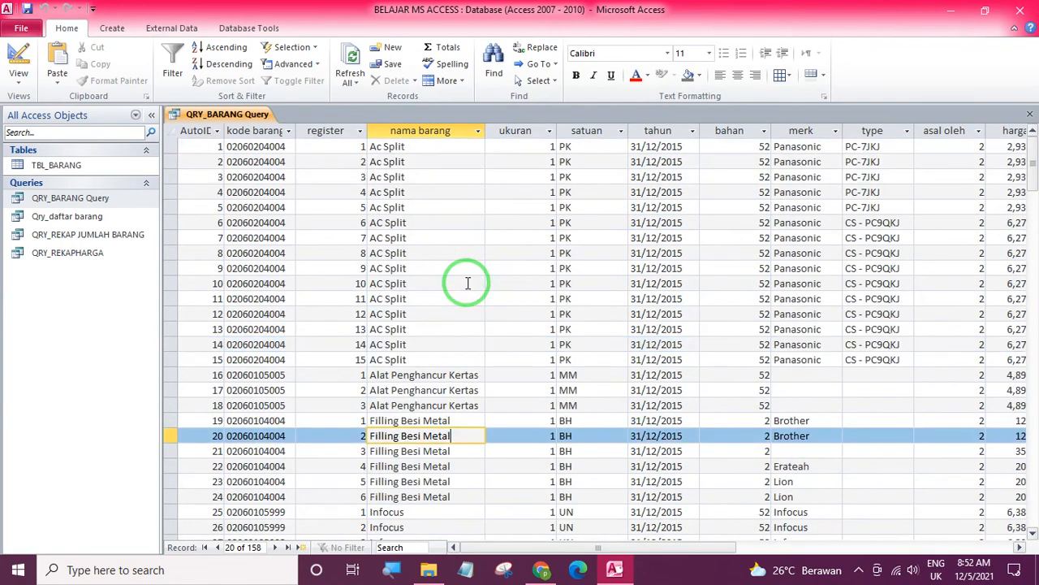
Step: Create a new form in Design view and place an unbound text box near the top of its Detail section
left_click(114, 28)
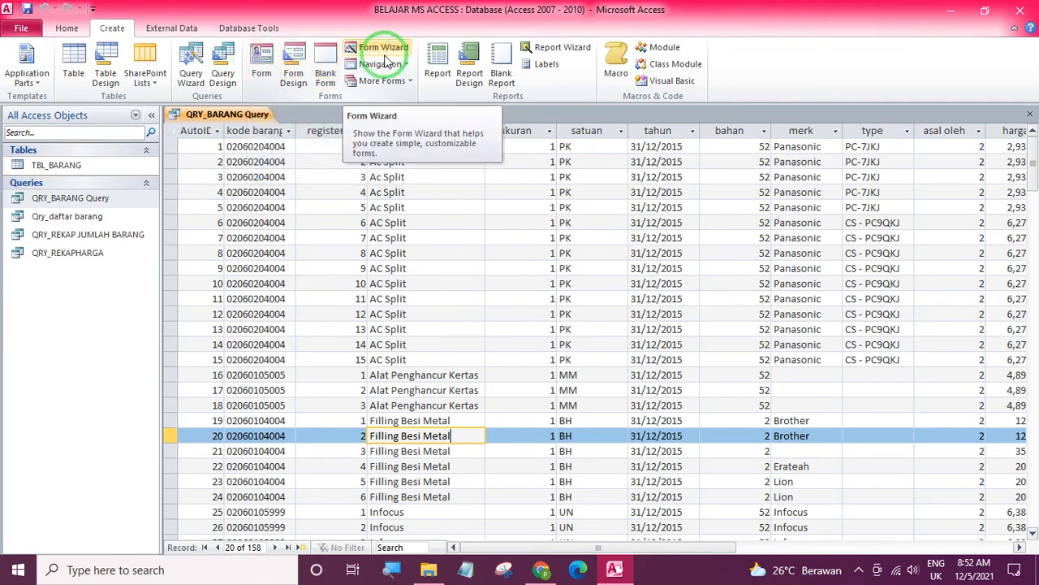
left_click(303, 64)
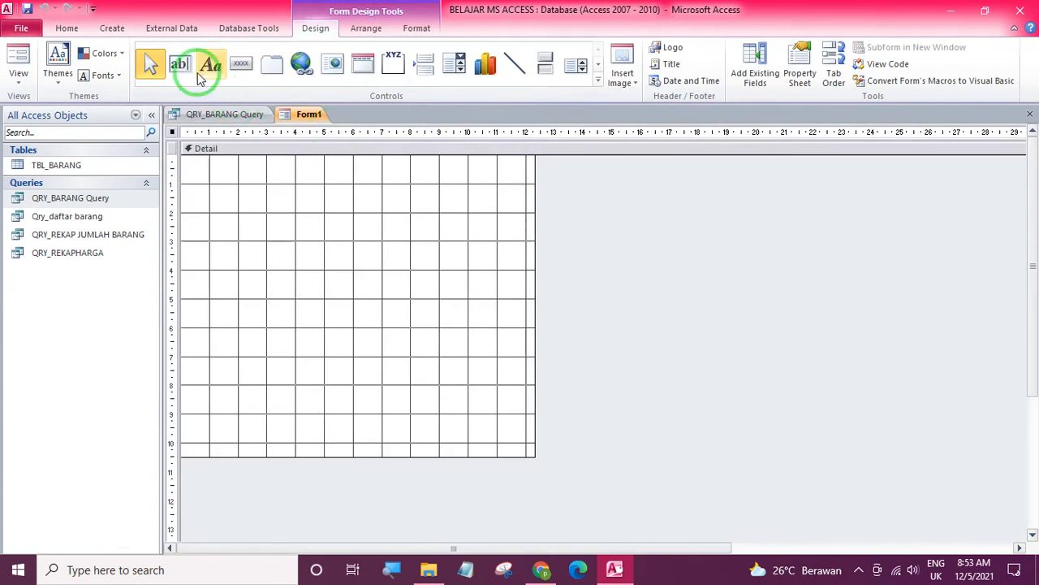
left_click(192, 69)
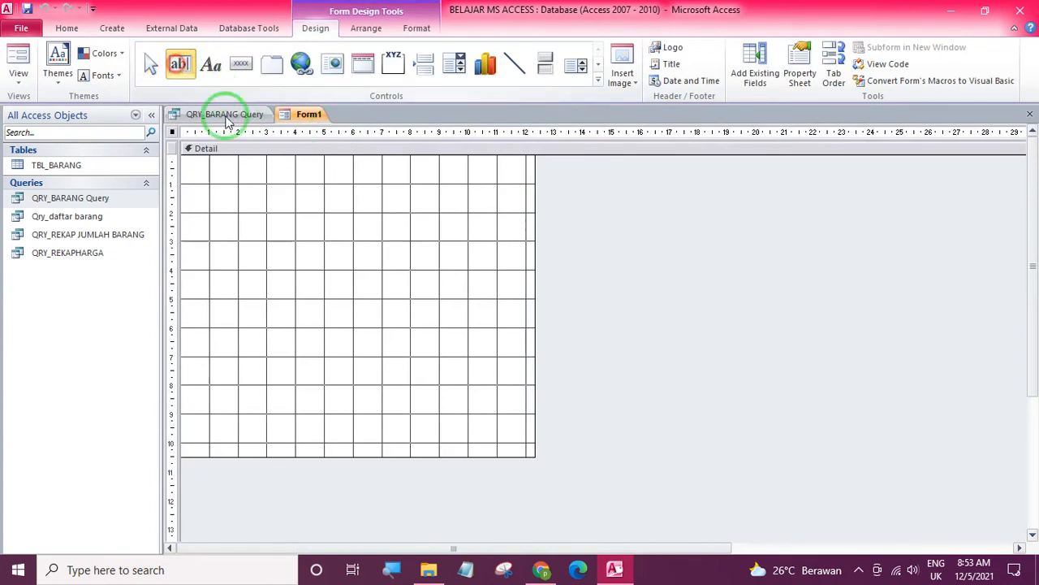
left_click(309, 172)
left_click(358, 182)
Step: Show the form in Form view and enter "ac splt" in the text box
left_click(25, 59)
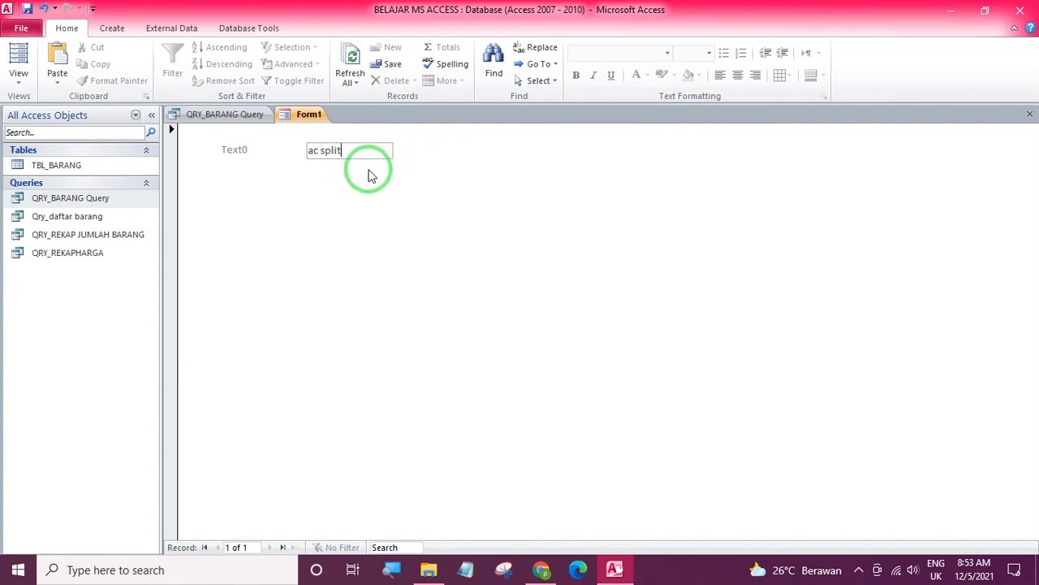
left_click(260, 140)
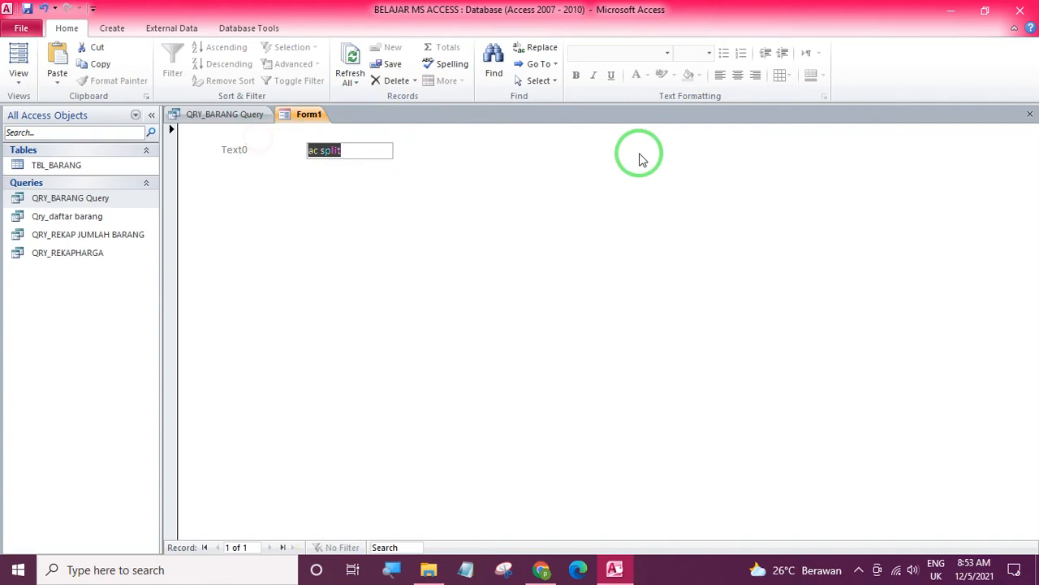
key("Delete")
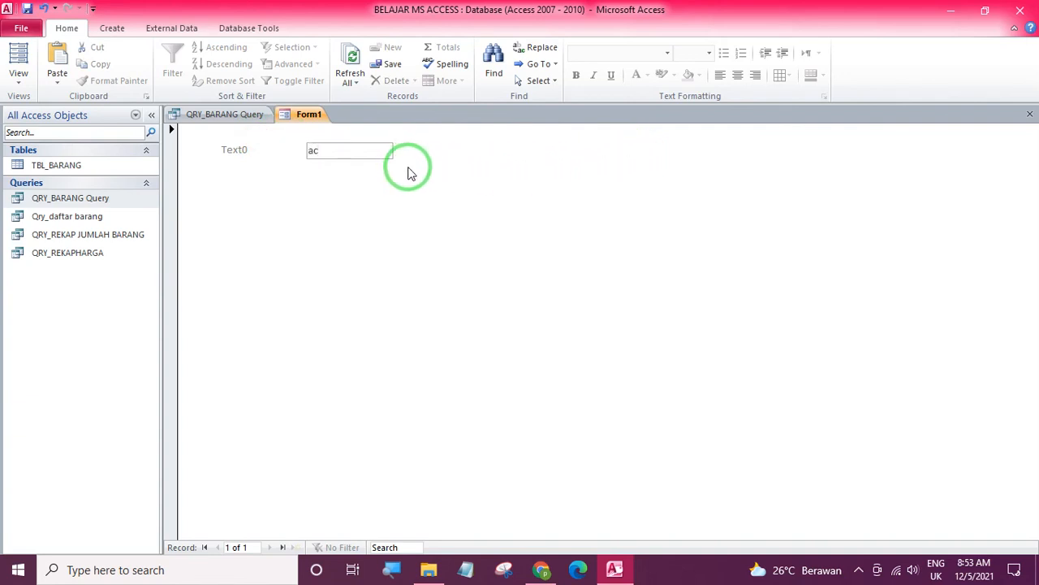
type("ac splt")
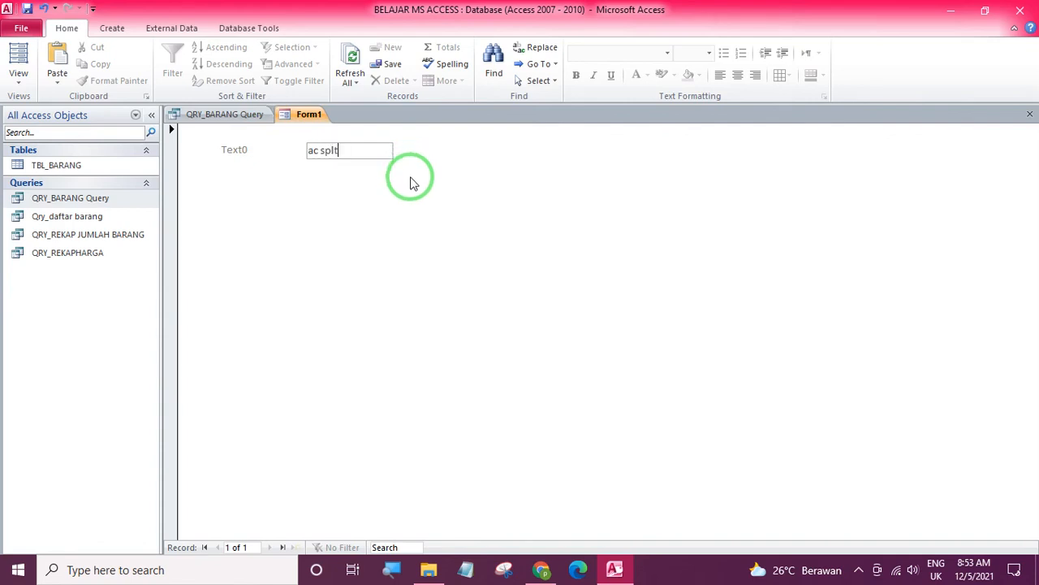
Step: Return the form to Design view and add a command button beside the text box, without assigning it a wizard action
left_click(113, 33)
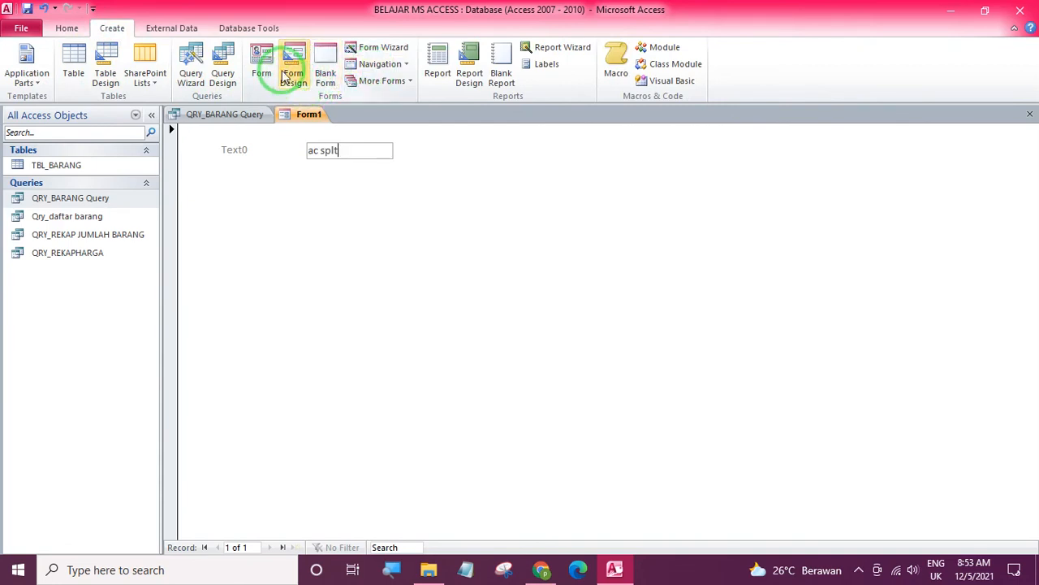
left_click(67, 28)
left_click(18, 71)
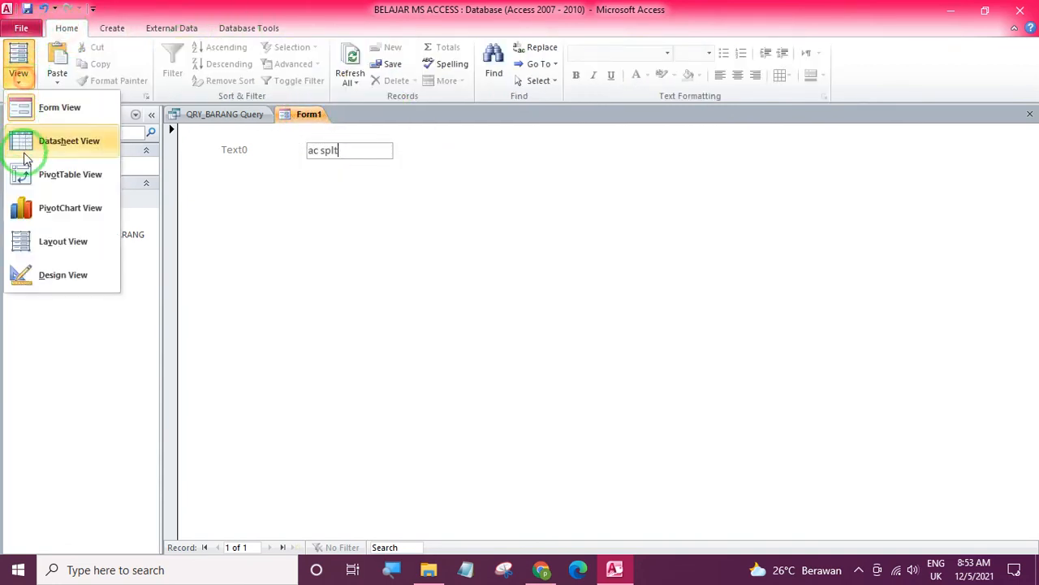
left_click(41, 273)
left_click(415, 225)
left_click(240, 64)
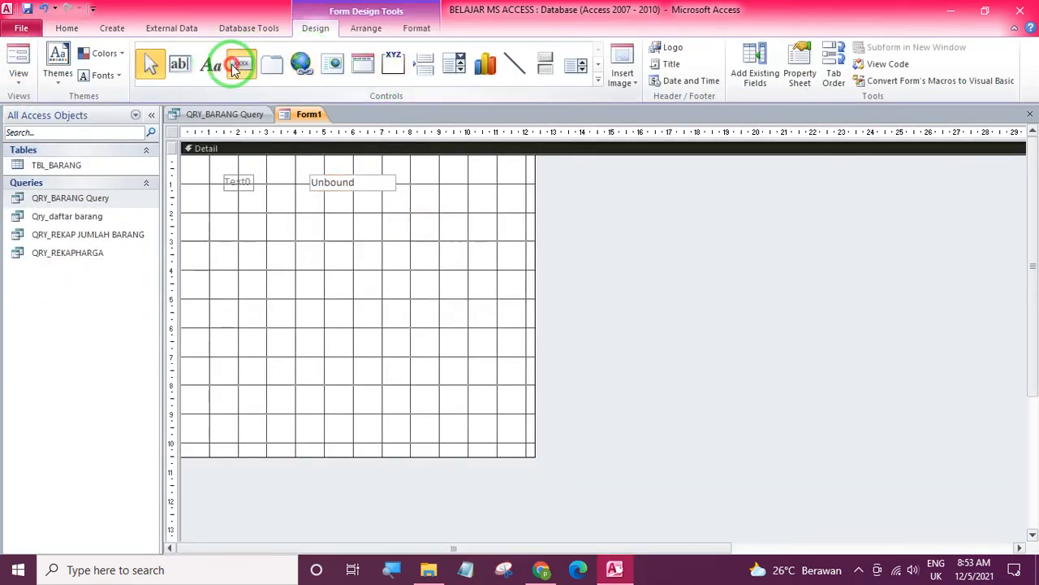
left_click(403, 168)
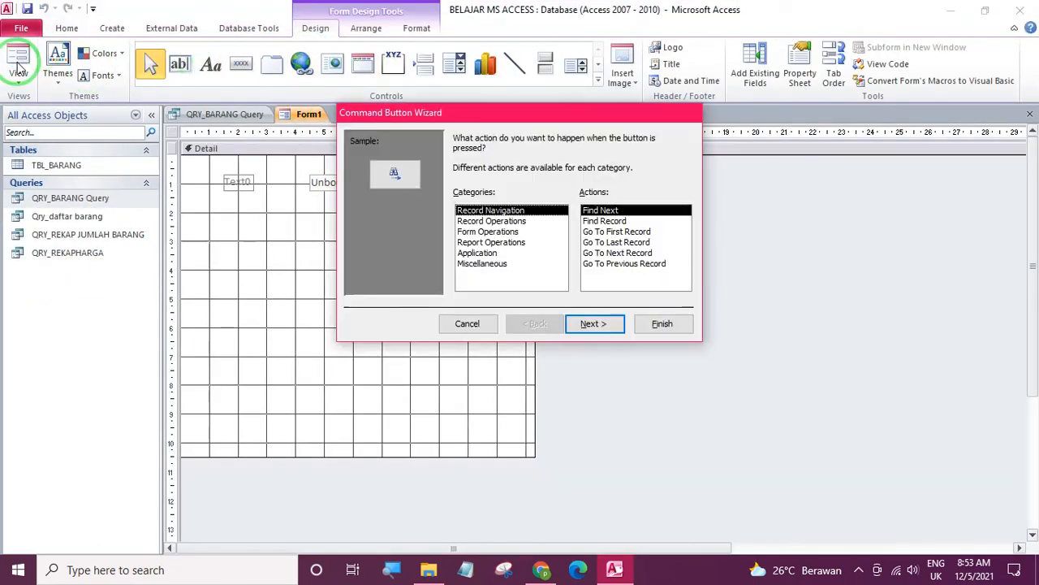
left_click(461, 324)
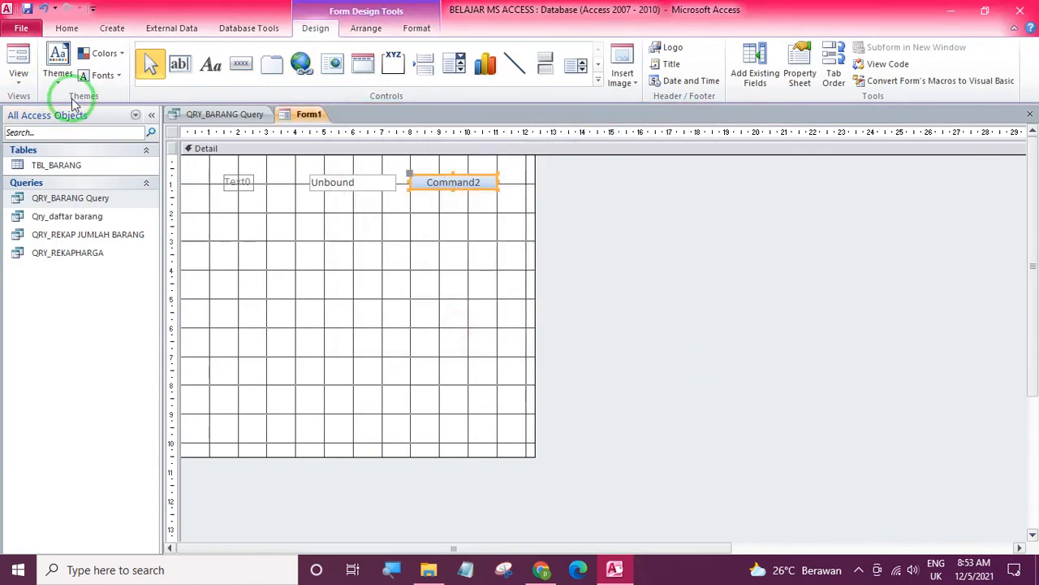
Step: Show the form in Form view and try the command button with the text box entry
left_click(20, 64)
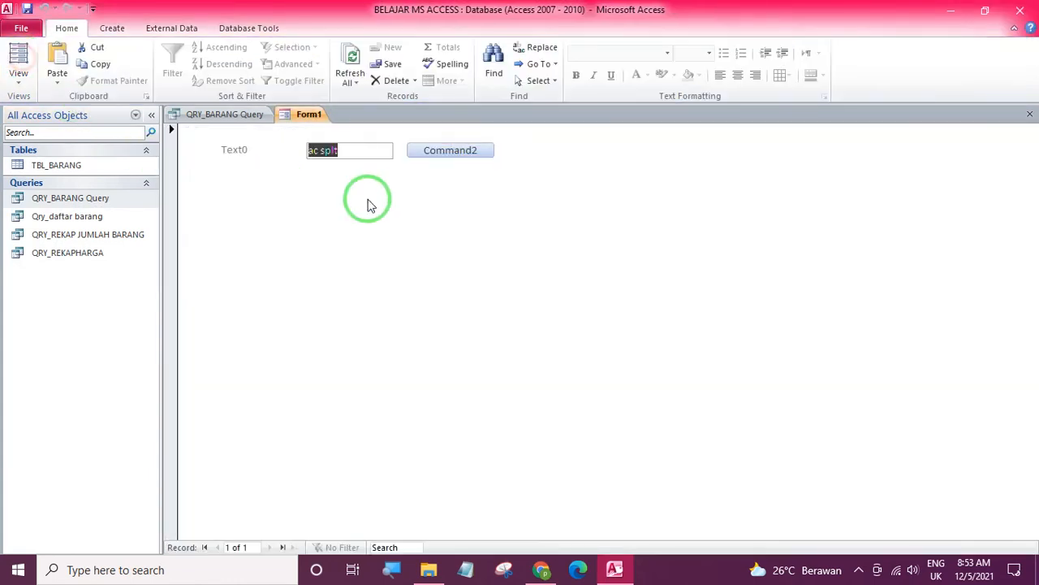
left_click(394, 156)
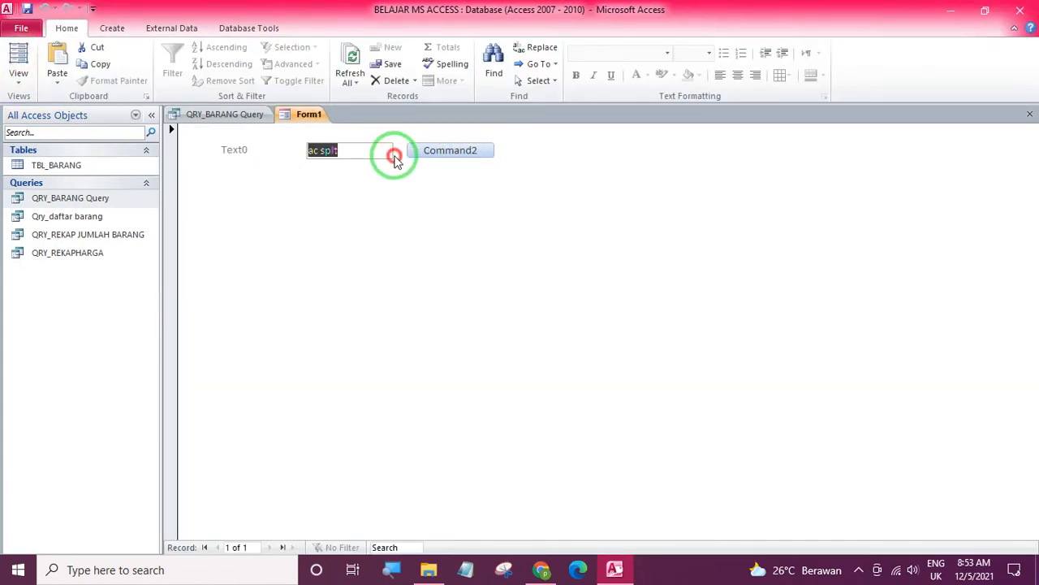
left_click(353, 151)
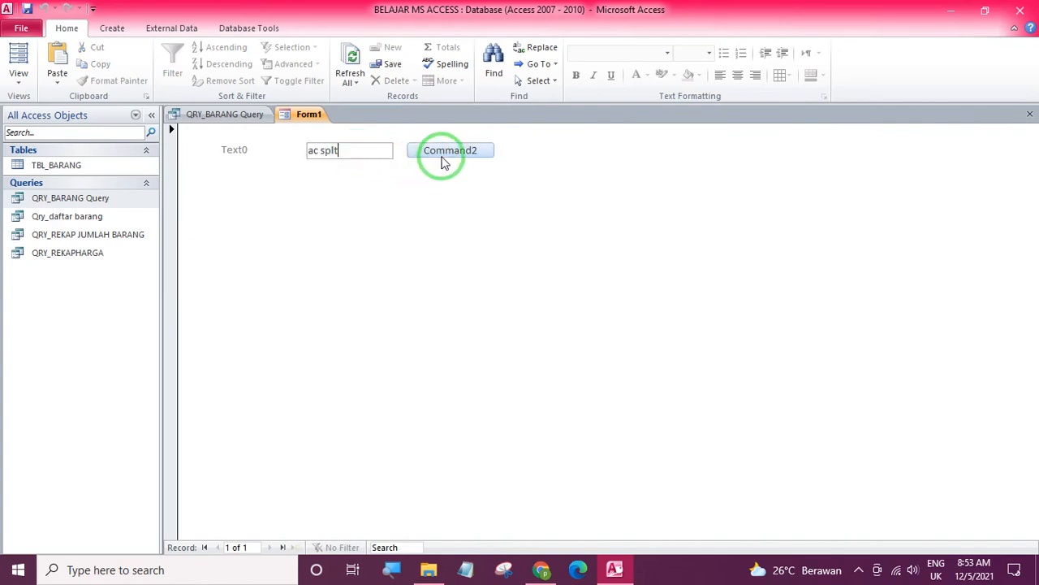
left_click(444, 162)
Step: Switch QRY_BARANG Query to Design view and look over its grid from the nama barang criteria to the harga field
left_click(225, 114)
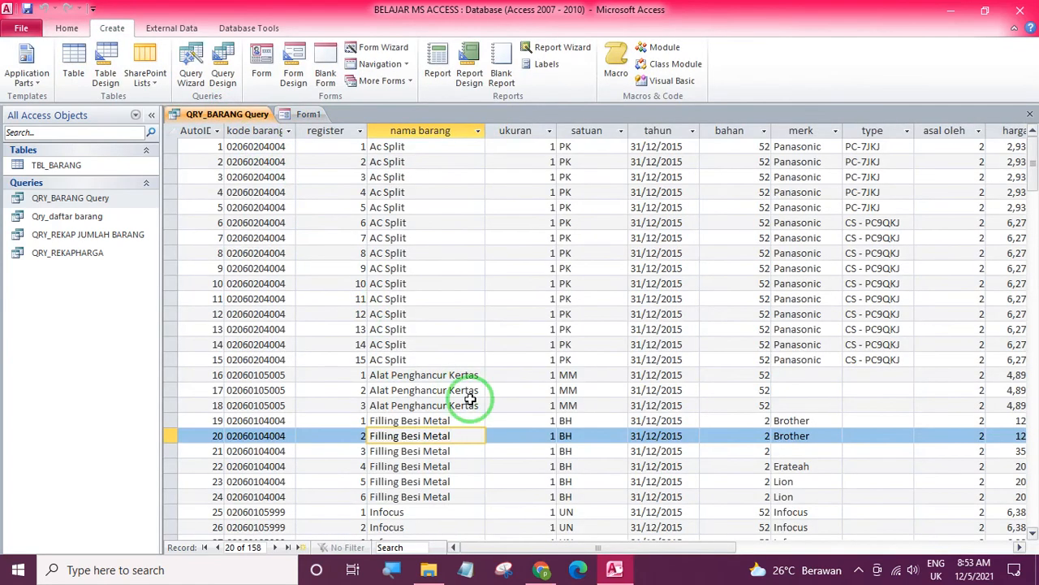
left_click(64, 28)
left_click(18, 58)
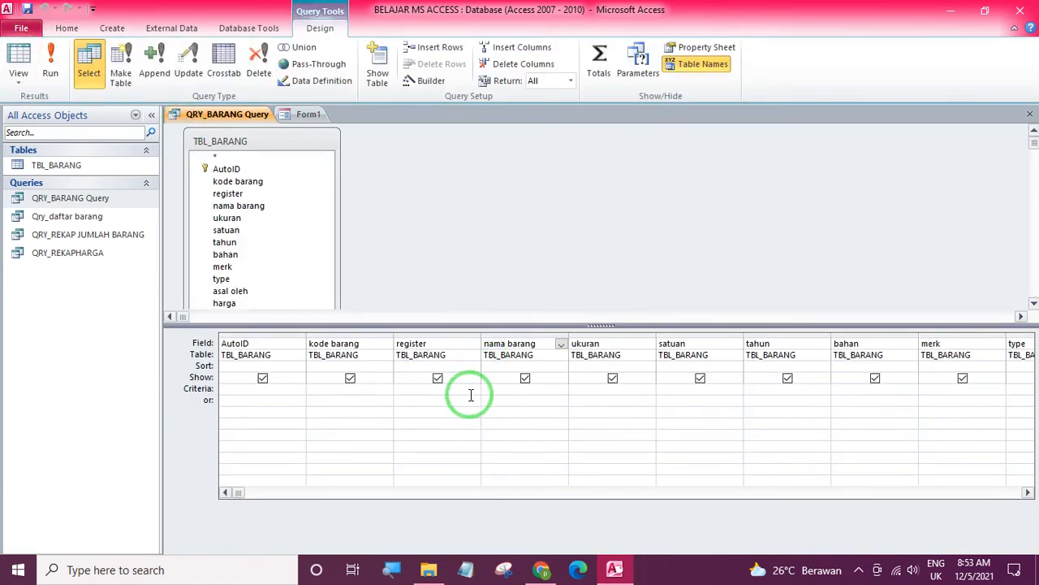
left_click(506, 388)
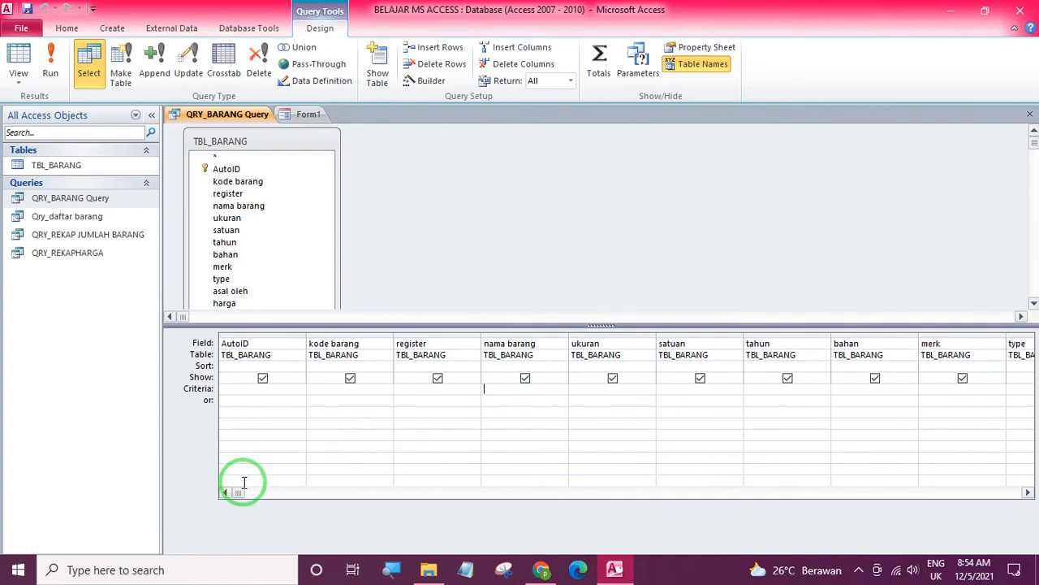
left_click_drag(236, 492, 676, 519)
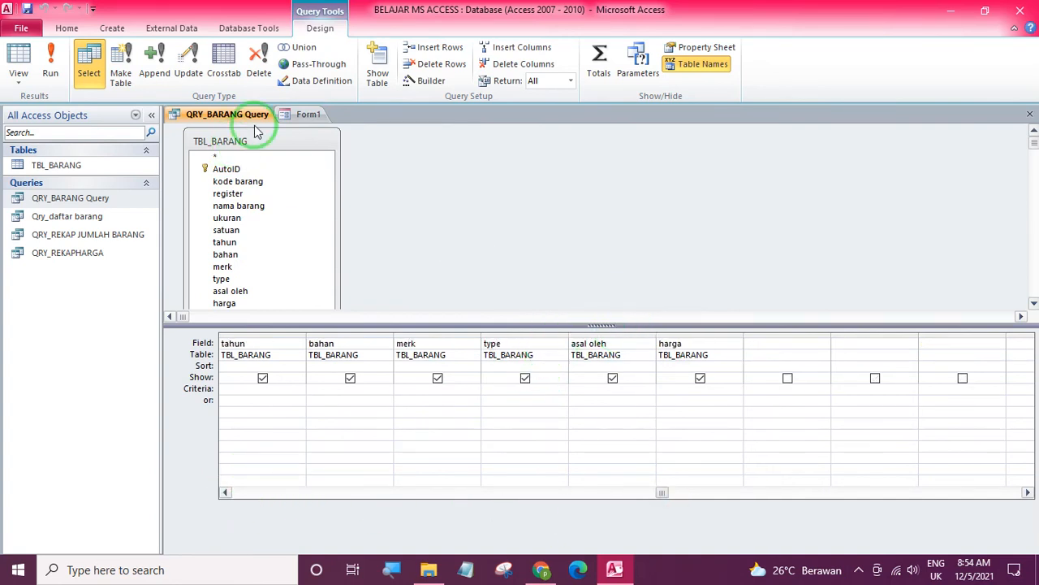
Step: Compare Form1's text box and command button with the design of QRY_BARANG Query
left_click(306, 115)
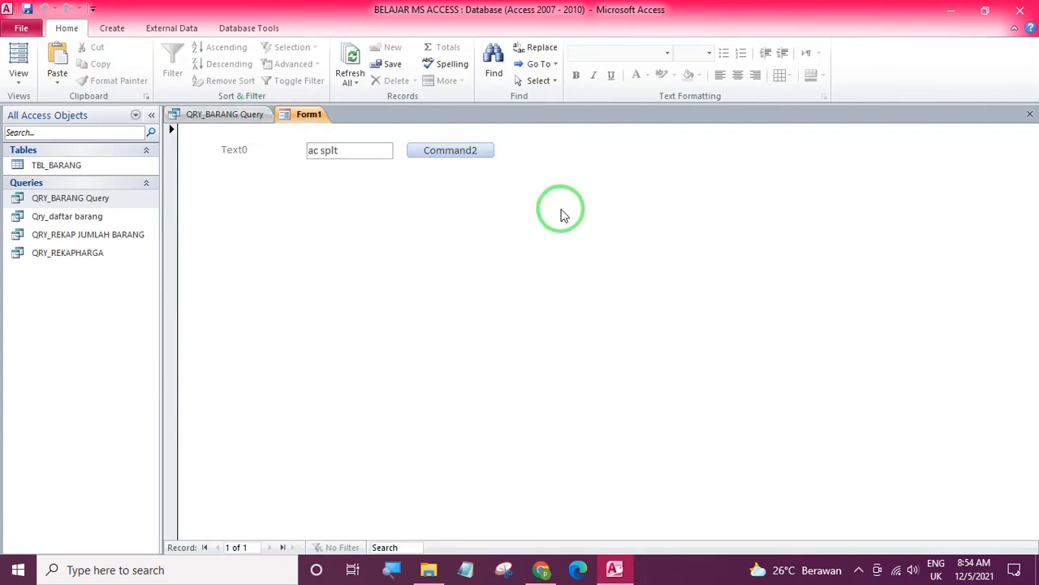
left_click(239, 115)
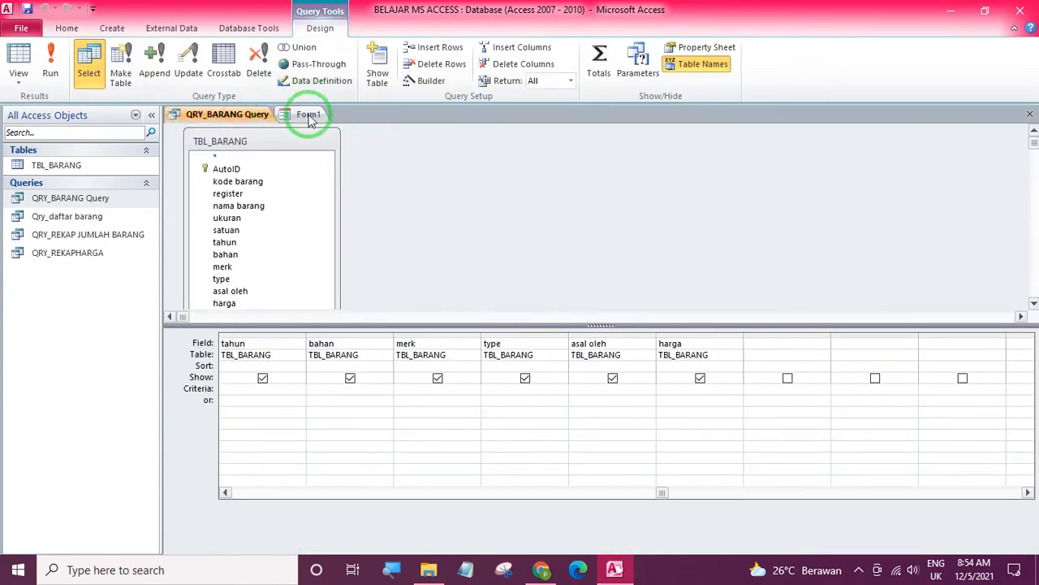
left_click(311, 114)
left_click(466, 150)
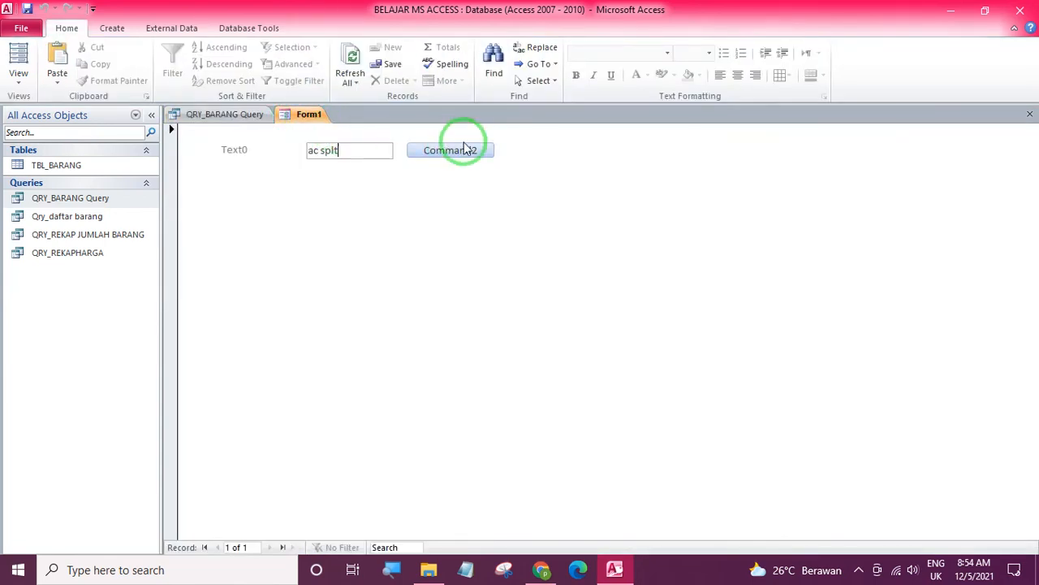
Step: Enlarge the table area of QRY_BARANG Query and resize the TBL_BARANG field list so all fields from AutoID to harga fit
left_click(229, 115)
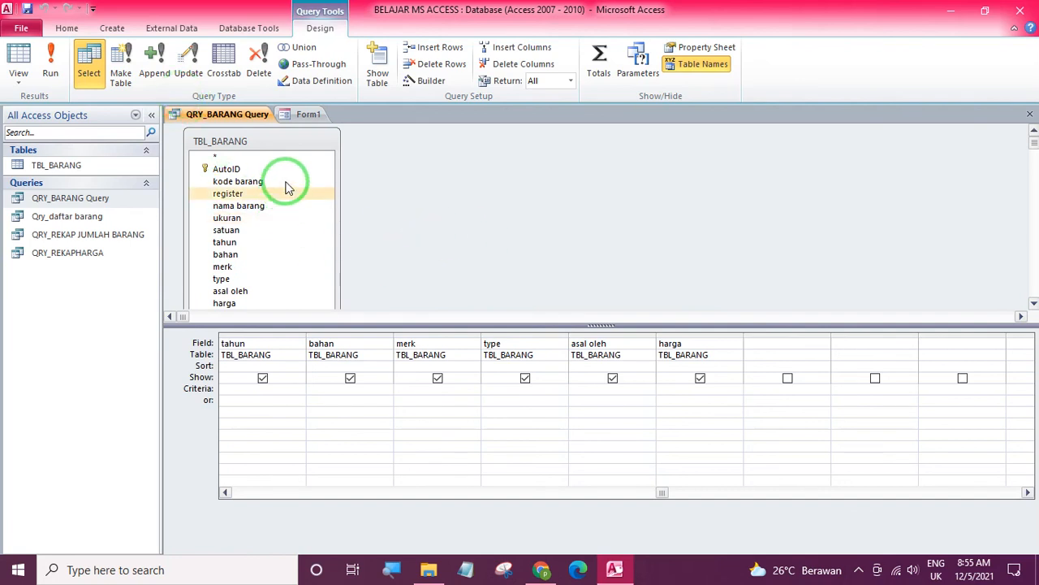
left_click_drag(298, 133, 280, 144)
left_click_drag(324, 228, 656, 285)
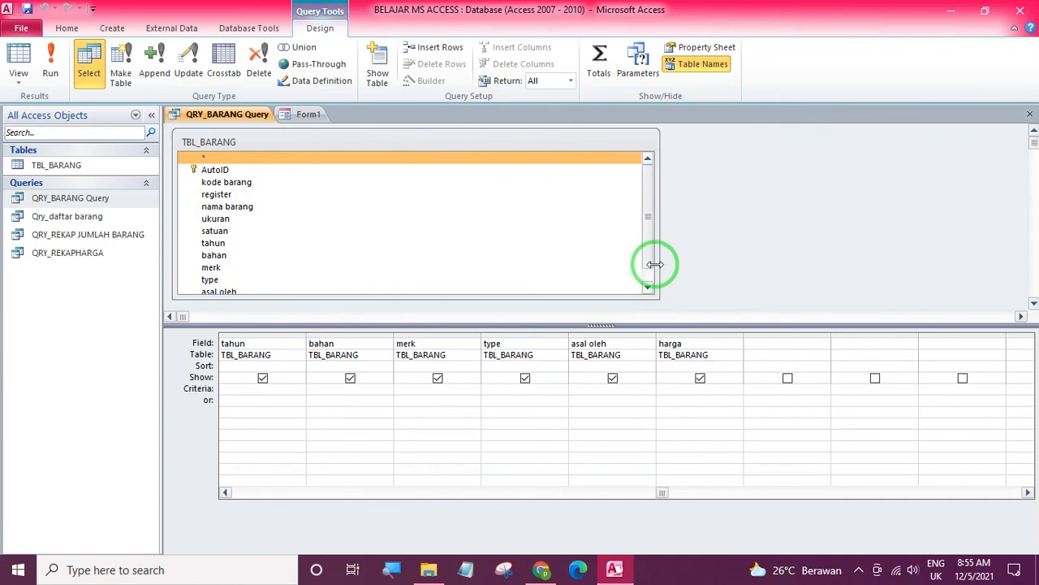
left_click(647, 279)
left_click_drag(323, 144, 358, 143)
left_click_drag(649, 325, 647, 367)
left_click_drag(690, 298, 552, 317)
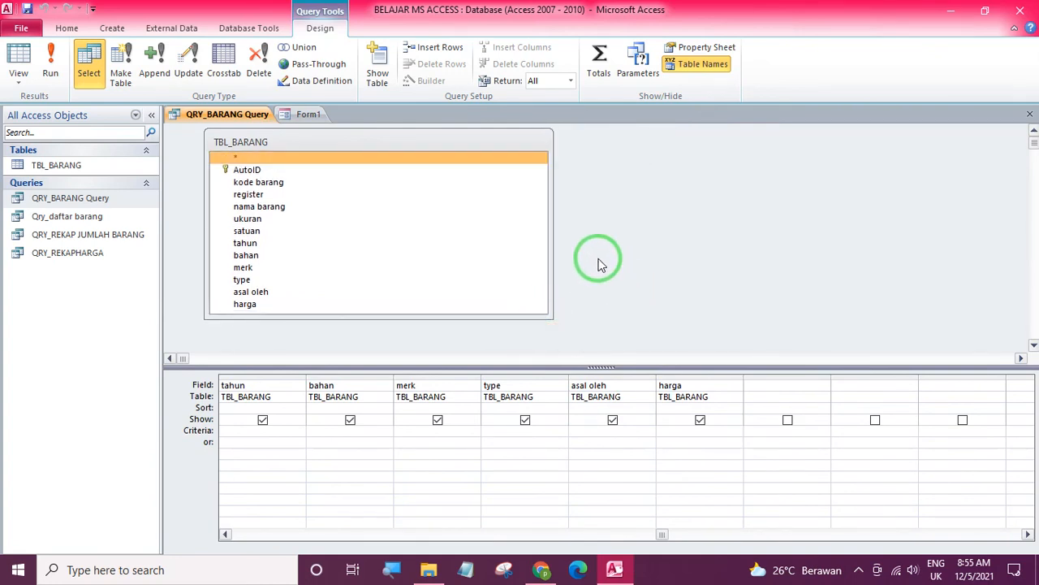
left_click_drag(552, 244, 357, 260)
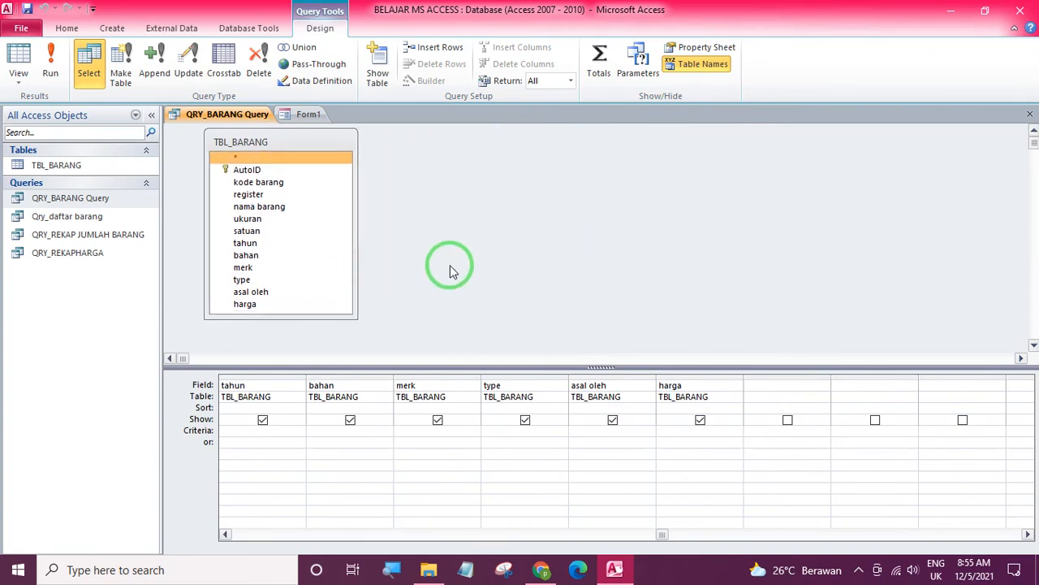
Step: Close Form1 without saving its design
left_click(307, 114)
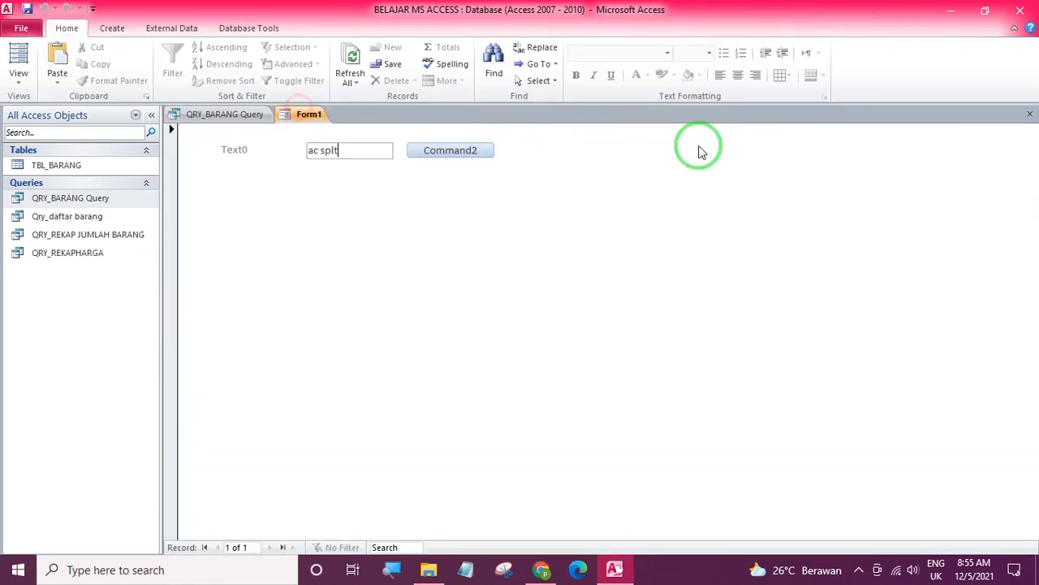
left_click(1027, 117)
left_click(520, 323)
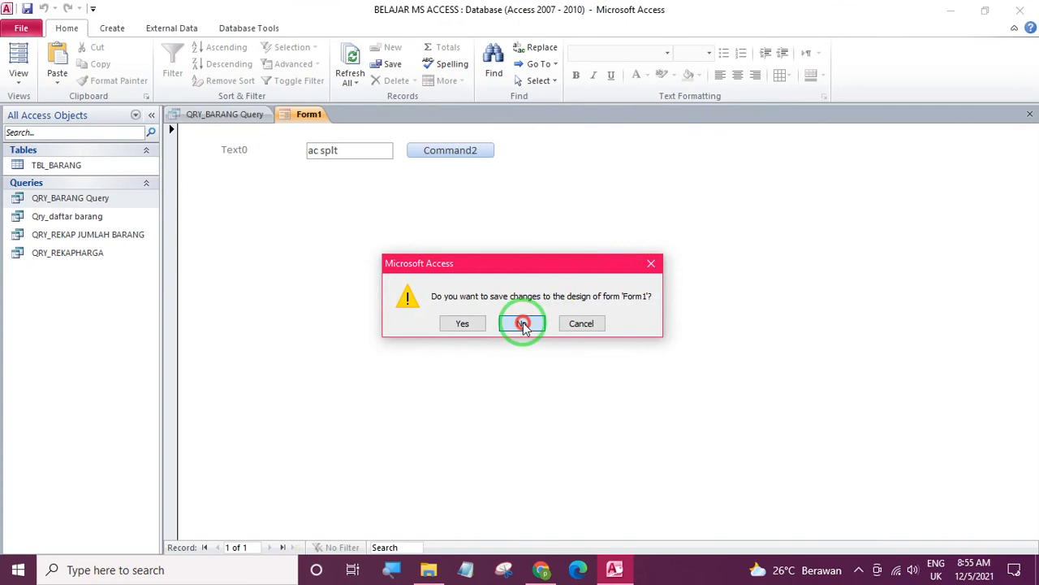